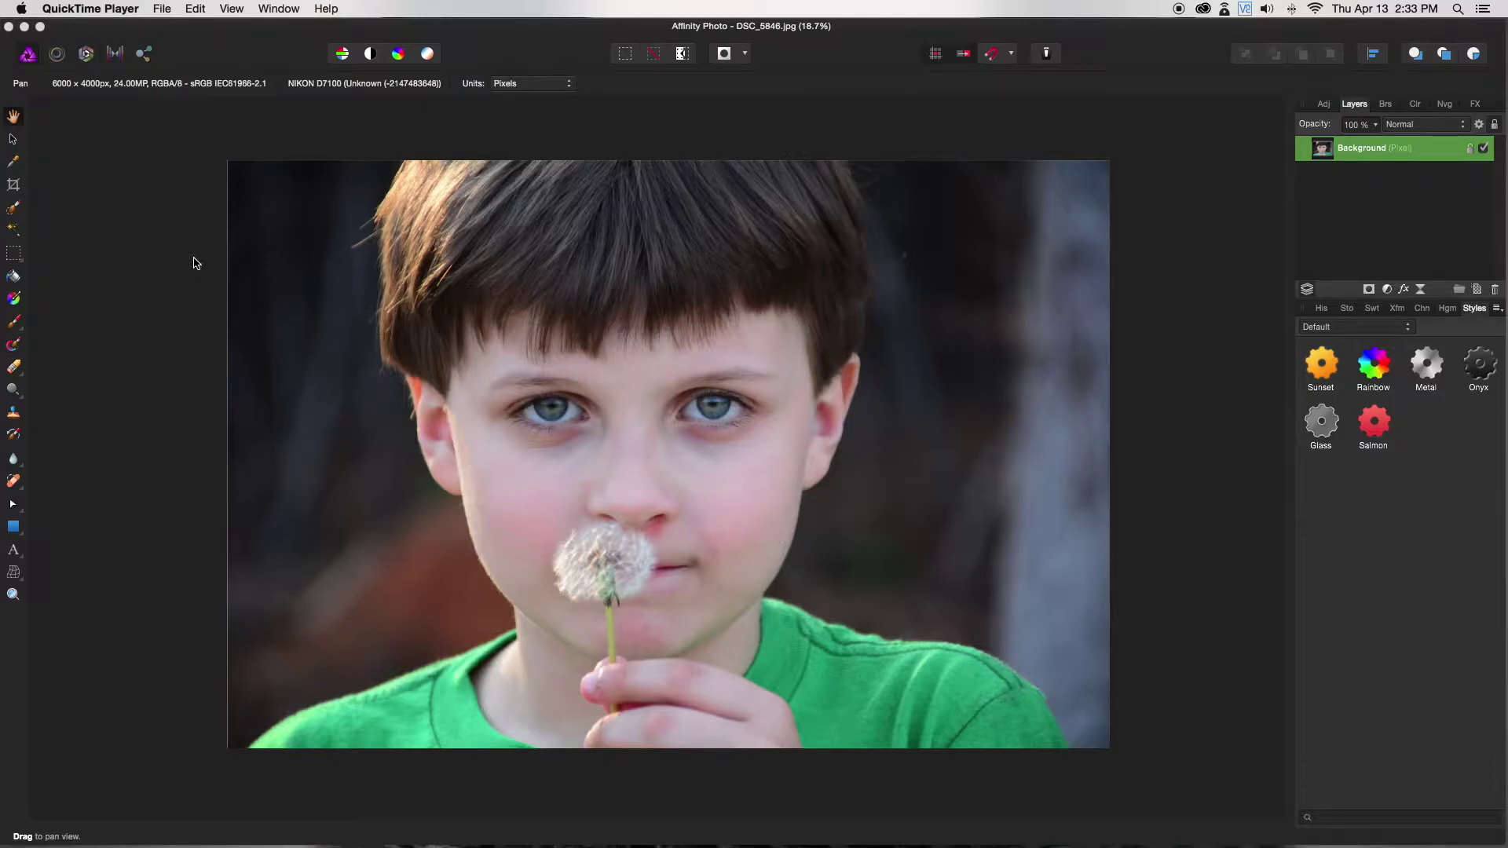
- Duplicate the Background layer and select the boy on the copy with the Selection Brush
right_click(1395, 152)
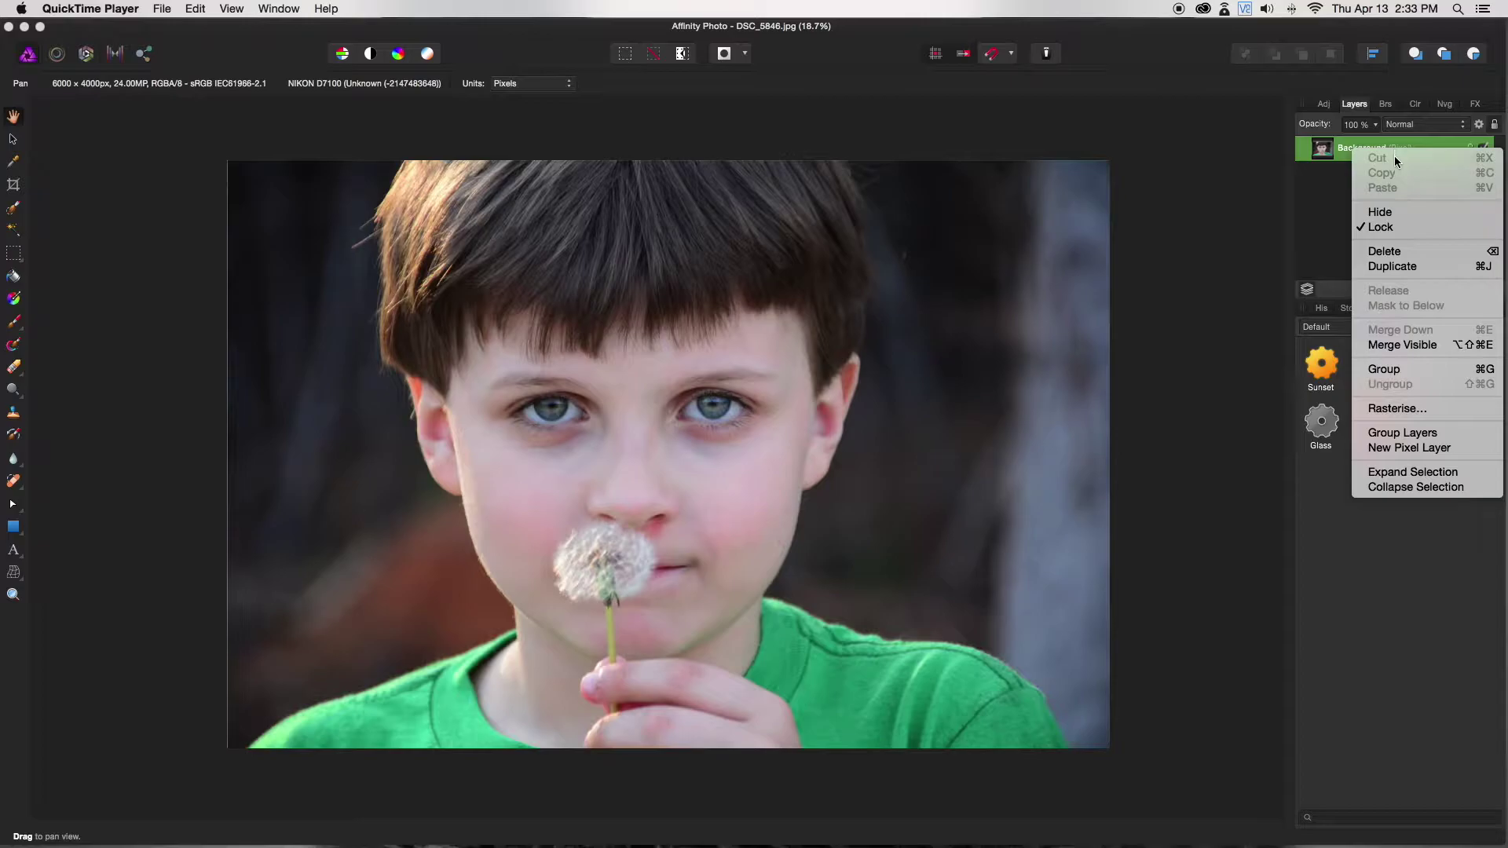
left_click(1416, 270)
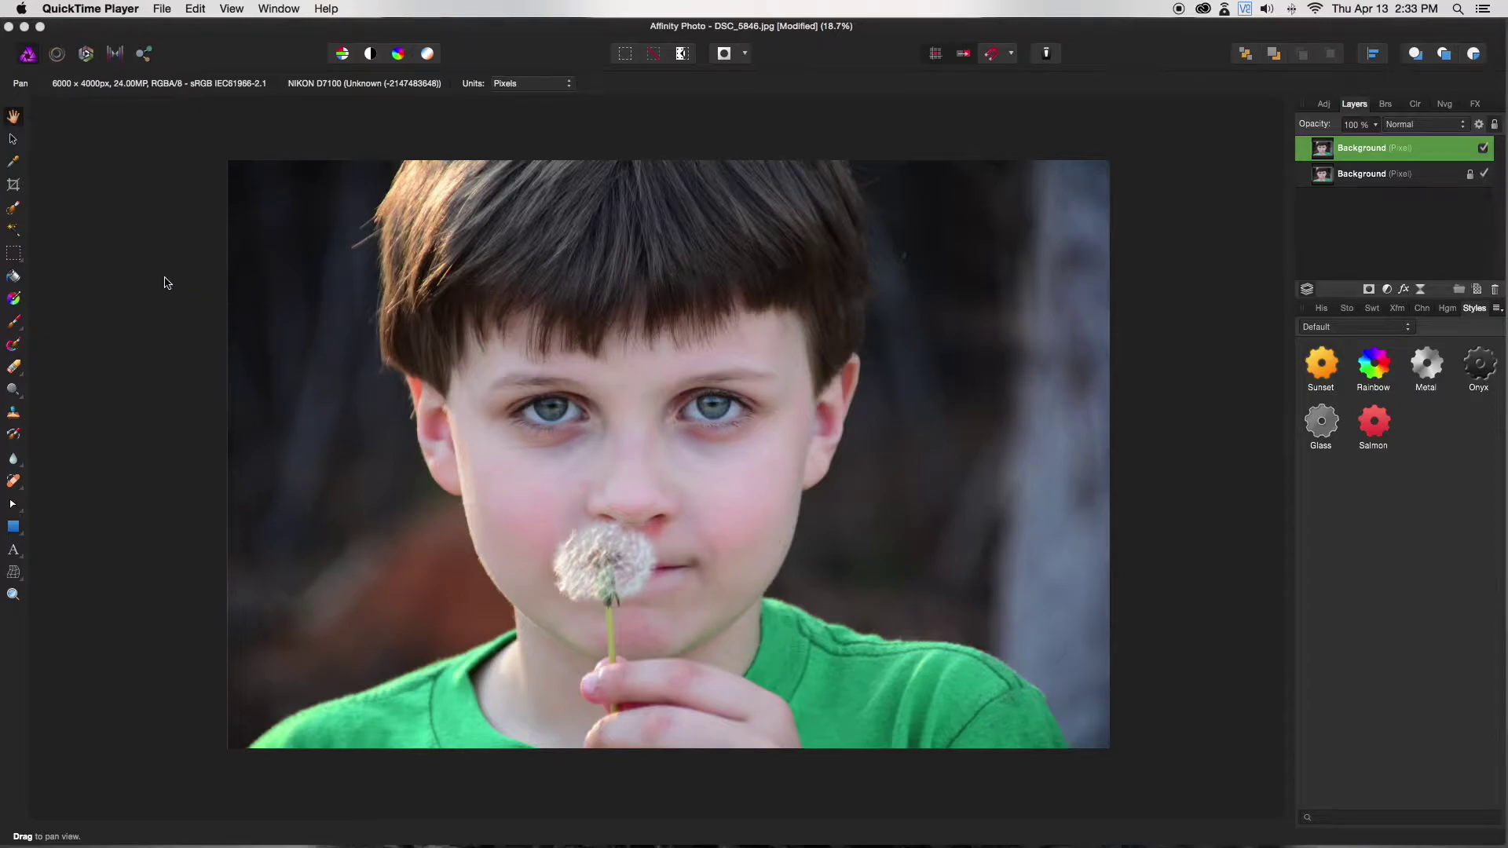
left_click(14, 212)
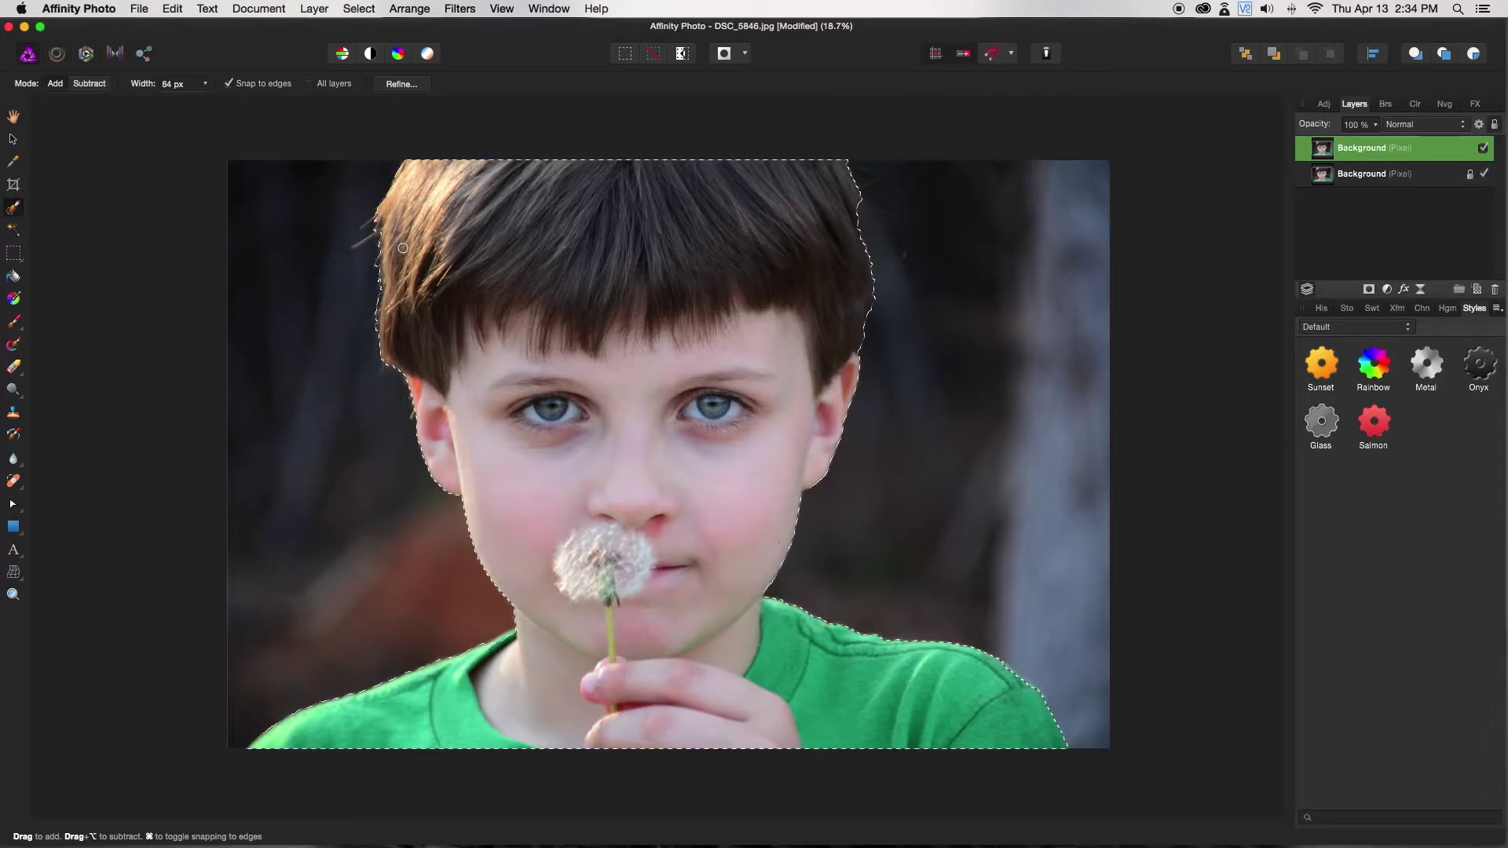
left_click(314, 8)
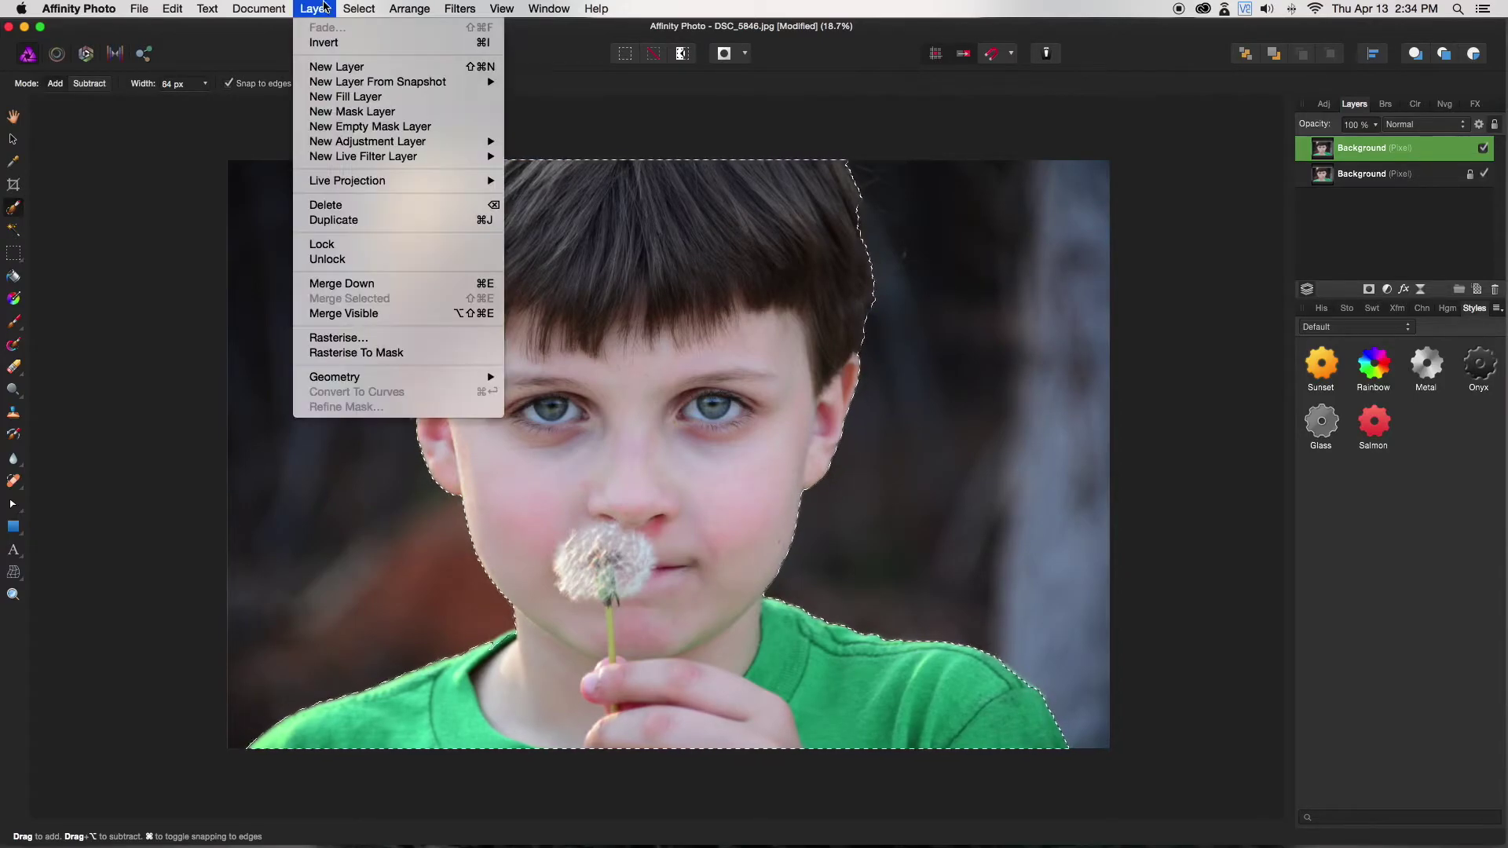
mouse_move(398, 144)
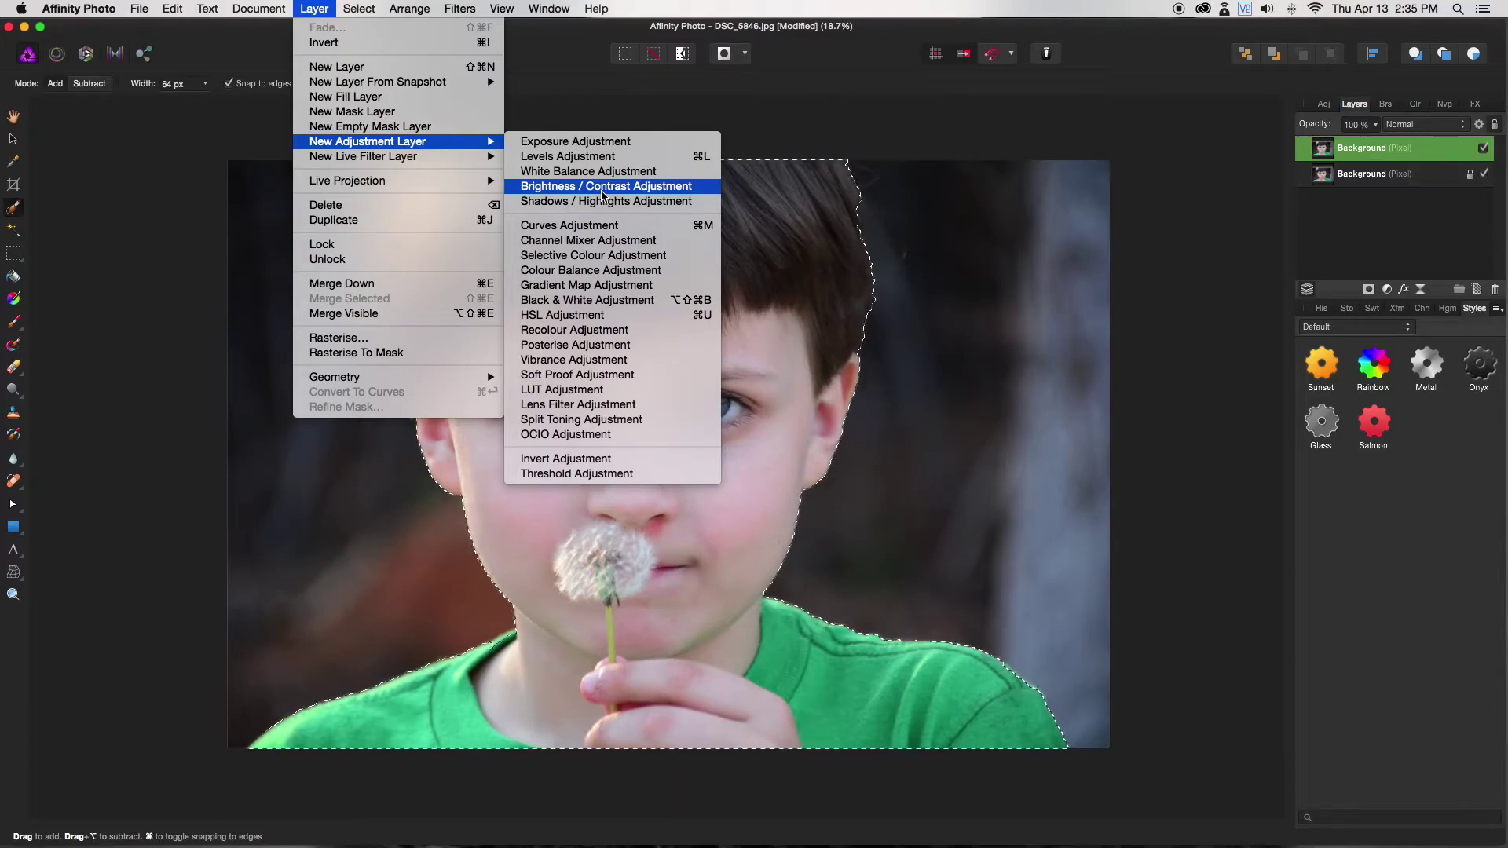
left_click(490, 253)
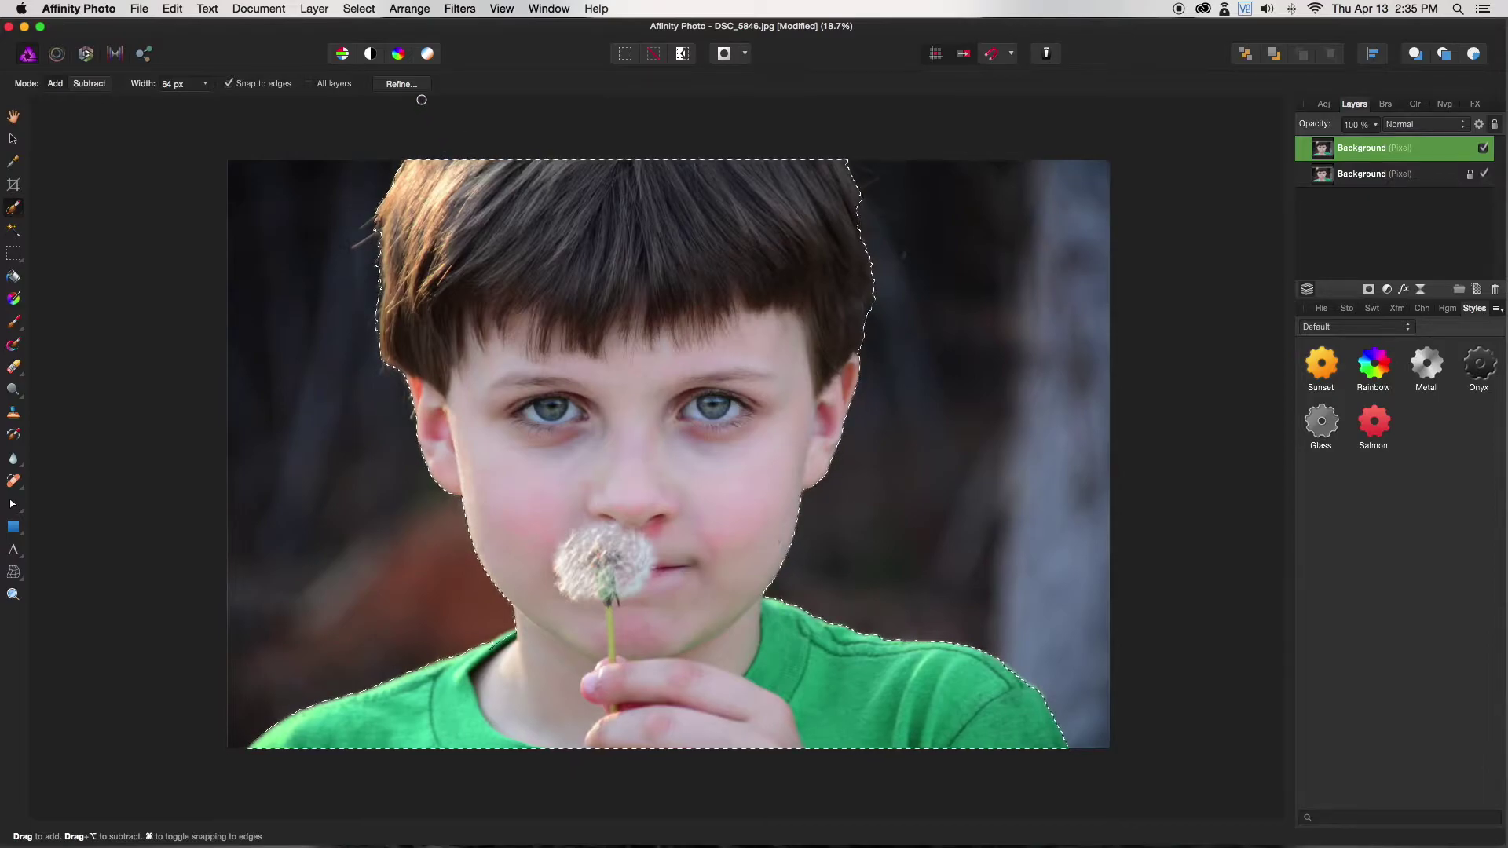
- Open Refine Selection for the boy's outline, check it in the Black and white preview, and return to Overlay
left_click(402, 85)
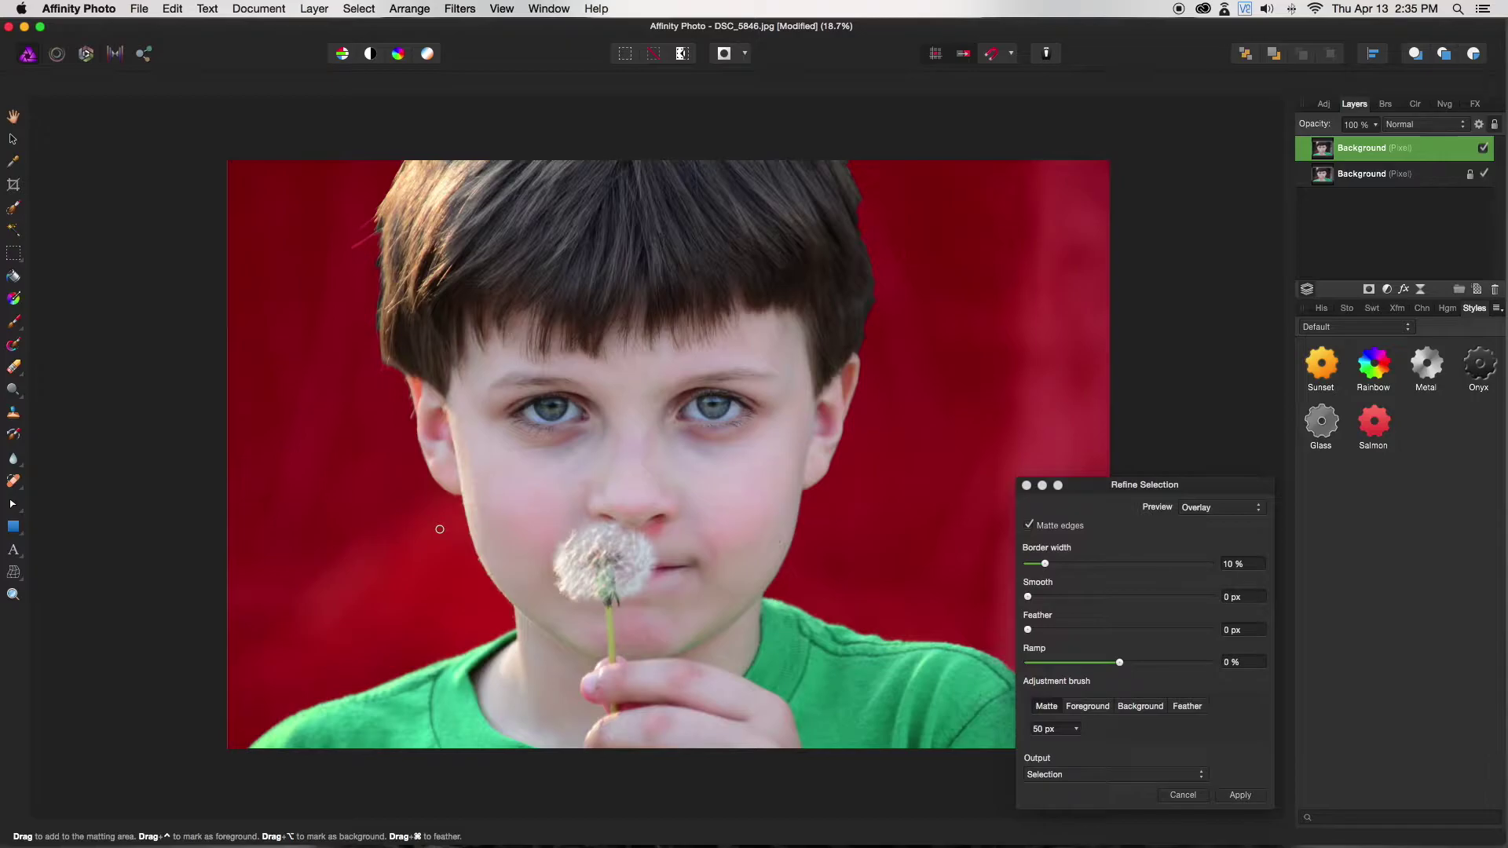
scroll(621, 523, "down", 1)
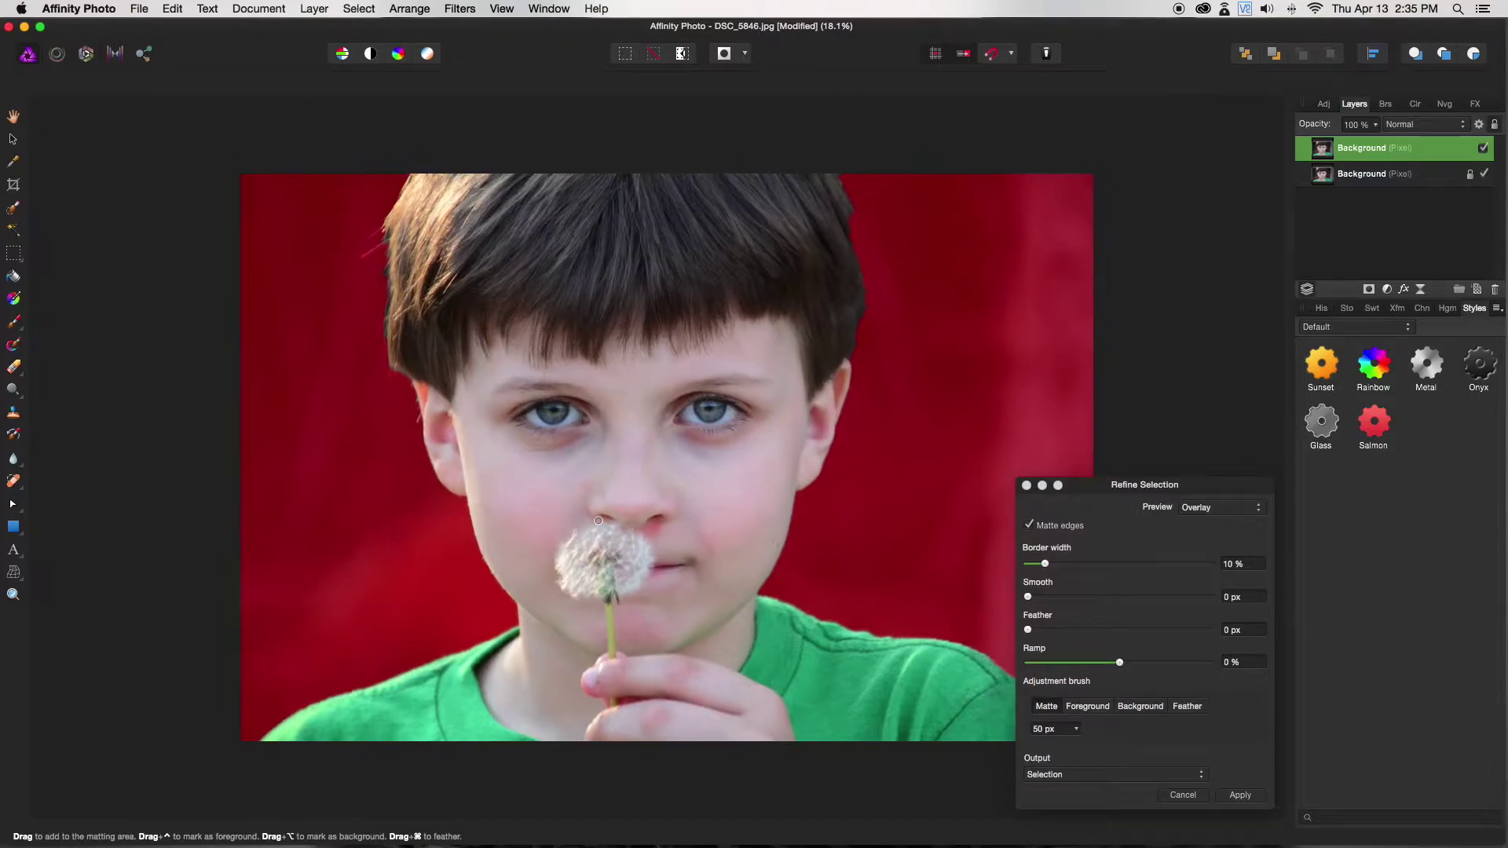
left_click(1228, 508)
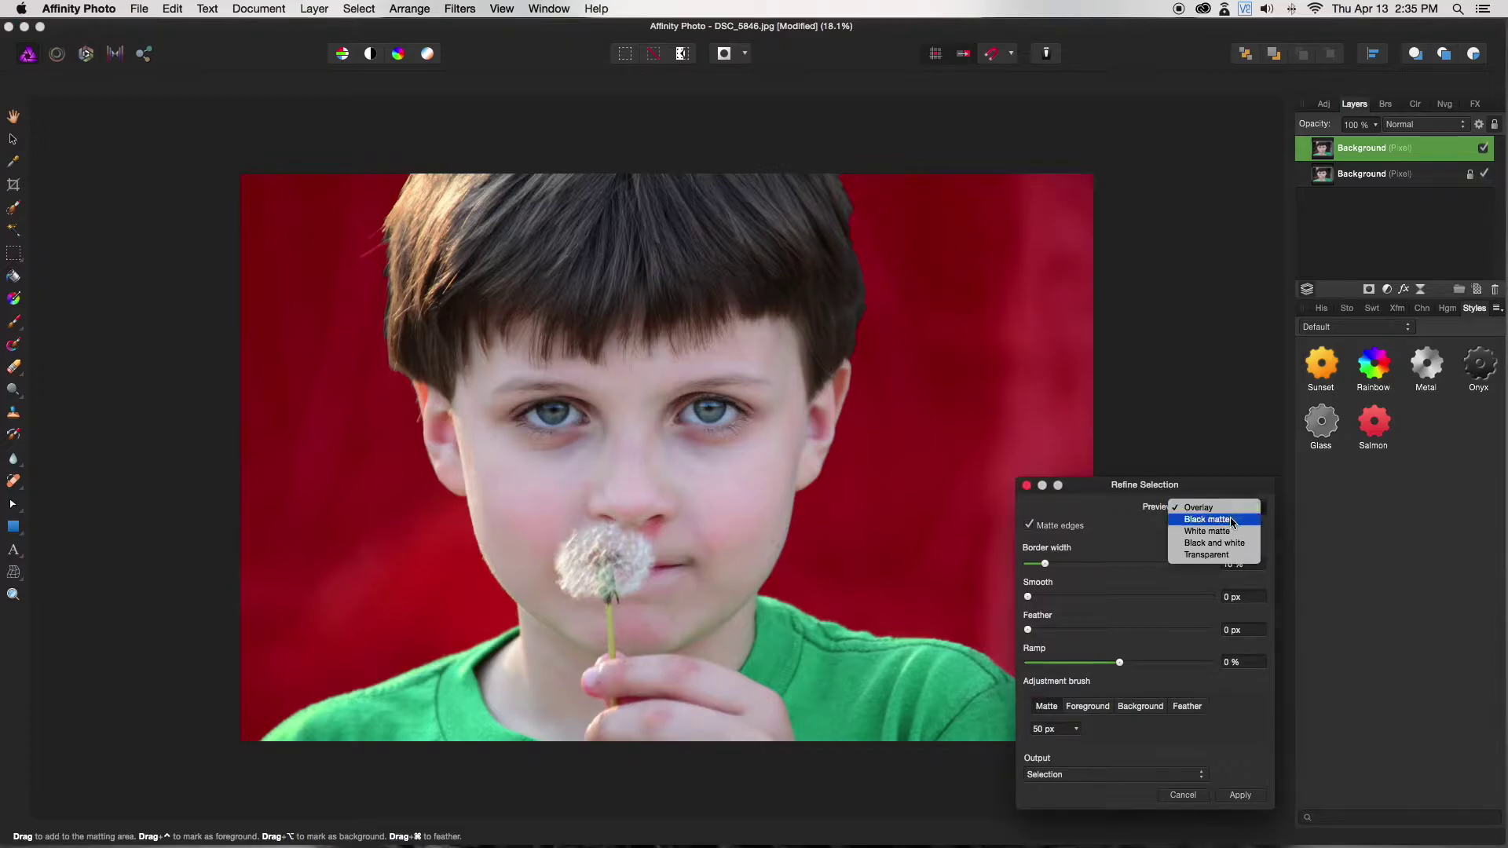
left_click(1232, 551)
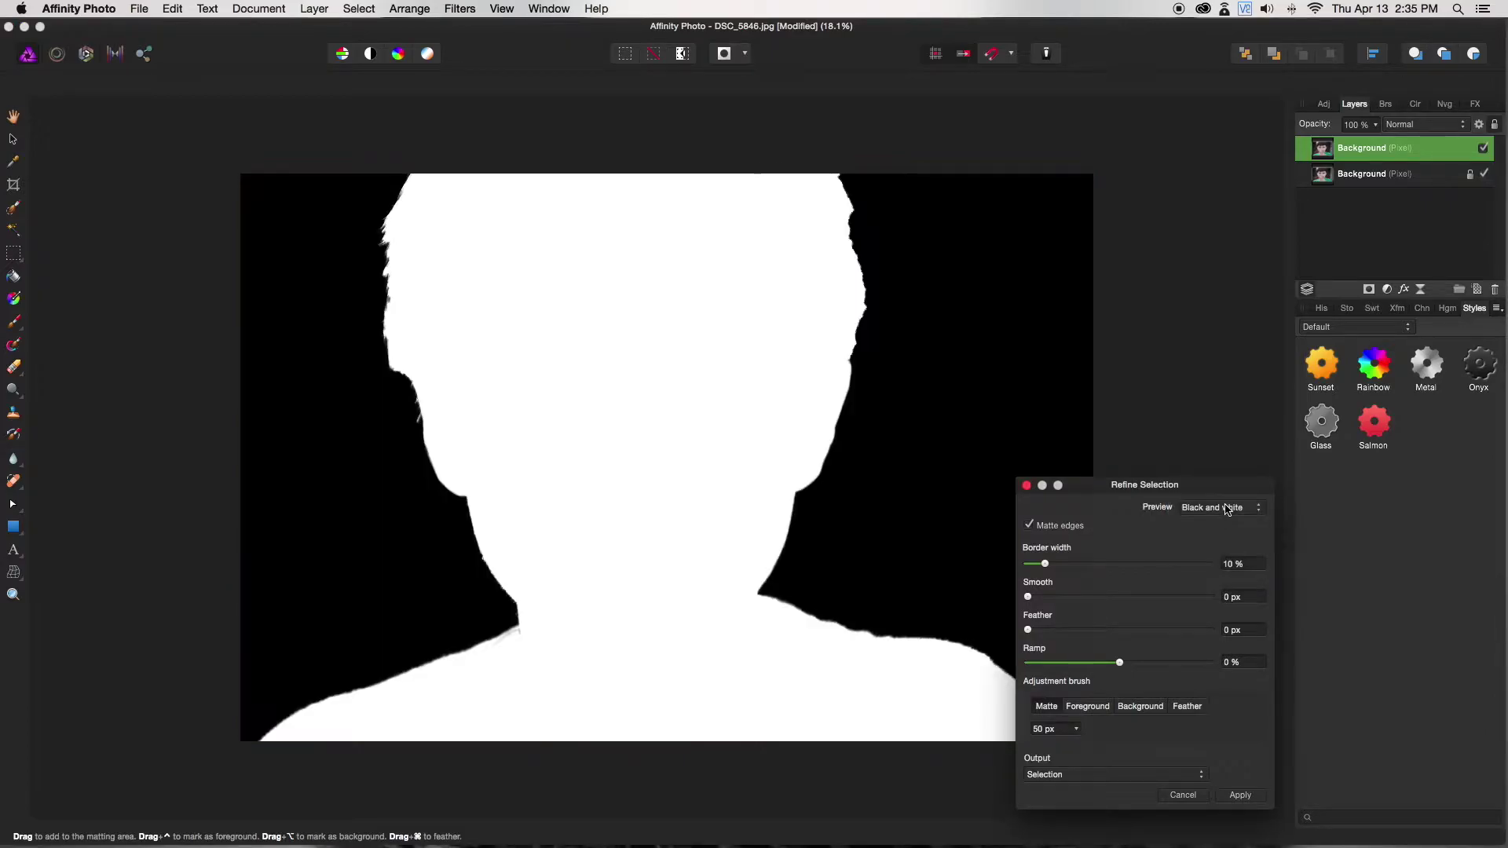
left_click(1211, 510)
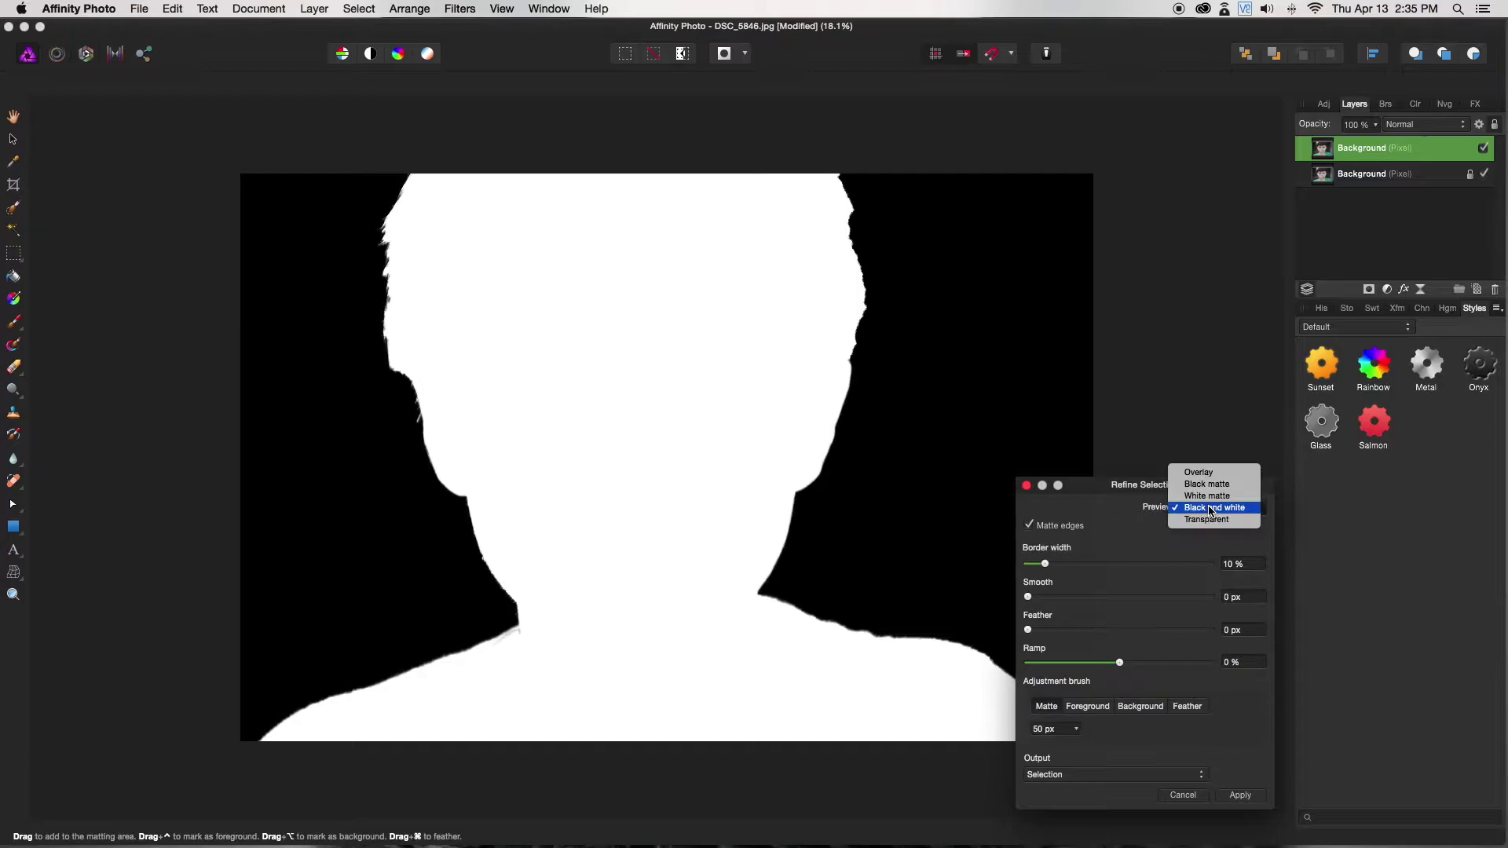
left_click(1214, 473)
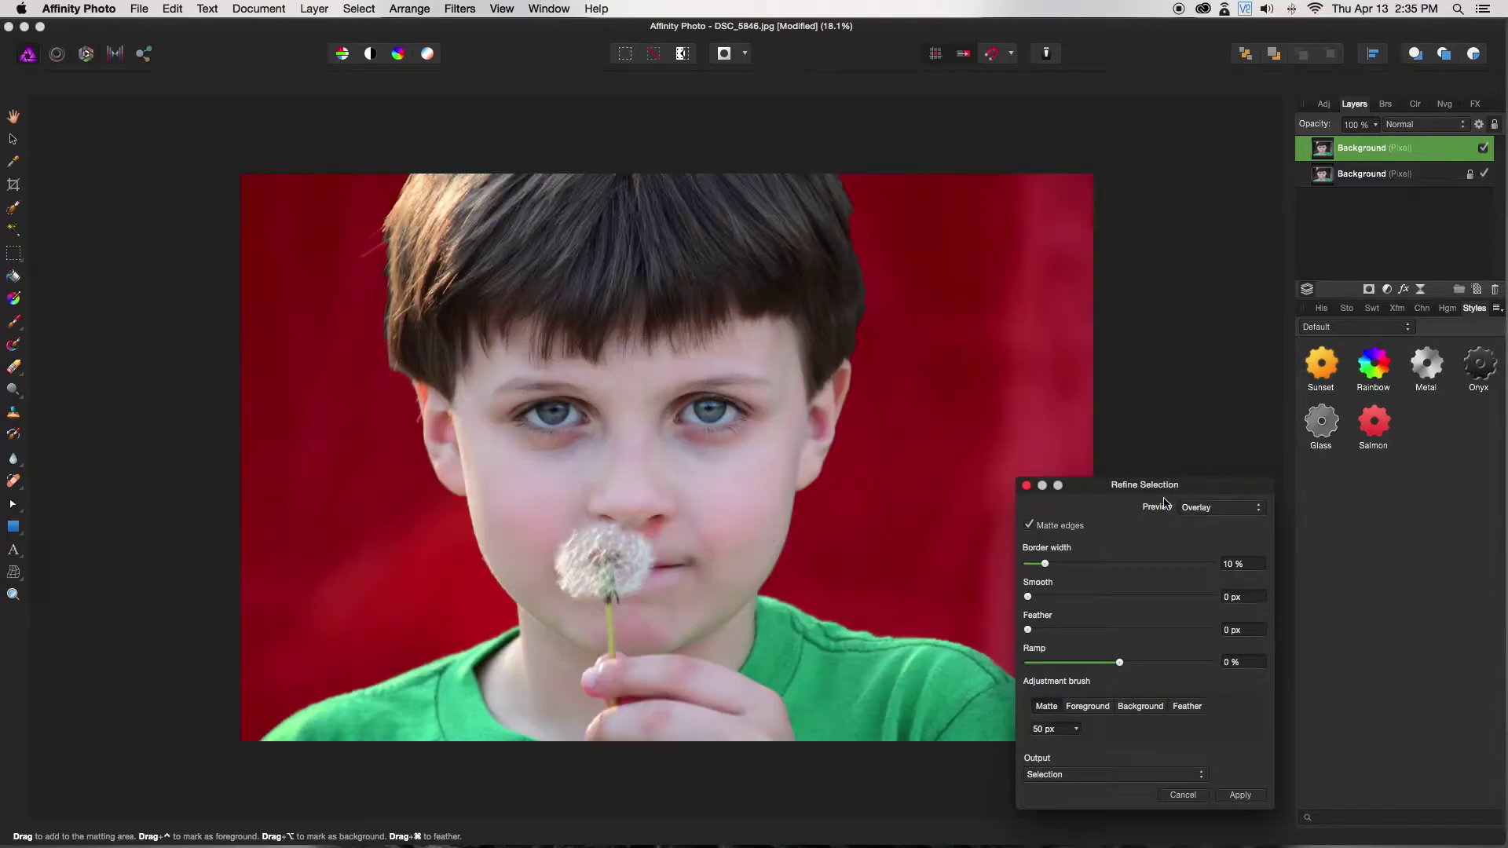
left_click_drag(1180, 484, 1311, 470)
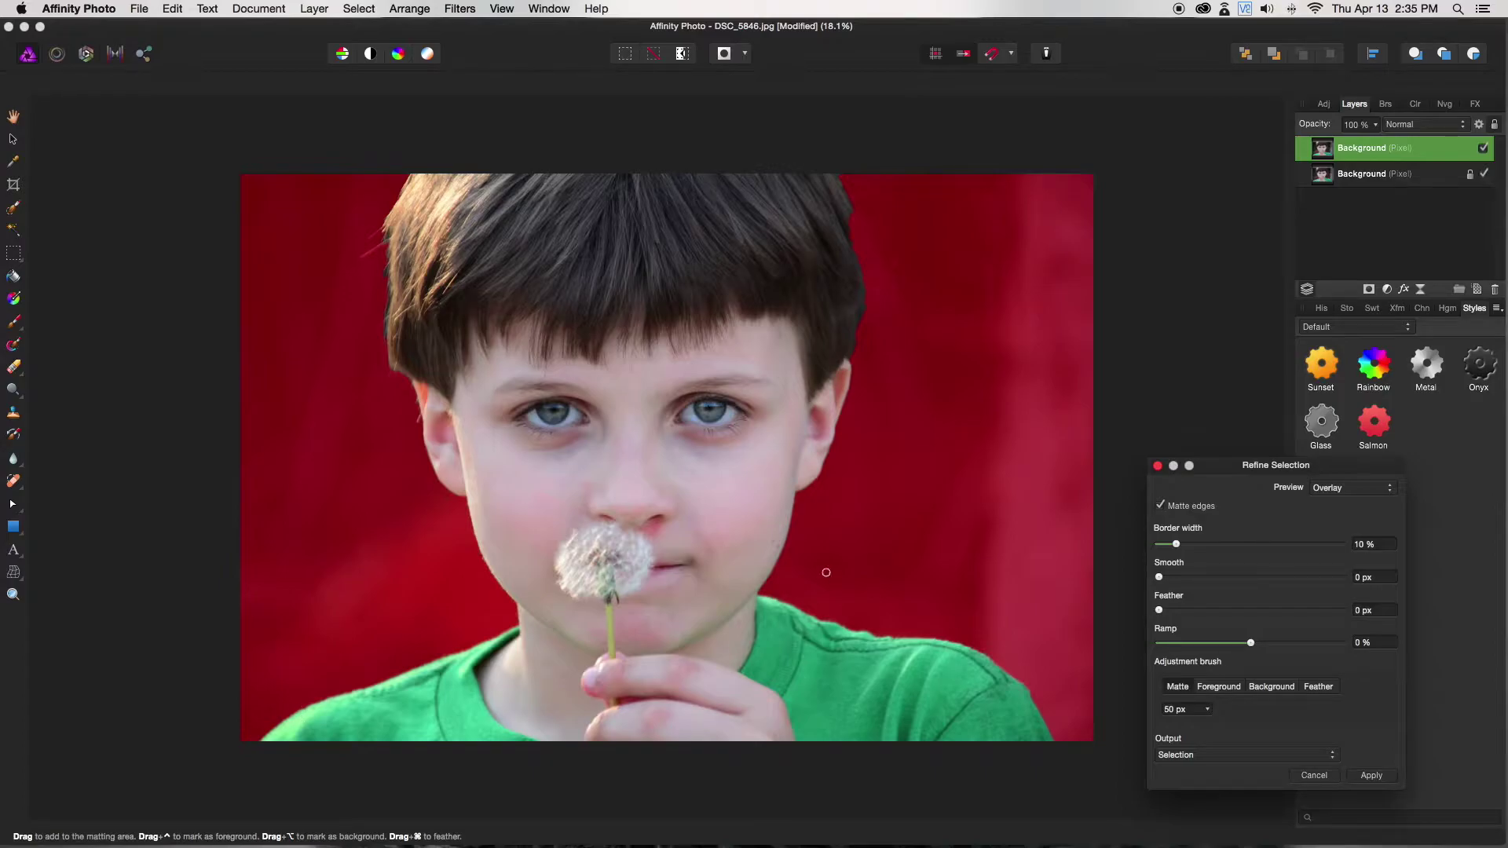
- Enlarge the adjustment brush to 153 px and paint Matte strokes along the edges of both shirt shoulders
key("bracketright")
key("bracketright")
key("bracketright")
key("bracketright")
key("bracketright")
key("bracketright")
mouse_move(274, 741)
left_mouse_down()
mouse_move(259, 729)
mouse_move(350, 686)
left_mouse_up()
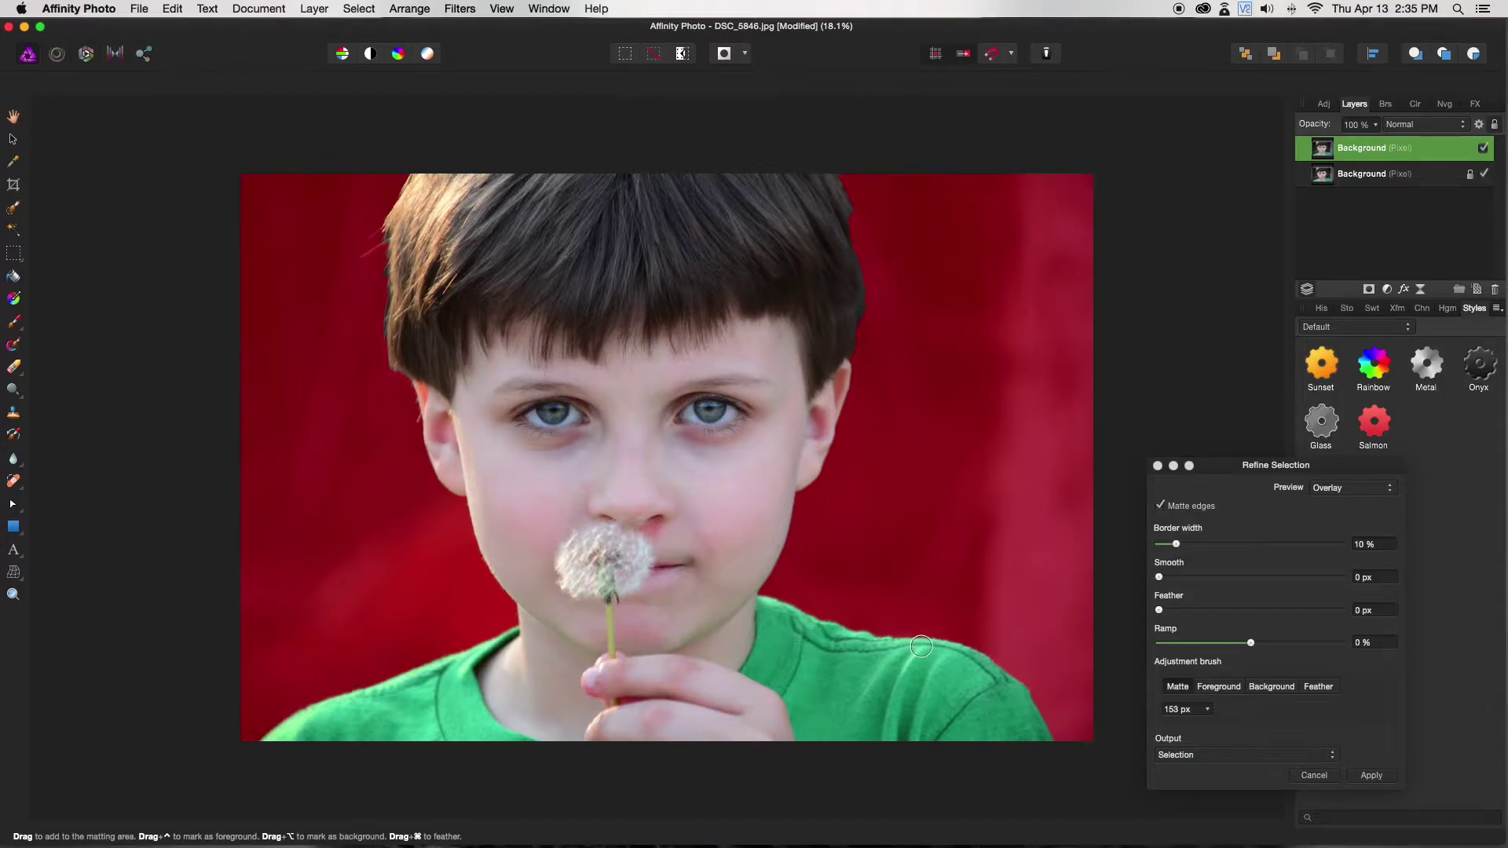
mouse_move(773, 589)
left_mouse_down()
mouse_move(970, 638)
mouse_move(1009, 658)
mouse_move(1072, 746)
mouse_move(1065, 713)
left_mouse_up()
- Mark a patch beside the right-hand sleeve as foreground and paint it back out as background
scroll(1100, 693, "up", 2)
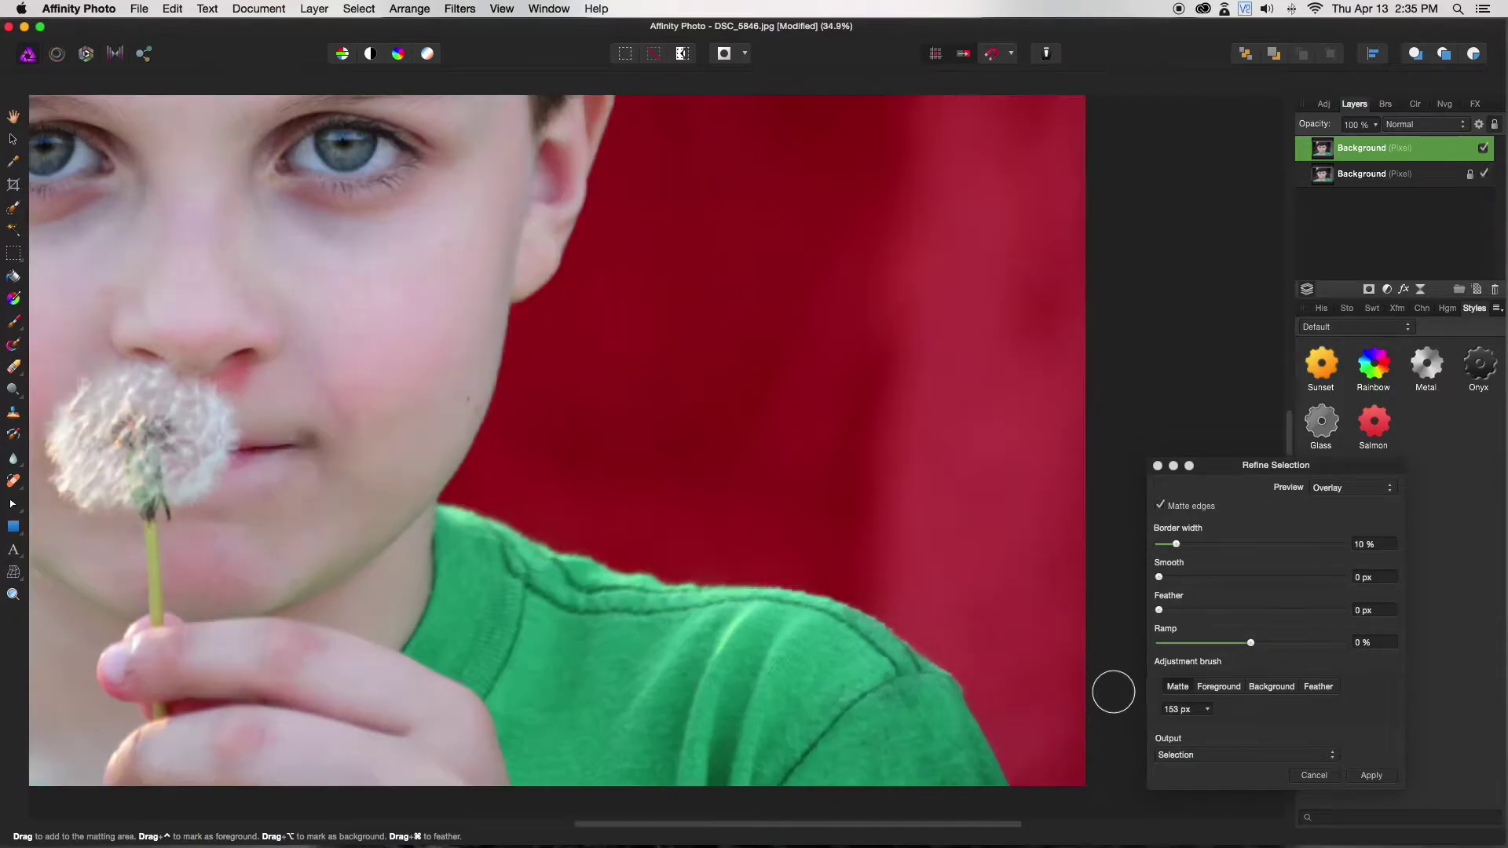
left_click(1238, 690)
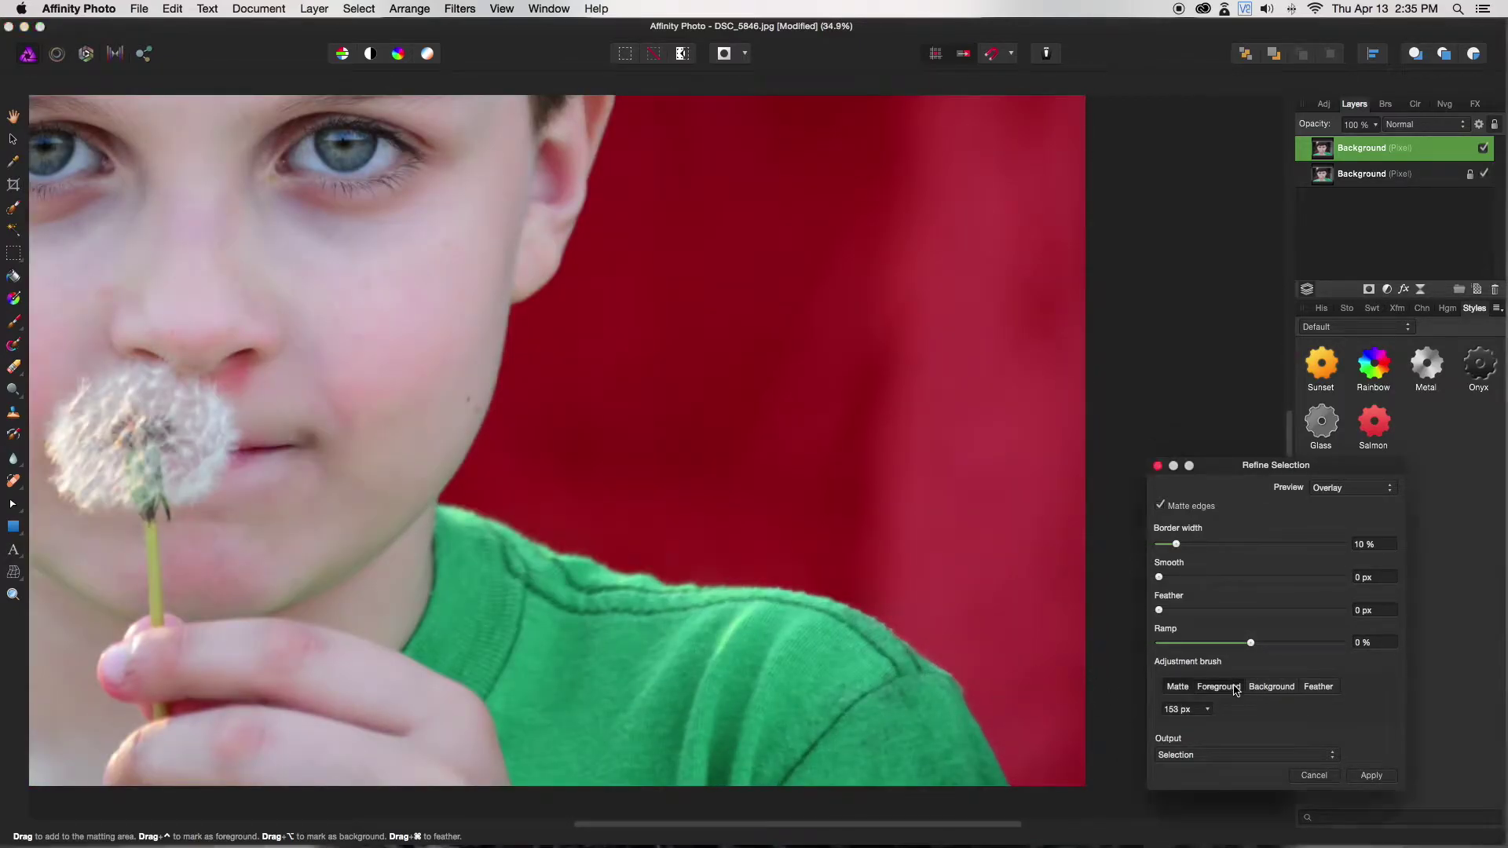
left_click_drag(988, 762, 1020, 724)
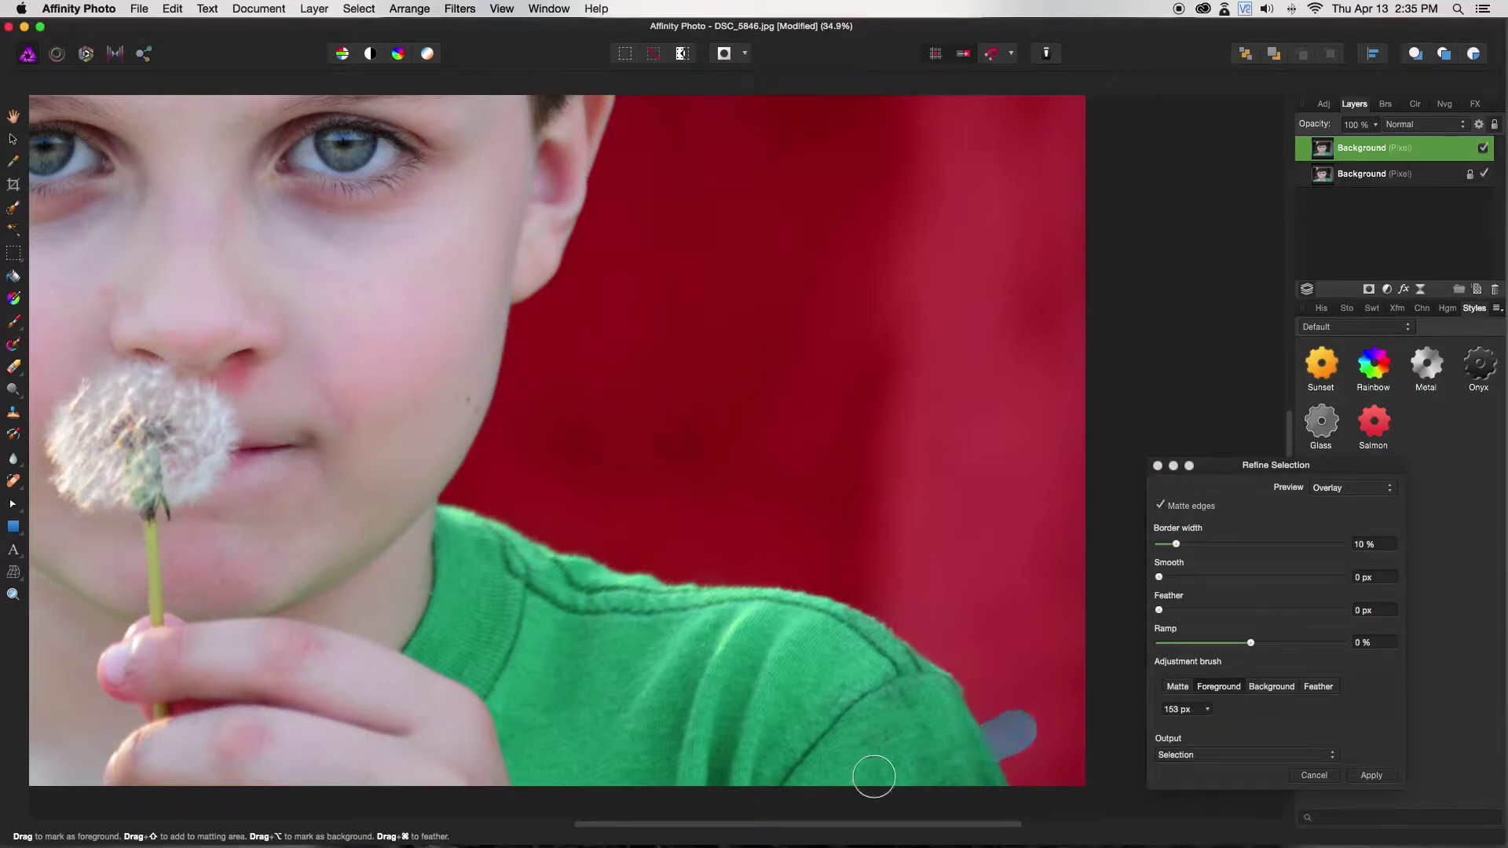
left_click(1280, 694)
mouse_move(998, 705)
left_mouse_down()
mouse_move(1055, 762)
mouse_move(1023, 751)
mouse_move(988, 696)
mouse_move(1041, 773)
left_mouse_up()
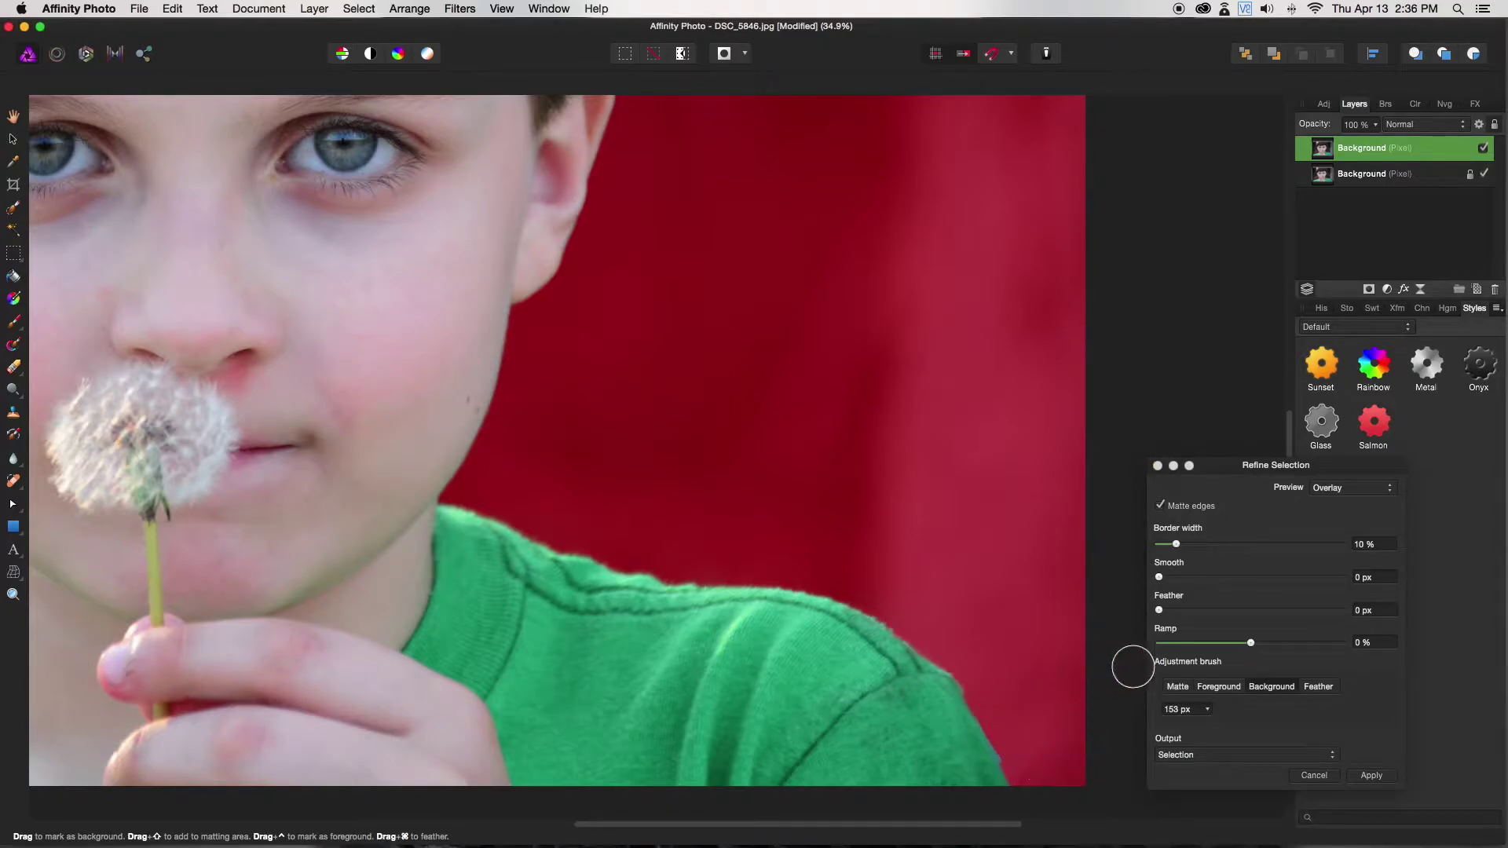
- Paint the right-hand sleeve edge and the hair edge above the ear with the Matte adjustment brush
left_click(1176, 695)
left_click_drag(973, 690, 1009, 762)
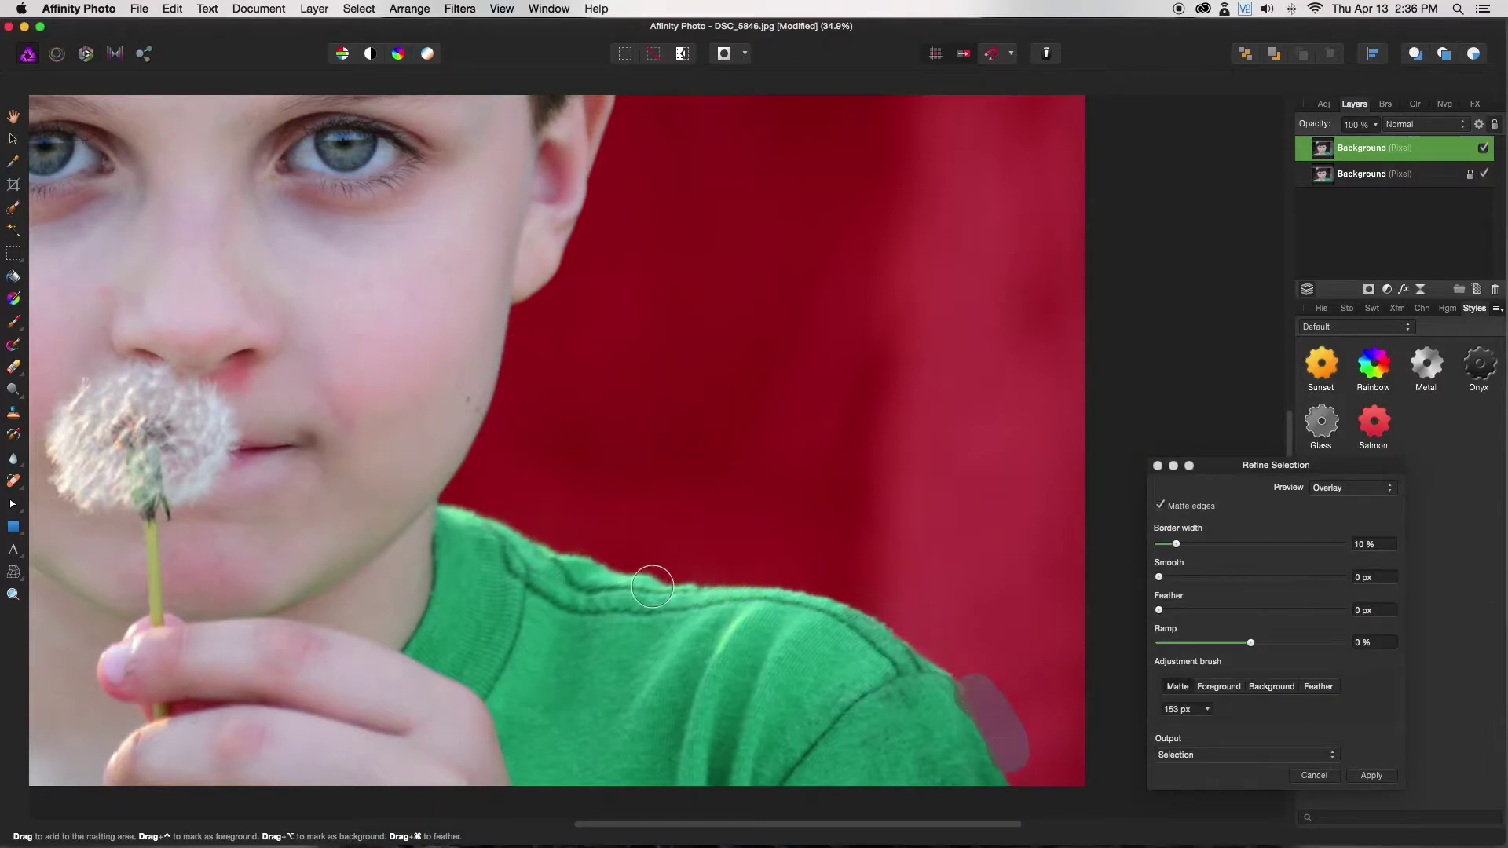
scroll(487, 221, "down", 3)
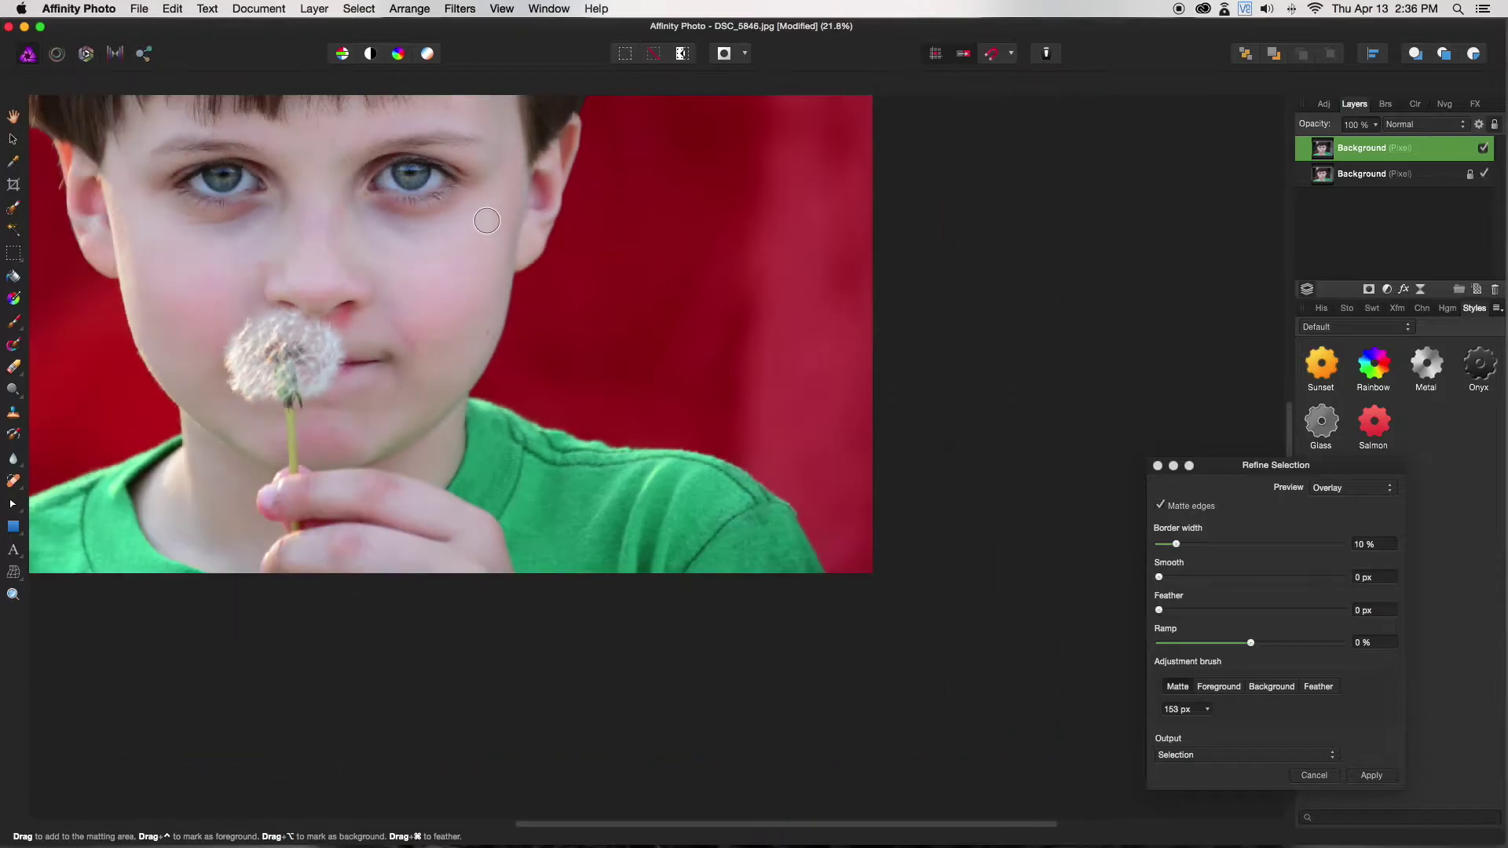
scroll(487, 221, "down", 2)
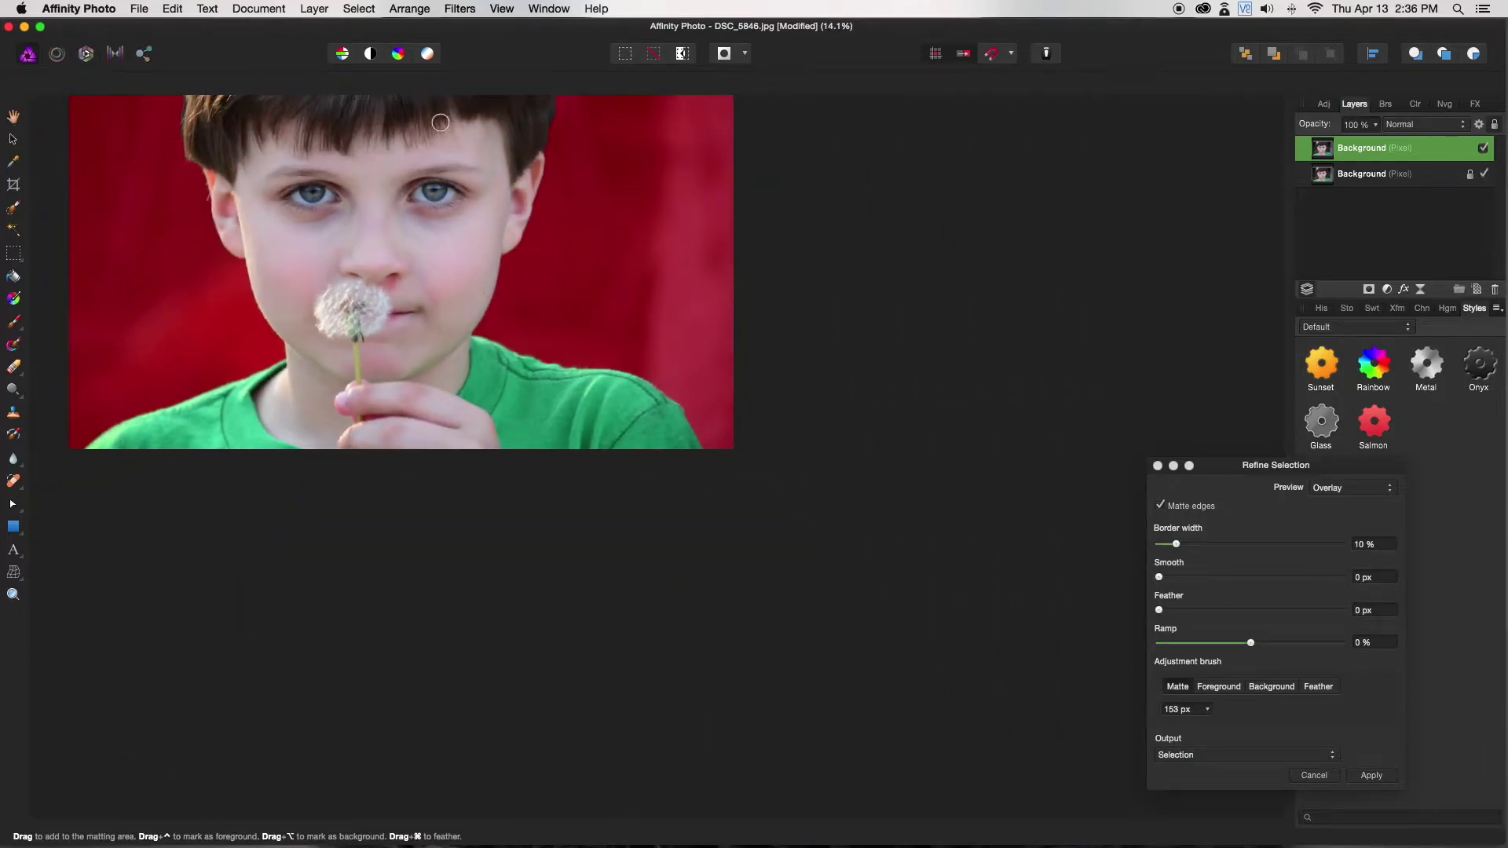
scroll(529, 138, "down", 4)
scroll(545, 126, "up", 8)
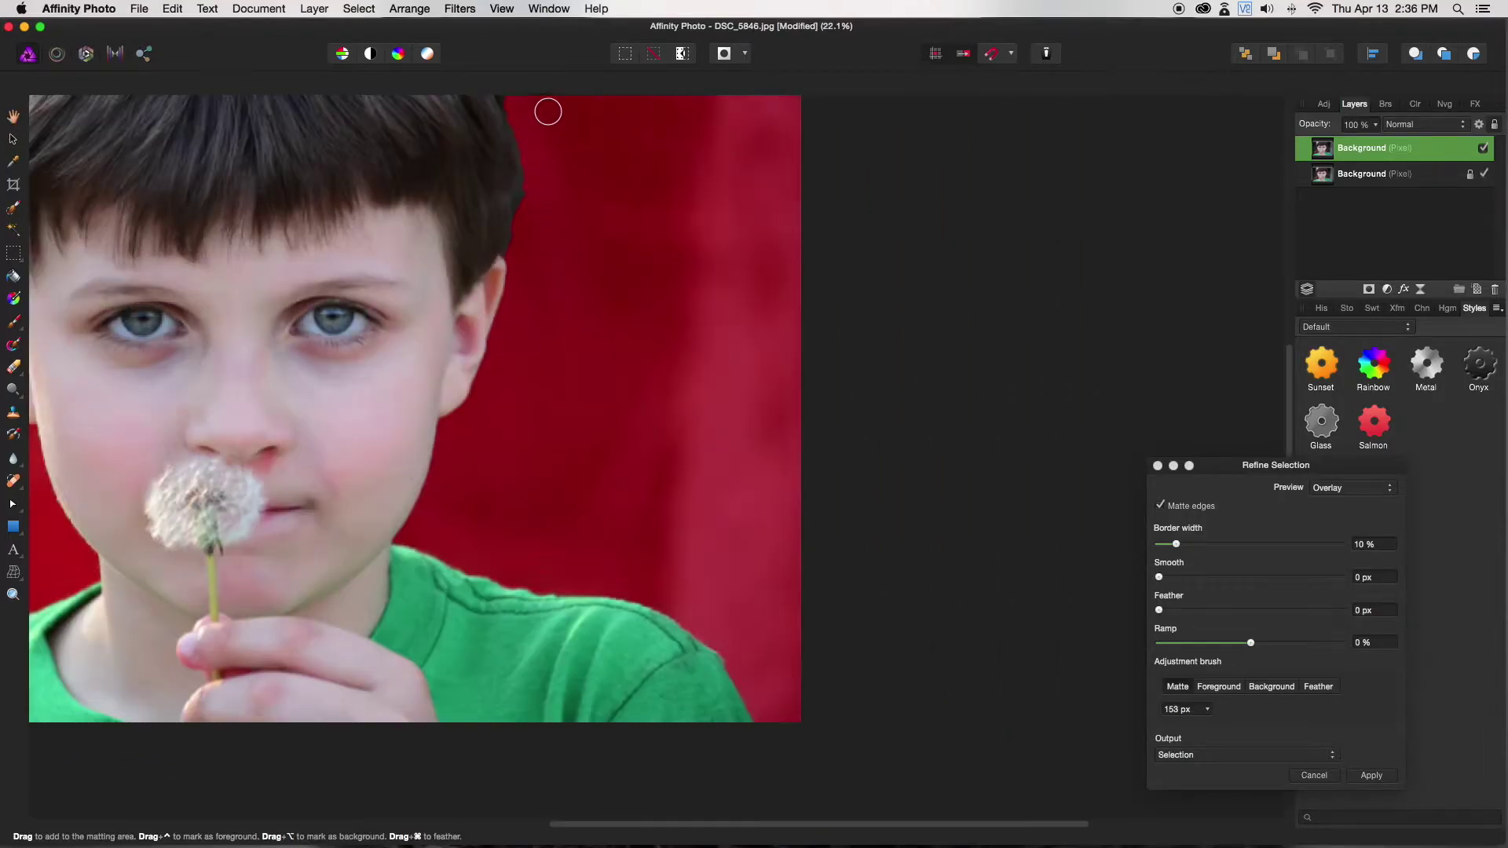
mouse_move(502, 299)
left_mouse_down()
mouse_move(507, 182)
mouse_move(475, 91)
left_mouse_up()
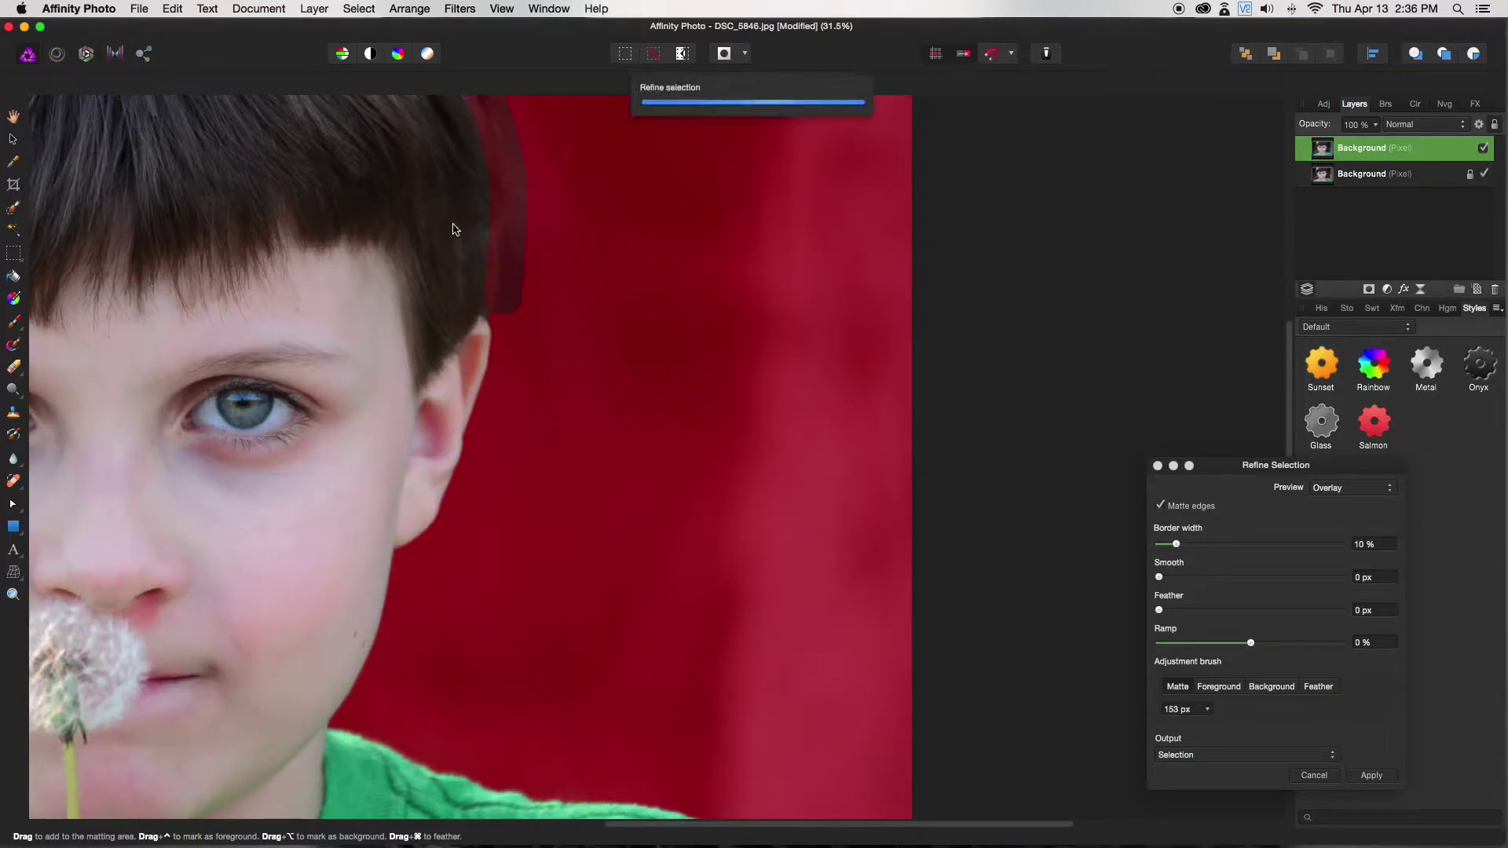
- Extend the Matte strokes over the wispy hair edges on both sides of the head
scroll(454, 226, "down", 1)
scroll(454, 226, "down", 3)
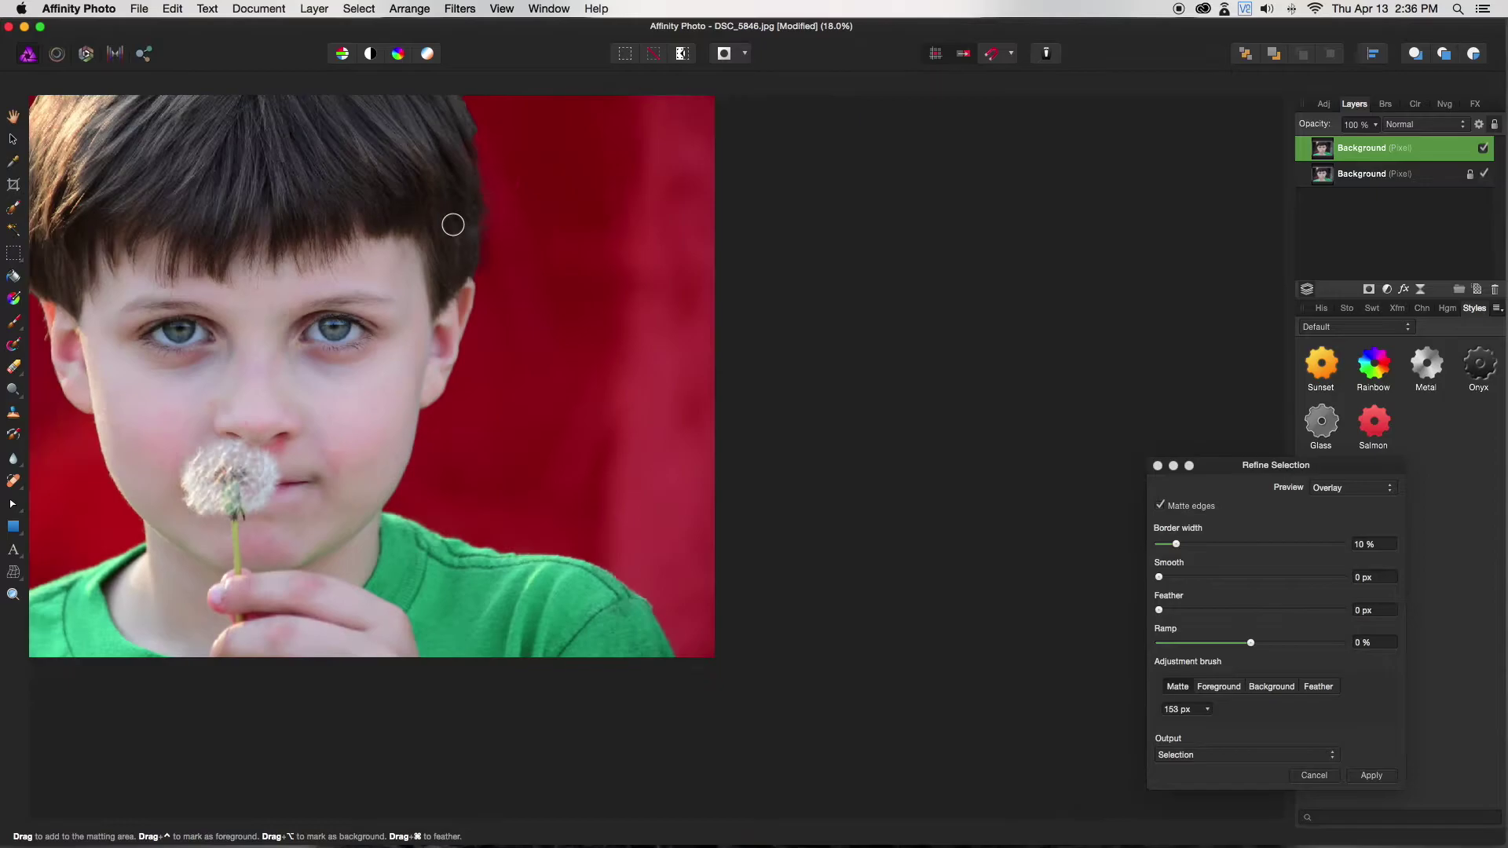
left_click_drag(191, 168, 164, 223)
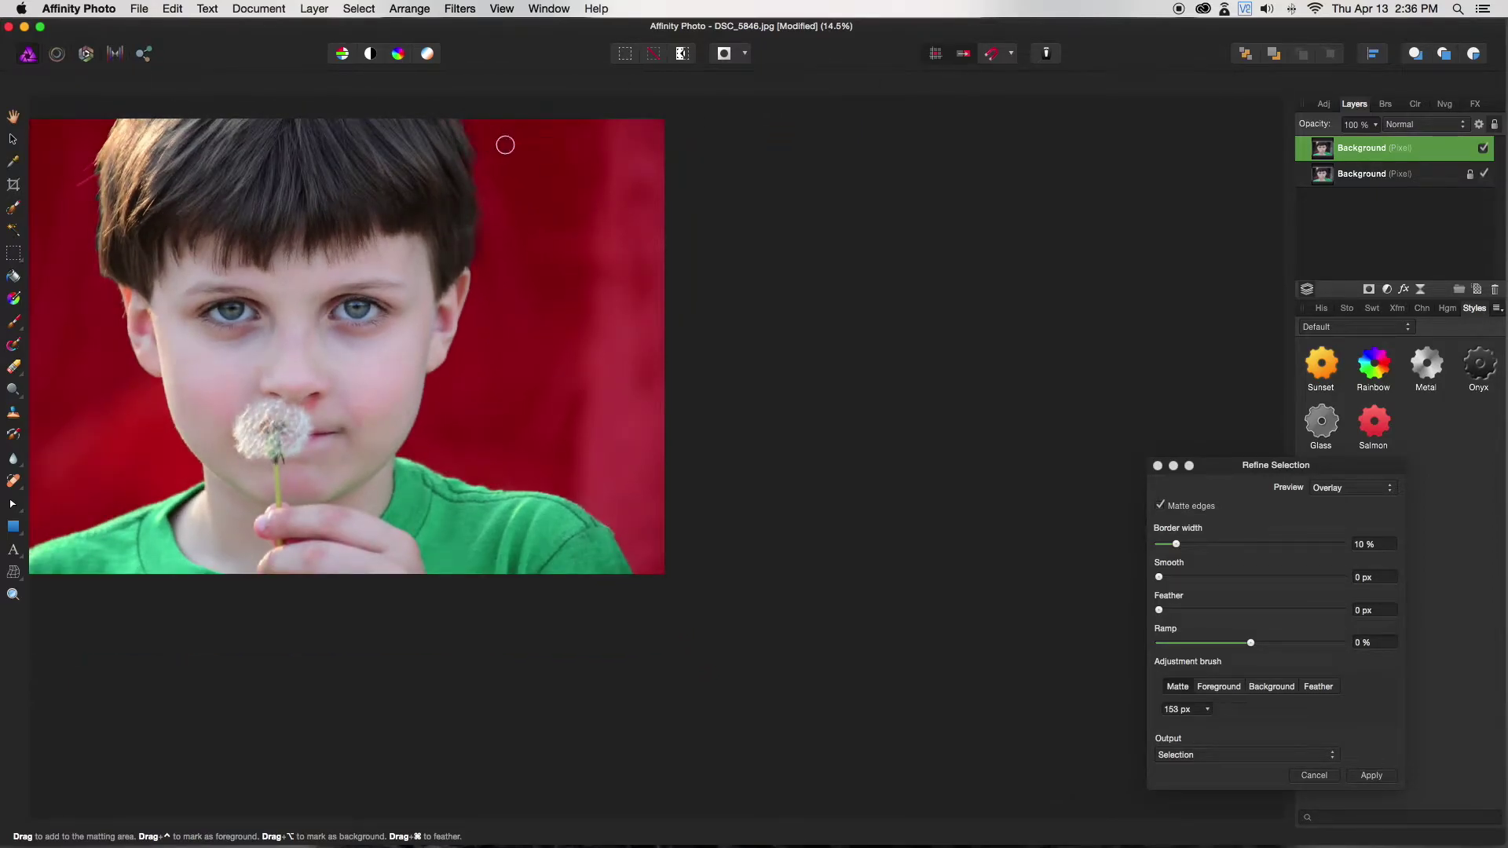
mouse_move(464, 155)
left_mouse_down()
mouse_move(480, 218)
mouse_move(467, 146)
mouse_move(511, 211)
left_mouse_up()
mouse_move(85, 169)
left_mouse_down()
mouse_move(71, 185)
mouse_move(100, 205)
mouse_move(94, 248)
mouse_move(122, 123)
left_mouse_up()
- Mark the hair near the right-hand edge of the head as foreground with the adjustment brush
left_click(1231, 687)
scroll(477, 159, "up", 5)
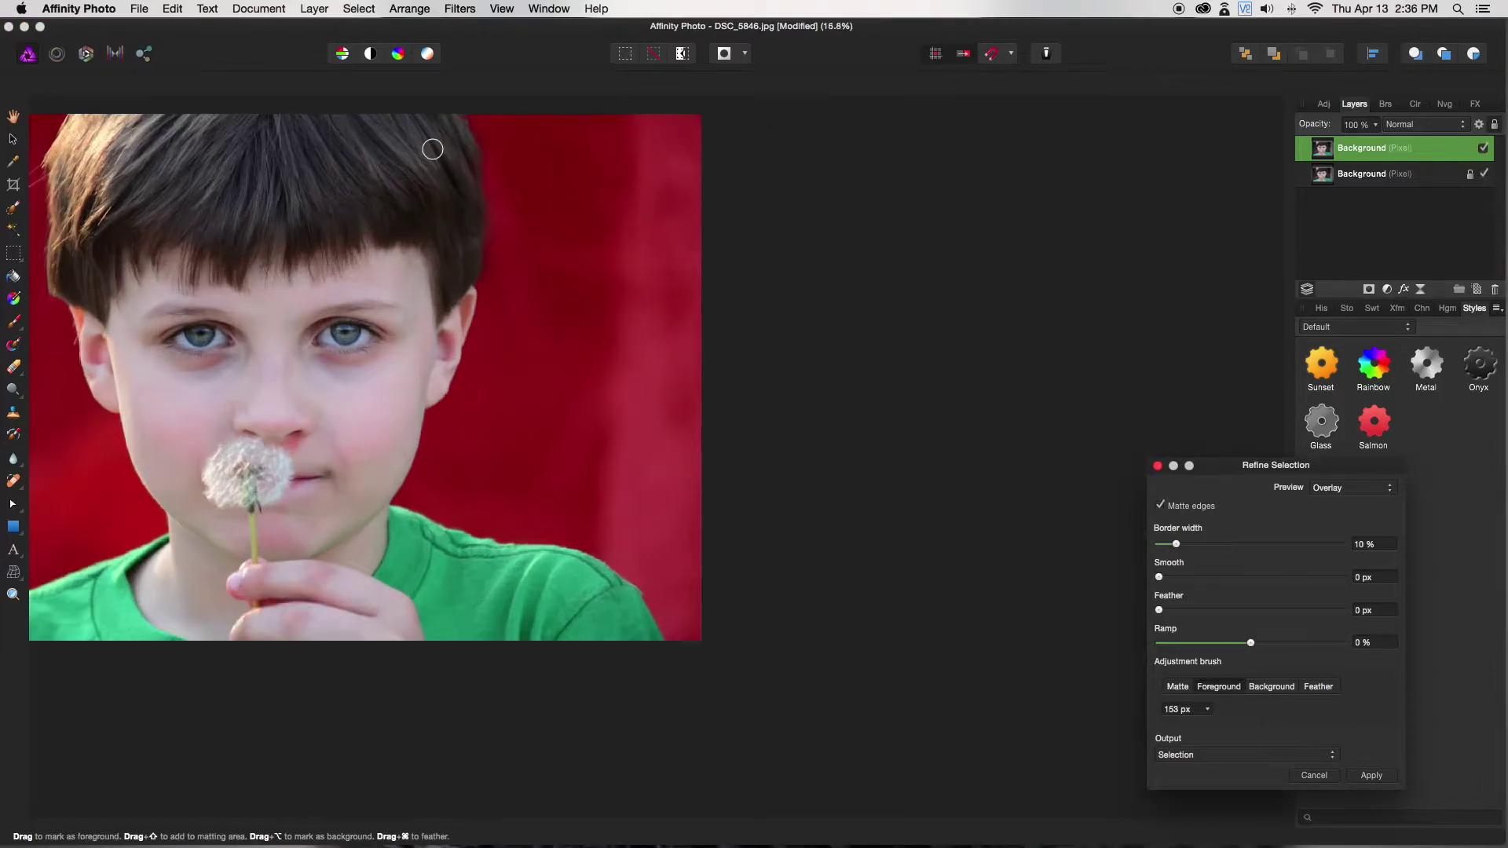
mouse_move(491, 182)
left_mouse_down()
mouse_move(489, 162)
mouse_move(488, 259)
mouse_move(468, 179)
mouse_move(488, 162)
mouse_move(495, 175)
left_mouse_up()
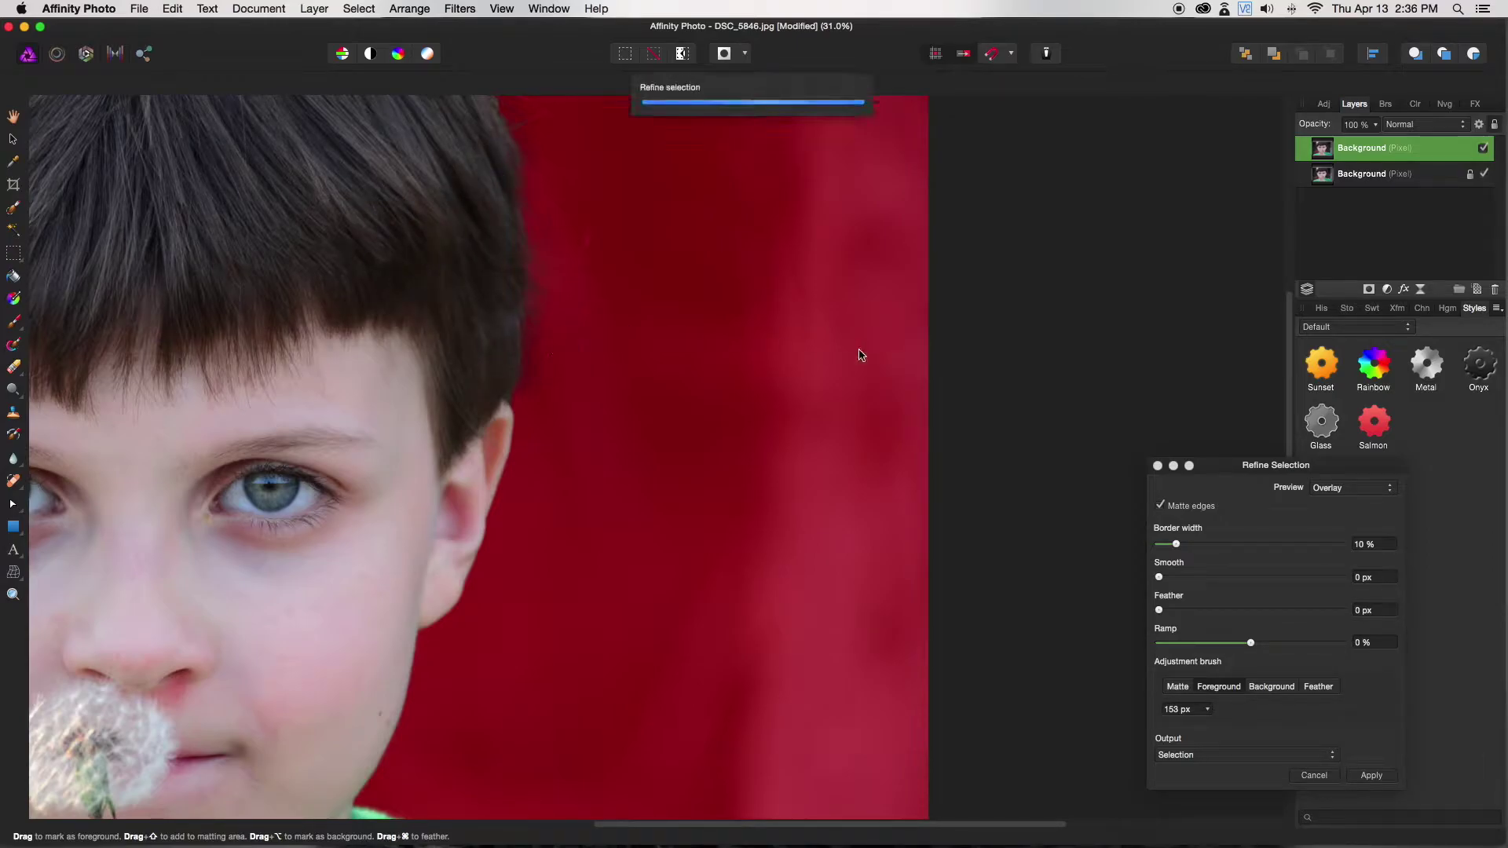
- Examine the whole selection mask in the Black and white preview and return to Overlay
left_click(1350, 488)
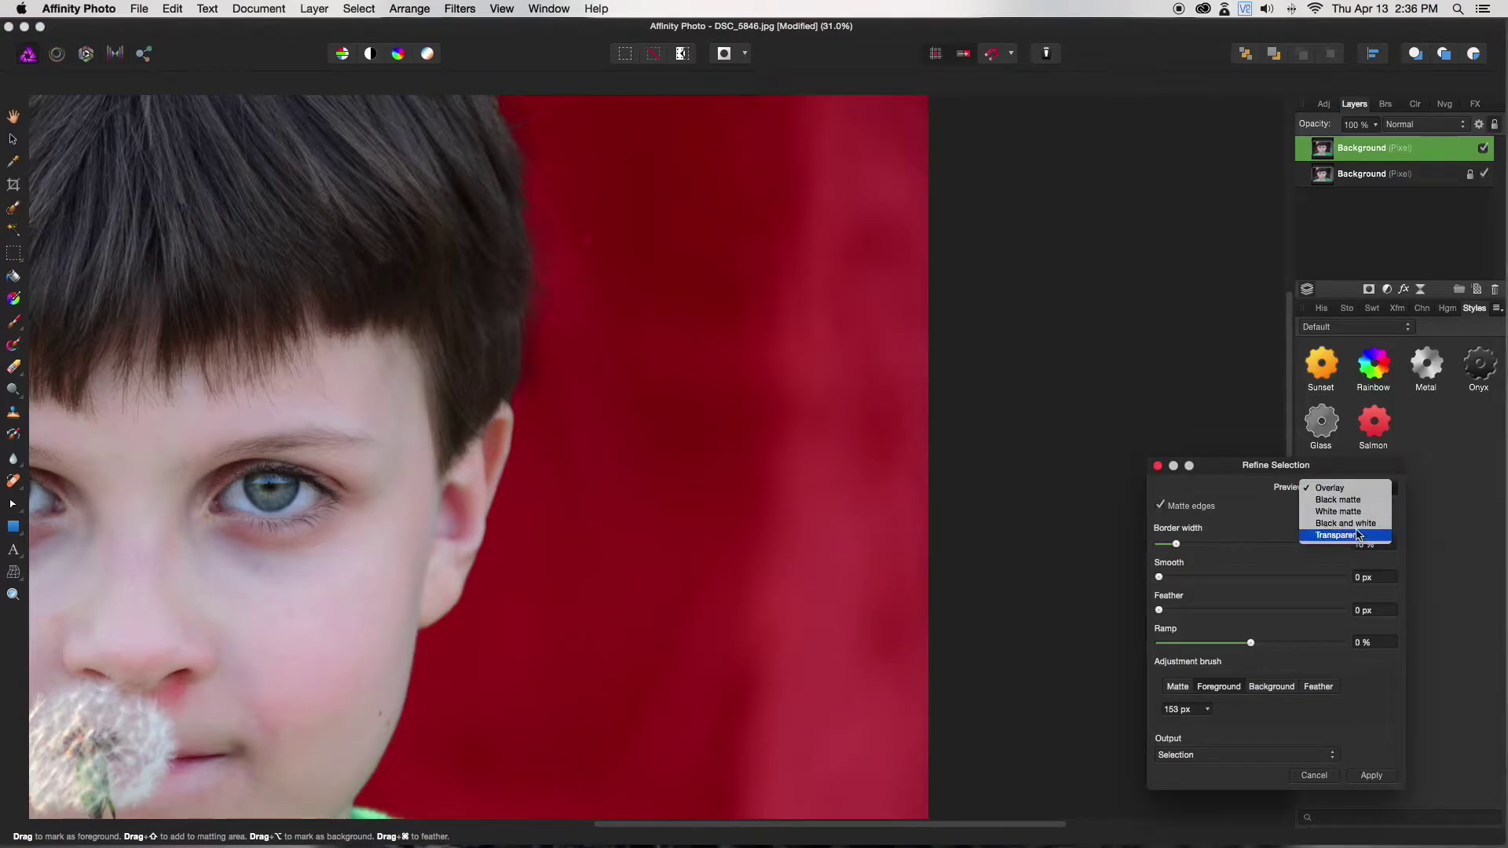
left_click(650, 497)
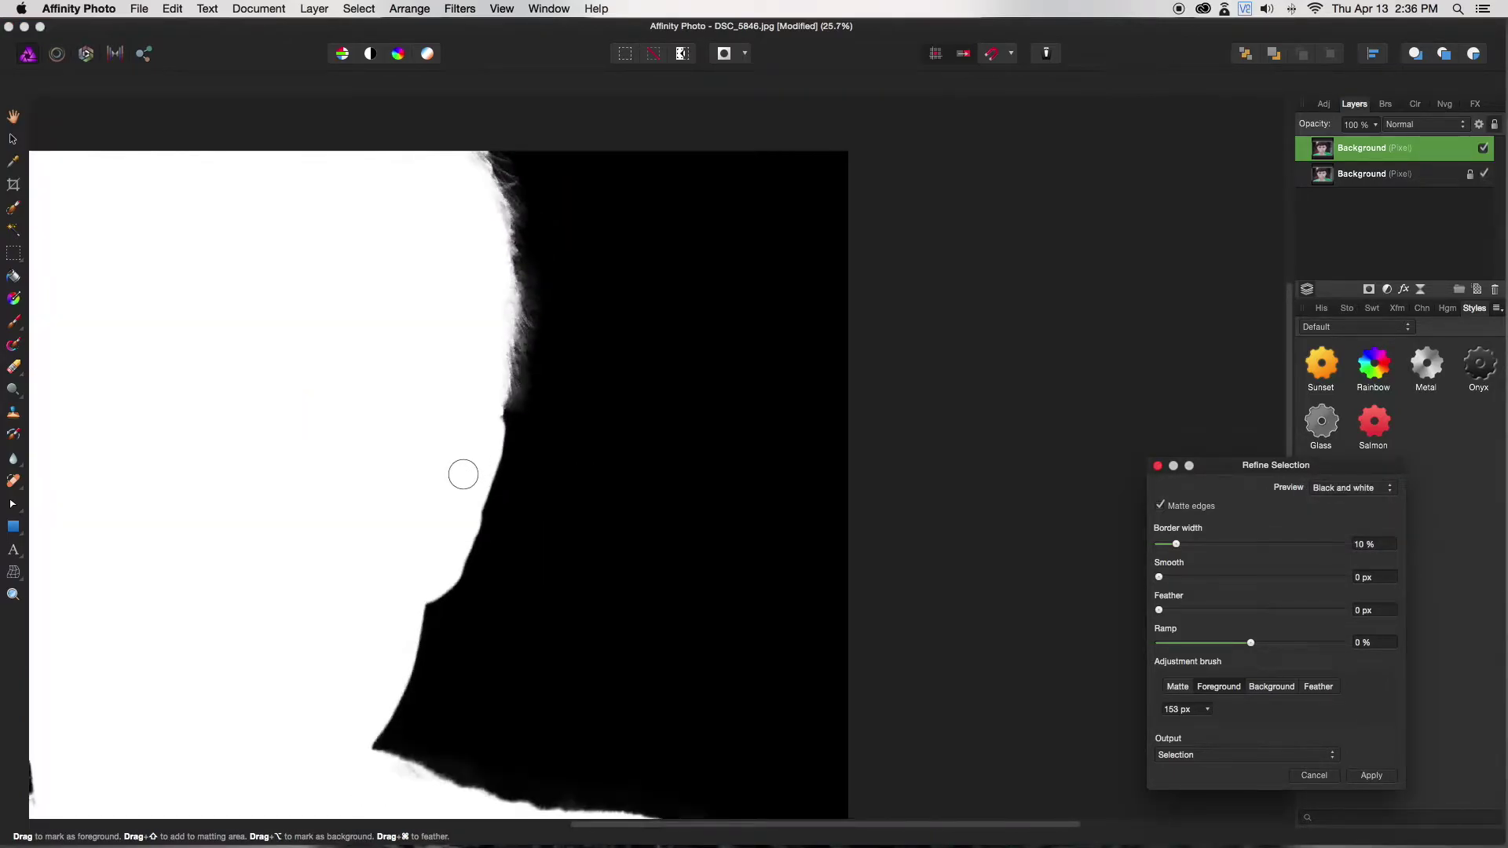
scroll(465, 473, "down", 3)
scroll(135, 482, "up", 2)
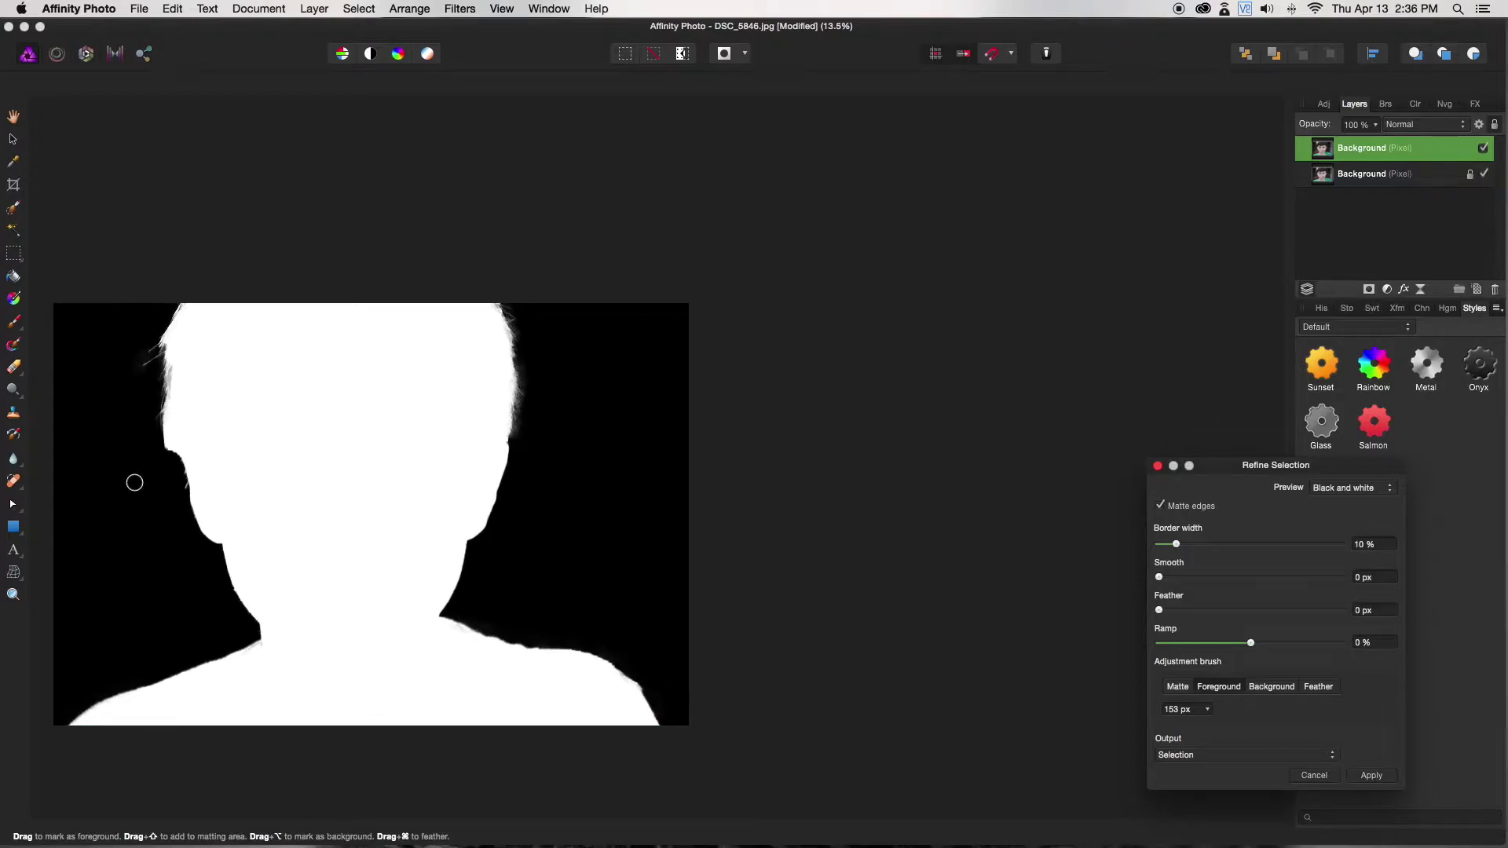
left_click(1327, 488)
left_click(1335, 449)
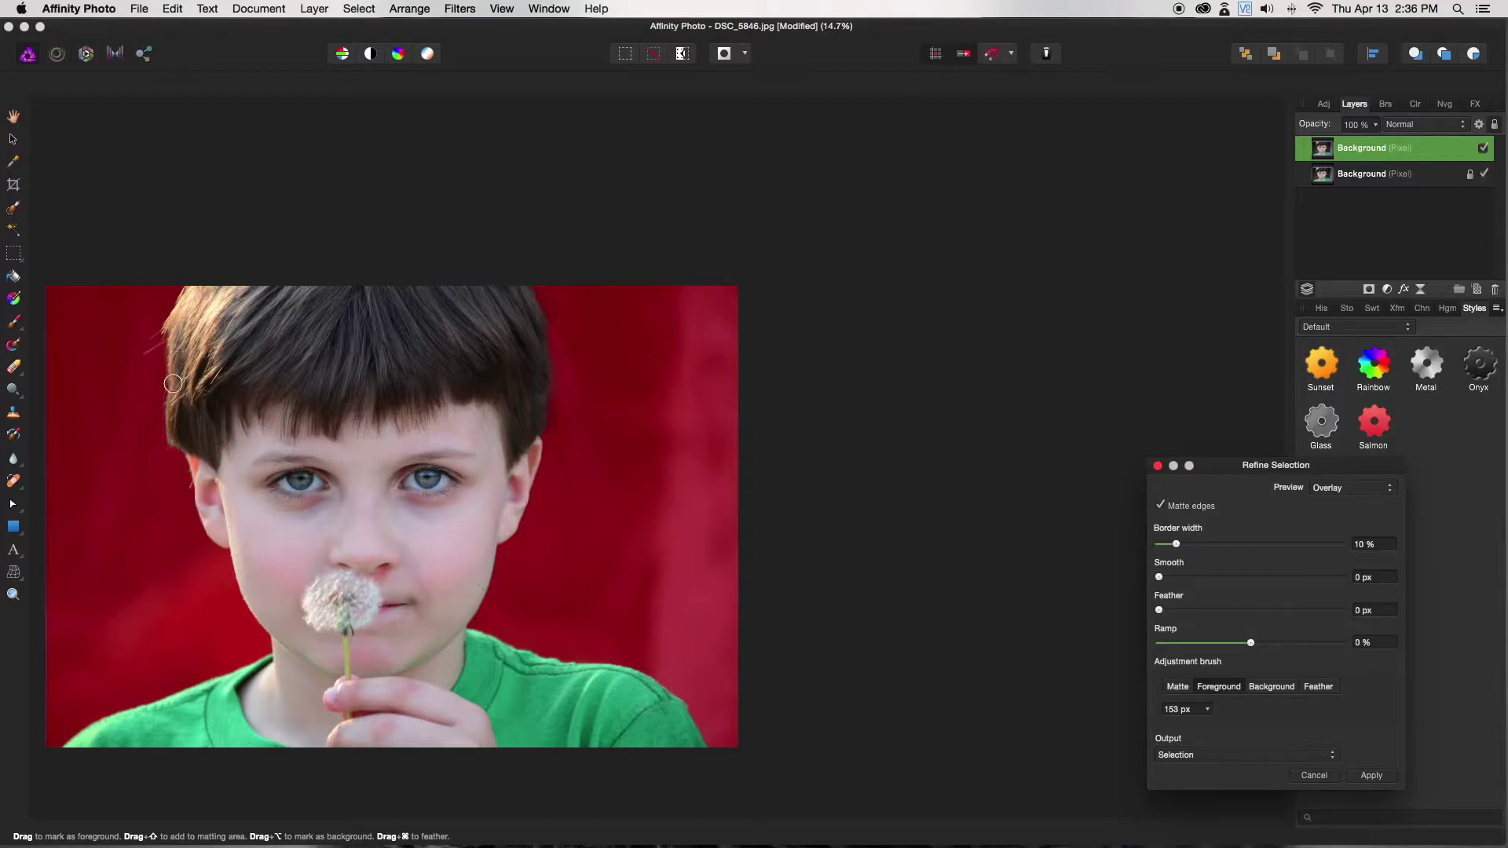
- Mark the left and upper hair as foreground and paint Matte over the stray strands along the left-hand edge
left_click_drag(179, 383, 176, 376)
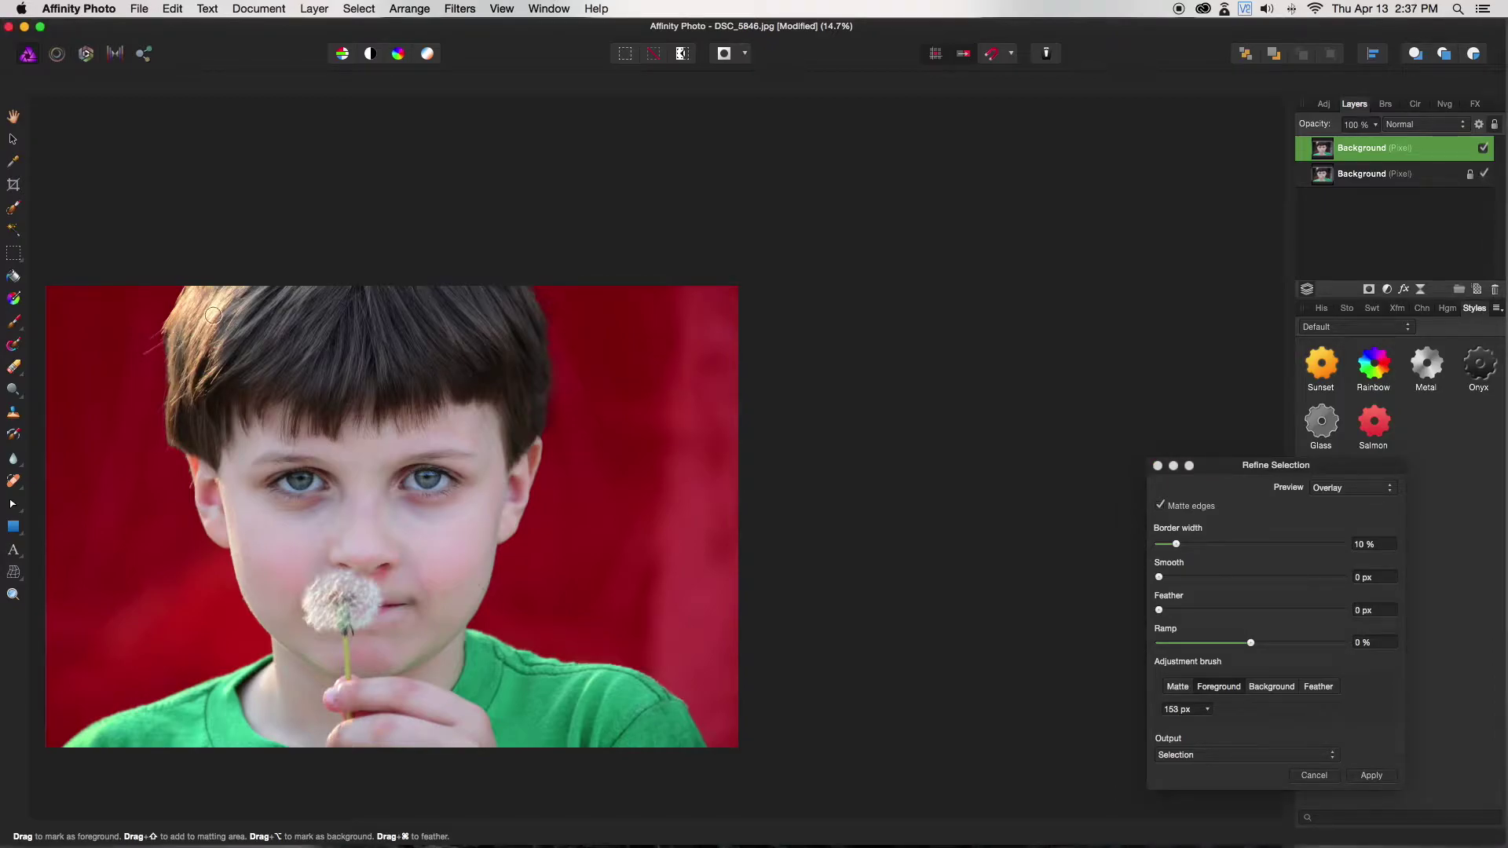
left_click_drag(262, 320, 289, 323)
scroll(108, 351, "up", 5)
left_click_drag(223, 327, 182, 428)
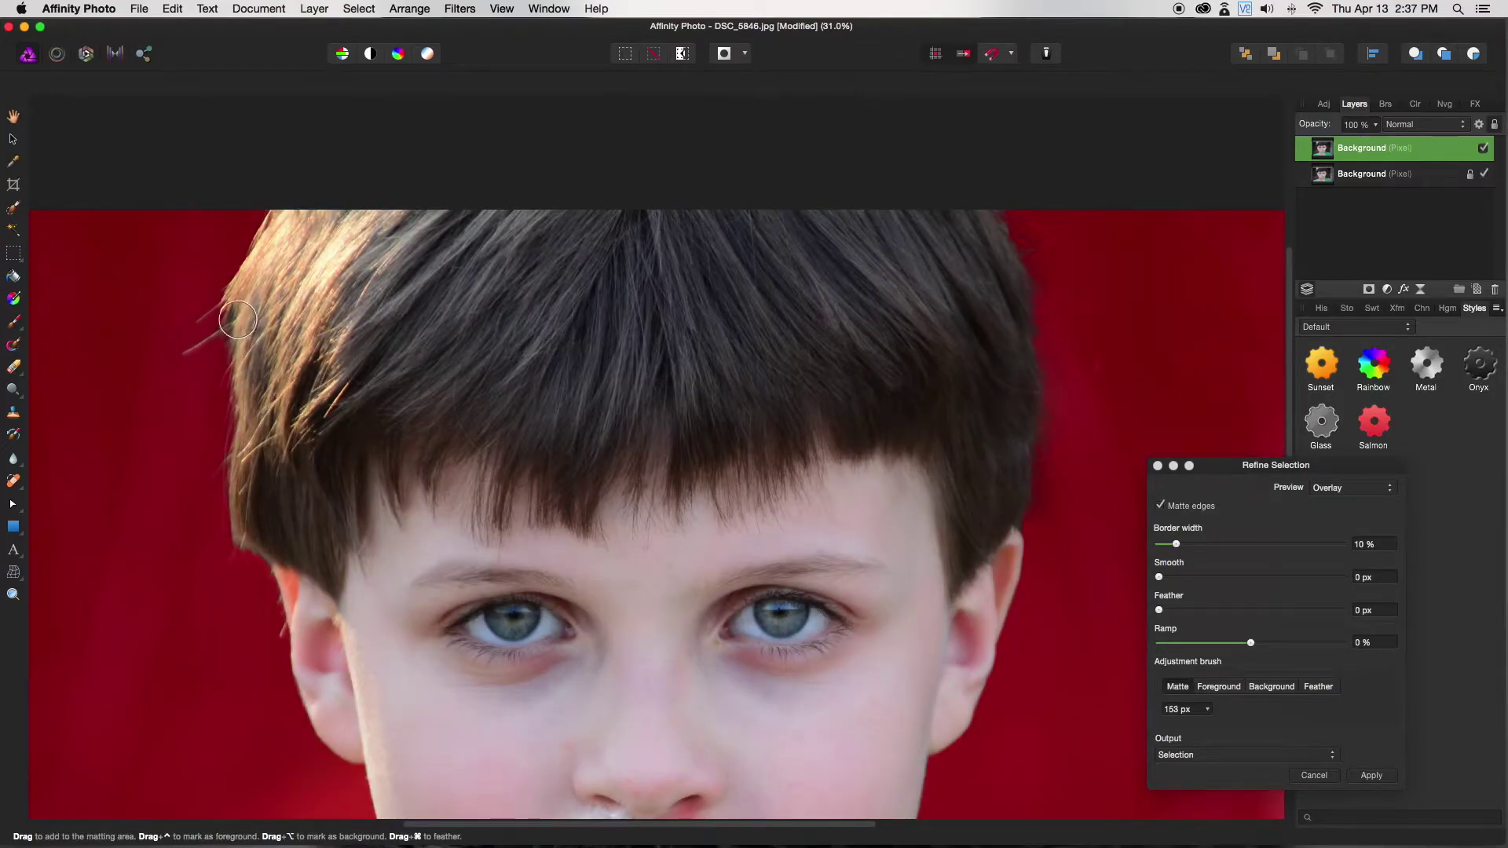
- Switch the preview to Black and white and inspect the refined hair edges across the mask
left_click(1353, 489)
left_click(1347, 521)
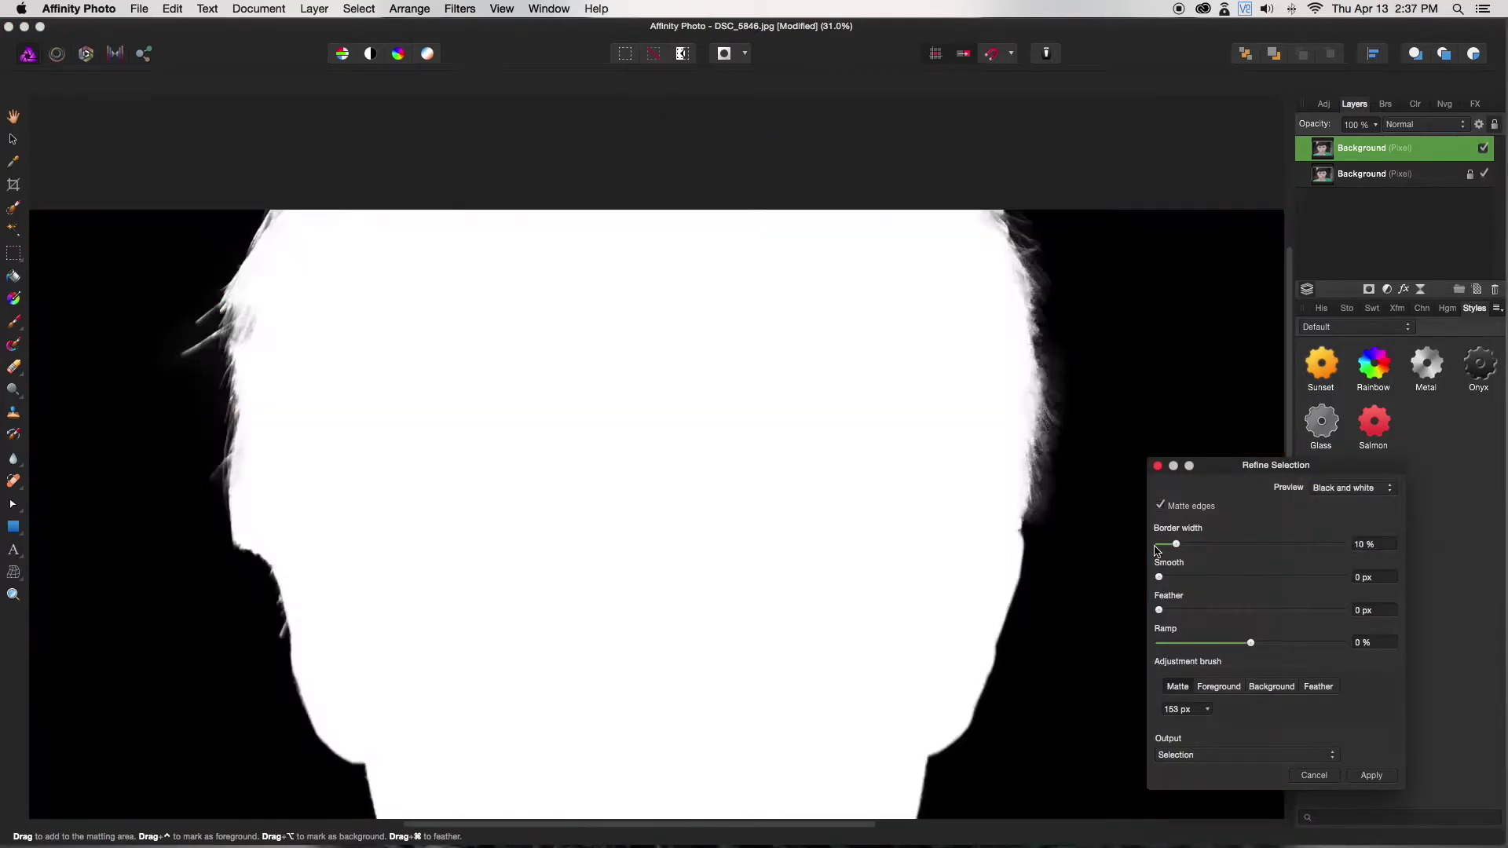
scroll(1047, 546, "down", 6)
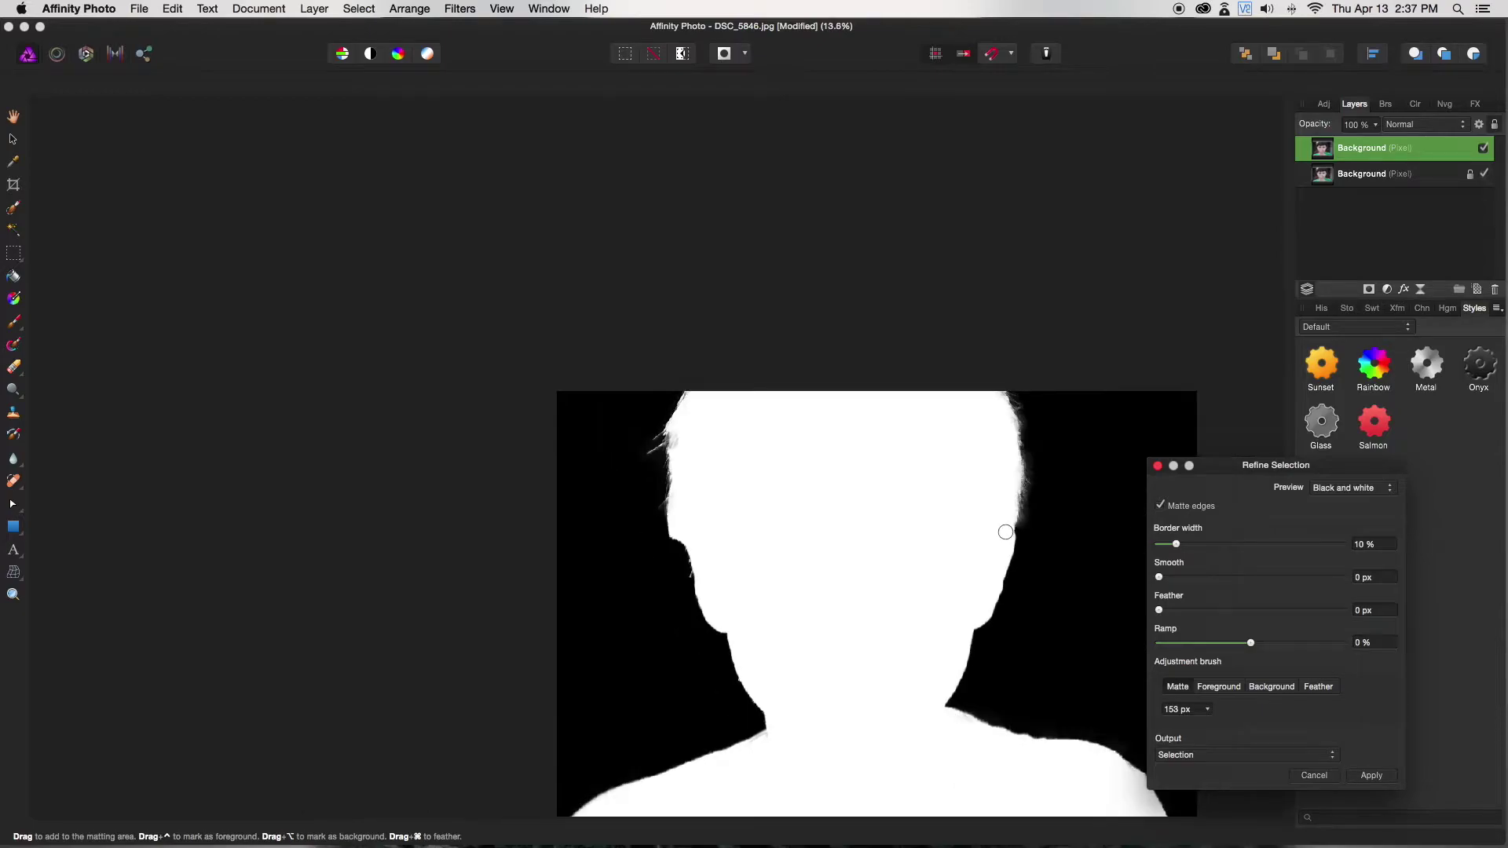
- Mark the grey patches along both shoulder edges beside the neck as foreground in the selection mask
scroll(1072, 770, "up", 2)
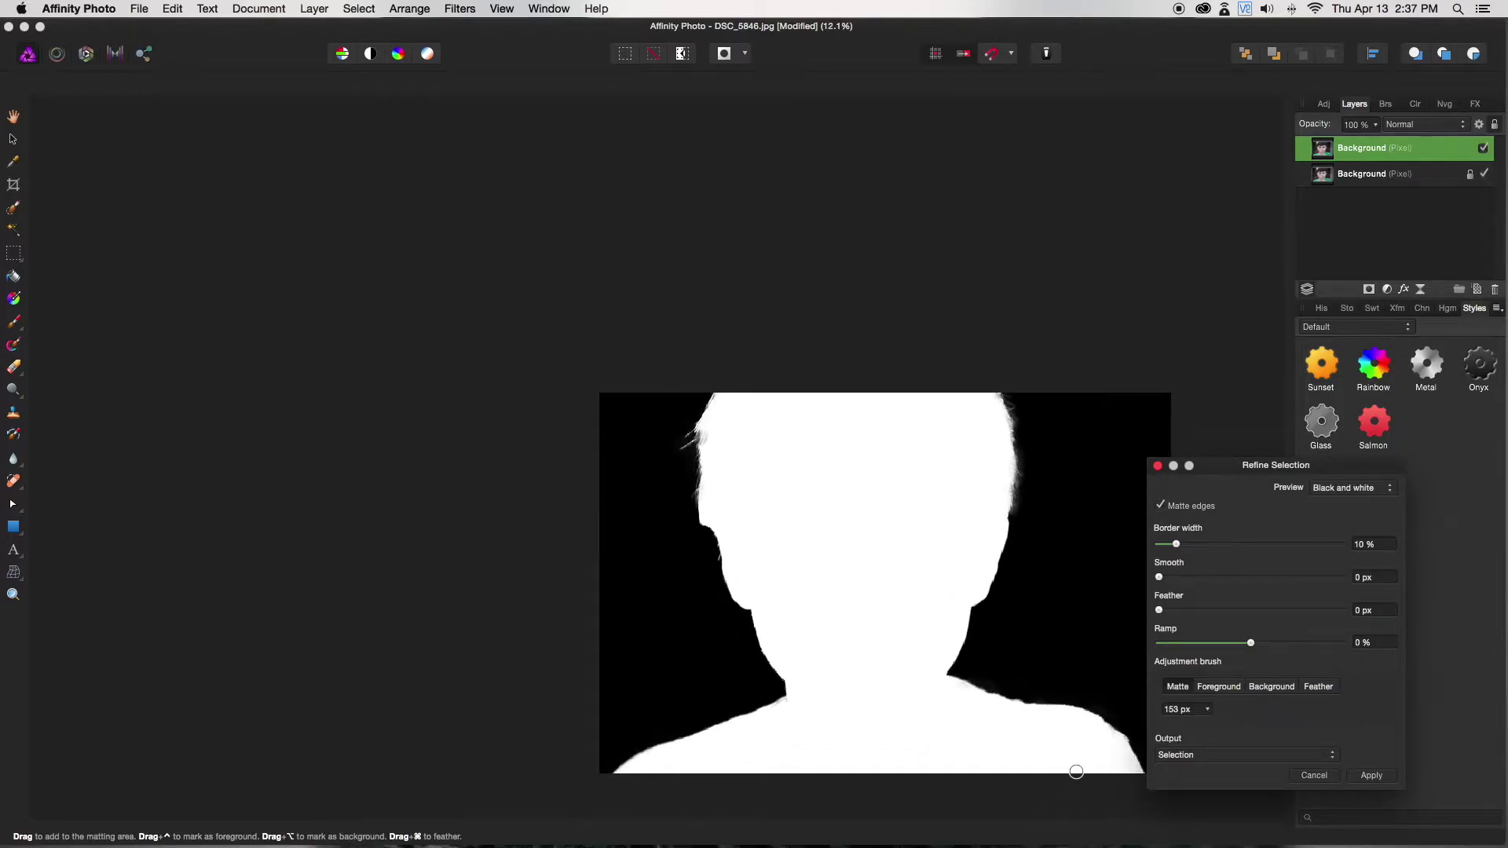
scroll(1069, 774, "up", 5)
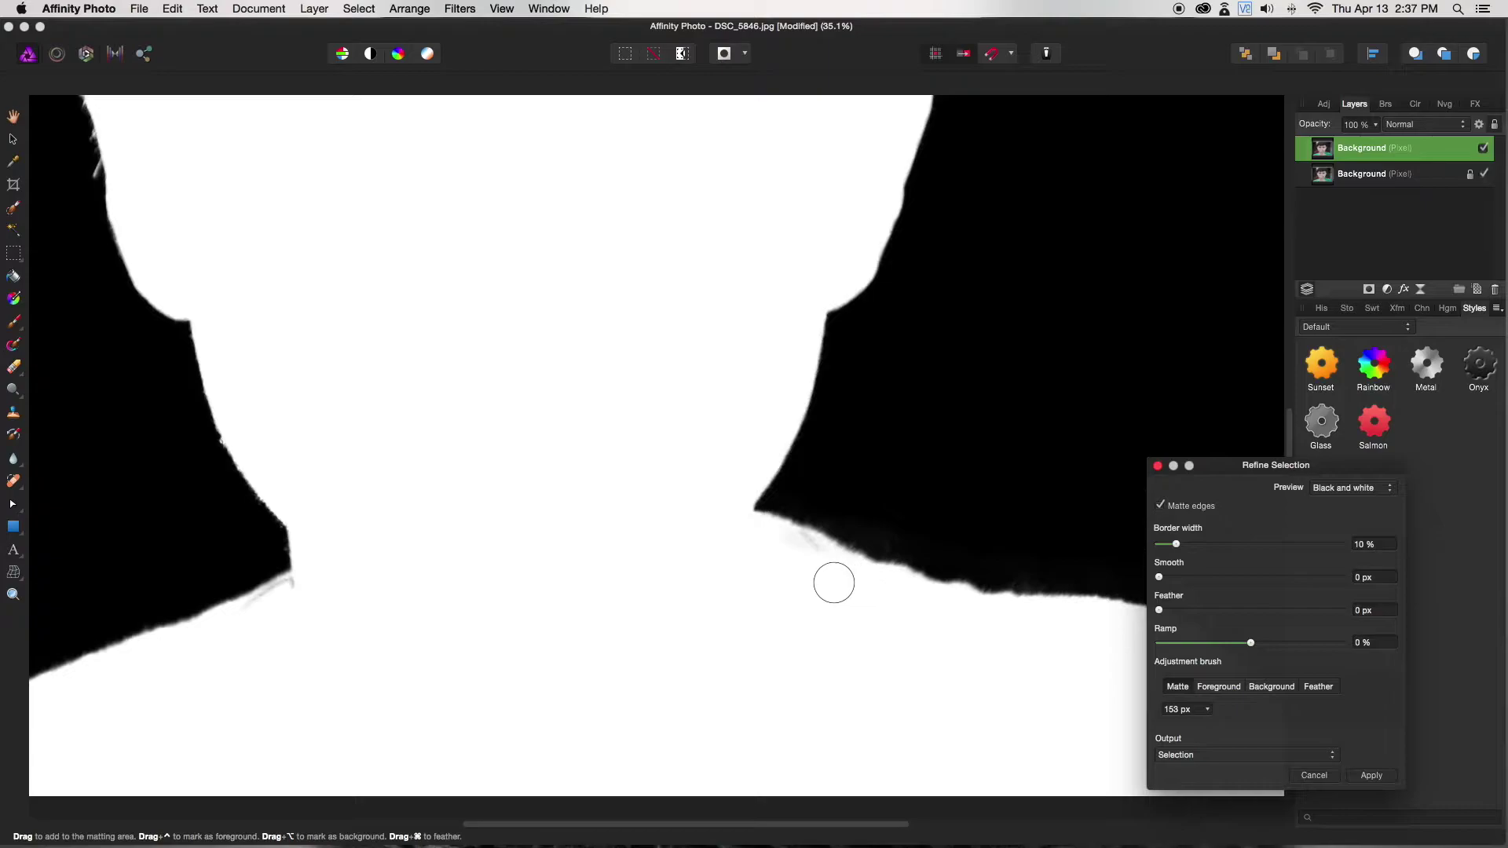
scroll(807, 556, "down", 6)
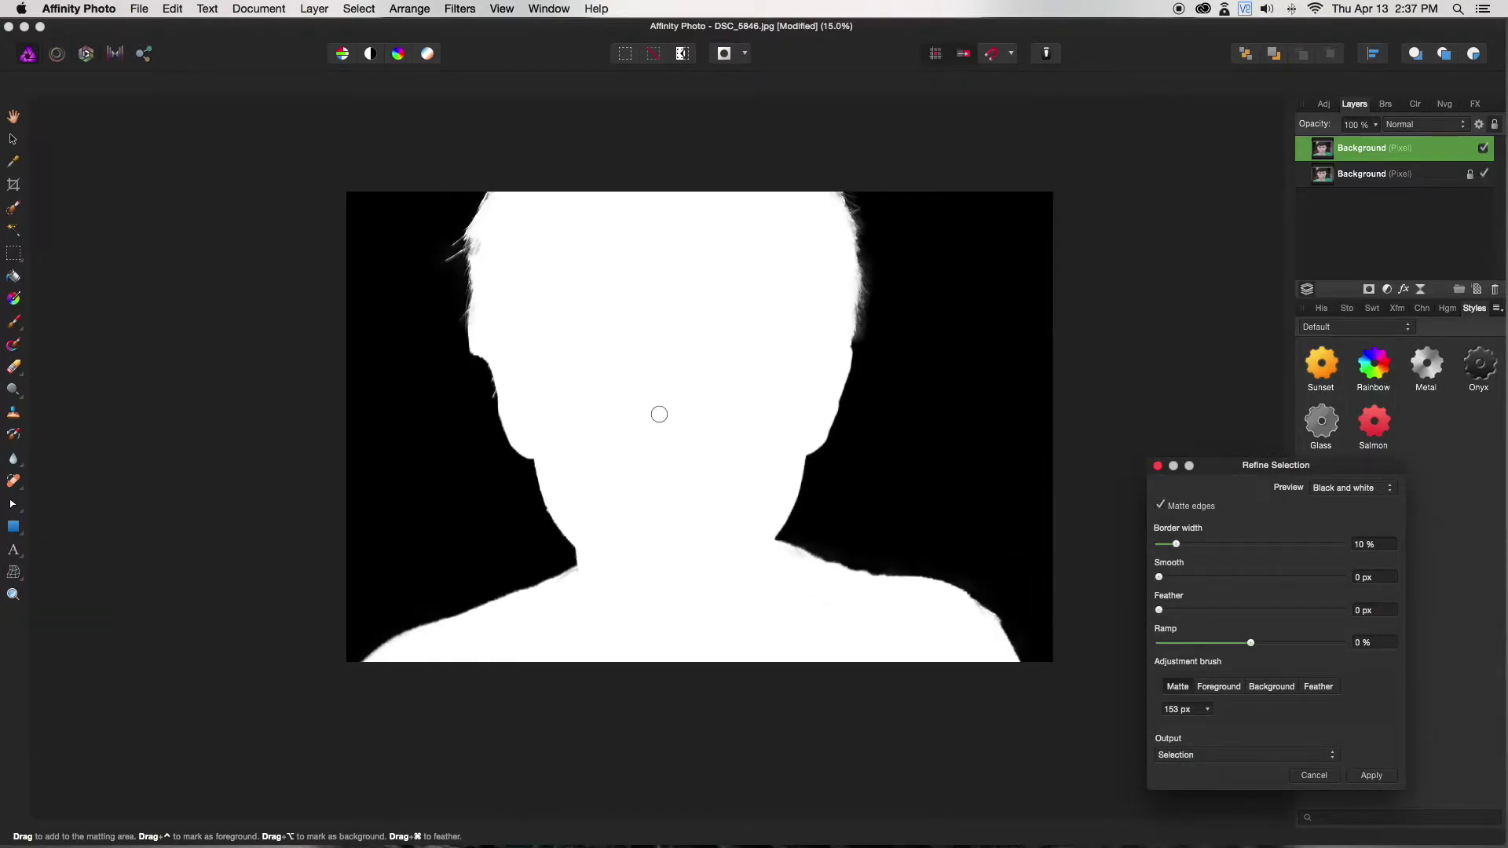
scroll(582, 534, "up", 6)
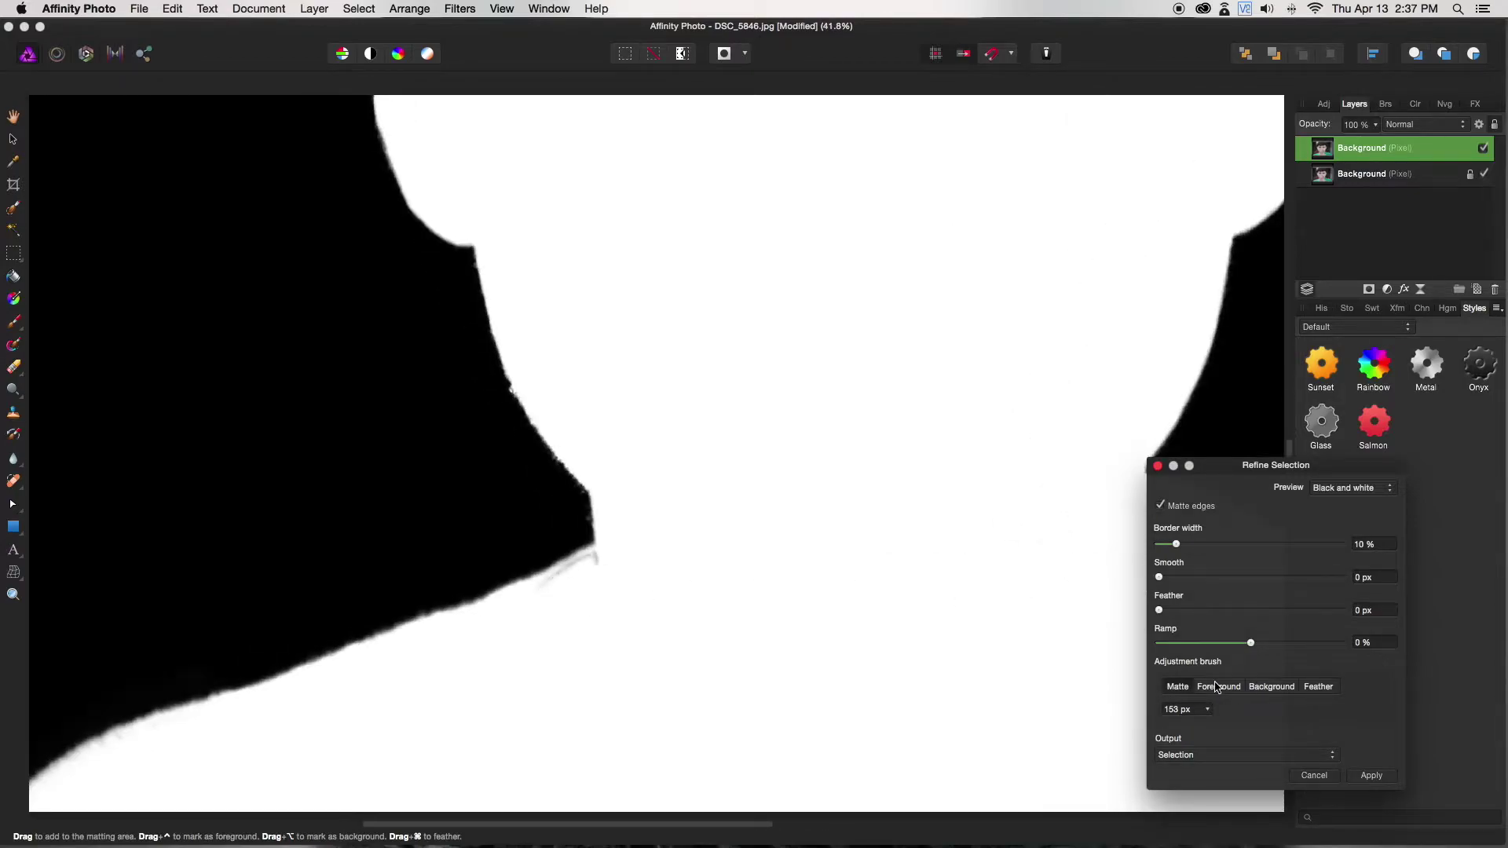
left_click(1222, 689)
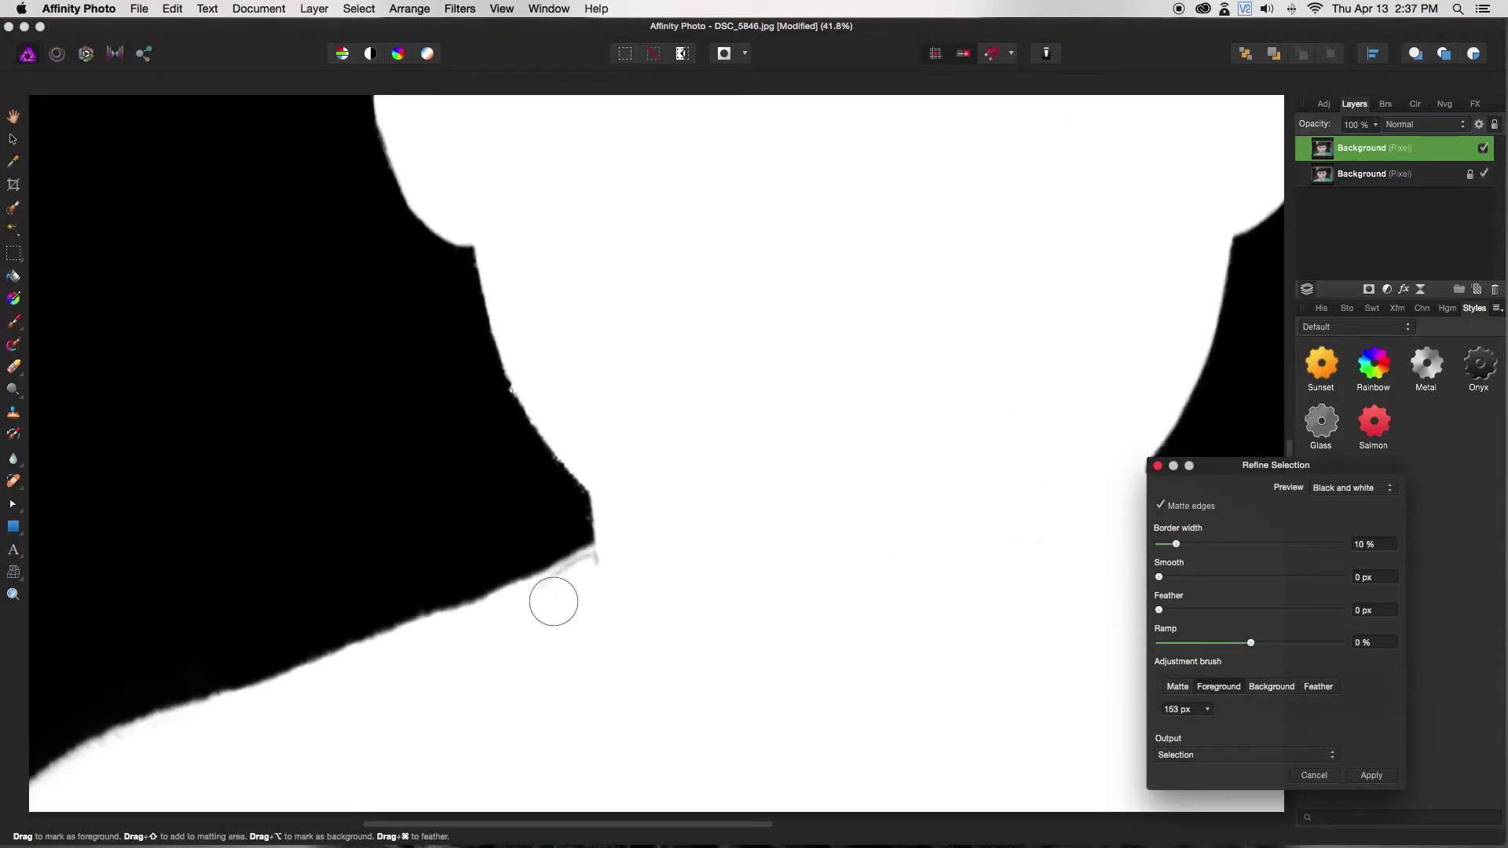
scroll(872, 599, "down", 3)
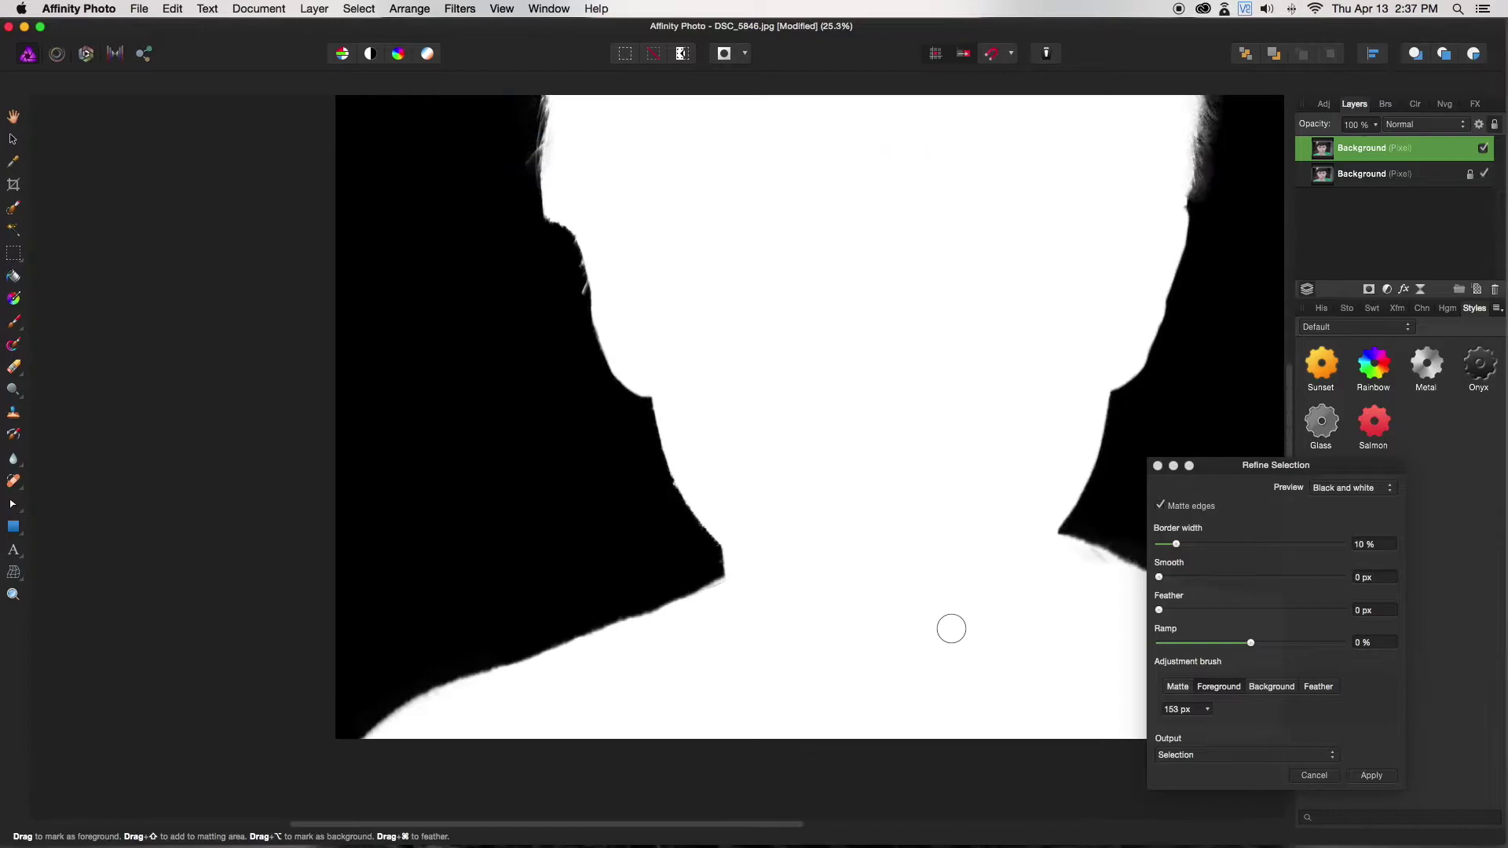
scroll(1111, 599, "up", 3)
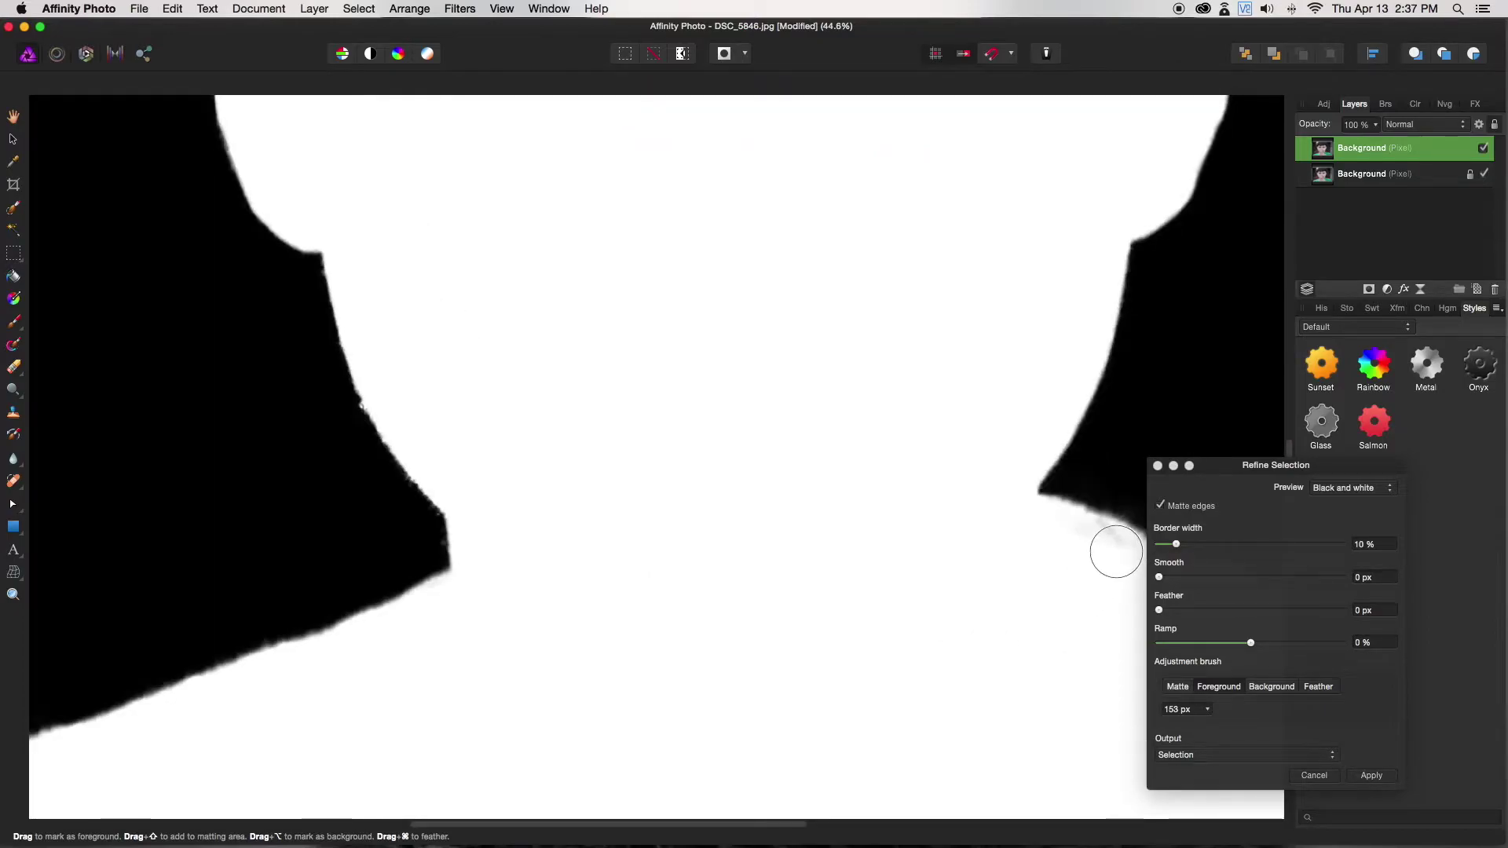
mouse_move(1092, 537)
left_mouse_down()
mouse_move(1051, 570)
mouse_move(1115, 626)
left_mouse_up()
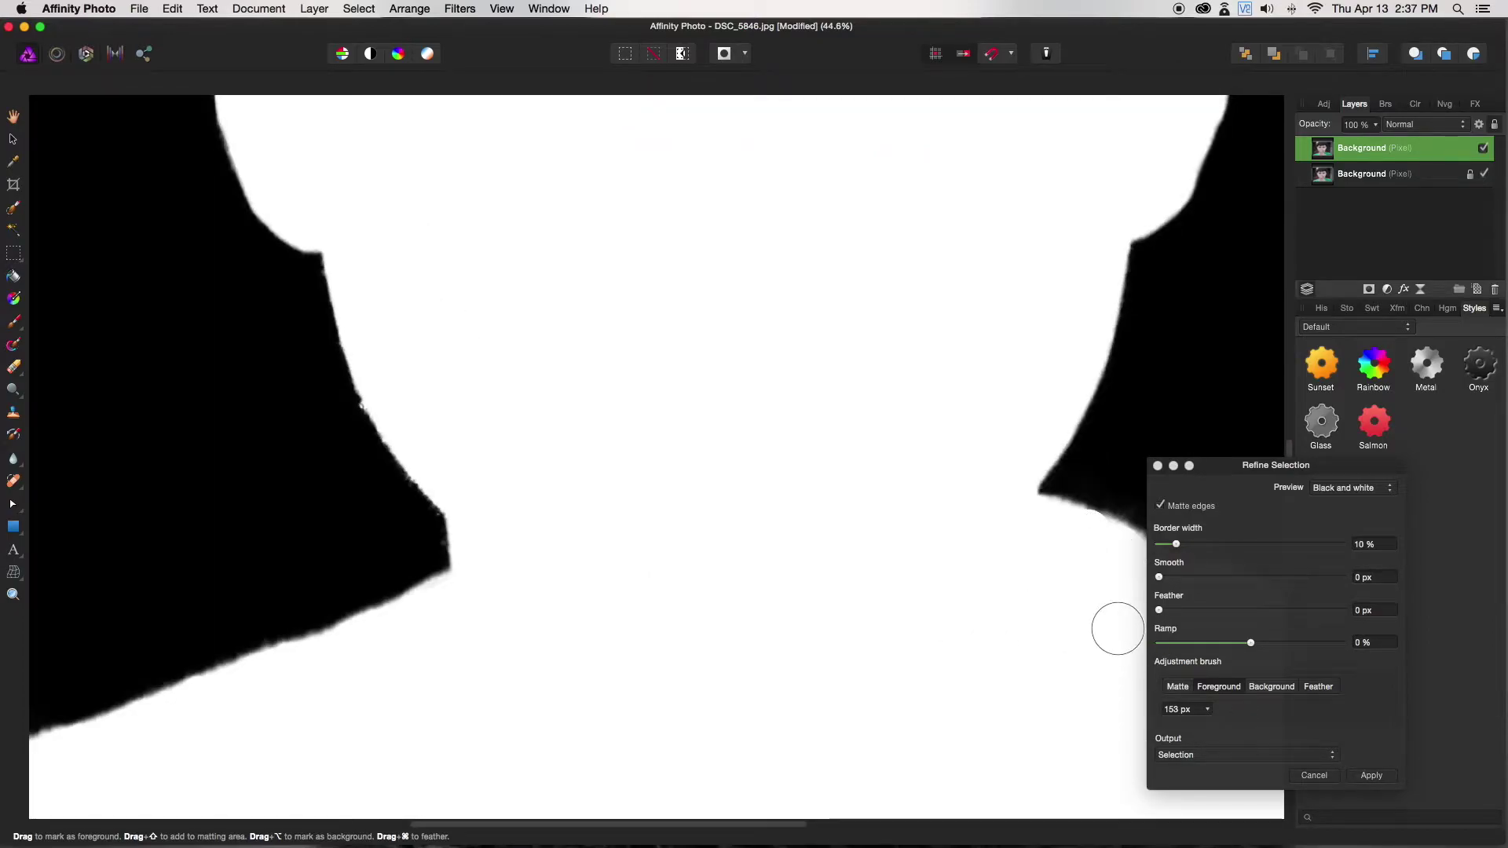
- Apply the refined selection of the boy and add it as a mask to the upper Background layer
scroll(652, 586, "down", 5)
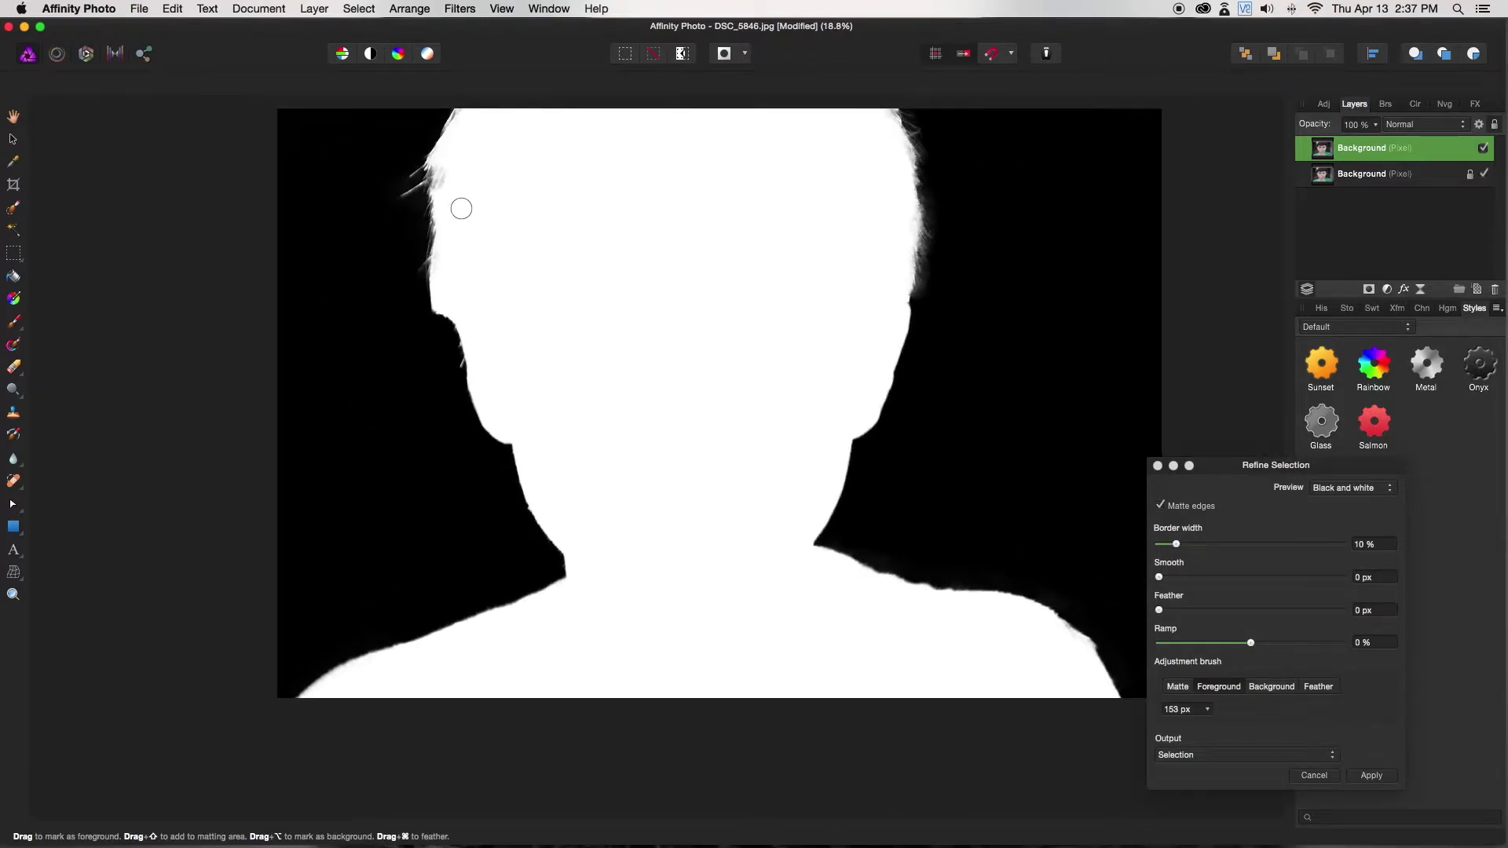
left_click(1372, 776)
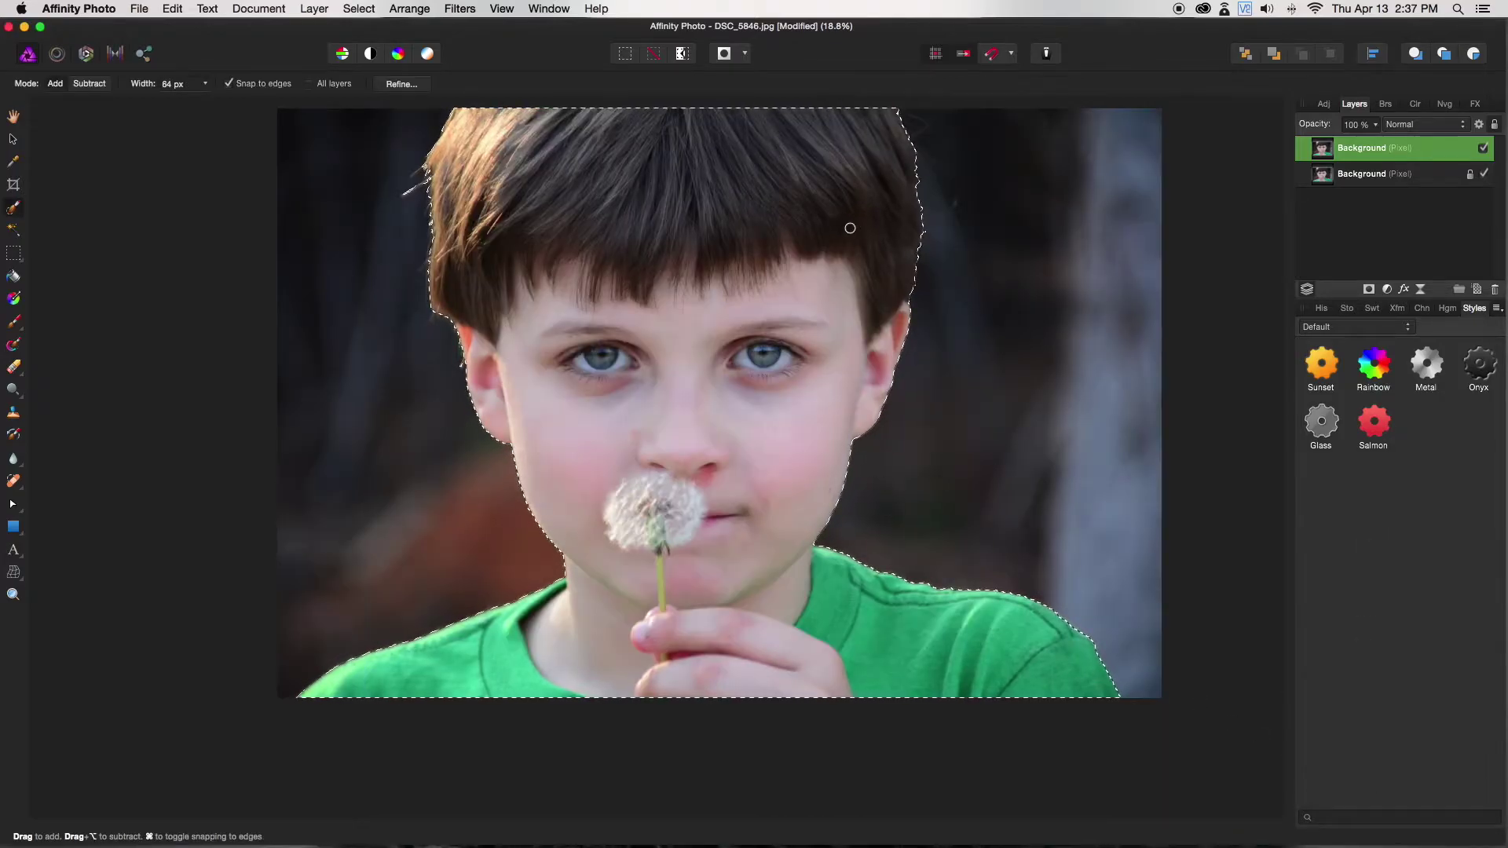
scroll(850, 228, "down", 1)
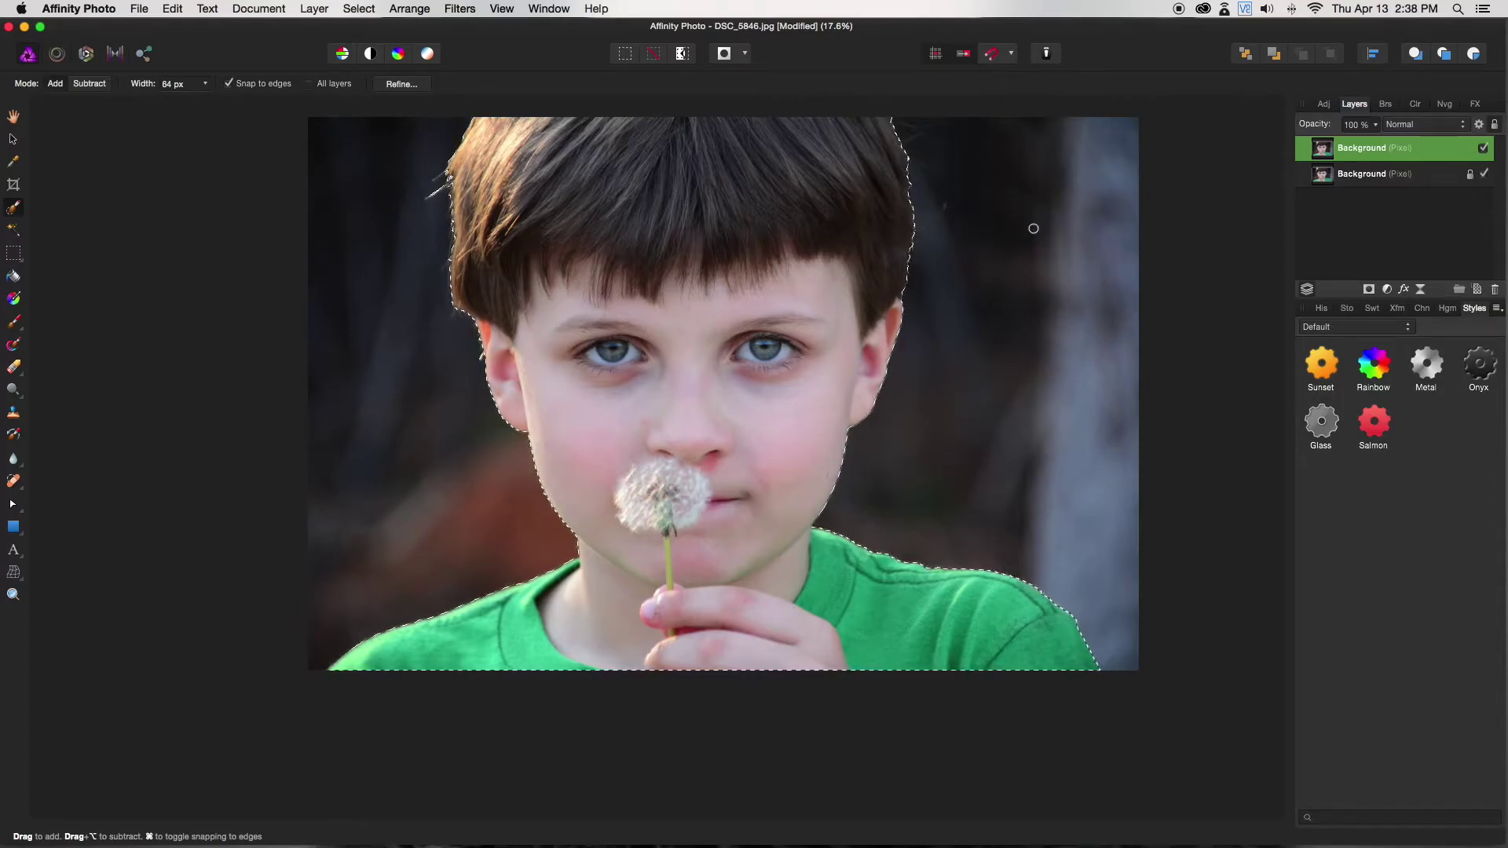
left_click(1369, 290)
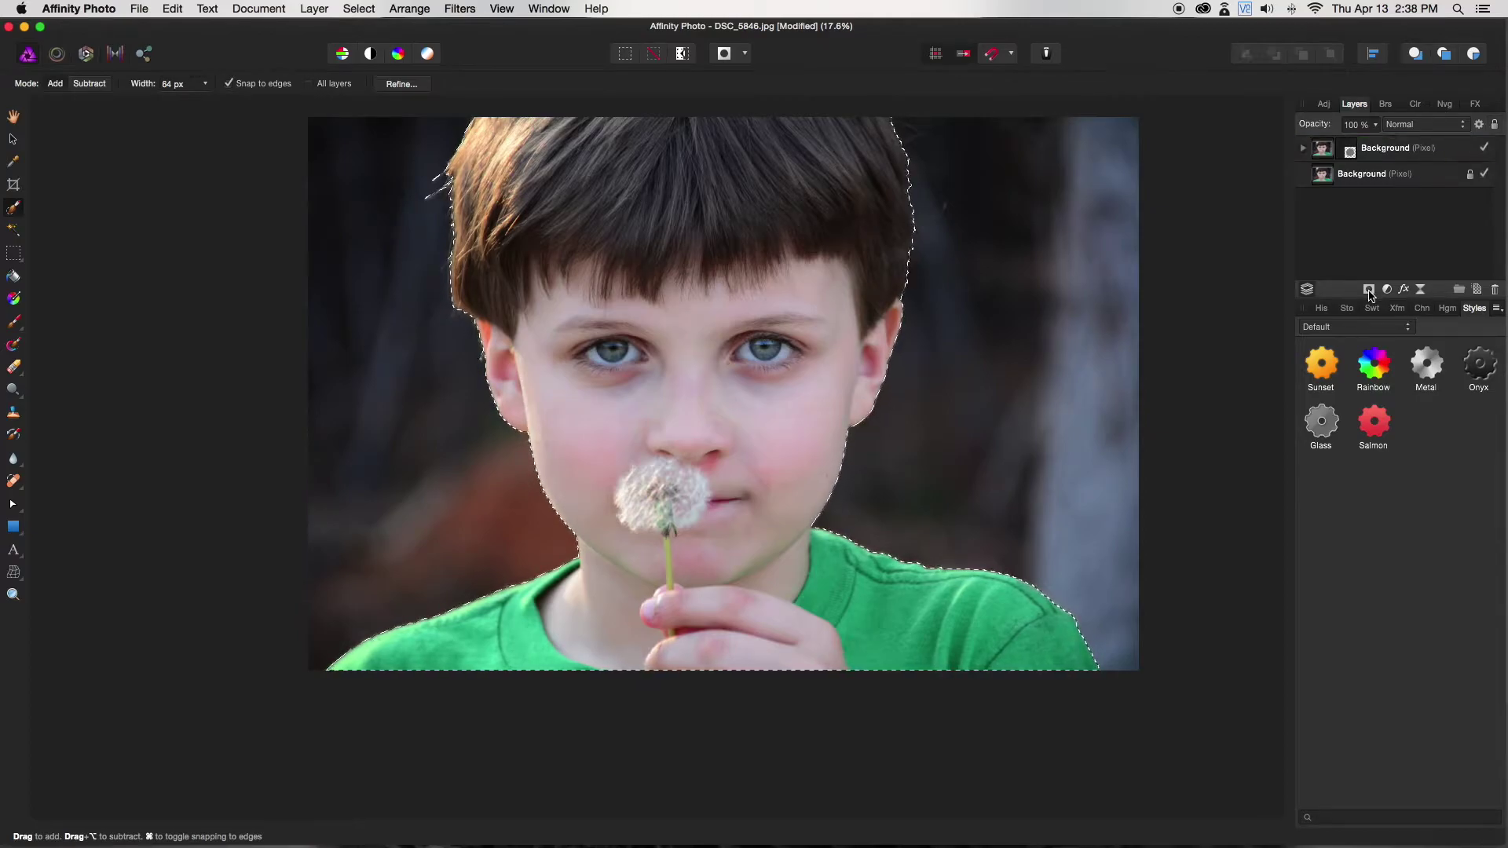
- Duplicate the locked Background layer and grow the selection around the boy by 30 px
right_click(1364, 179)
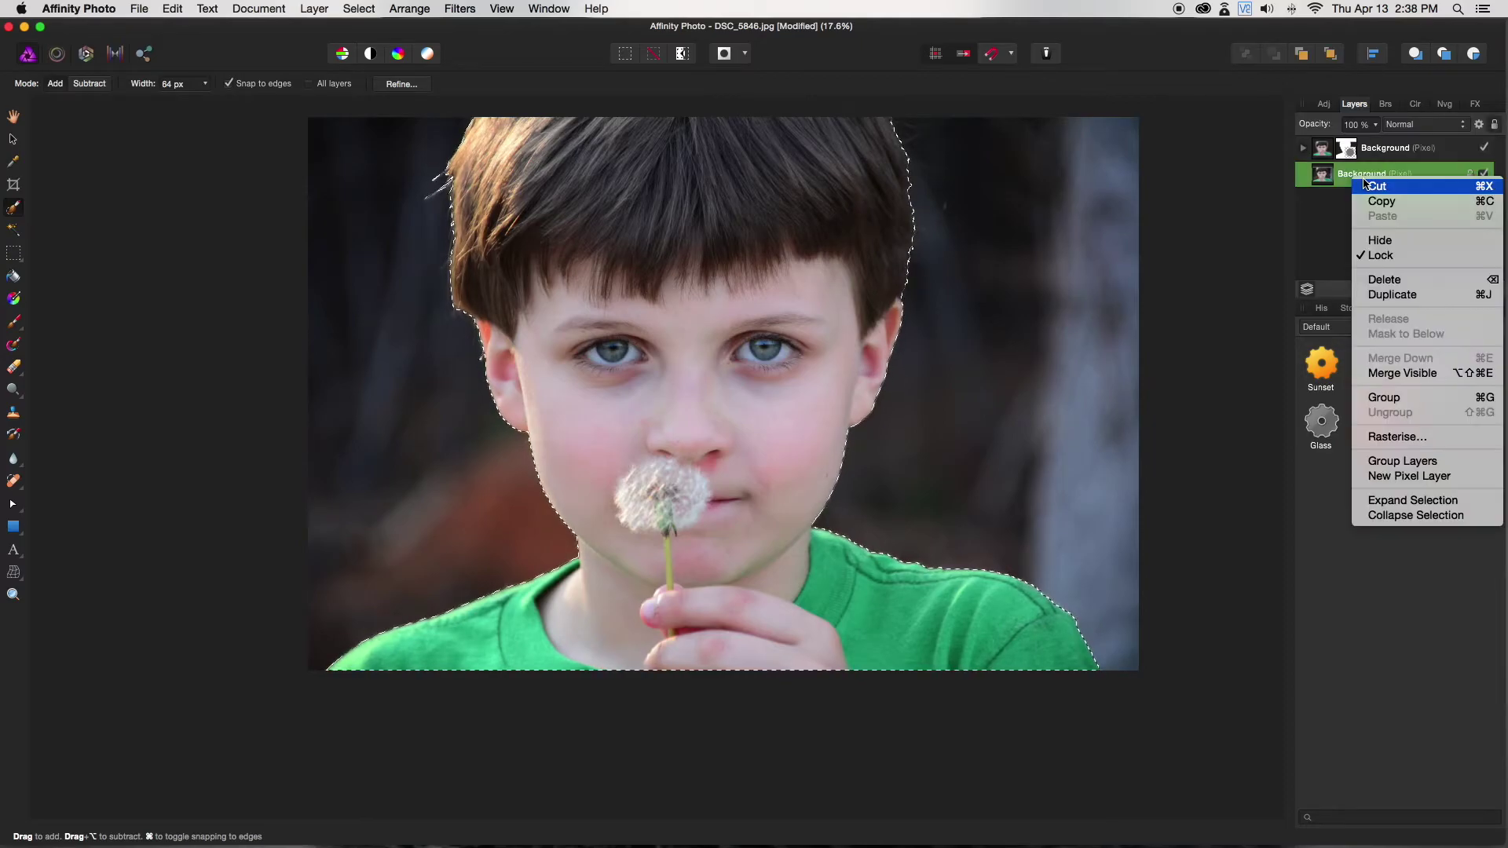
left_click(1421, 296)
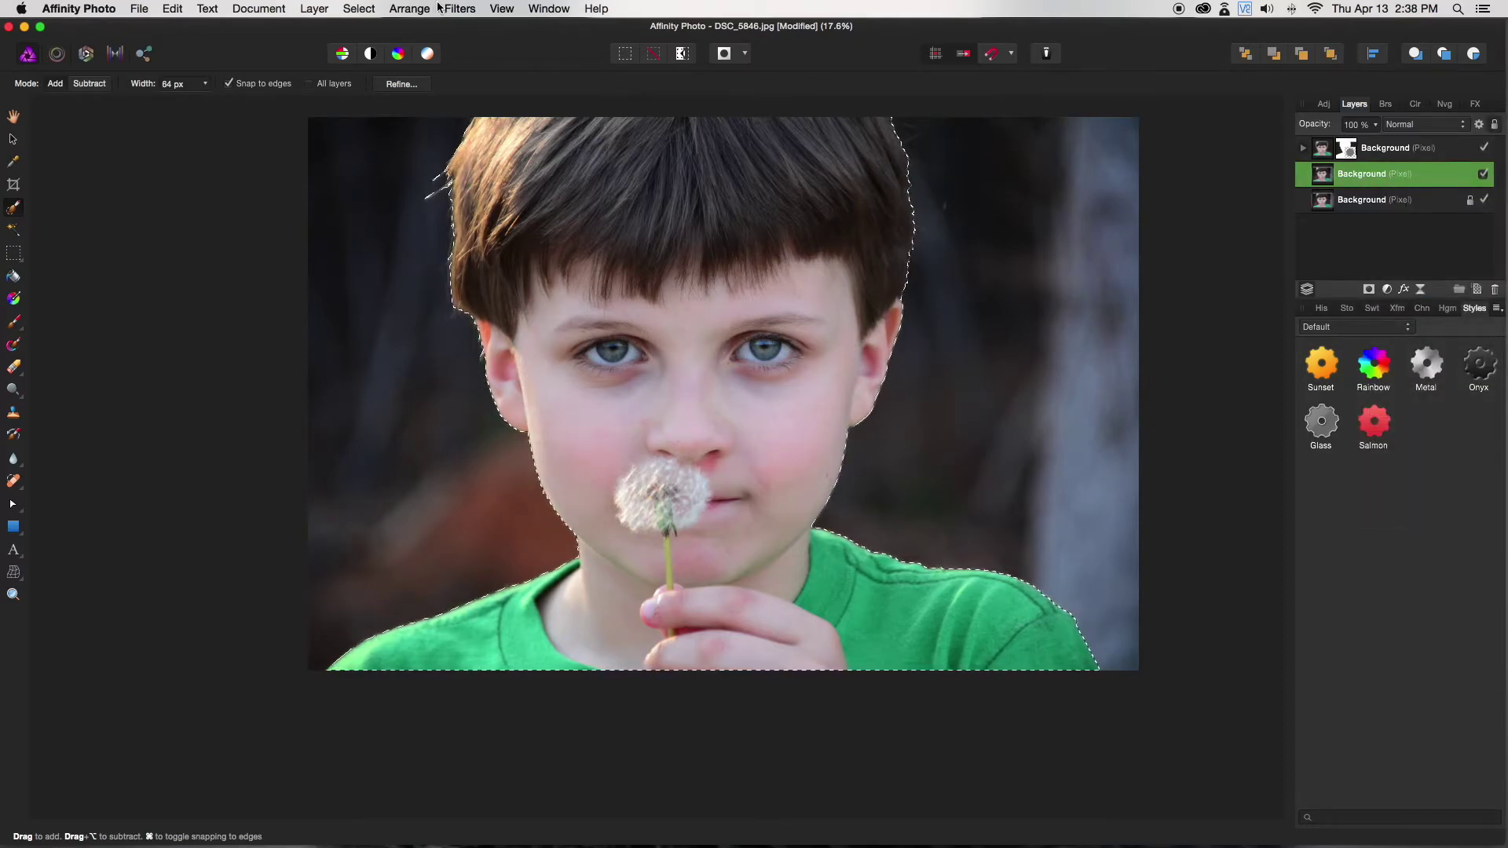
left_click(364, 5)
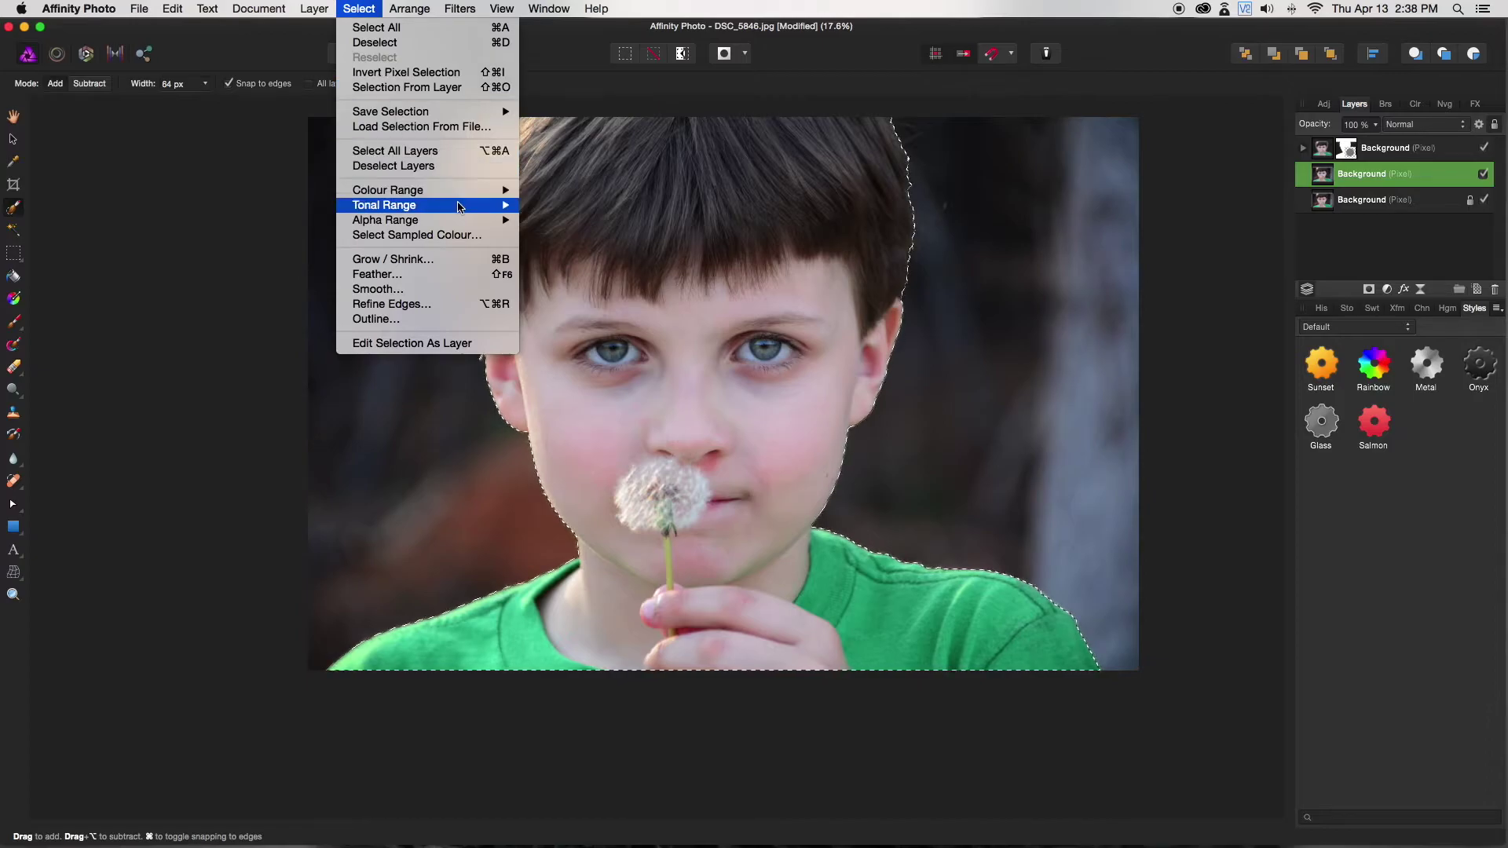
left_click(470, 262)
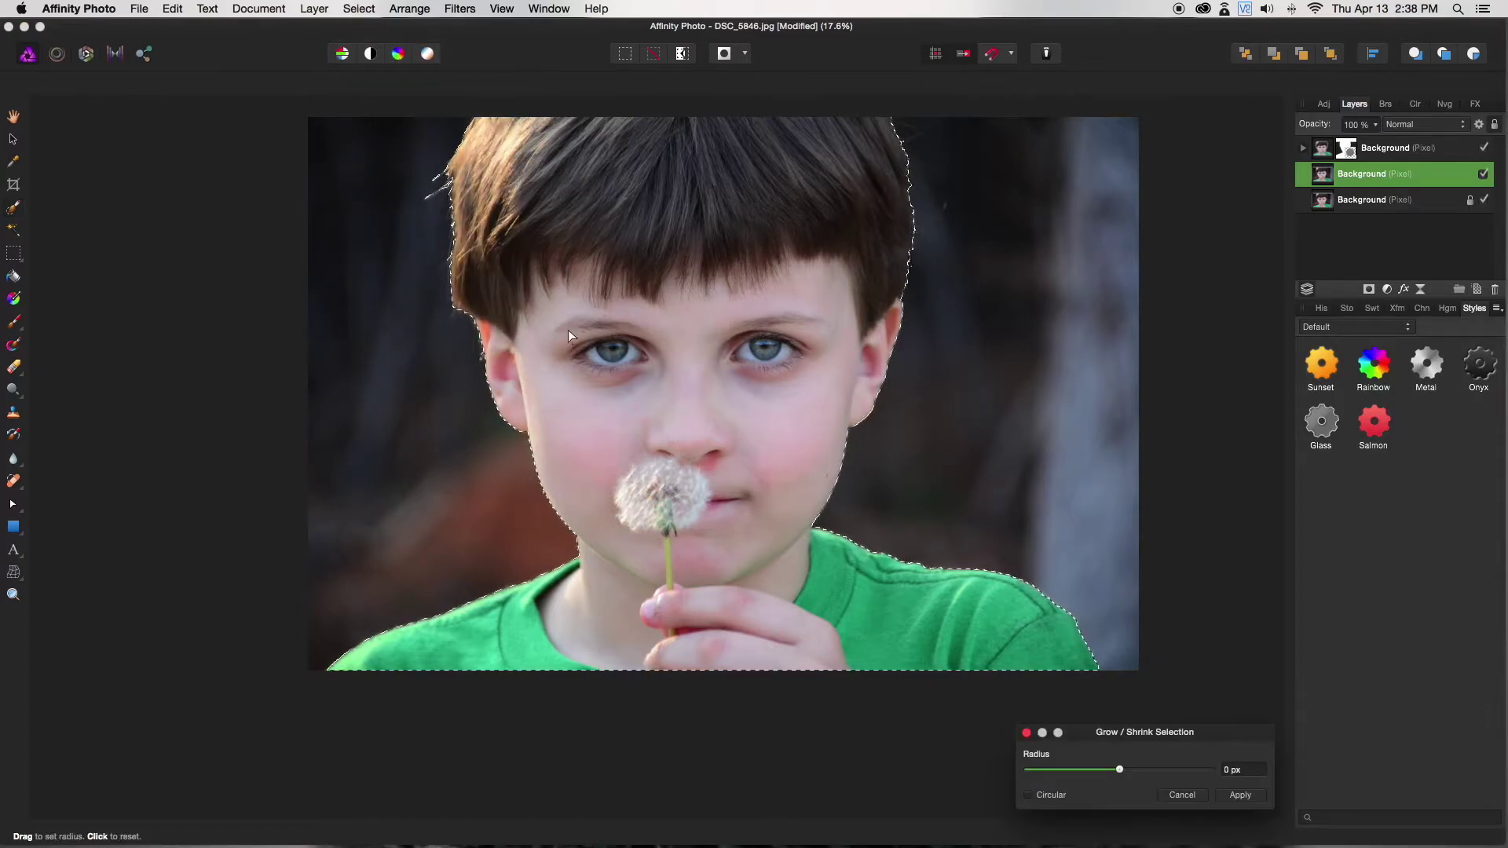
left_click(1251, 770)
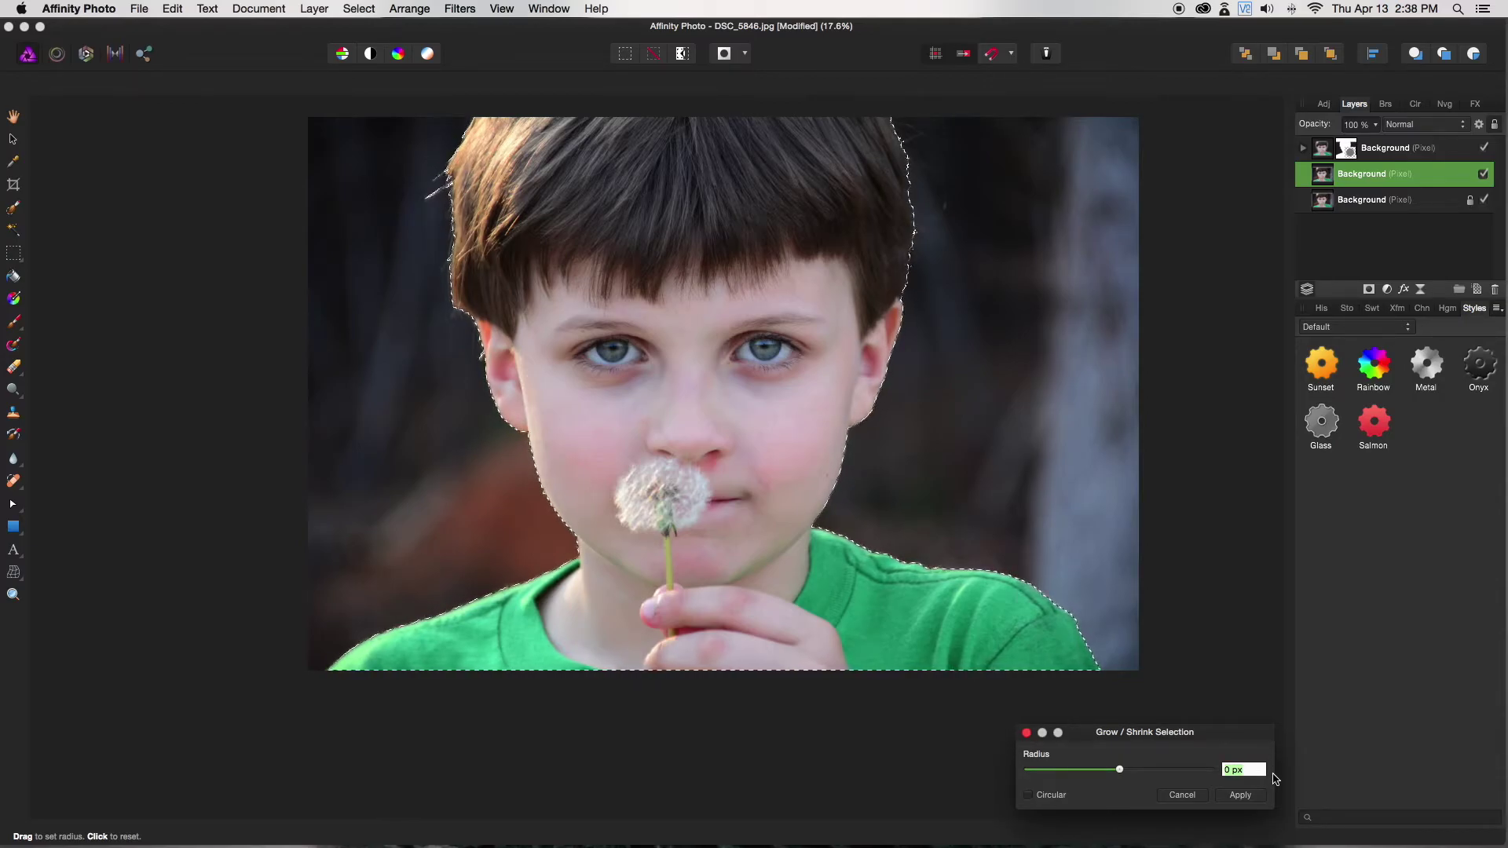
type("30")
key("Return")
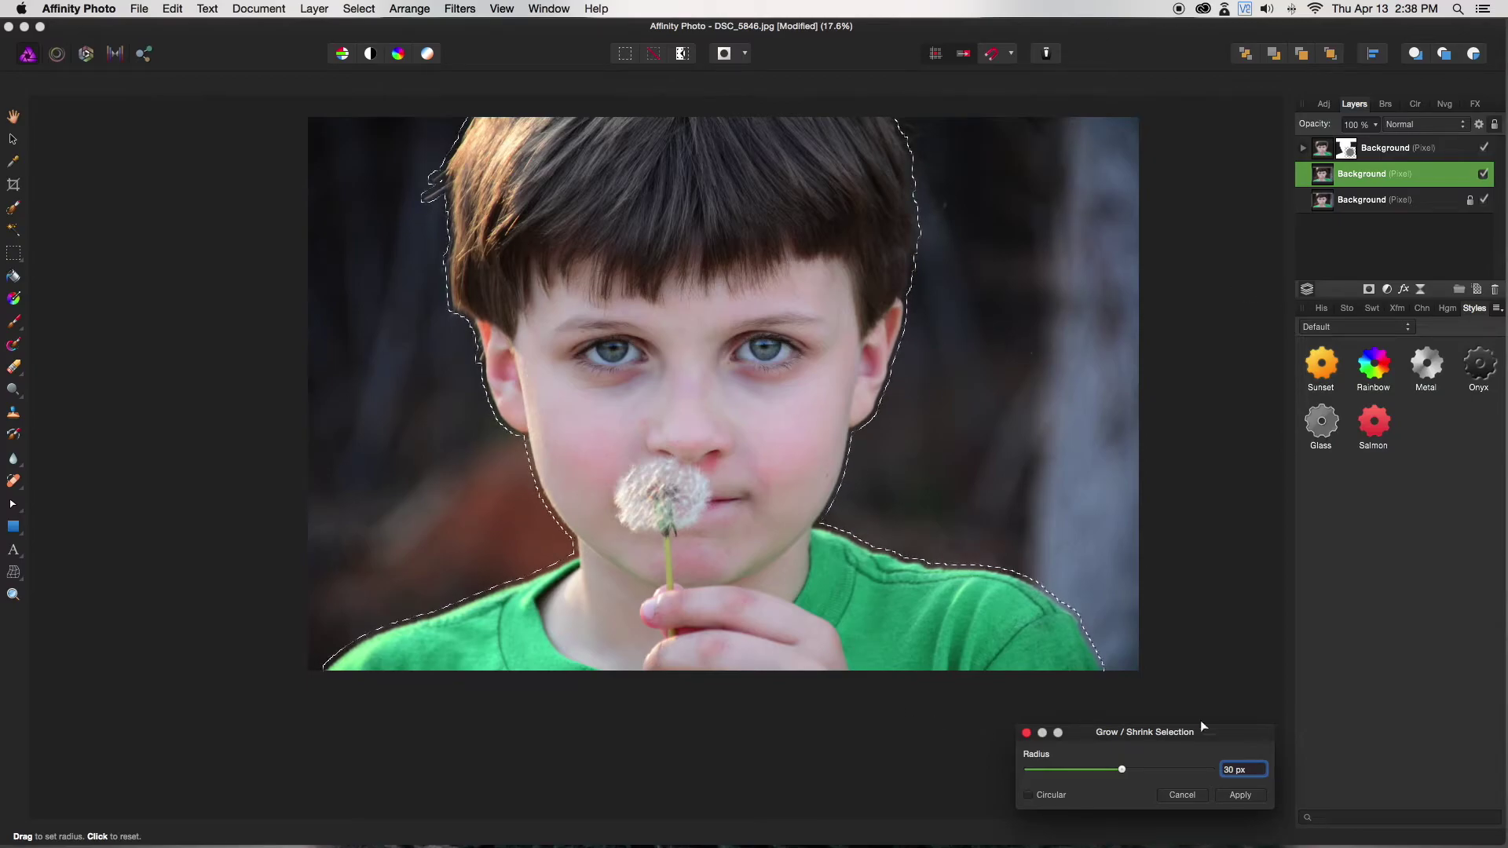
left_click(1240, 796)
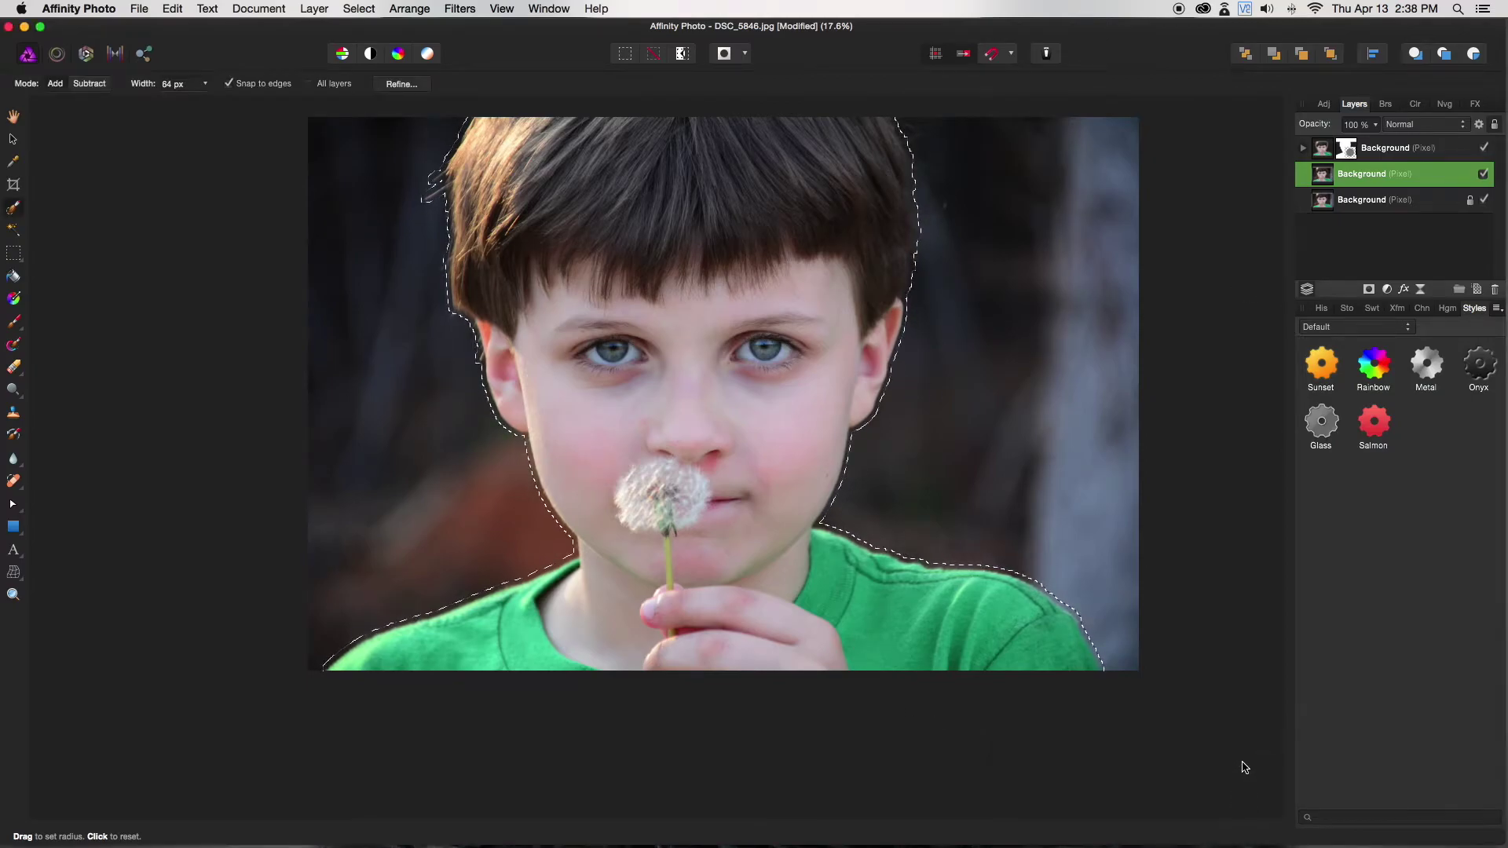
- Inpaint the selected boy area on the middle Background layer with the surrounding background and deselect
left_click(174, 9)
left_click(314, 251)
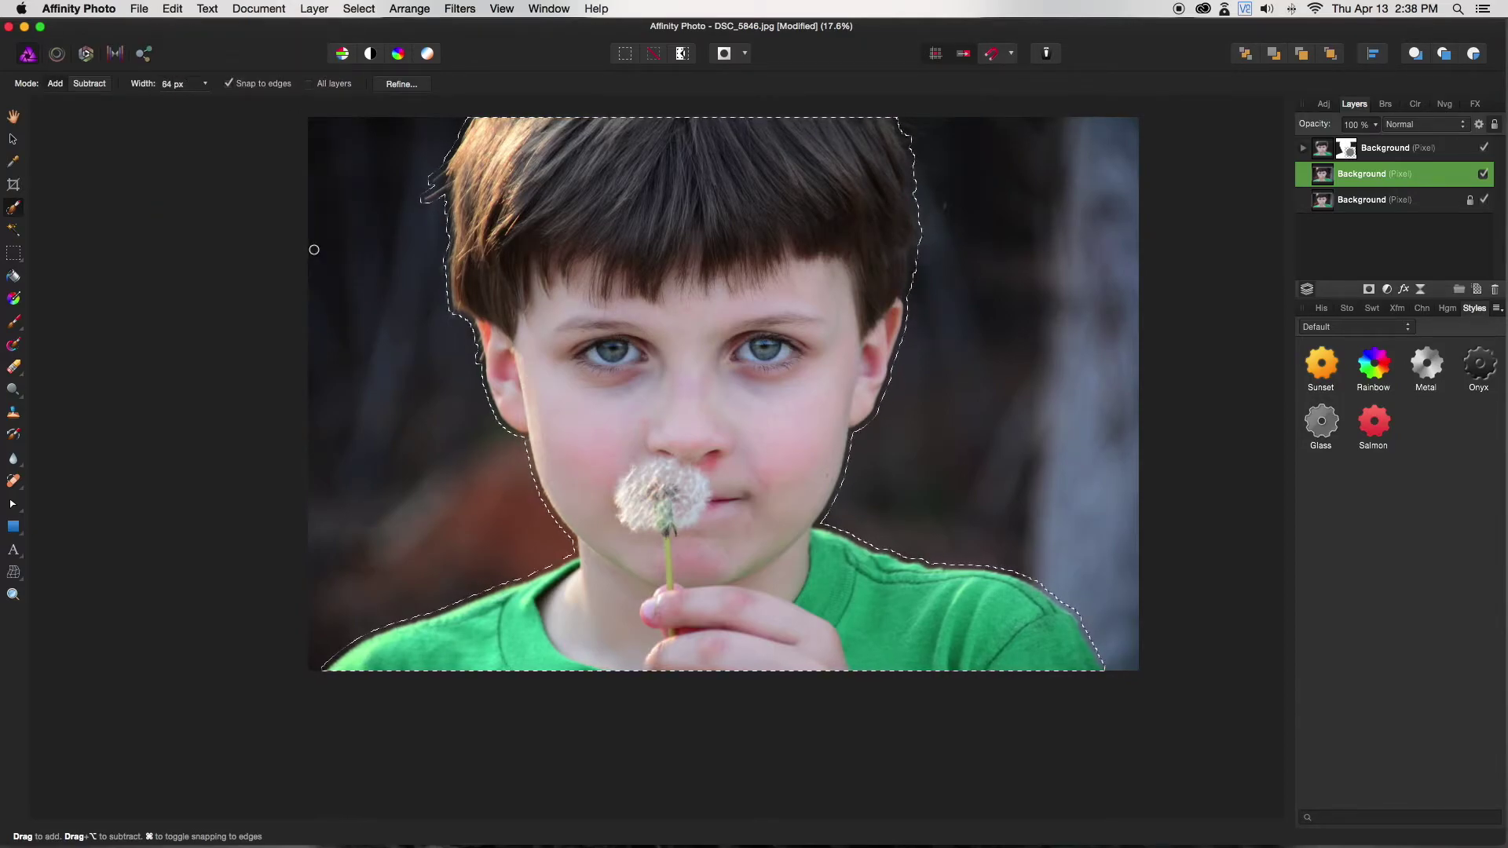
key("Delete")
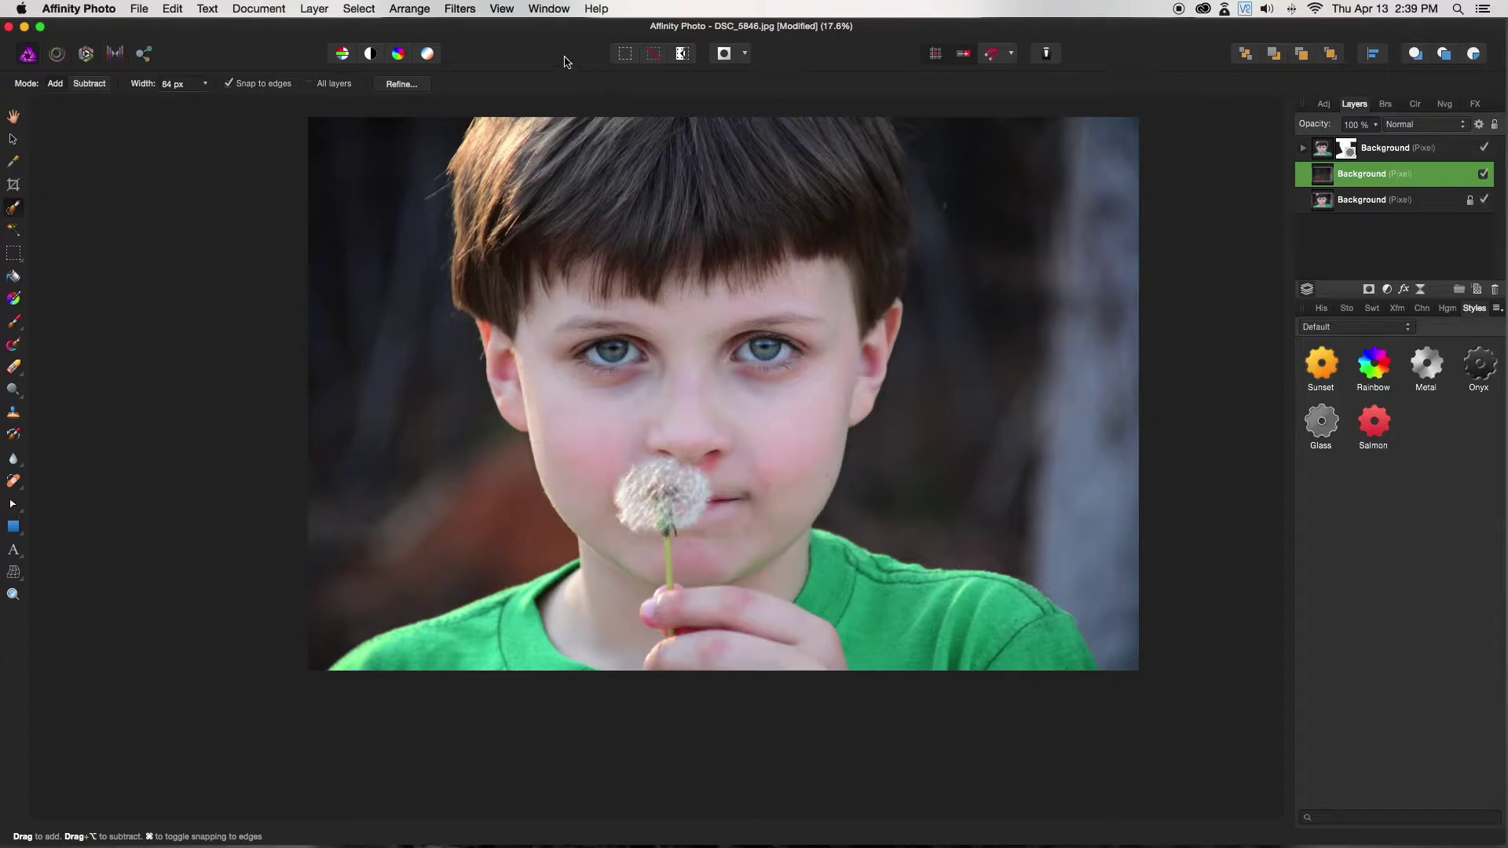
- Apply a Gaussian Blur with a 100 px radius to the middle Background layer, comparing the before and after views
left_click(461, 8)
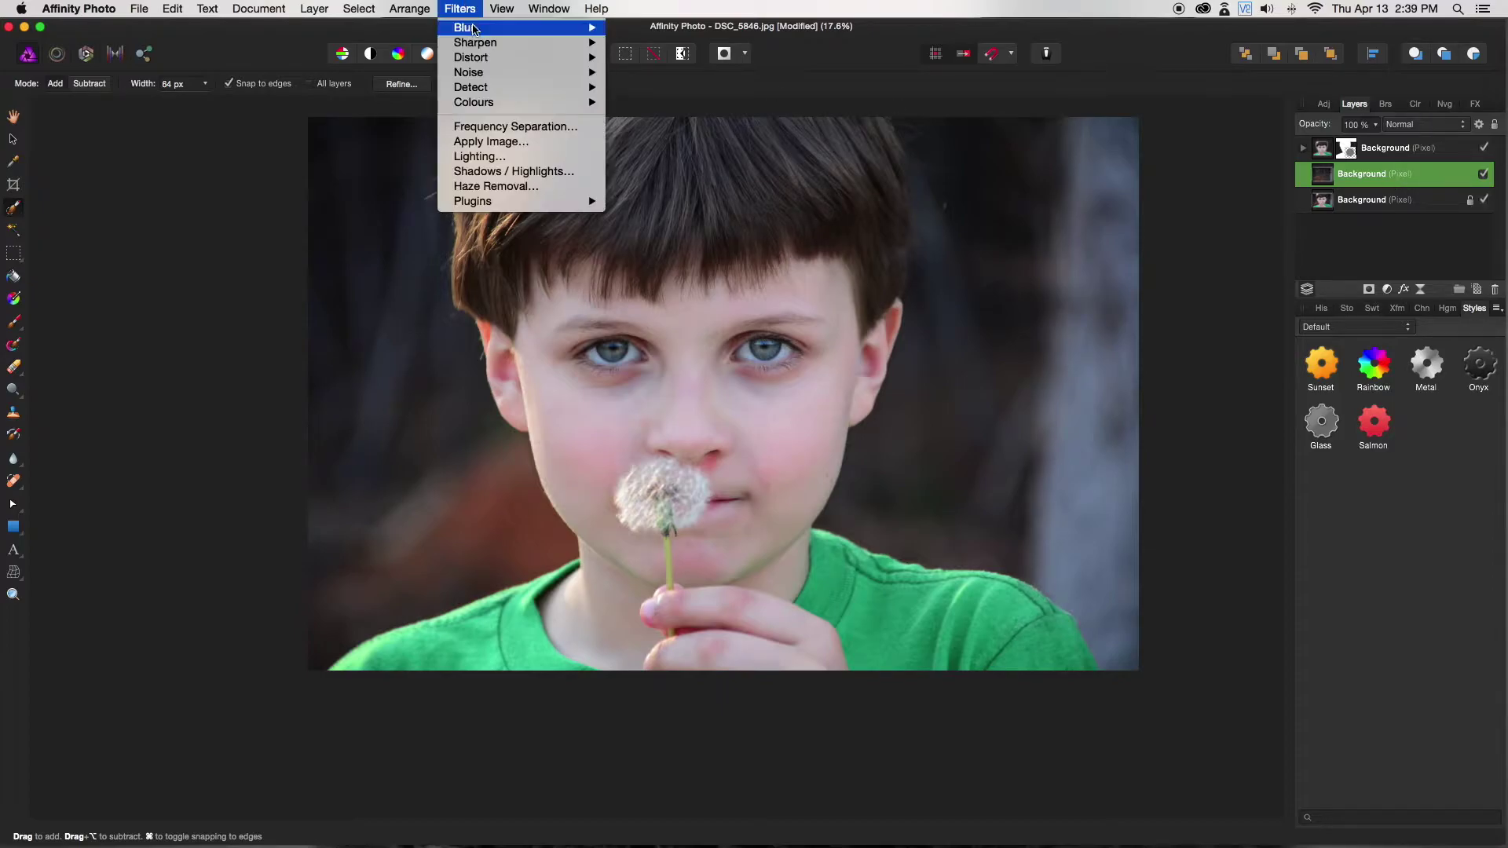
mouse_move(479, 30)
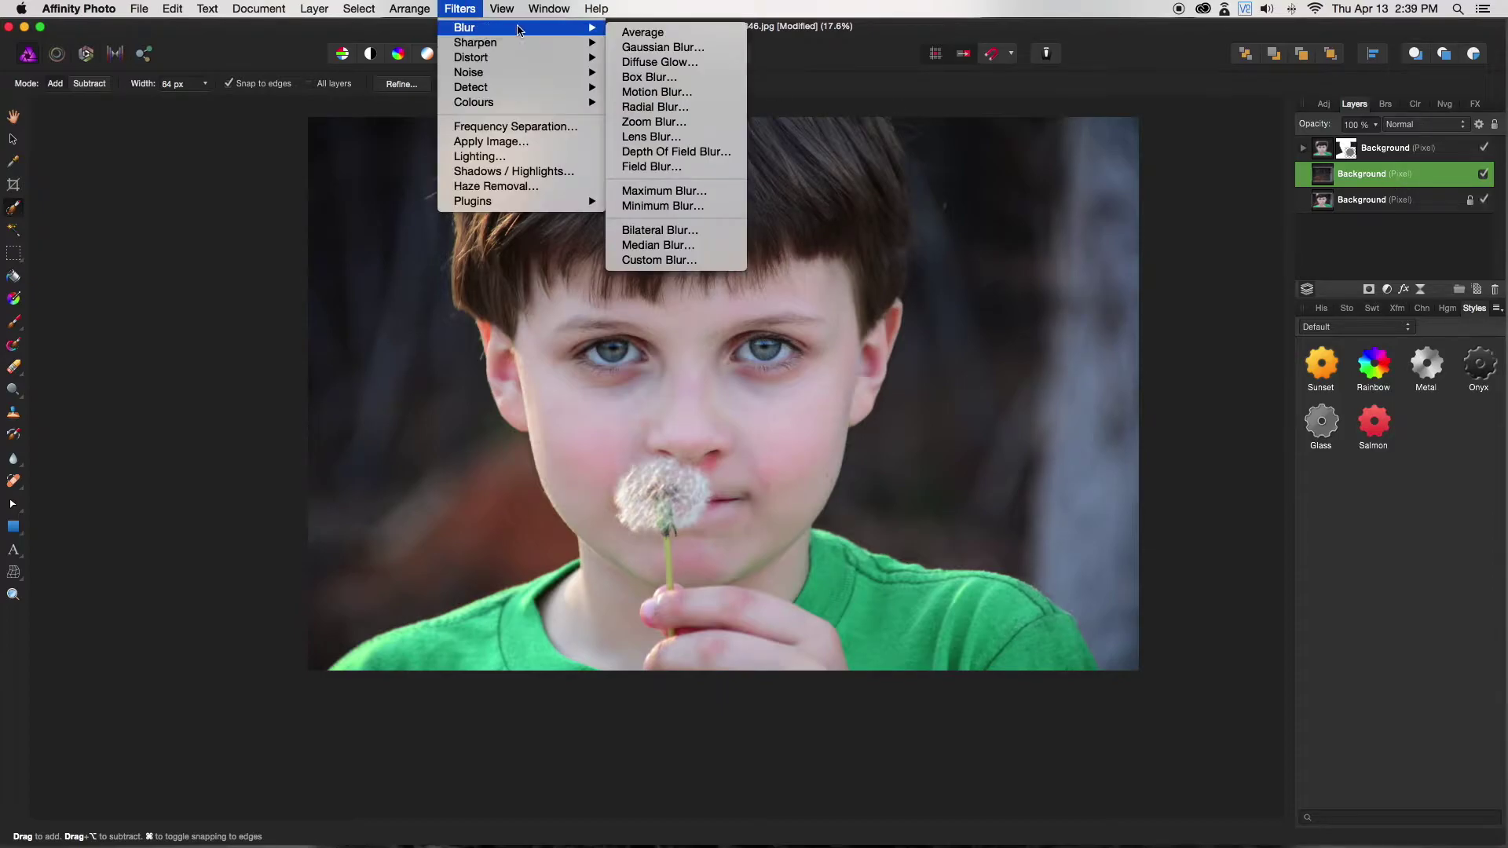
left_click(661, 49)
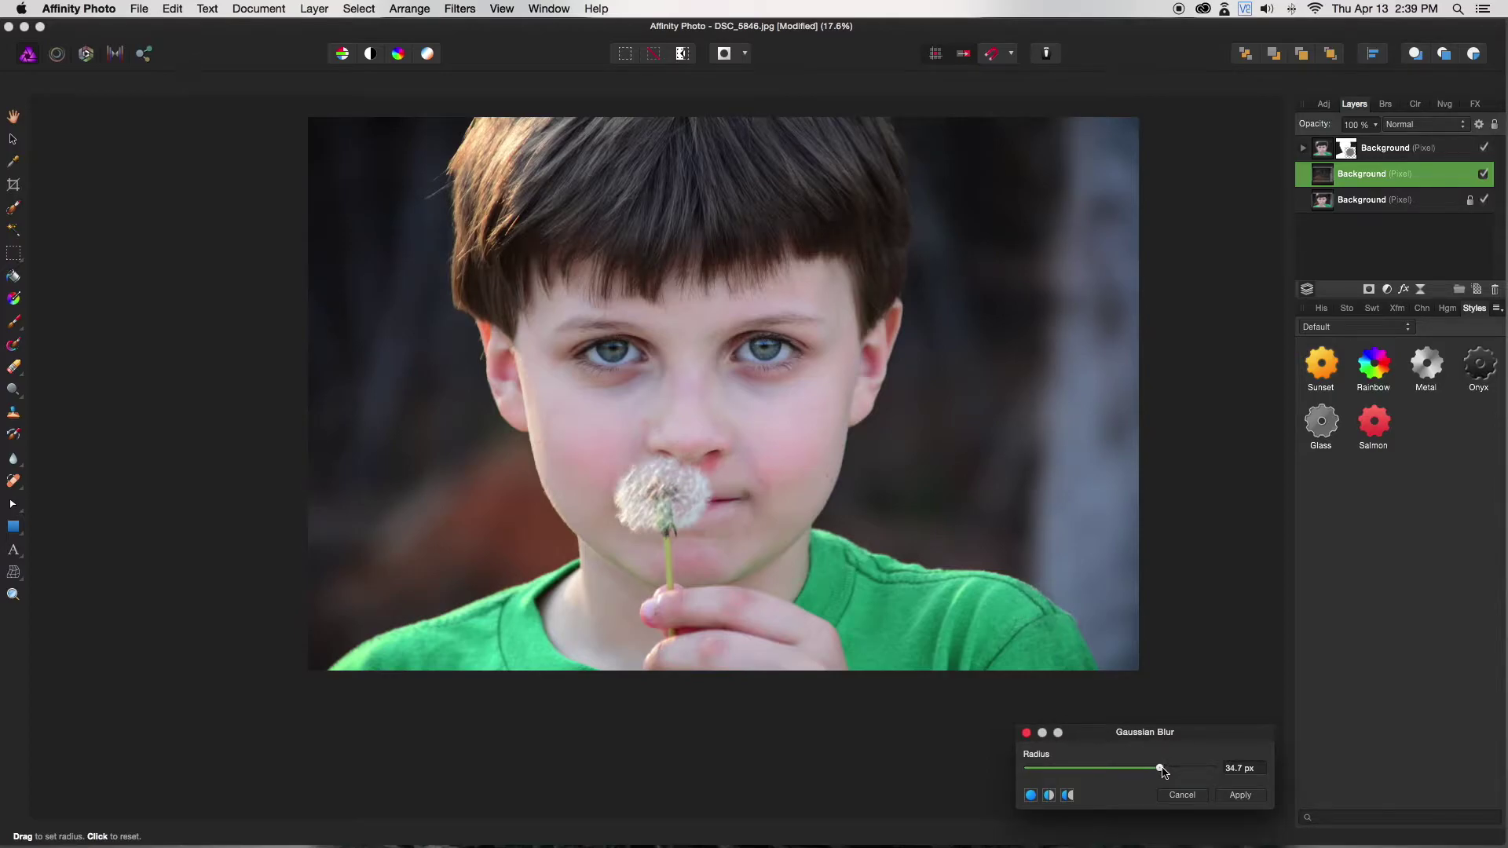
left_click_drag(1167, 772, 1235, 772)
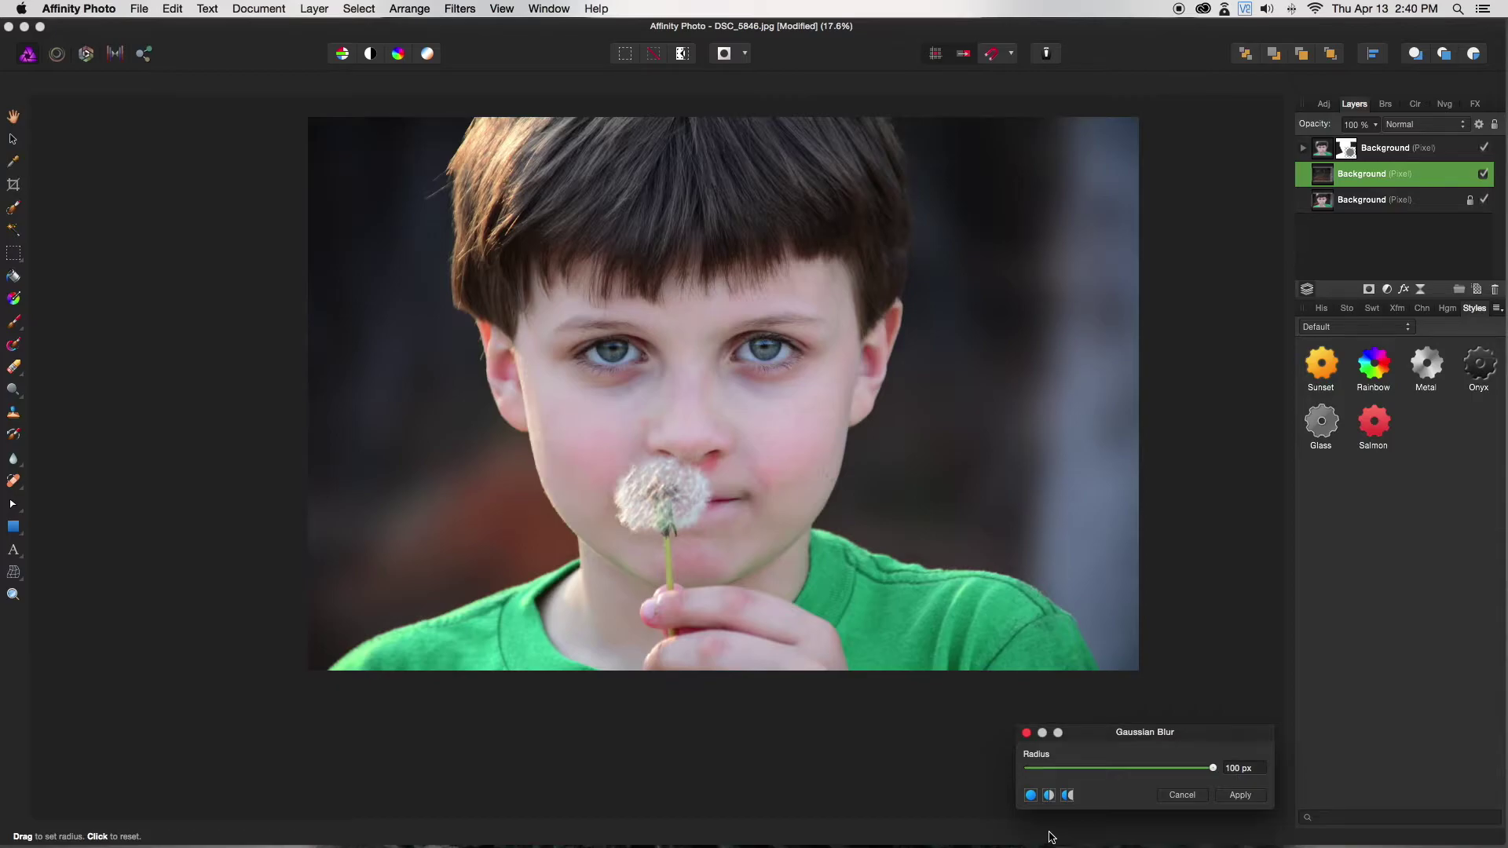
left_click(1046, 797)
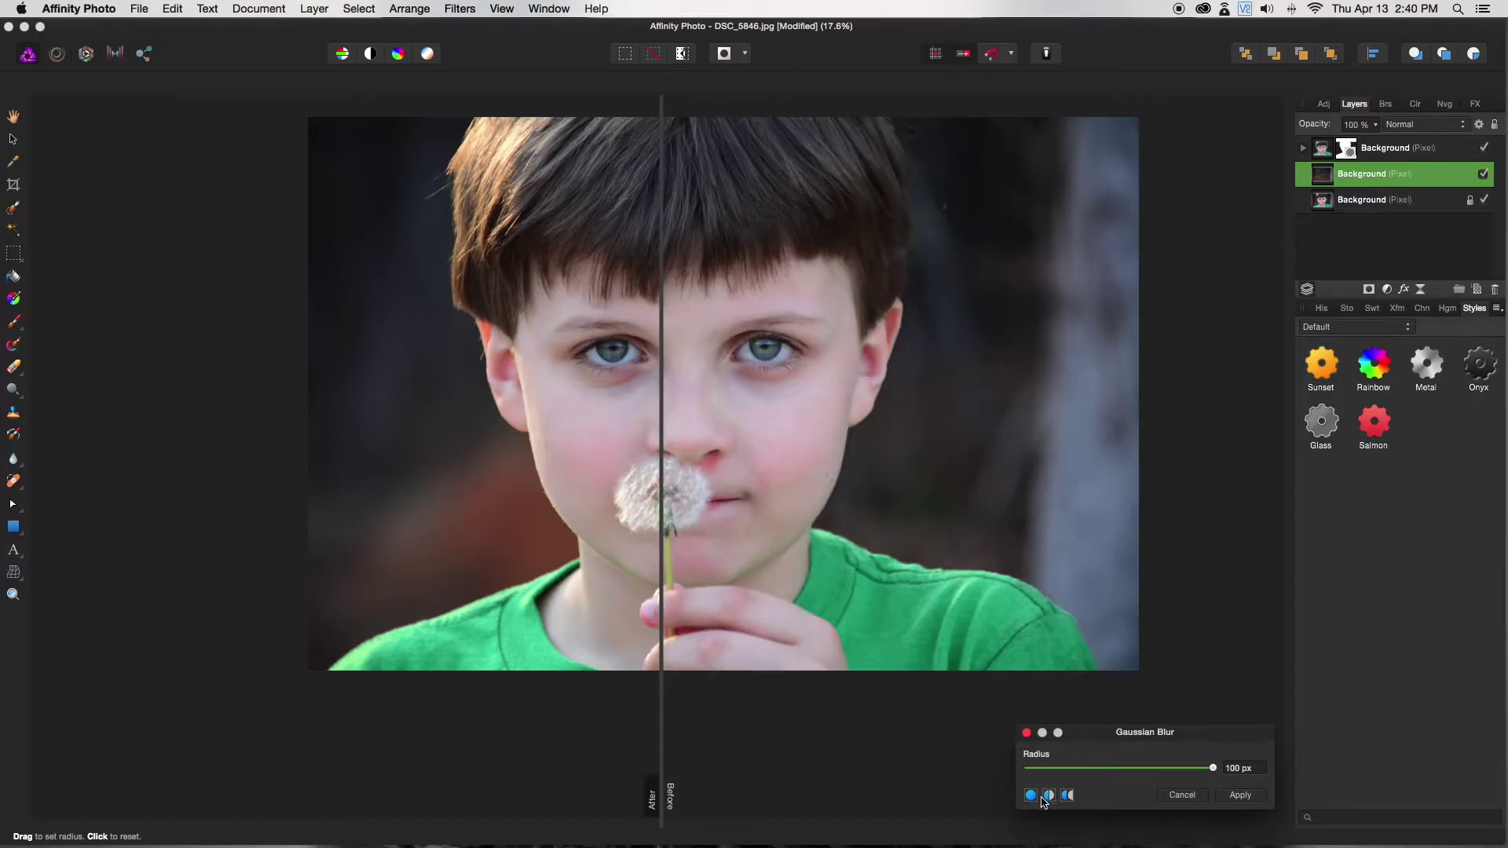
left_click_drag(661, 789, 942, 778)
left_click(1067, 795)
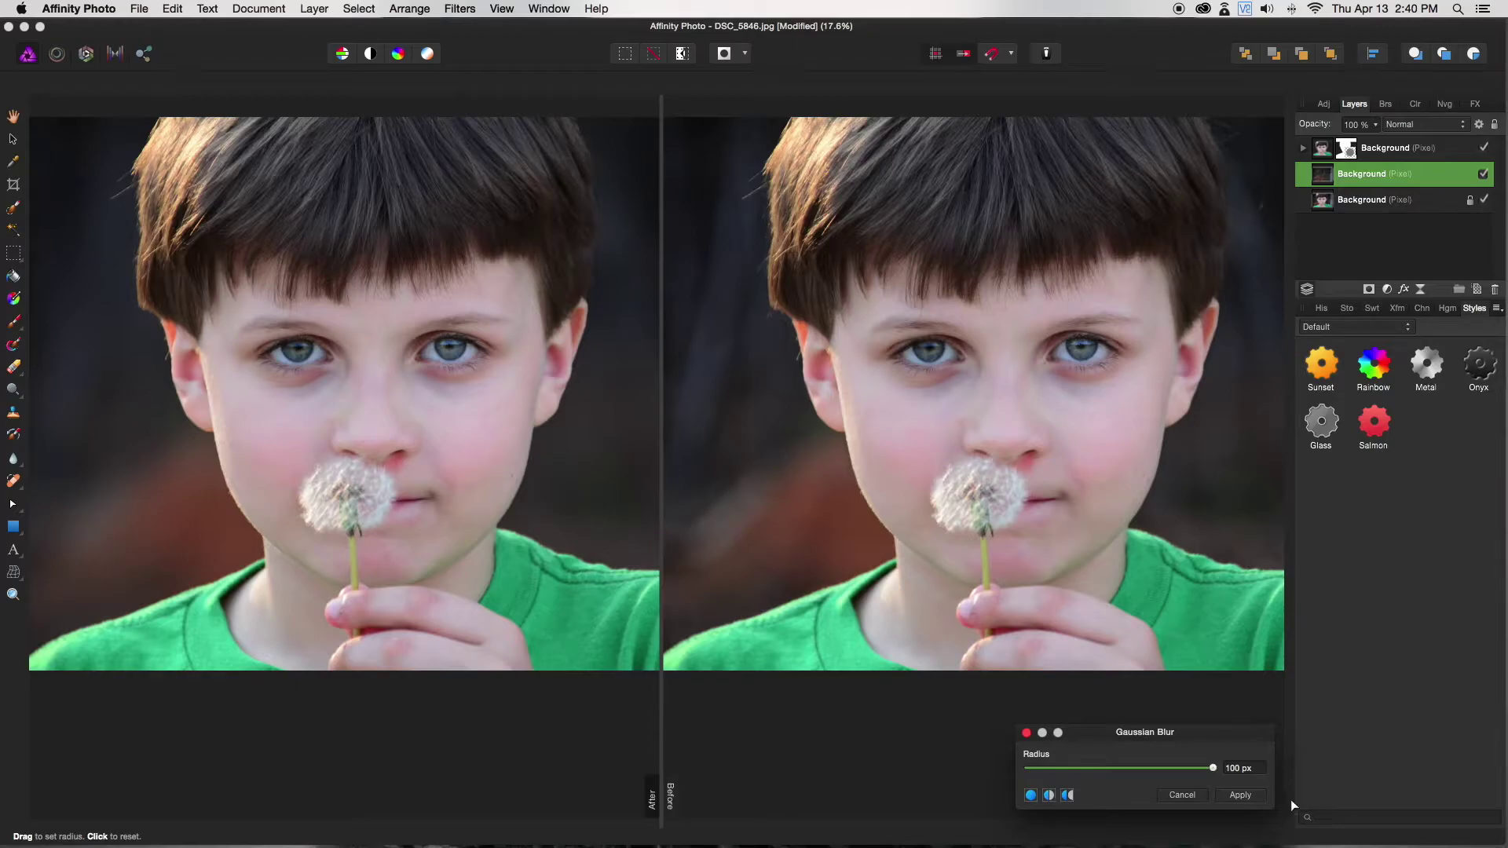
left_click(1256, 796)
key("w")
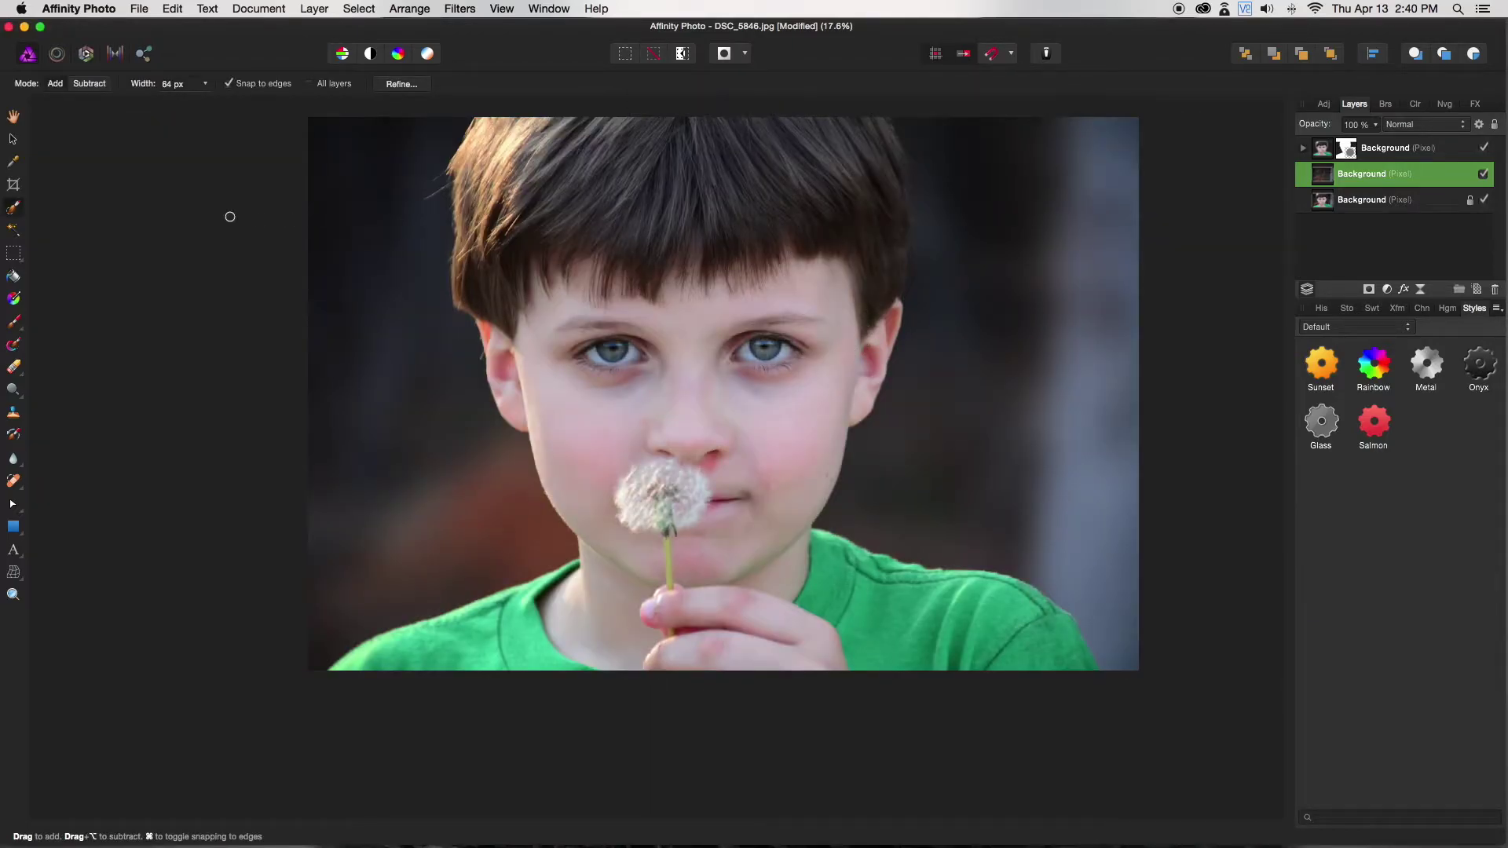
- Examine the boy's edges and the blurred background across the whole portrait
left_click(12, 116)
left_click_drag(715, 307, 691, 364)
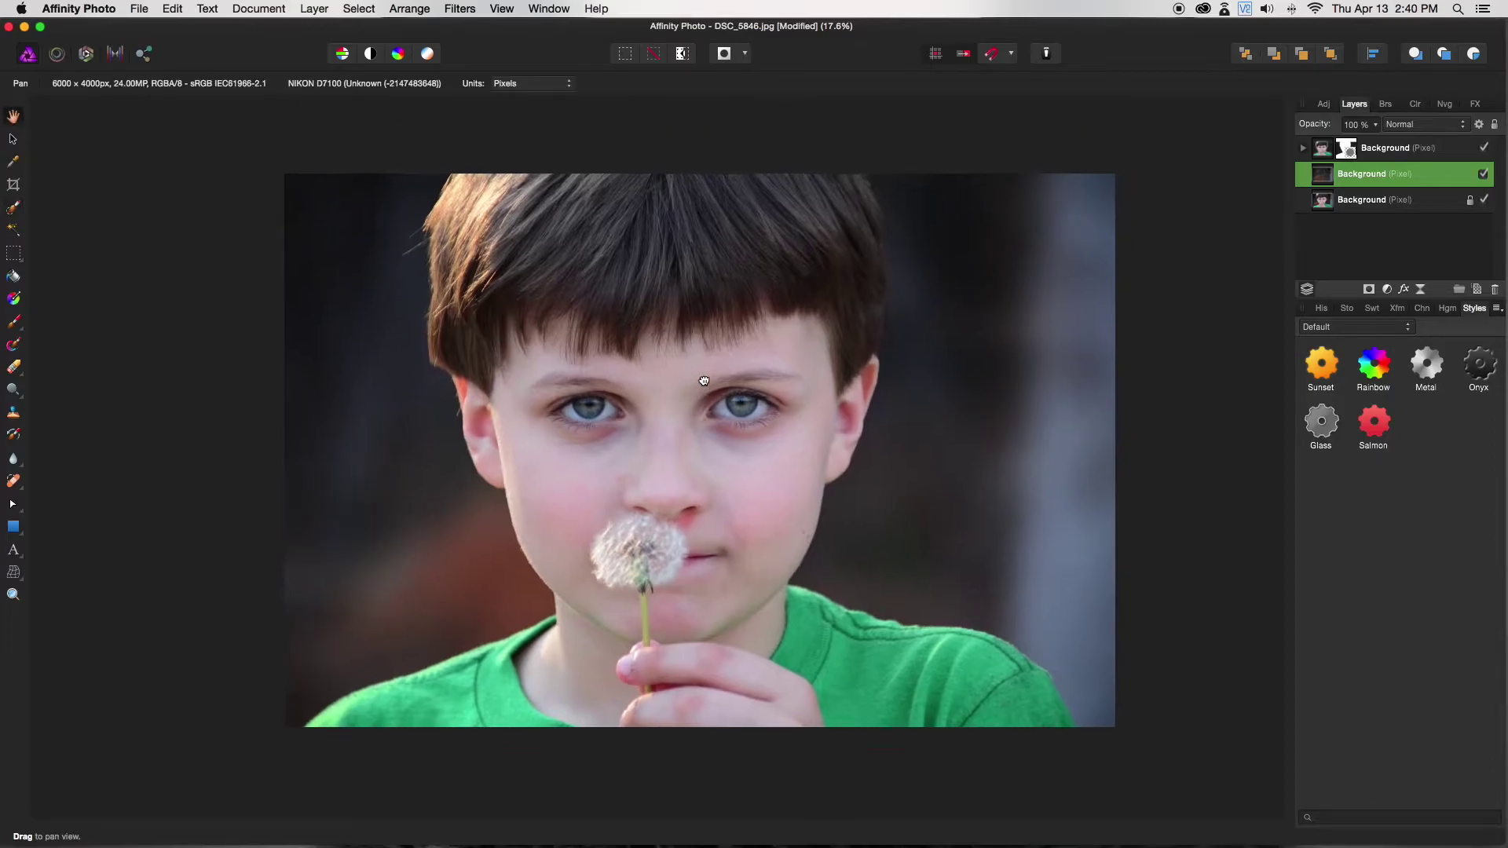
scroll(697, 371, "down", 2)
scroll(699, 368, "up", 2)
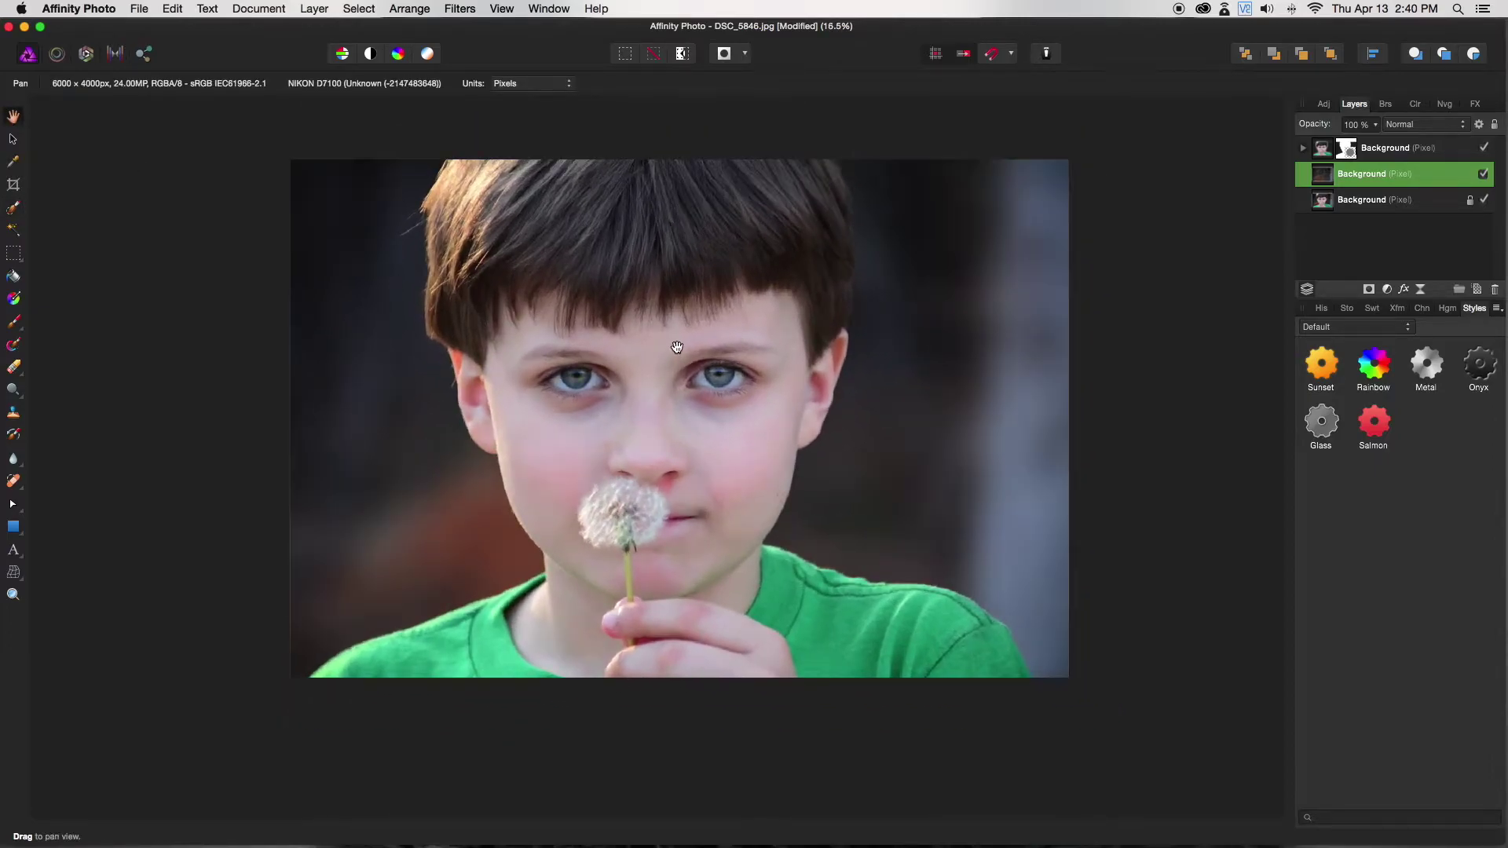
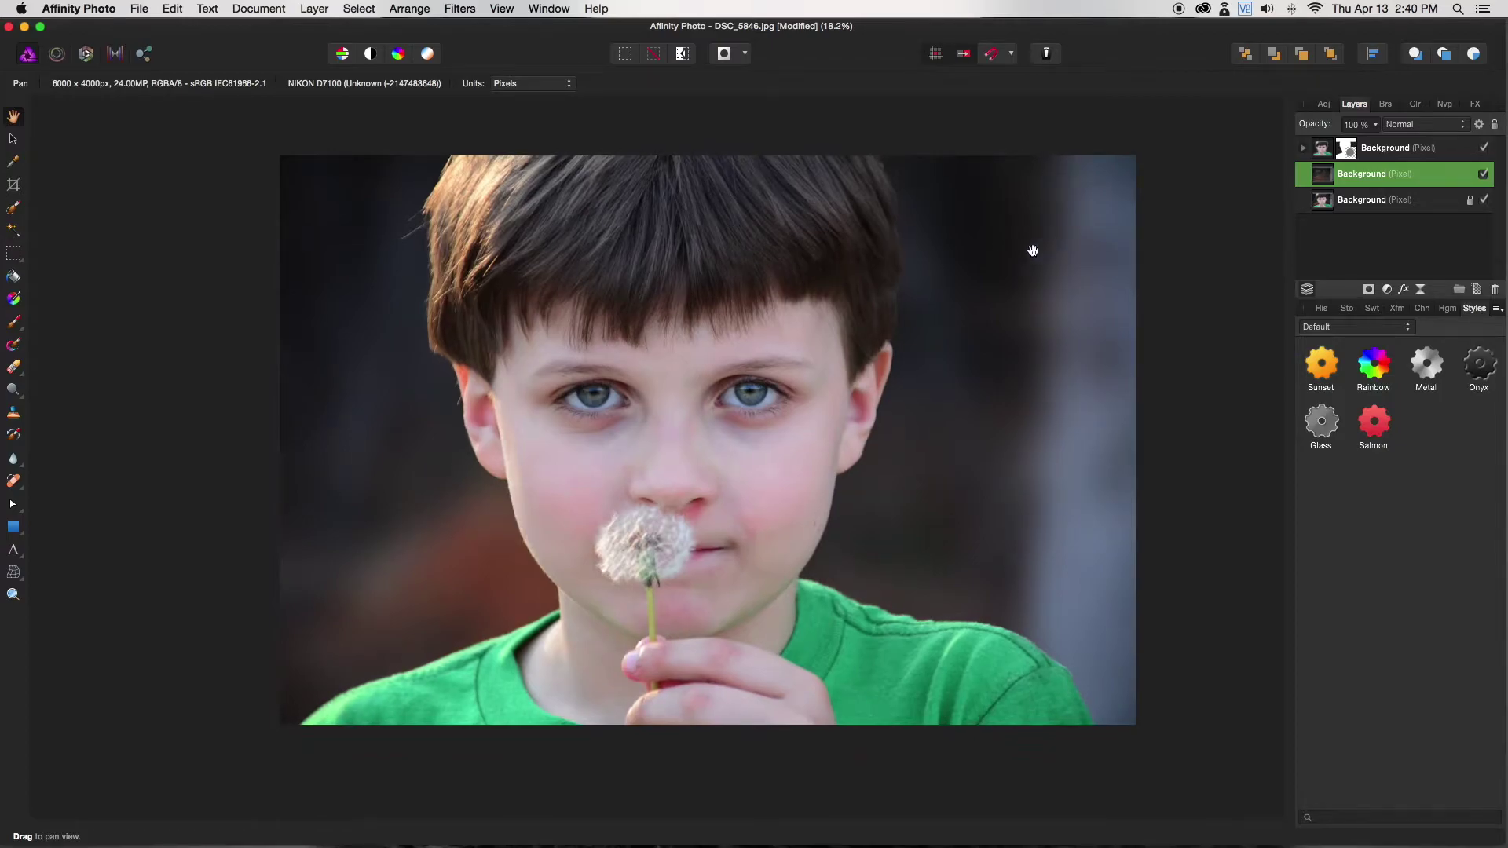
scroll(802, 322, "down", 2)
scroll(796, 322, "up", 1)
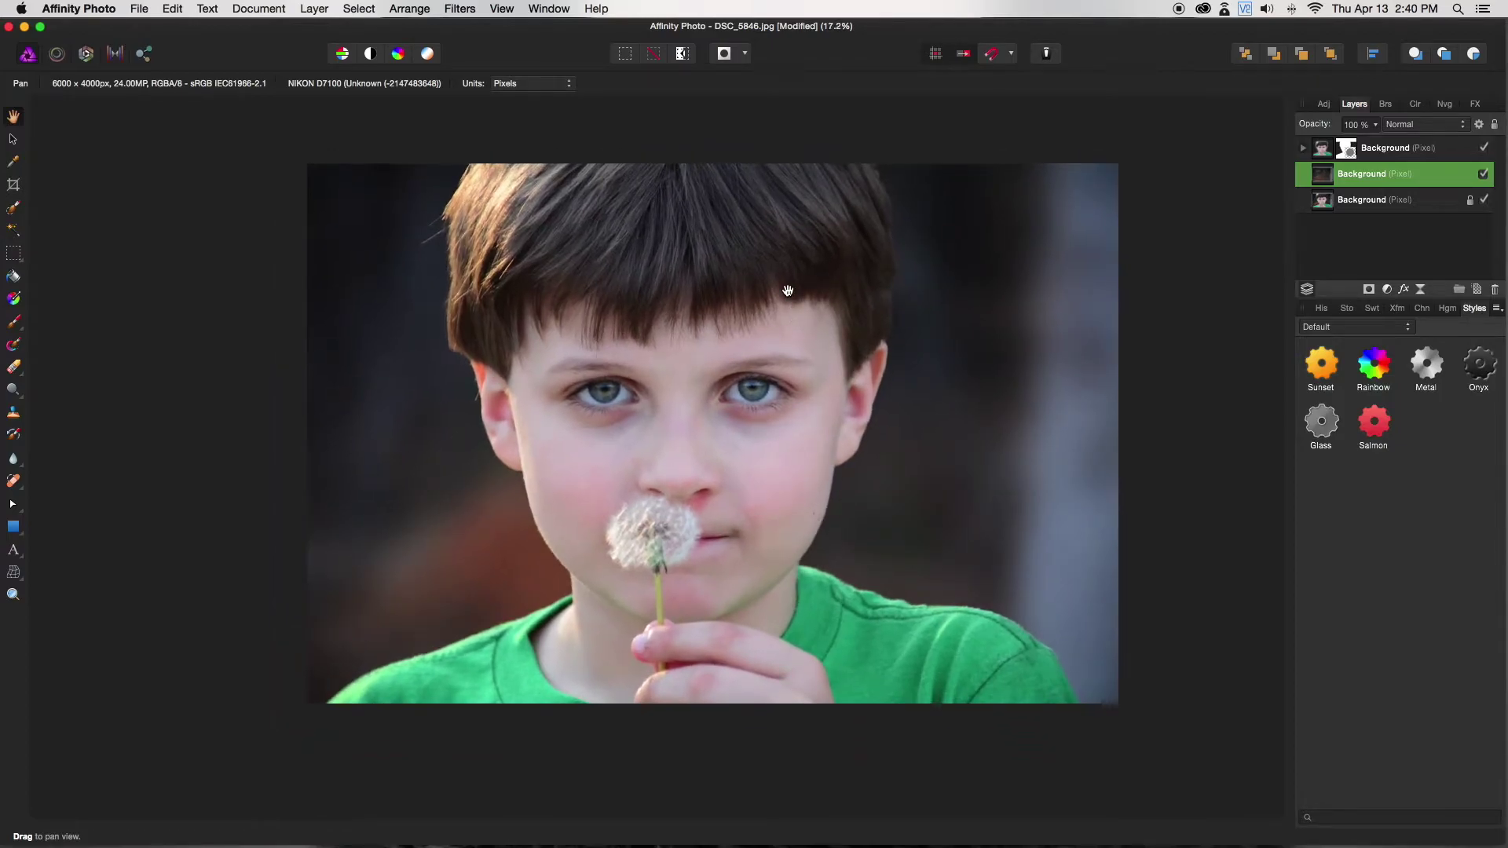
left_click_drag(788, 292, 787, 303)
left_click_drag(697, 347, 698, 359)
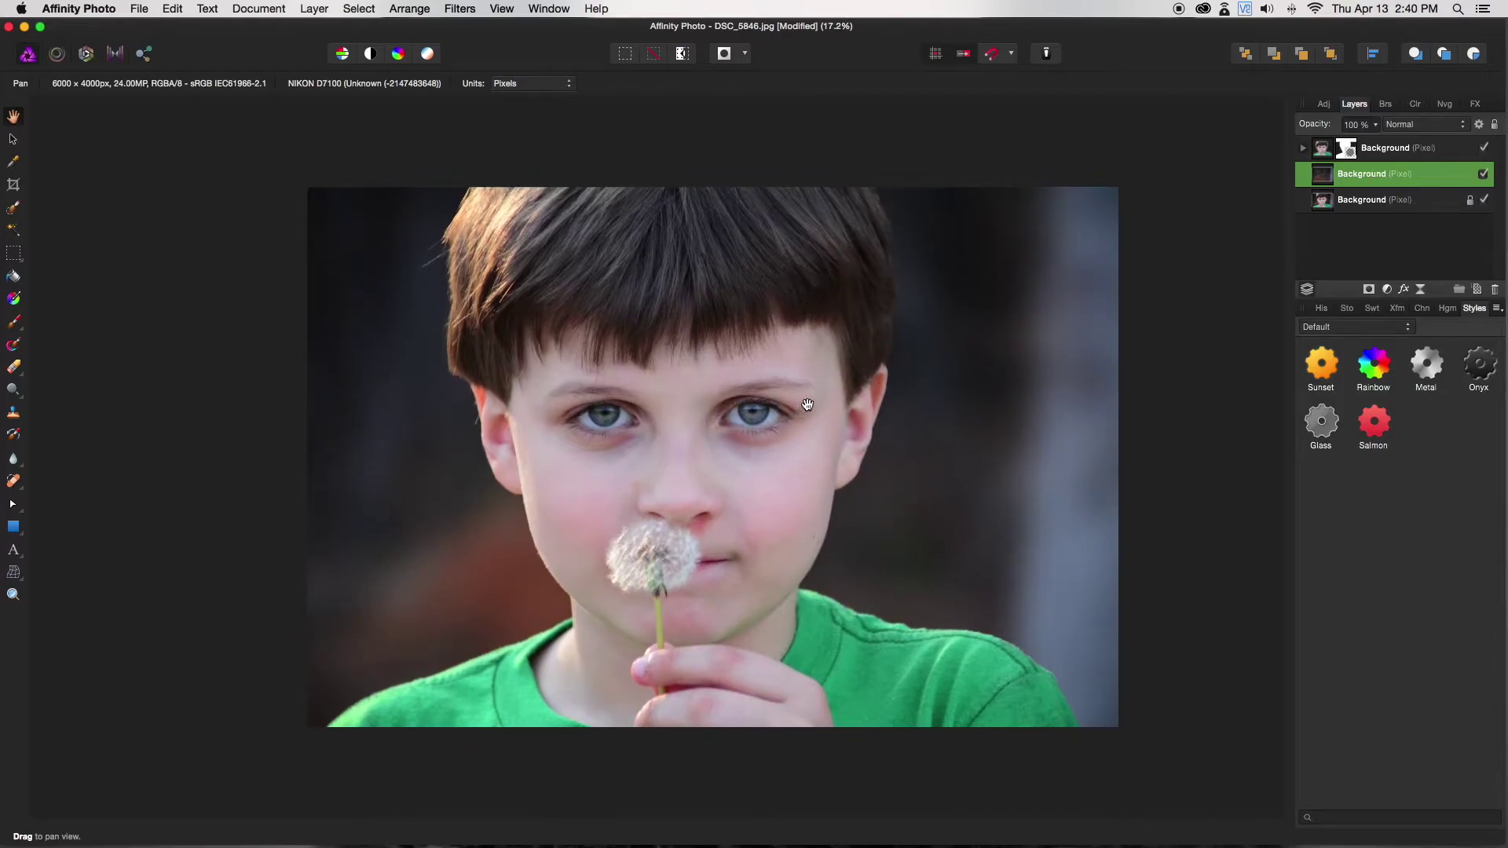
- Add a Brightness / Contrast adjustment layer over the portrait with brightness at 9% and contrast at 8%
left_click(1395, 244)
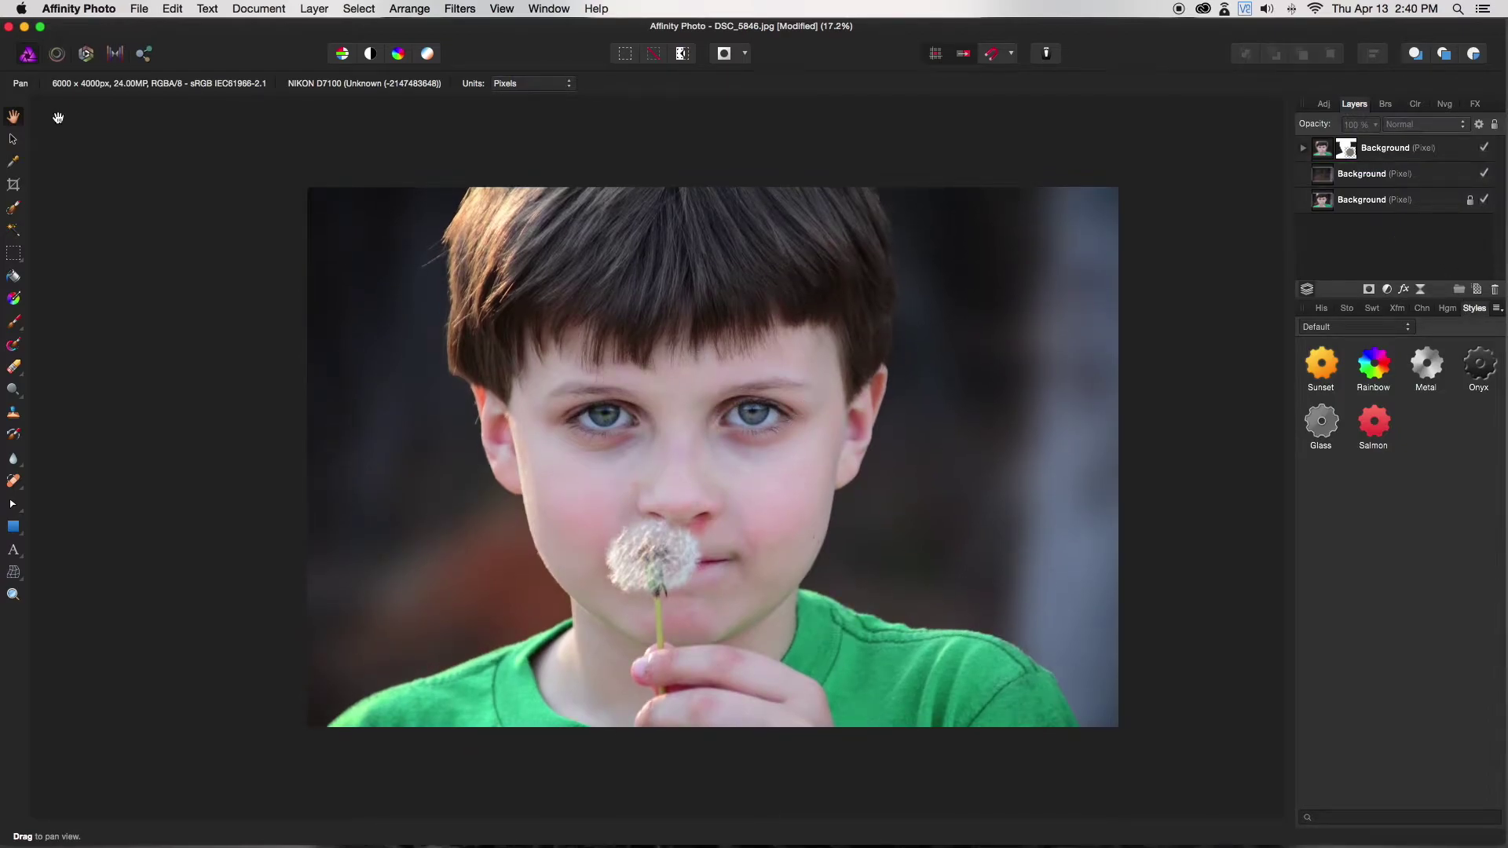
left_click(314, 9)
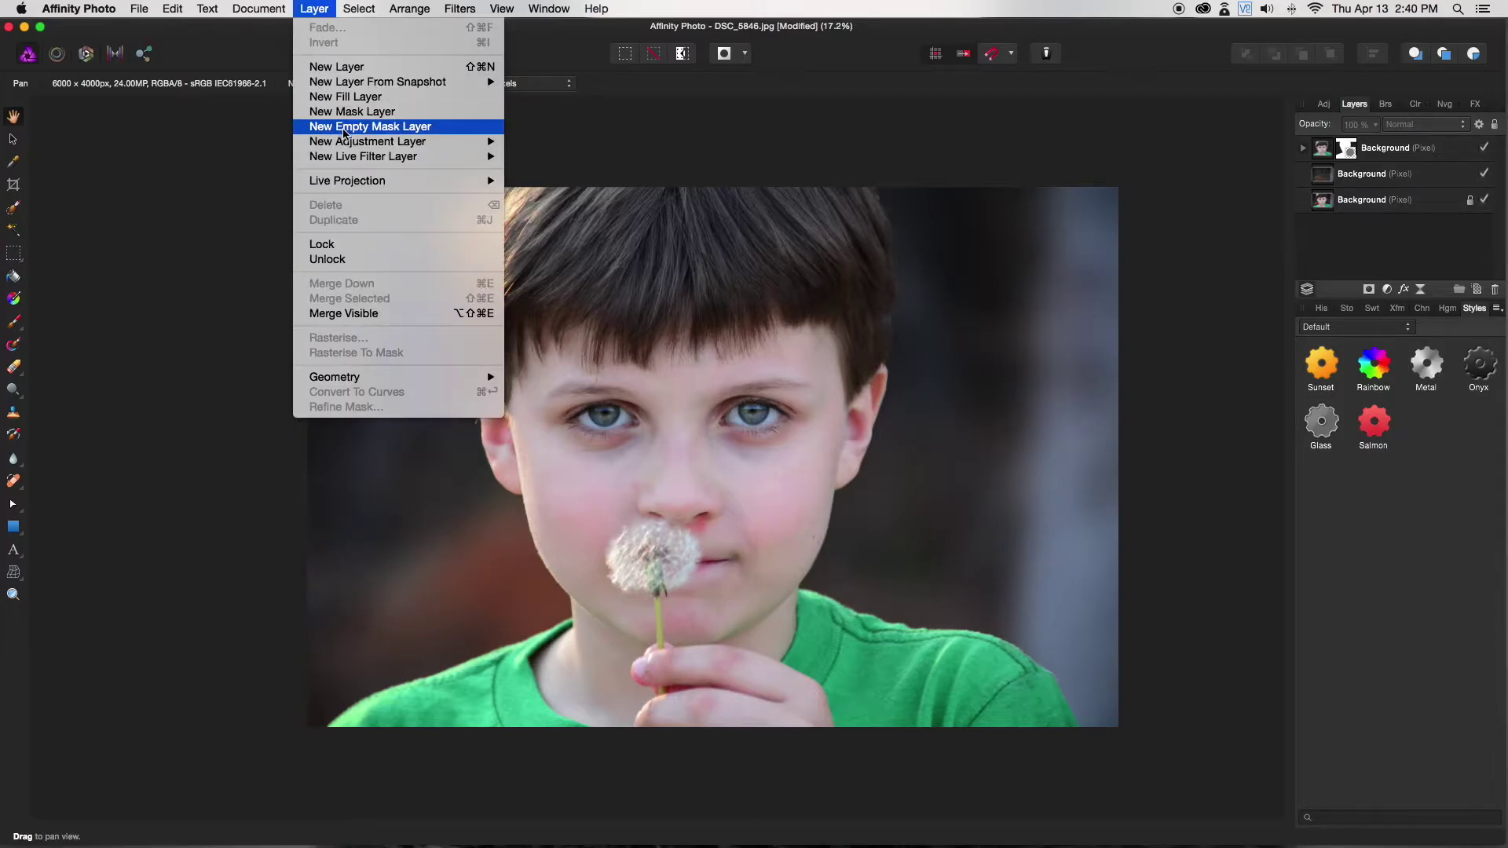
mouse_move(499, 140)
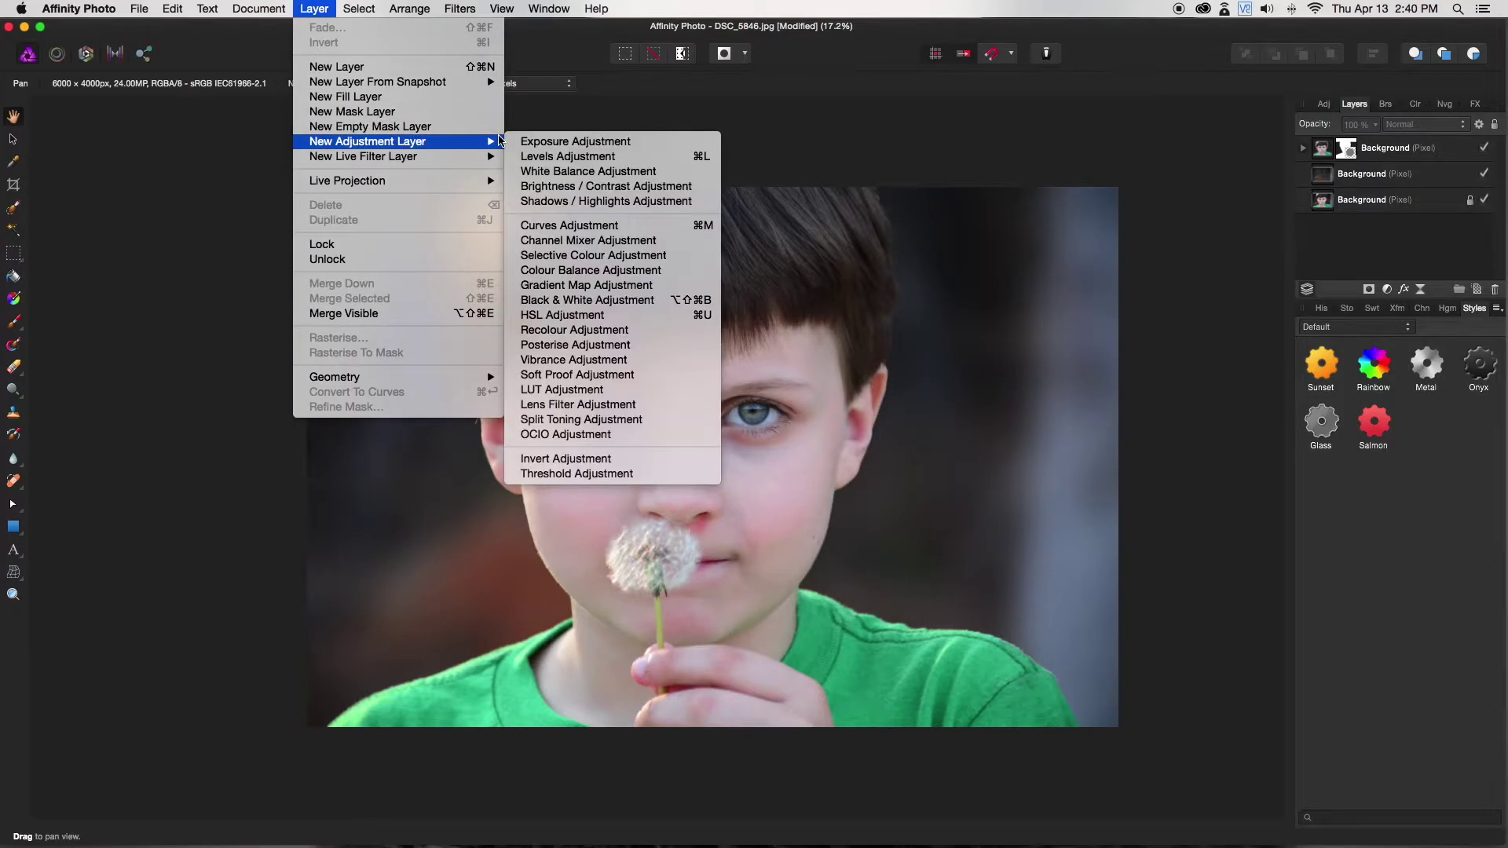
left_click(597, 187)
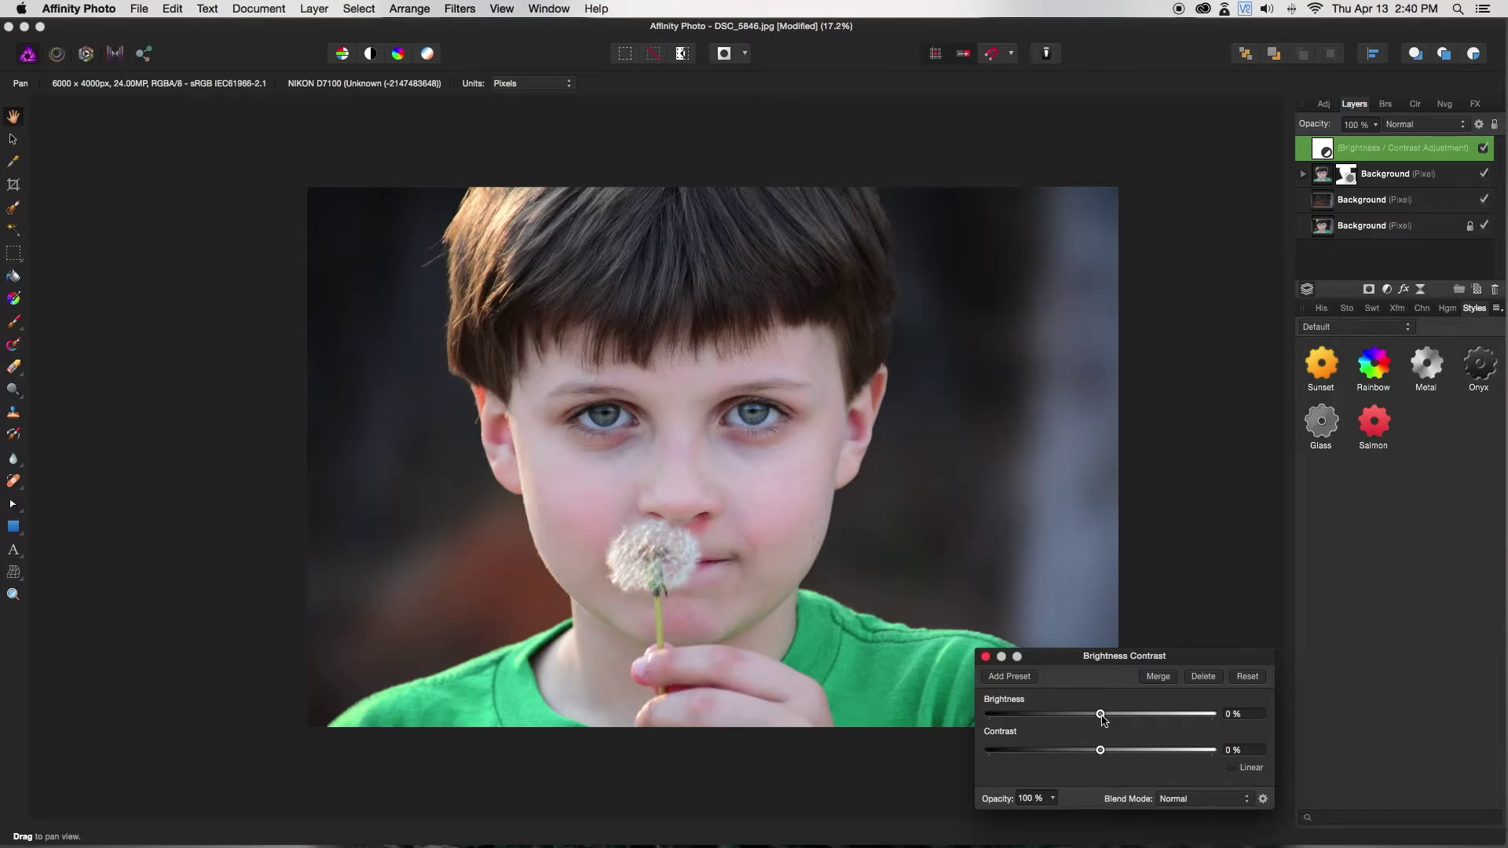
left_click_drag(1106, 717, 1112, 720)
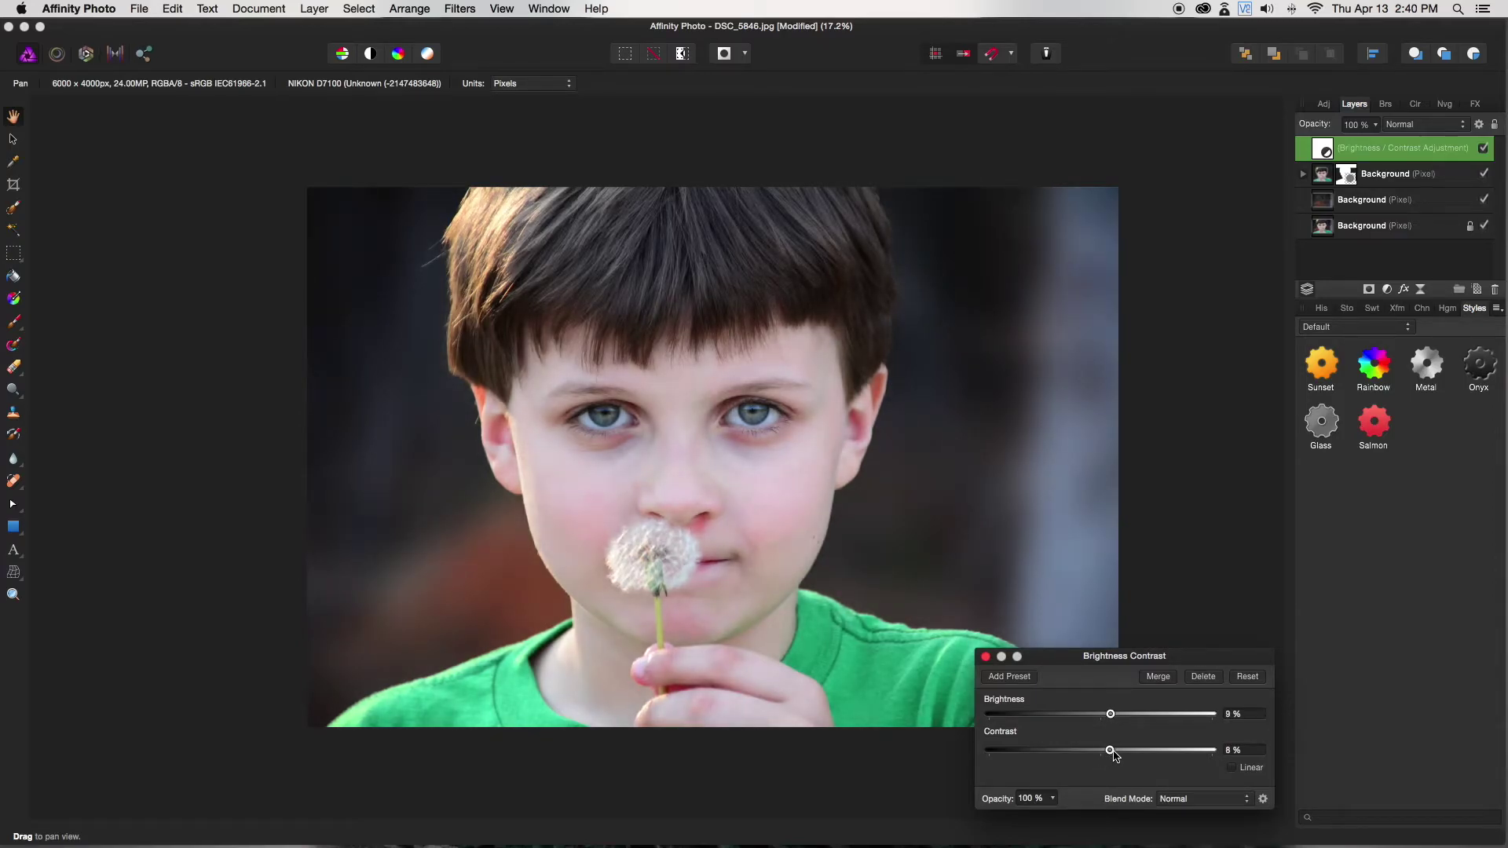
left_click(987, 658)
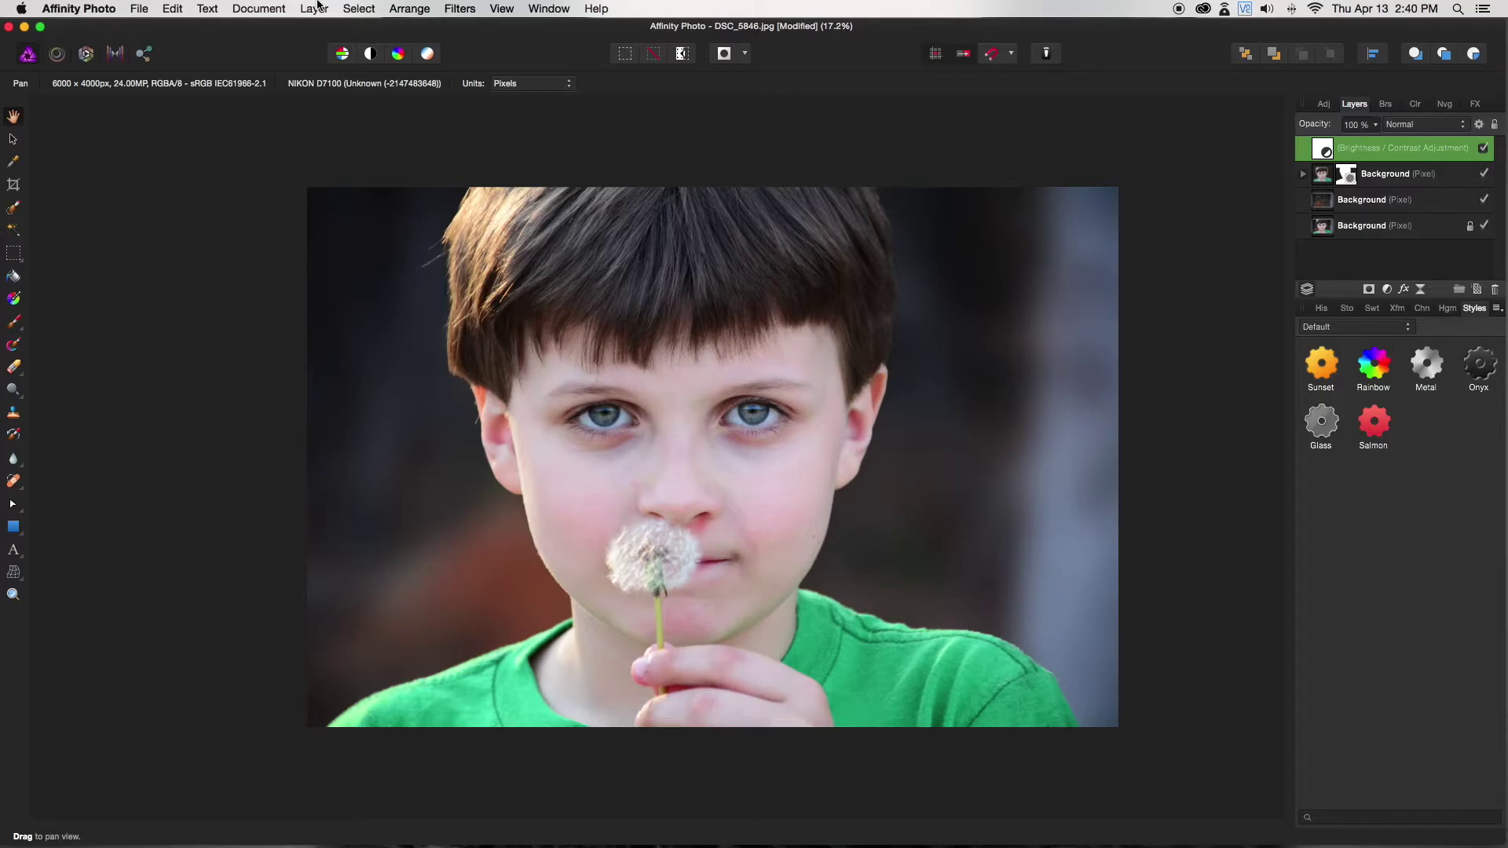
- Add a Vibrance adjustment layer above the other layers with vibrance at 100%
scroll(696, 438, "up", 3)
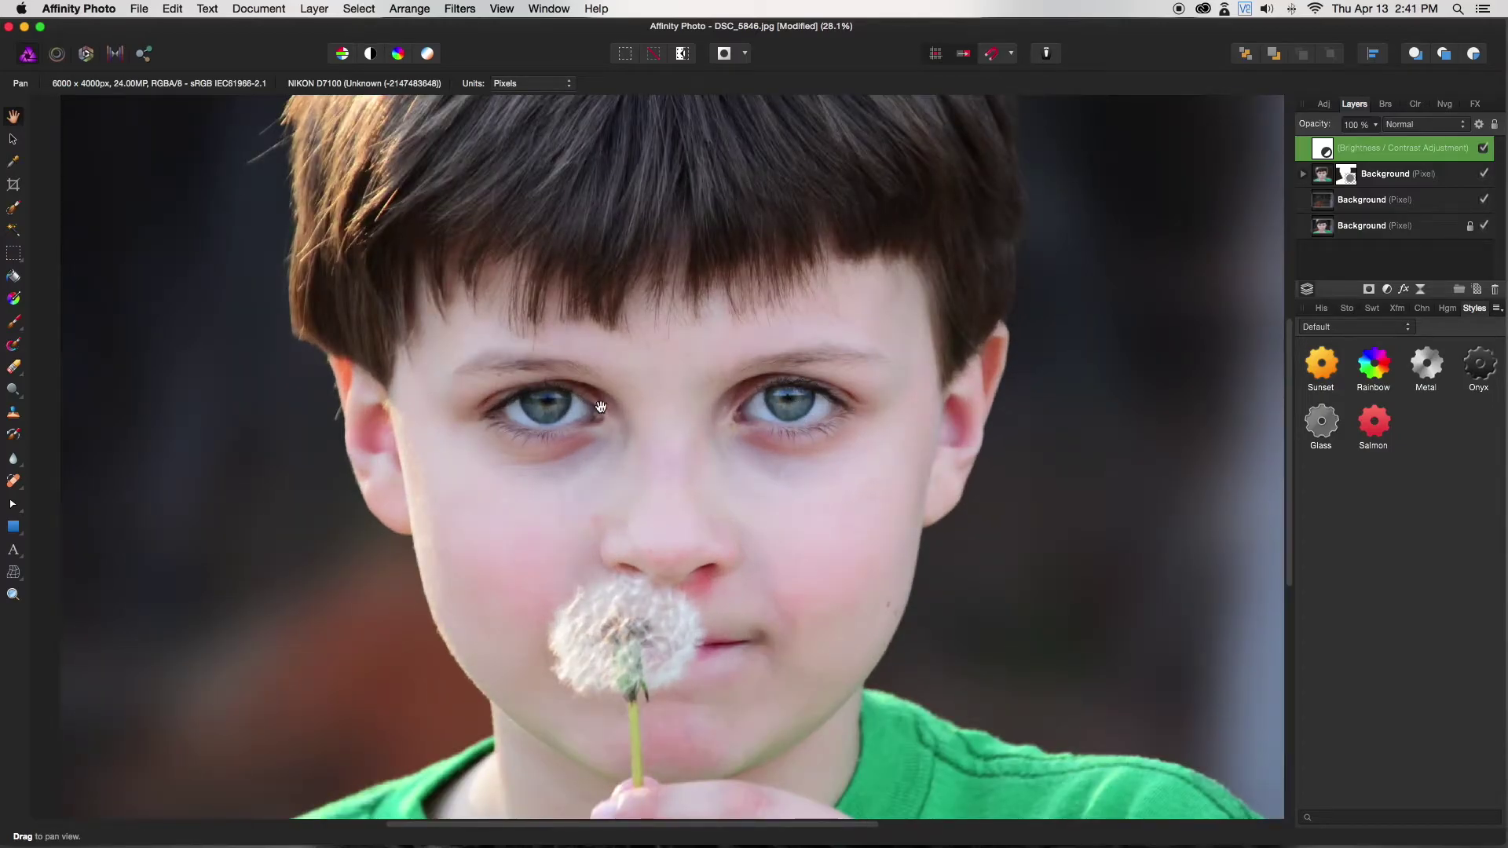
scroll(539, 402, "down", 3)
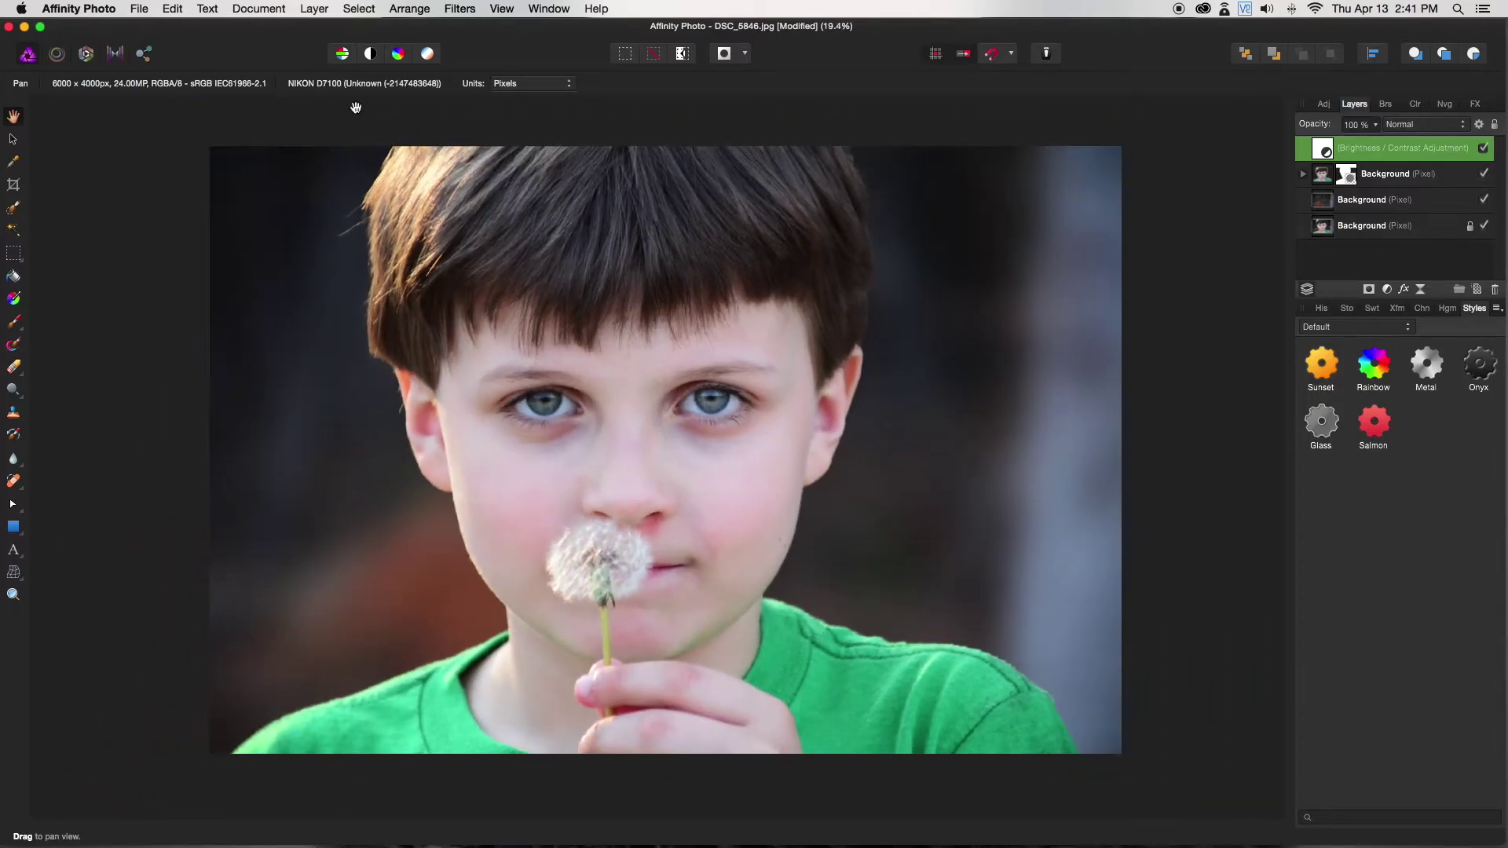
left_click(314, 8)
mouse_move(338, 140)
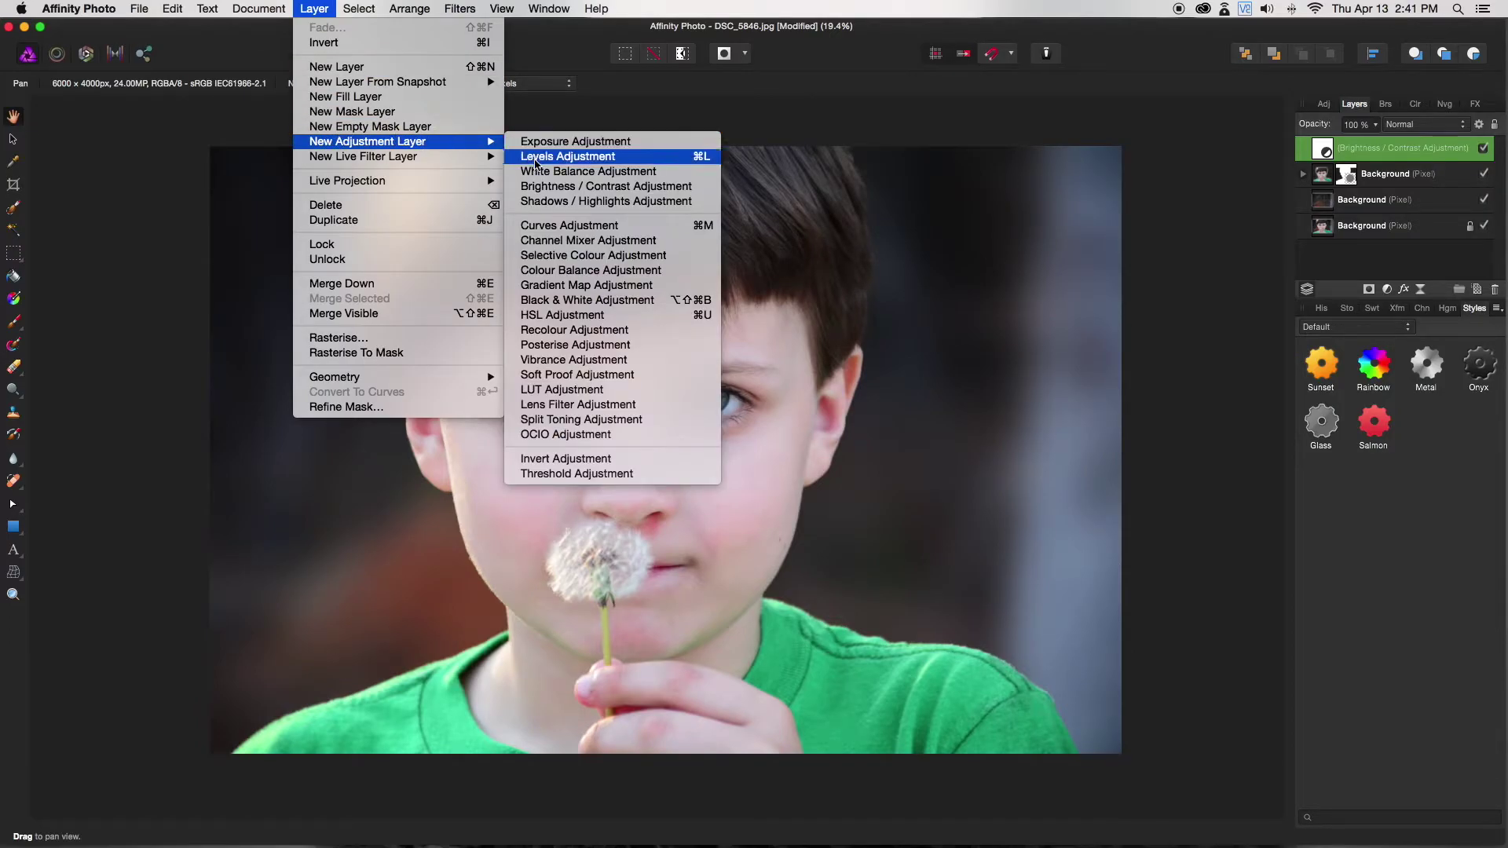
left_click(572, 359)
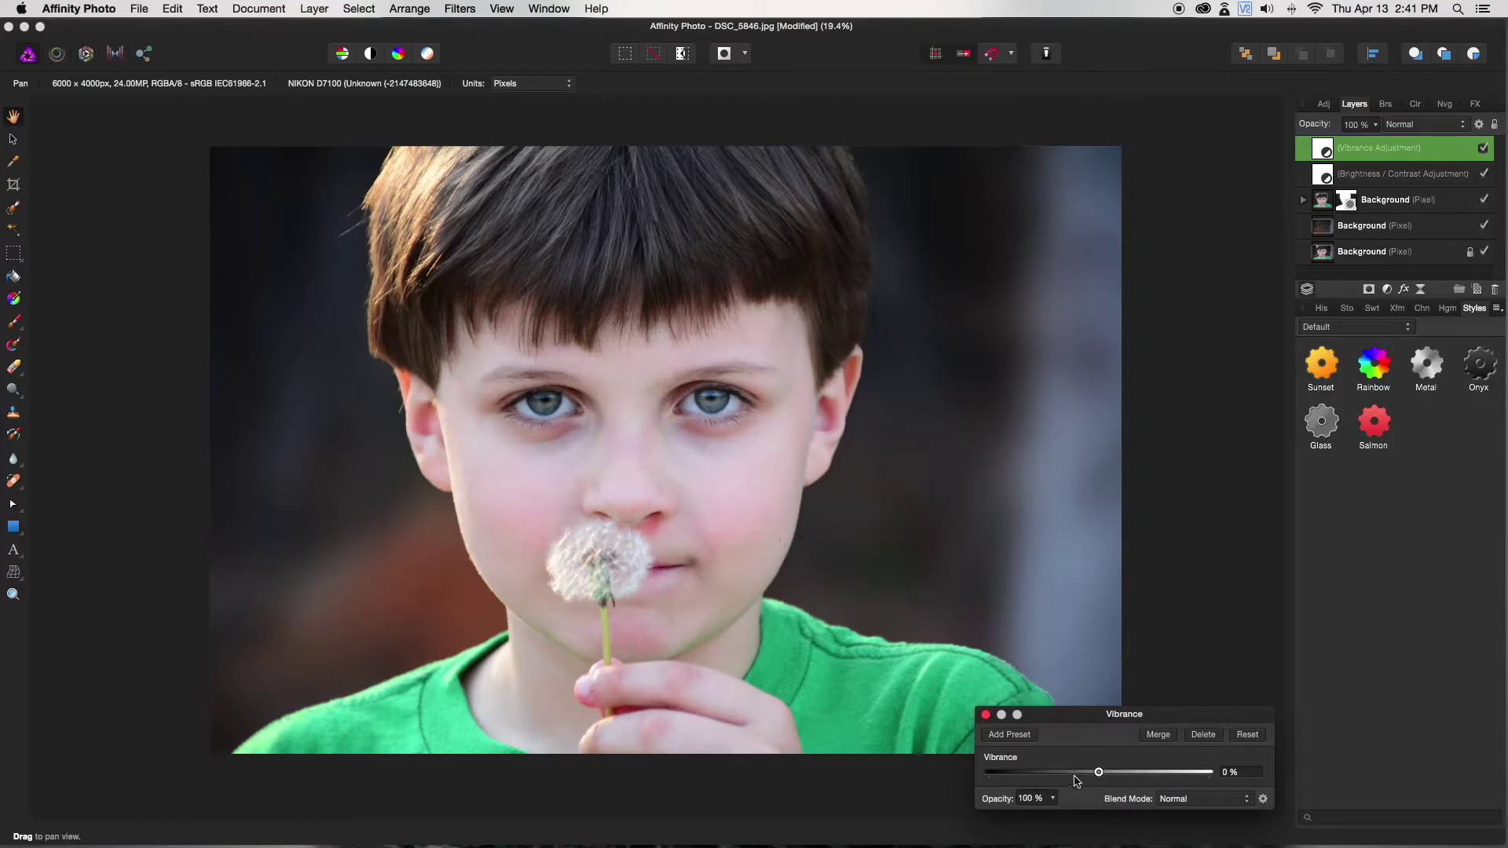
left_click_drag(1099, 773, 1236, 774)
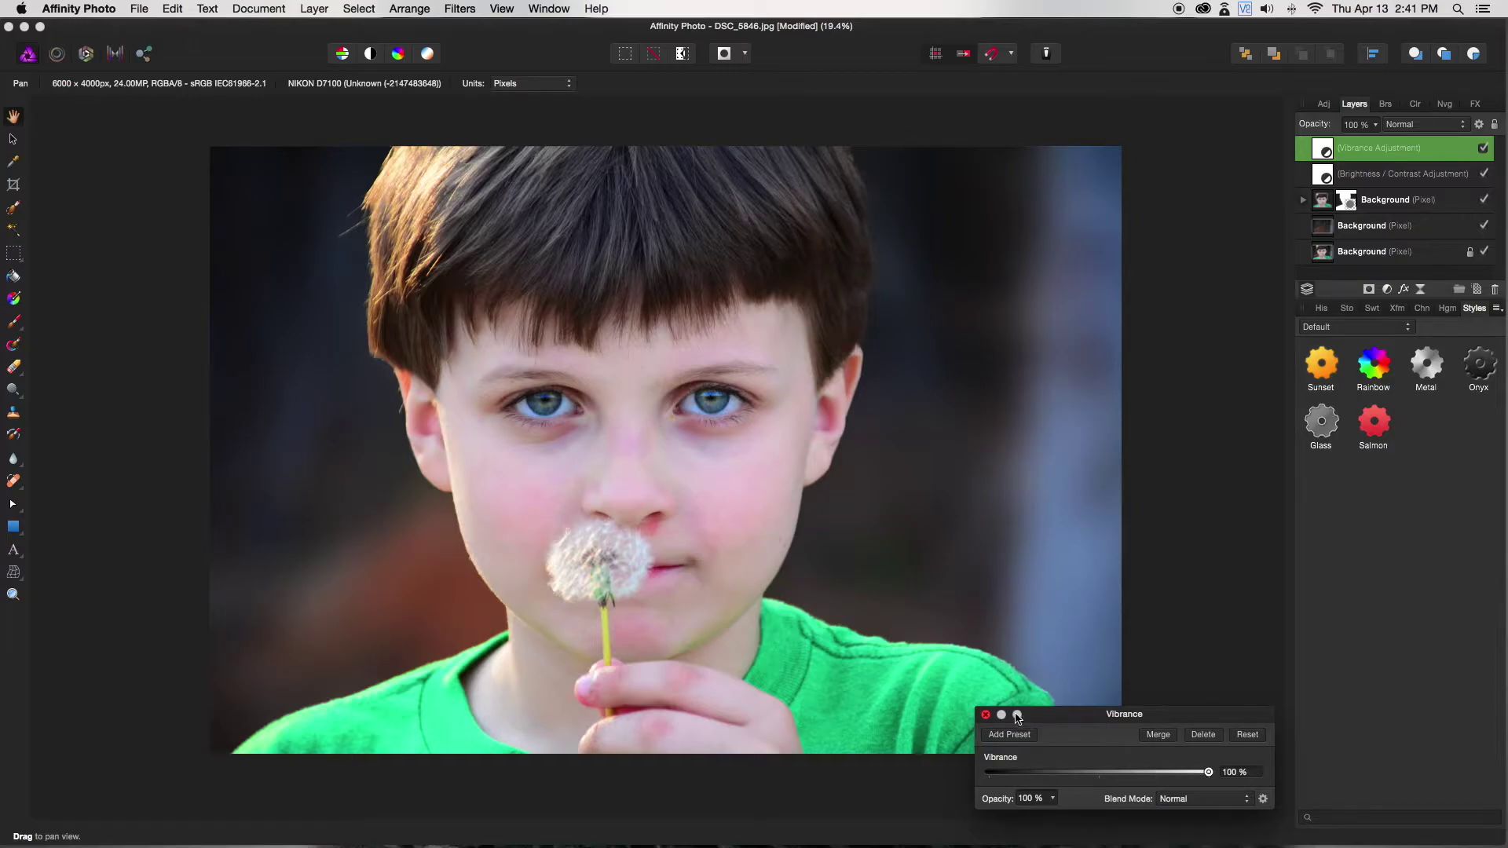
left_click(987, 716)
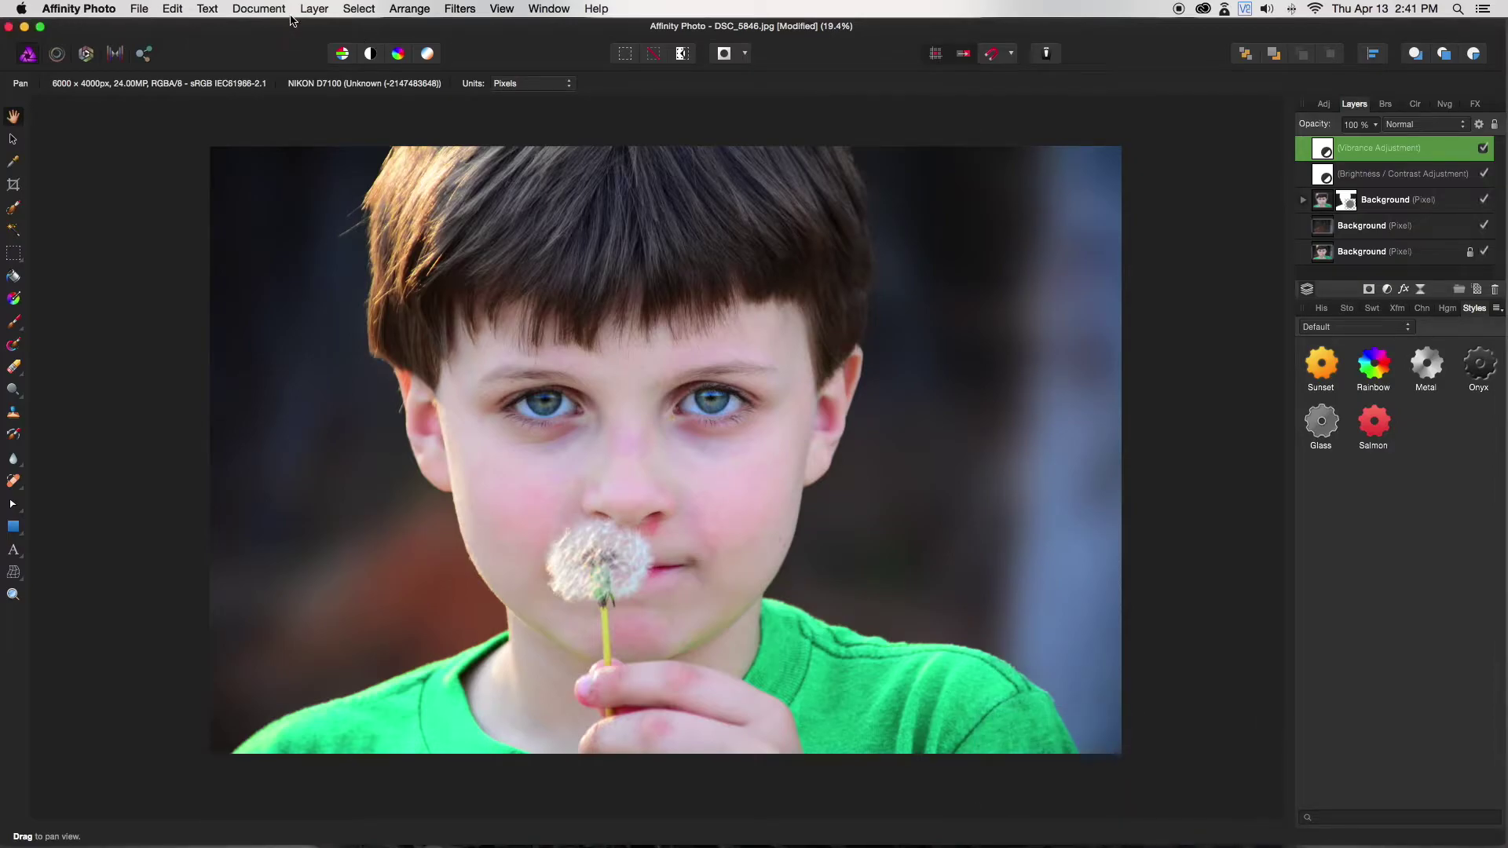
- Invert the Vibrance adjustment layer and choose white as the painting colour for the Paint Brush
left_click(324, 8)
left_click(336, 35)
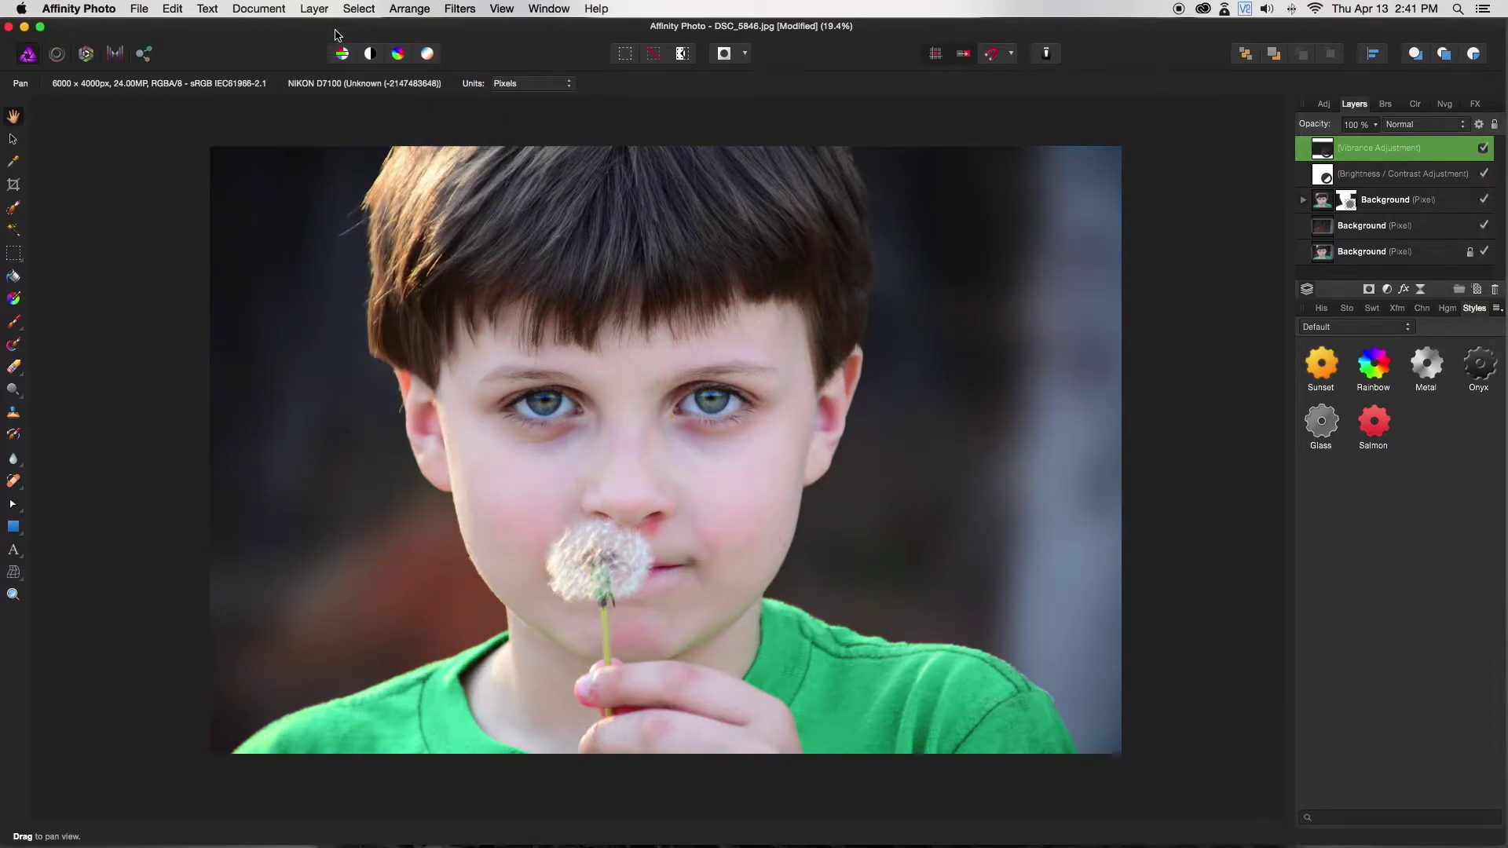
left_click(14, 324)
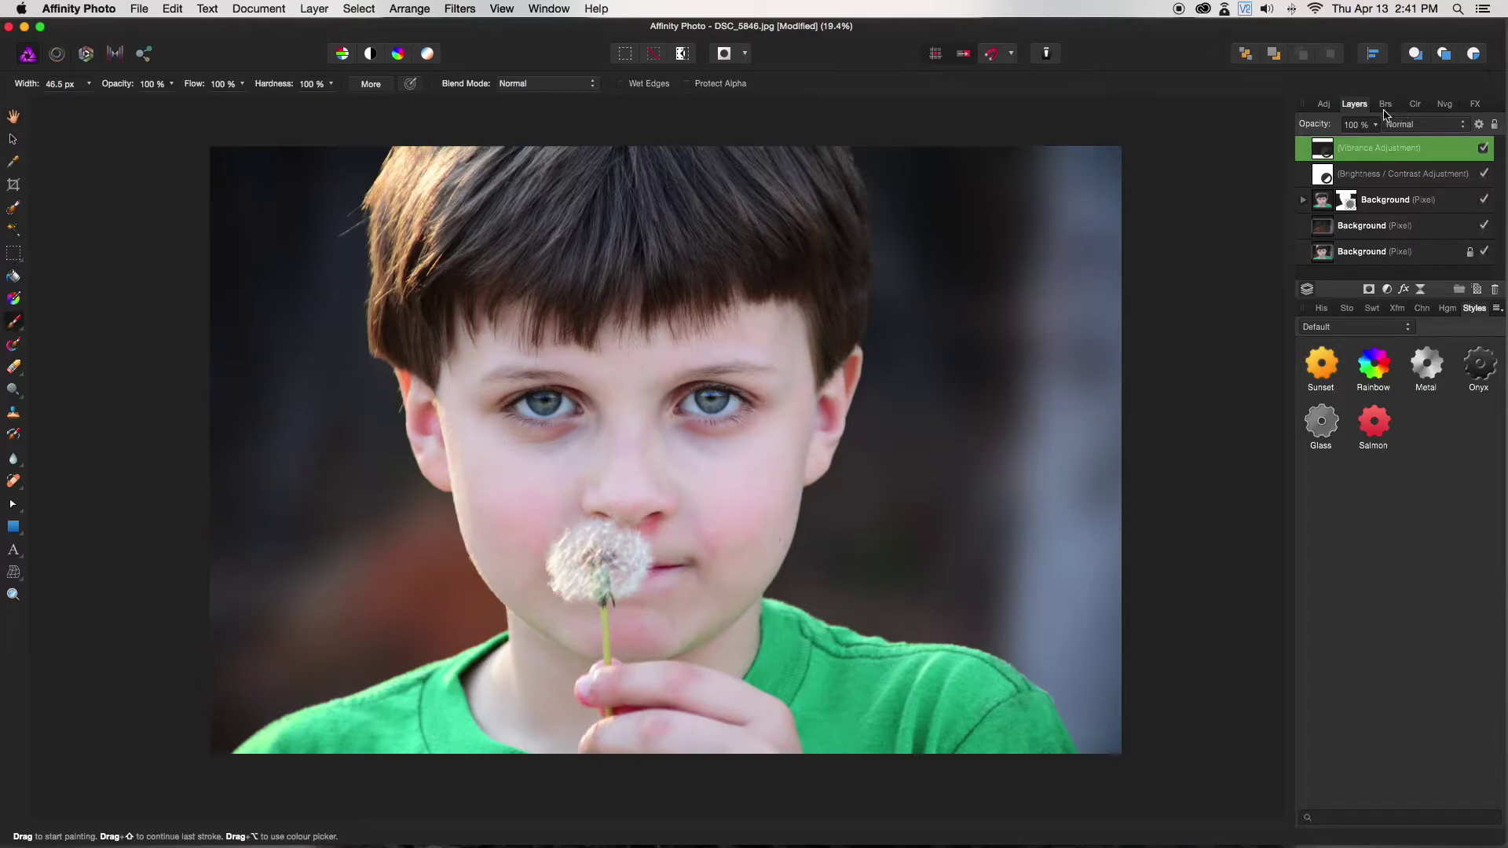
left_click(1412, 105)
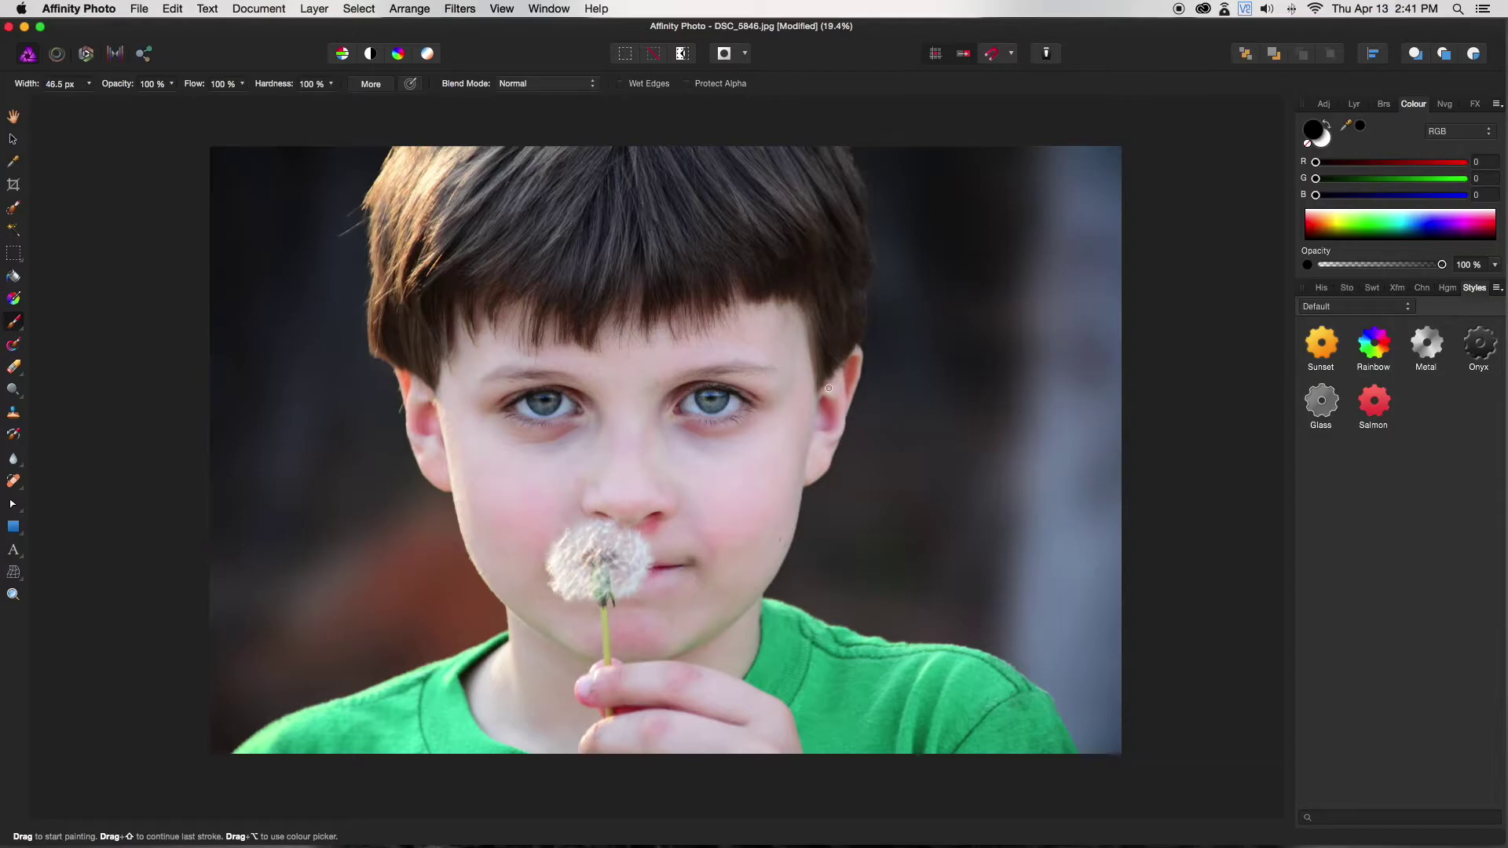
key("bracketright")
key("bracketright")
key("bracketright")
key("bracketright")
key("bracketright")
key("bracketright")
key("bracketright")
key("bracketright")
left_click(1322, 139)
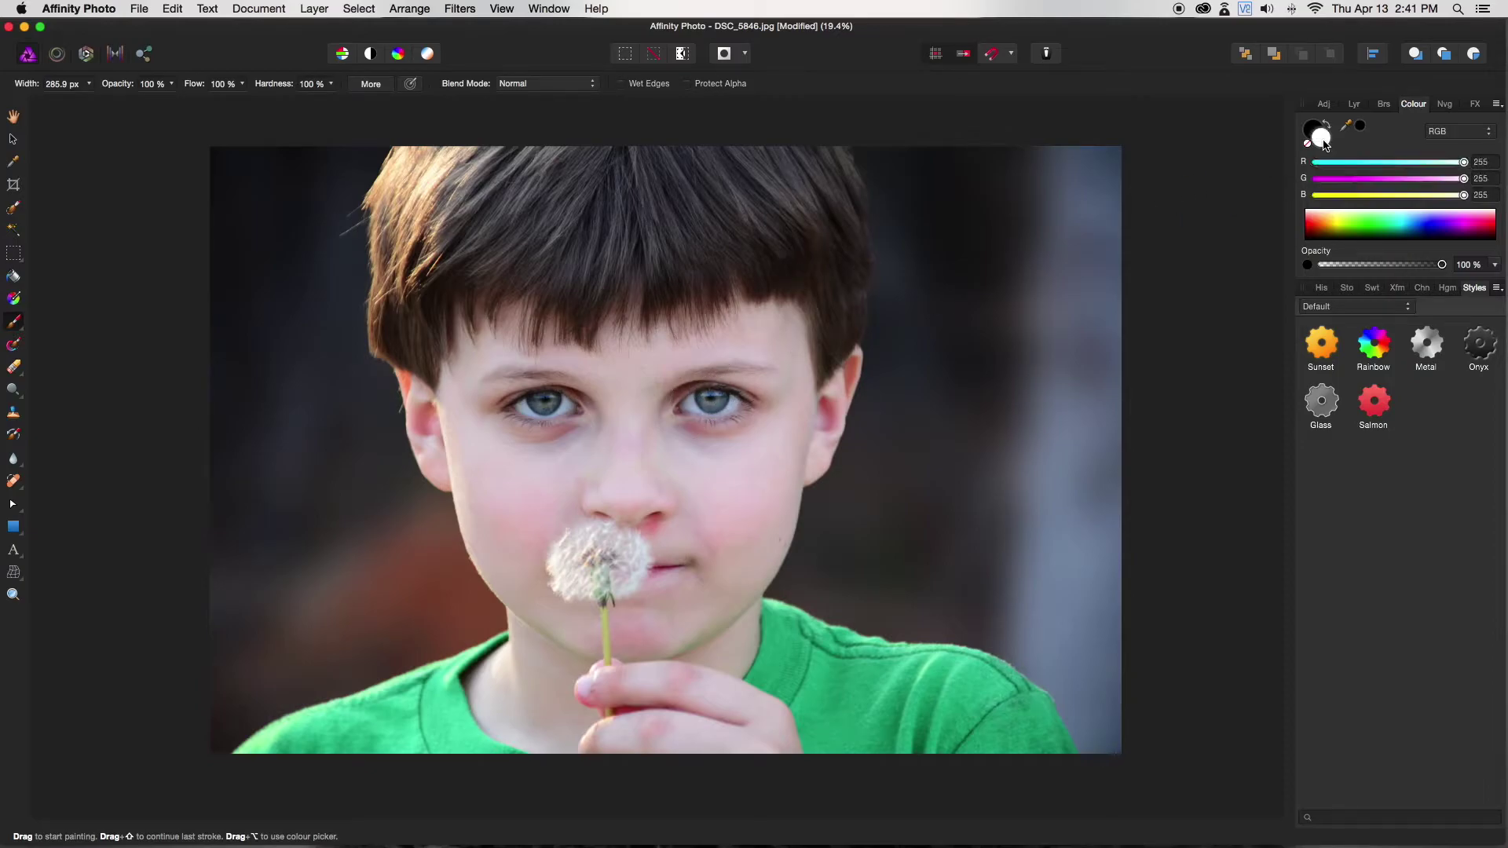
- Paint the vibrance effect onto both of the boy's irises with a 77.9 px brush
key("bracketleft")
key("bracketleft")
key("bracketleft")
key("bracketleft")
key("bracketleft")
key("bracketleft")
key("bracketleft")
key("bracketleft")
scroll(714, 404, "up", 5)
mouse_move(684, 390)
left_mouse_down()
mouse_move(717, 411)
mouse_move(753, 387)
mouse_move(730, 415)
mouse_move(685, 399)
mouse_move(692, 382)
mouse_move(742, 389)
left_mouse_up()
mouse_move(162, 393)
left_mouse_down()
mouse_move(115, 420)
mouse_move(102, 400)
mouse_move(154, 387)
mouse_move(163, 416)
mouse_move(119, 418)
mouse_move(131, 389)
mouse_move(170, 393)
mouse_move(135, 400)
left_mouse_up()
key("super+0")
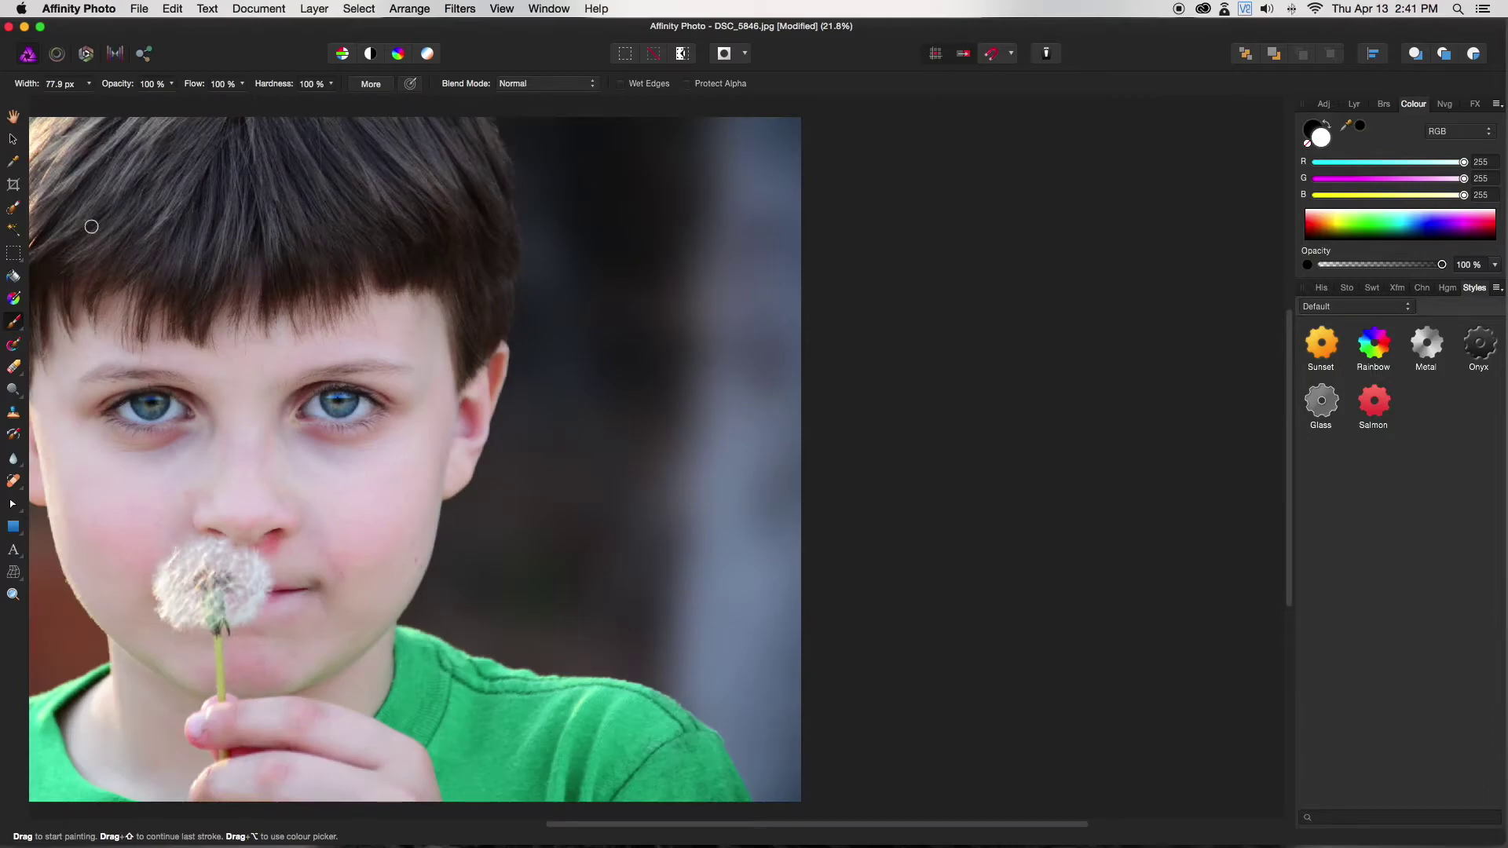
- Lighten the midtones of the boy's right iris on the masked Background layer with a 93.4 px Dodge Brush
left_click(14, 116)
left_click_drag(266, 474, 573, 462)
scroll(529, 435, "up", 3)
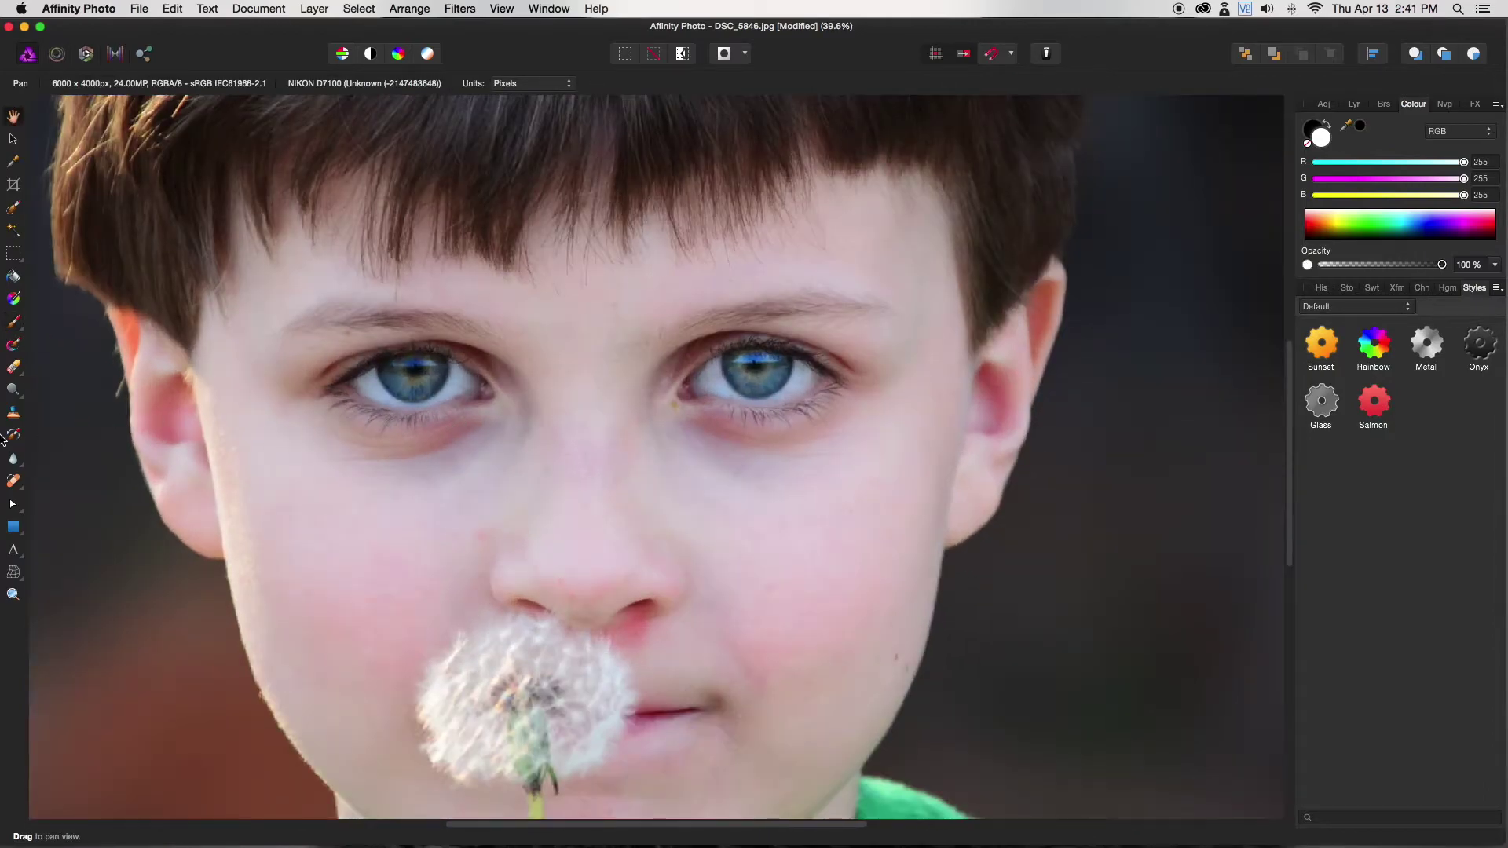
left_click(14, 393)
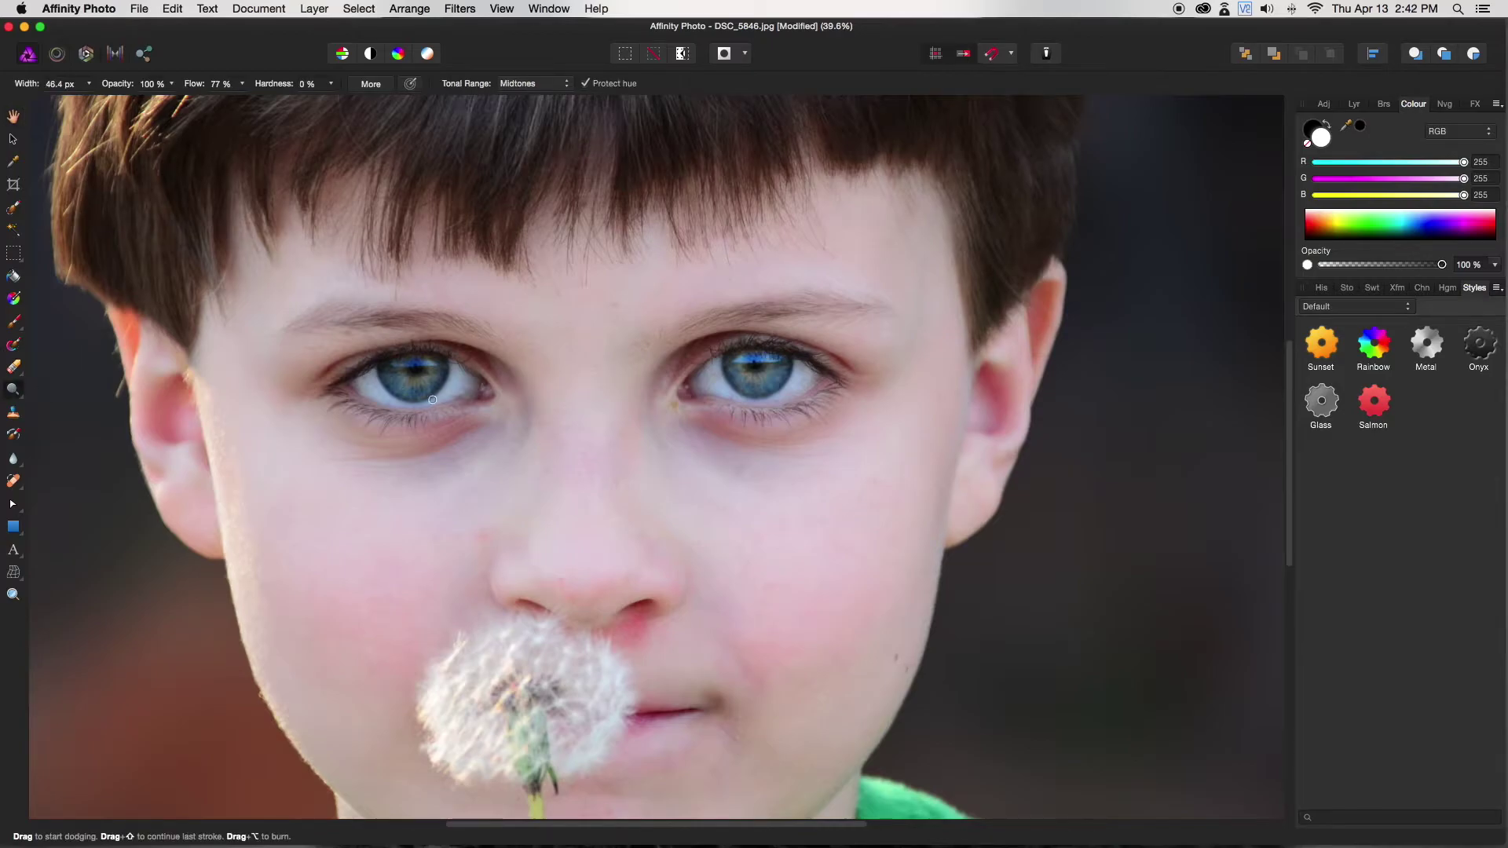
scroll(373, 377, "up", 4)
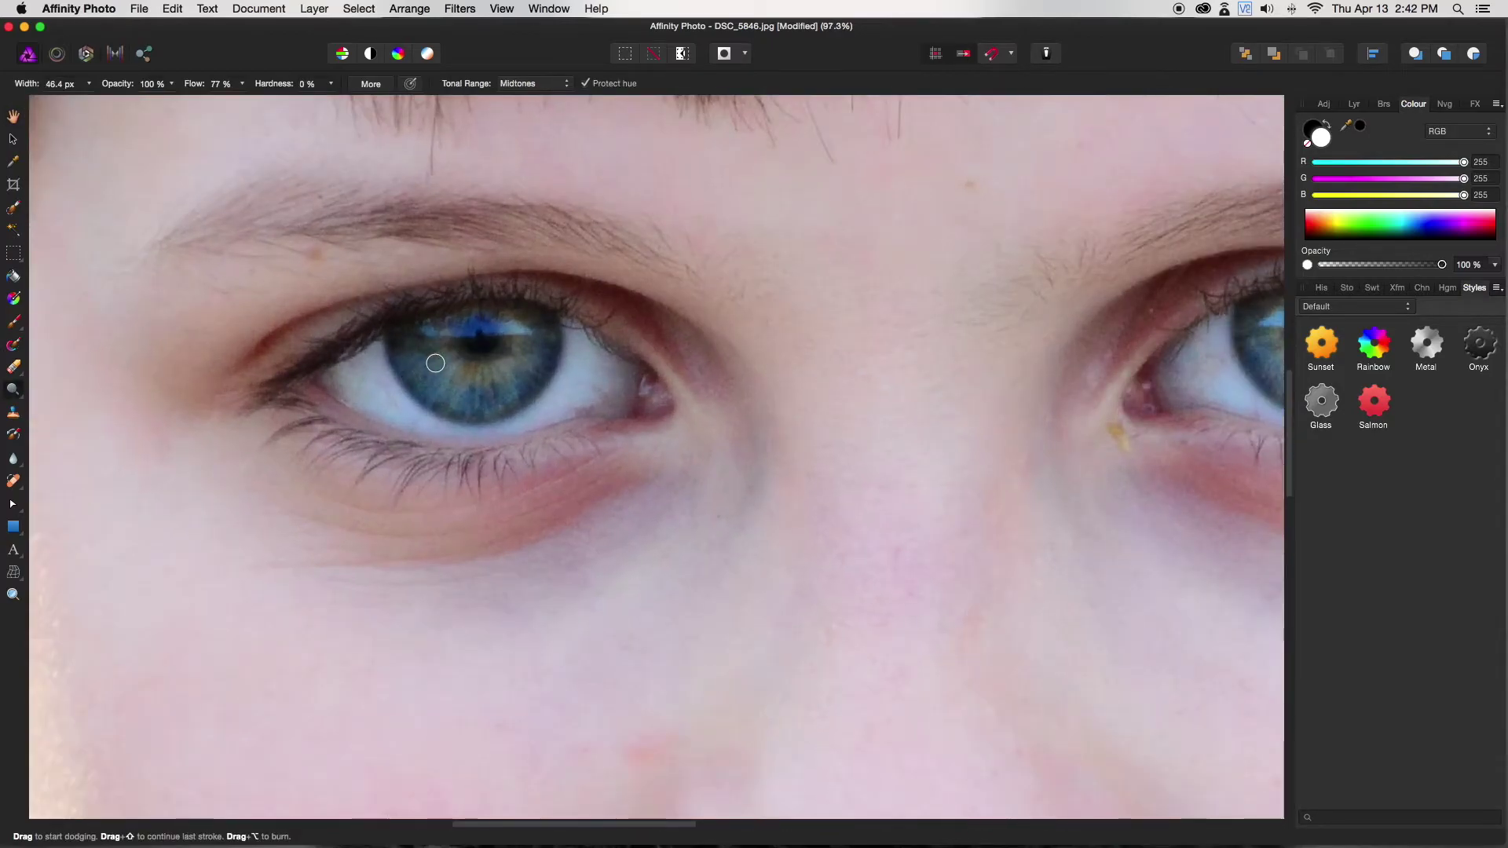
key("bracketright")
key("bracketright")
key("bracketright")
left_click(1355, 105)
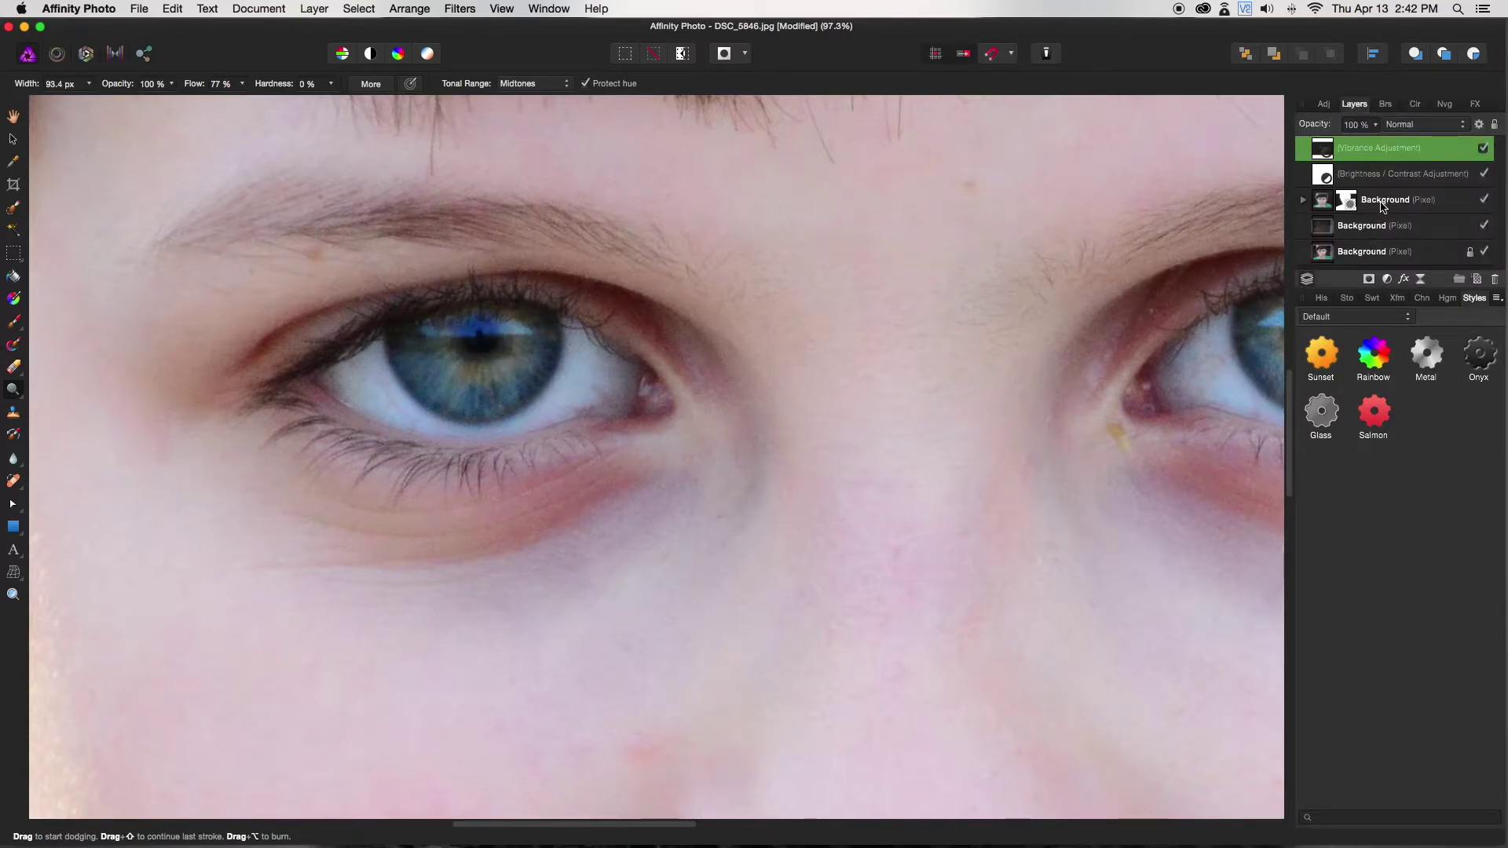
left_click(1383, 205)
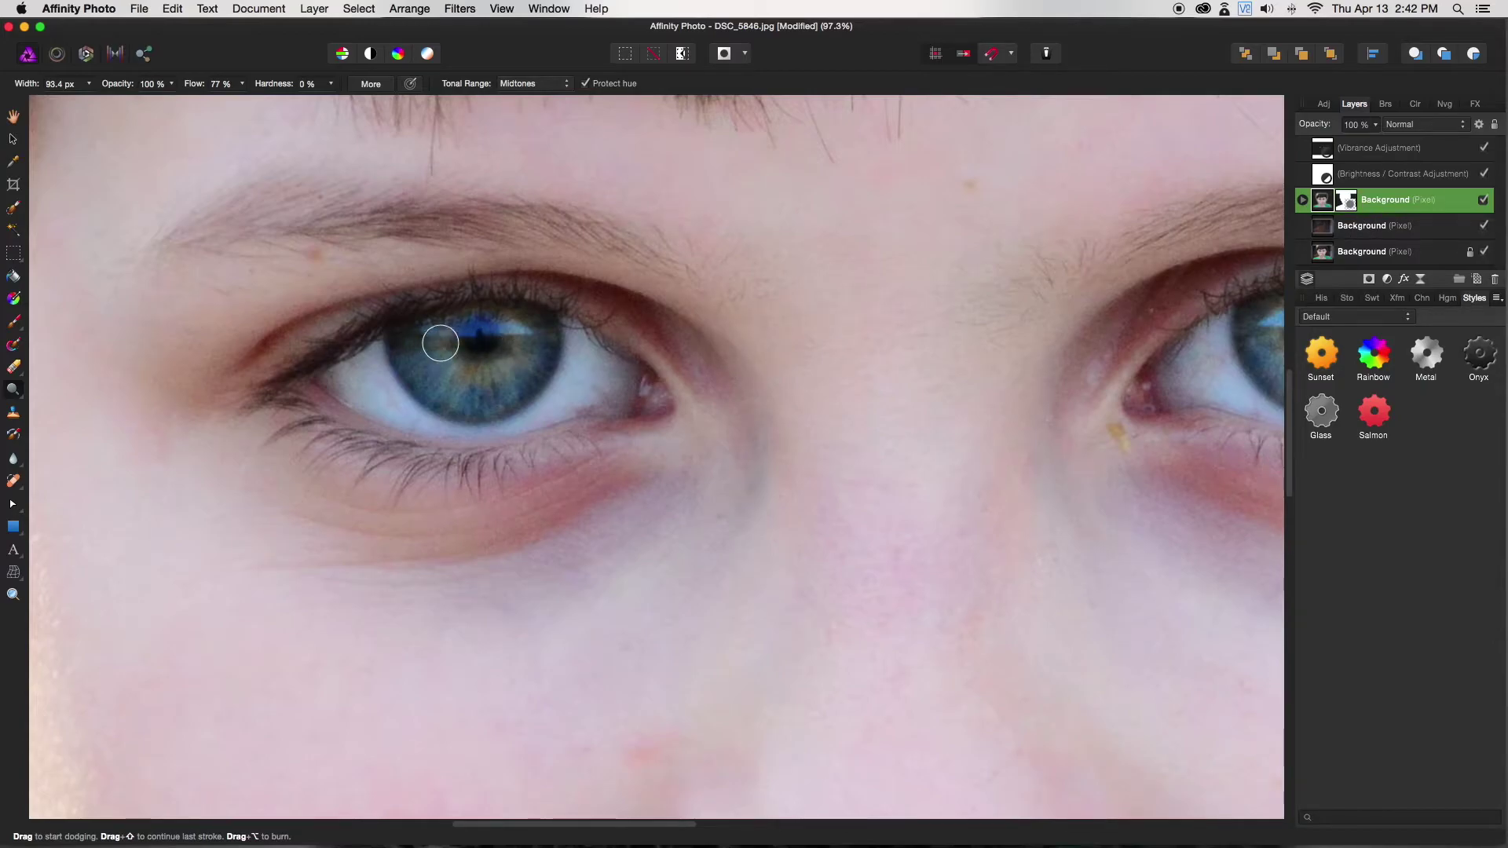
mouse_move(438, 353)
left_mouse_down()
mouse_move(492, 377)
mouse_move(515, 310)
left_mouse_up()
key("super+0")
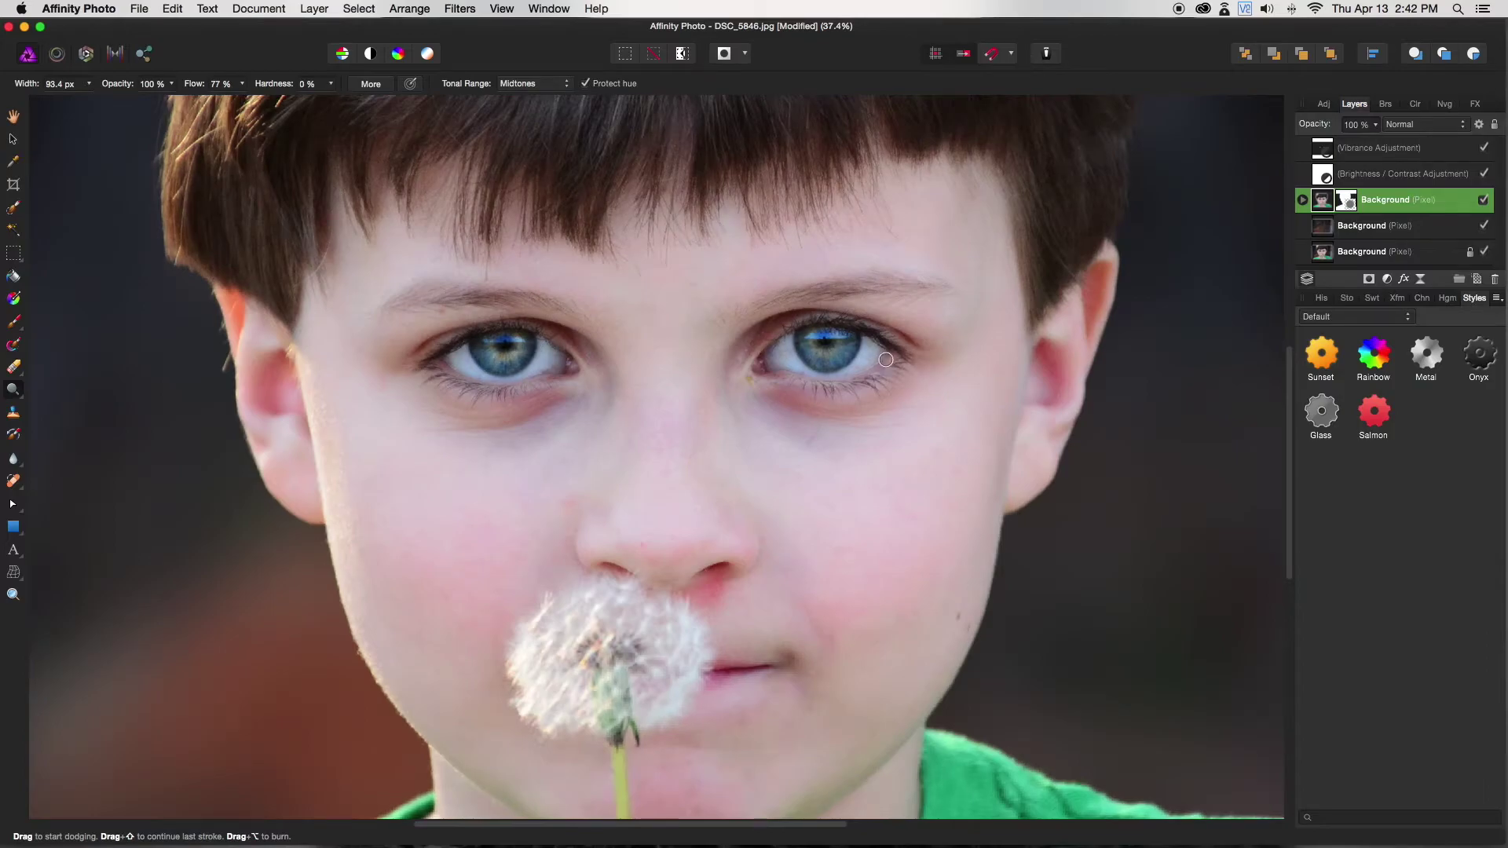
- Dodge the midtones of the boy's left iris on the masked Background layer
scroll(864, 358, "up", 5)
mouse_move(734, 308)
left_mouse_down()
mouse_move(746, 341)
mouse_move(802, 336)
mouse_move(818, 315)
mouse_move(807, 274)
left_mouse_up()
scroll(639, 352, "down", 6)
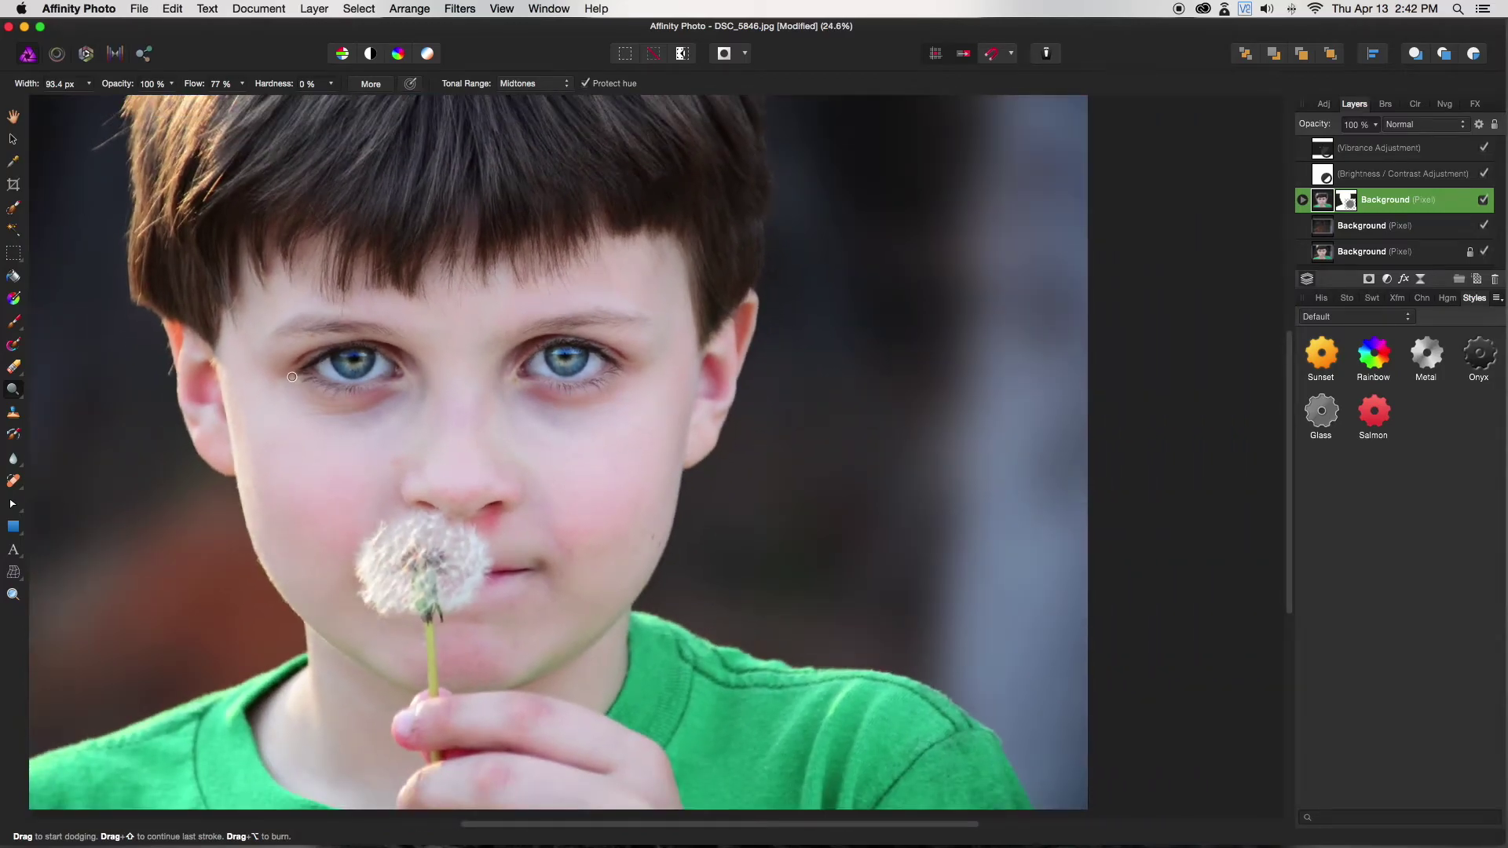
- Set the Dodge Brush opacity to 73% and go over the boy's right iris again
scroll(294, 379, "up", 2)
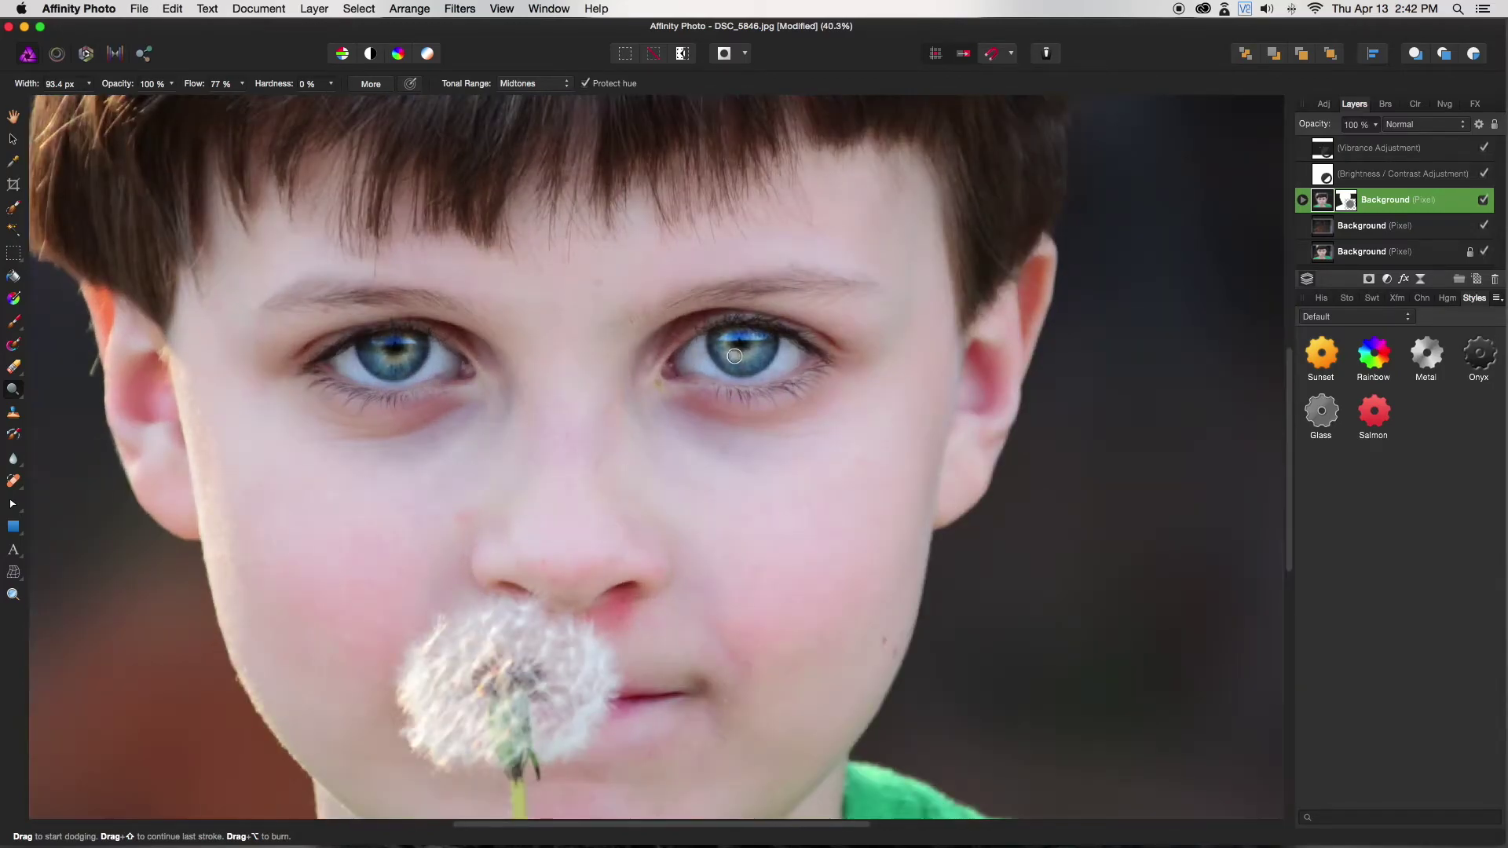
scroll(369, 349, "up", 2)
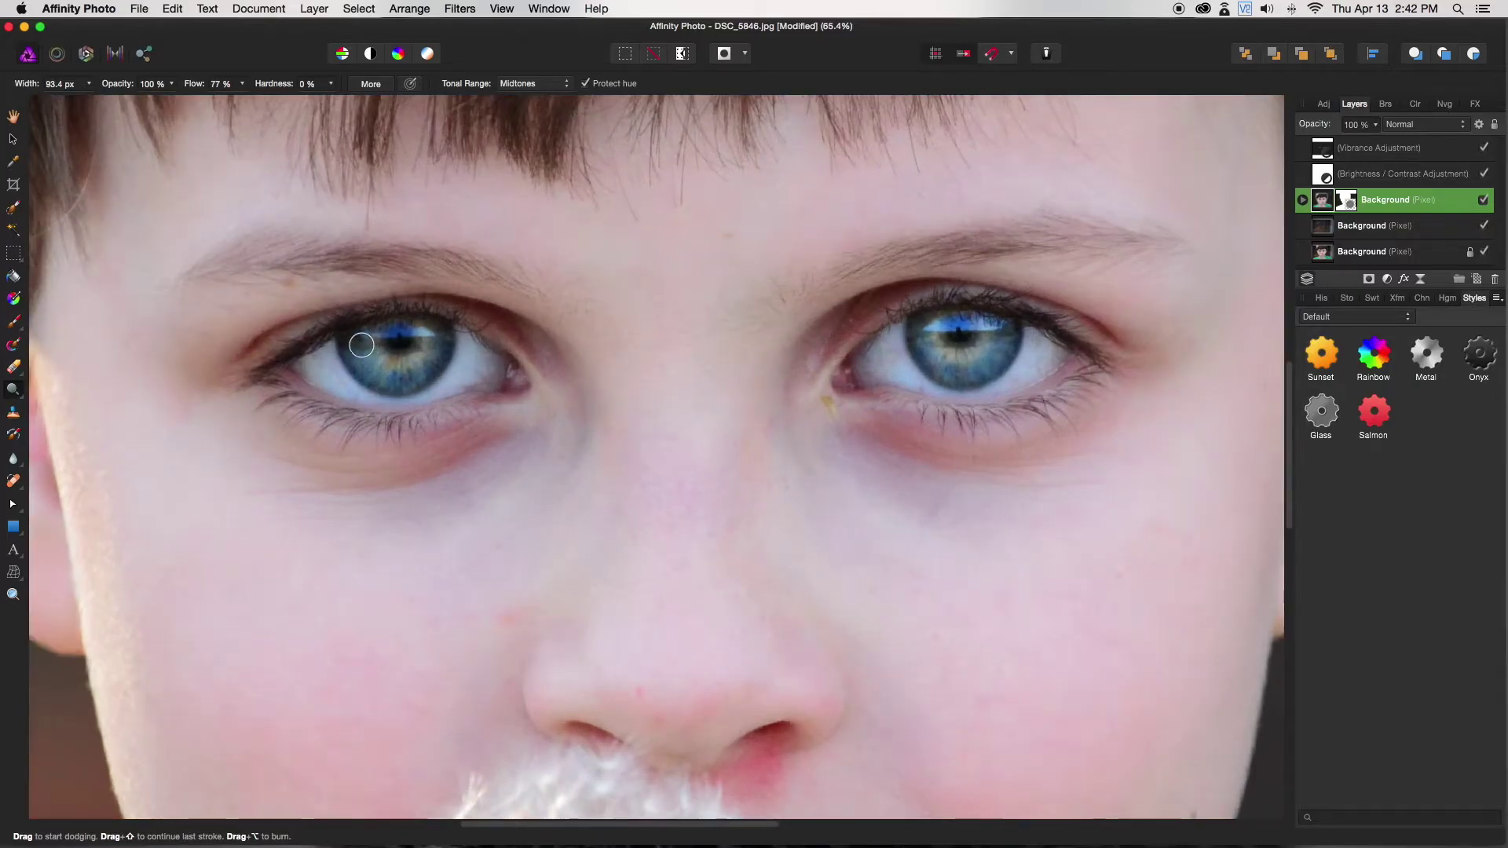
left_click(171, 83)
left_click_drag(178, 102, 135, 102)
scroll(353, 347, "up", 2)
mouse_move(354, 346)
left_mouse_down()
mouse_move(414, 393)
mouse_move(446, 384)
mouse_move(465, 337)
left_mouse_up()
scroll(466, 337, "down", 3)
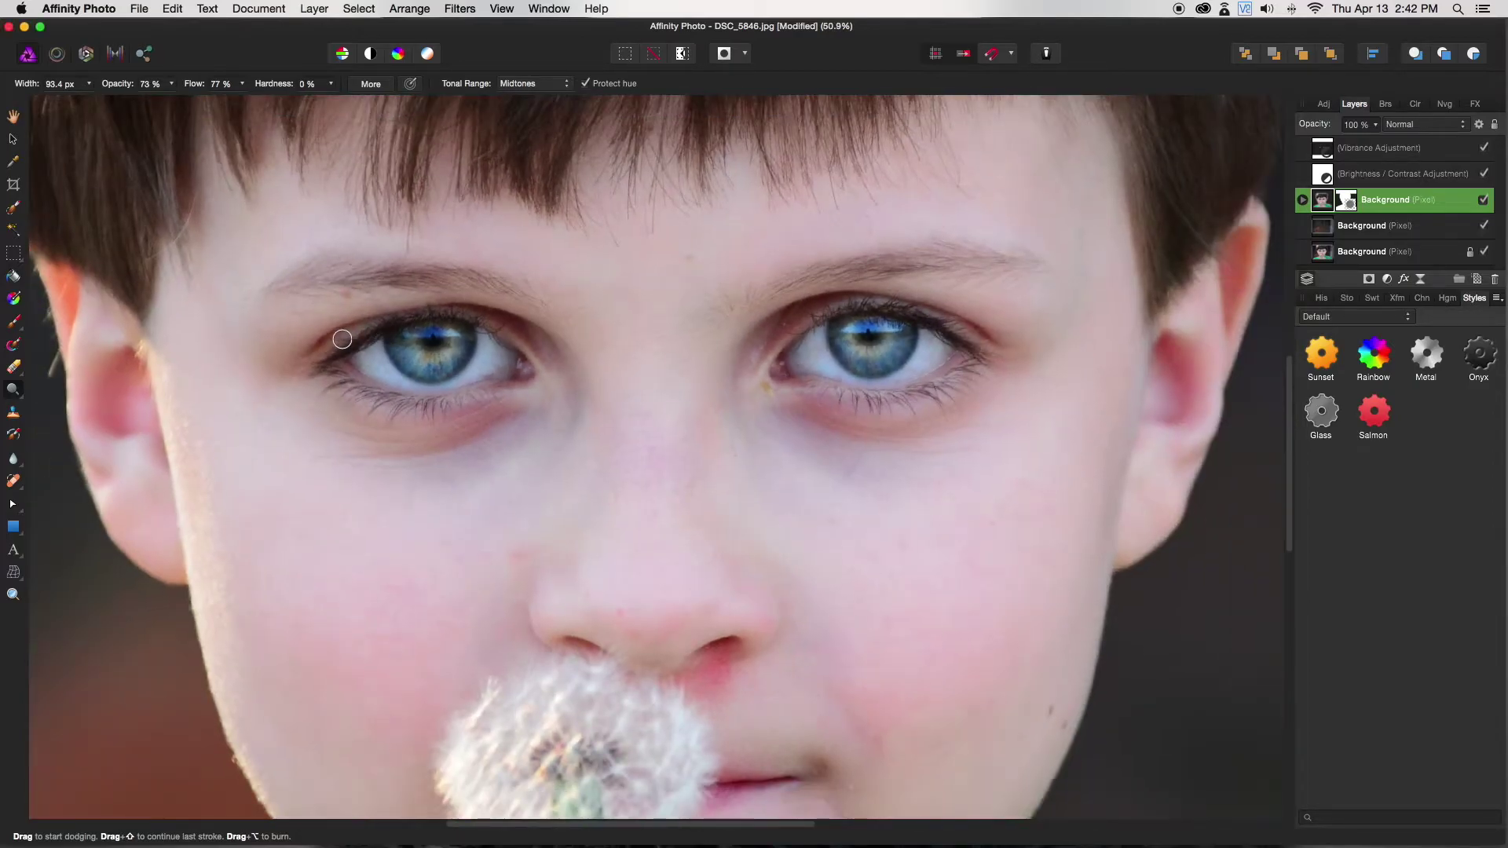
scroll(257, 346, "down", 2)
scroll(257, 345, "down", 1)
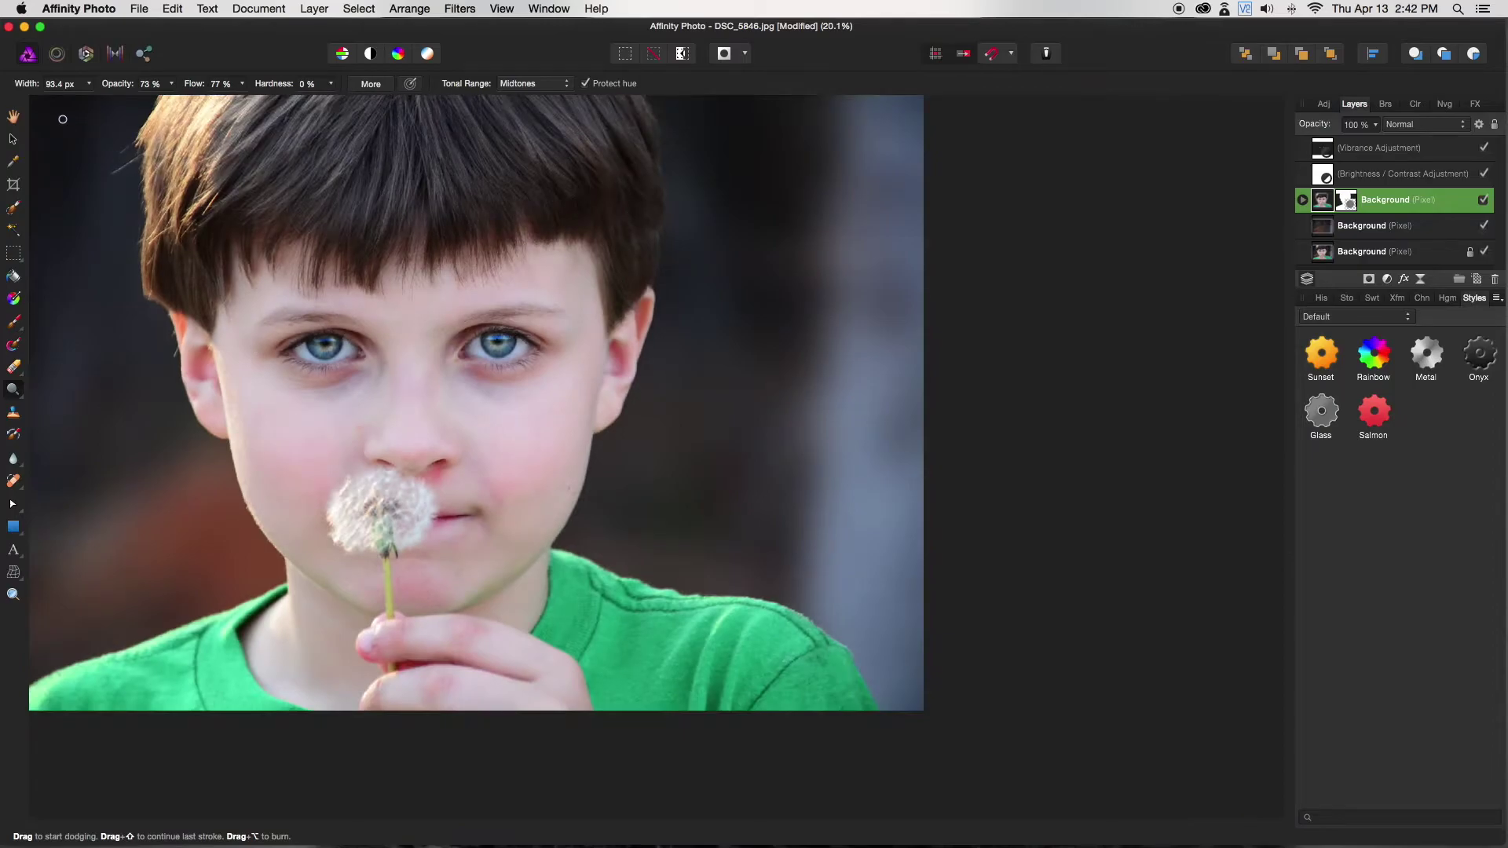
- Examine the boy's eyes, face and dandelion up close and in the whole portrait
left_click(14, 123)
left_click_drag(461, 404, 662, 447)
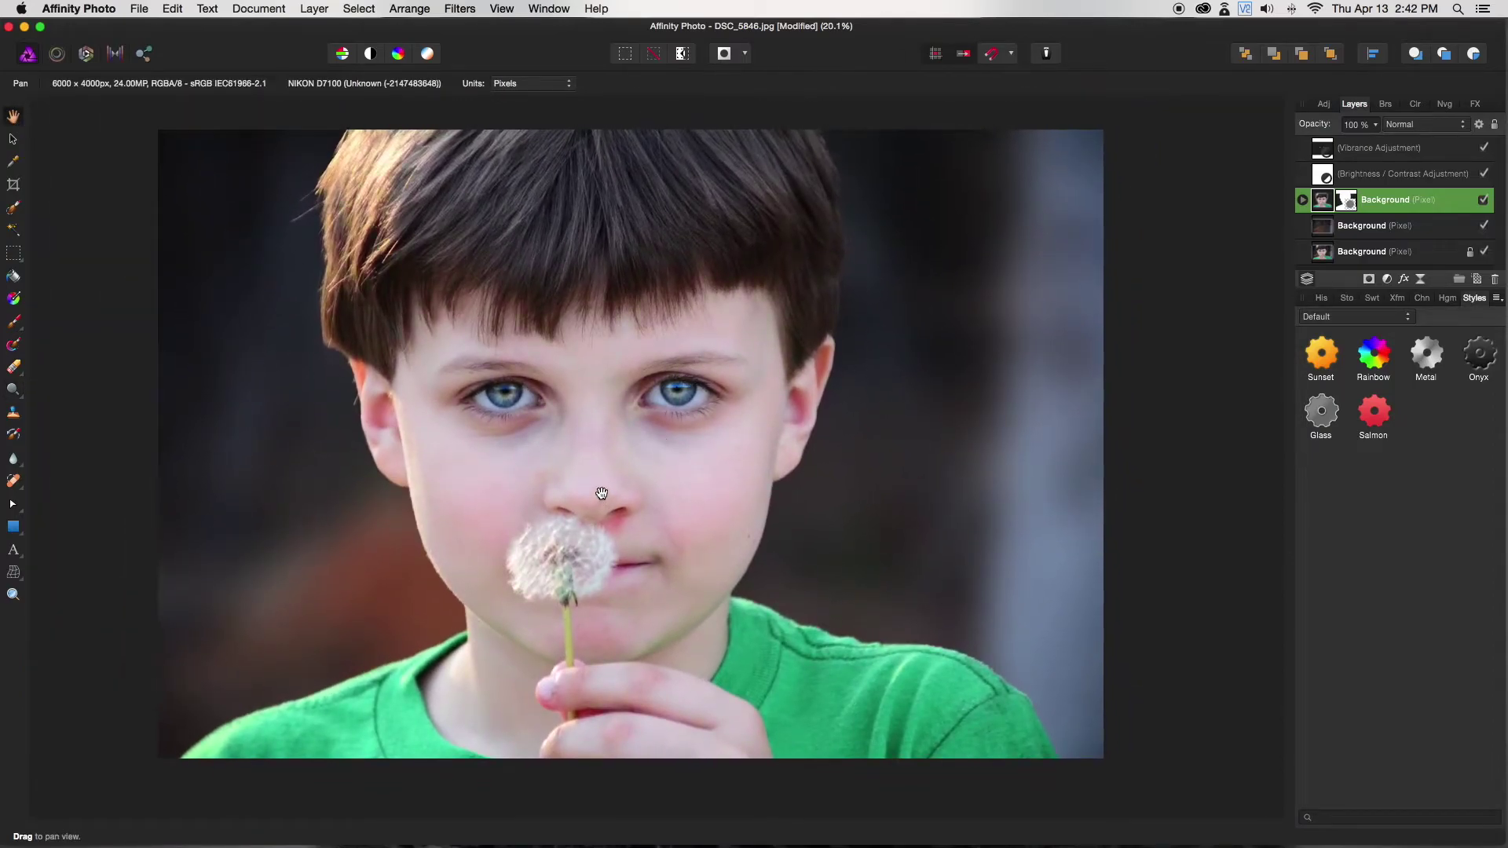
scroll(605, 497, "up", 5)
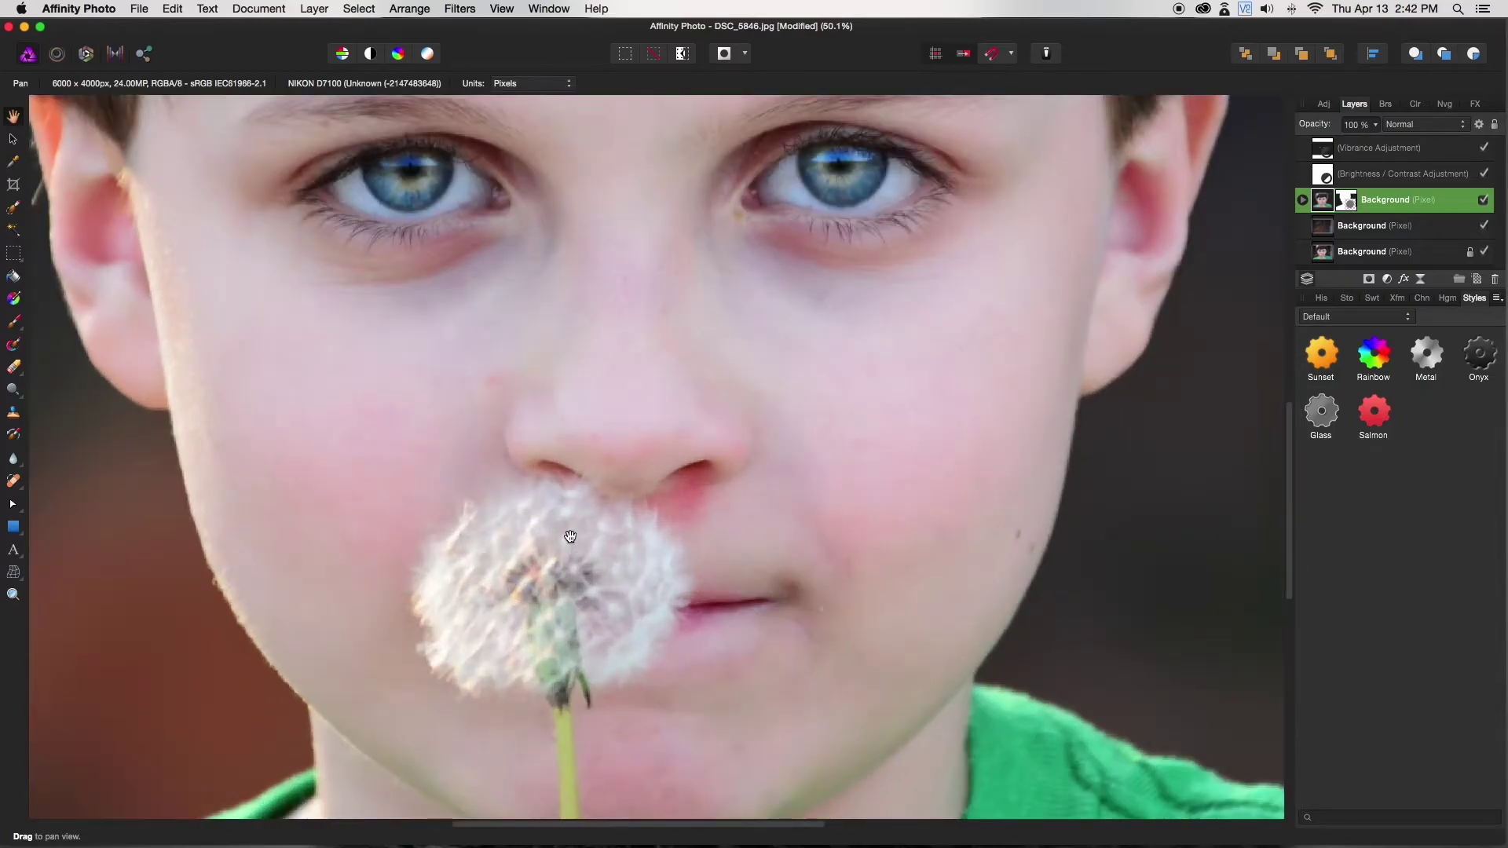
scroll(570, 537, "down", 2)
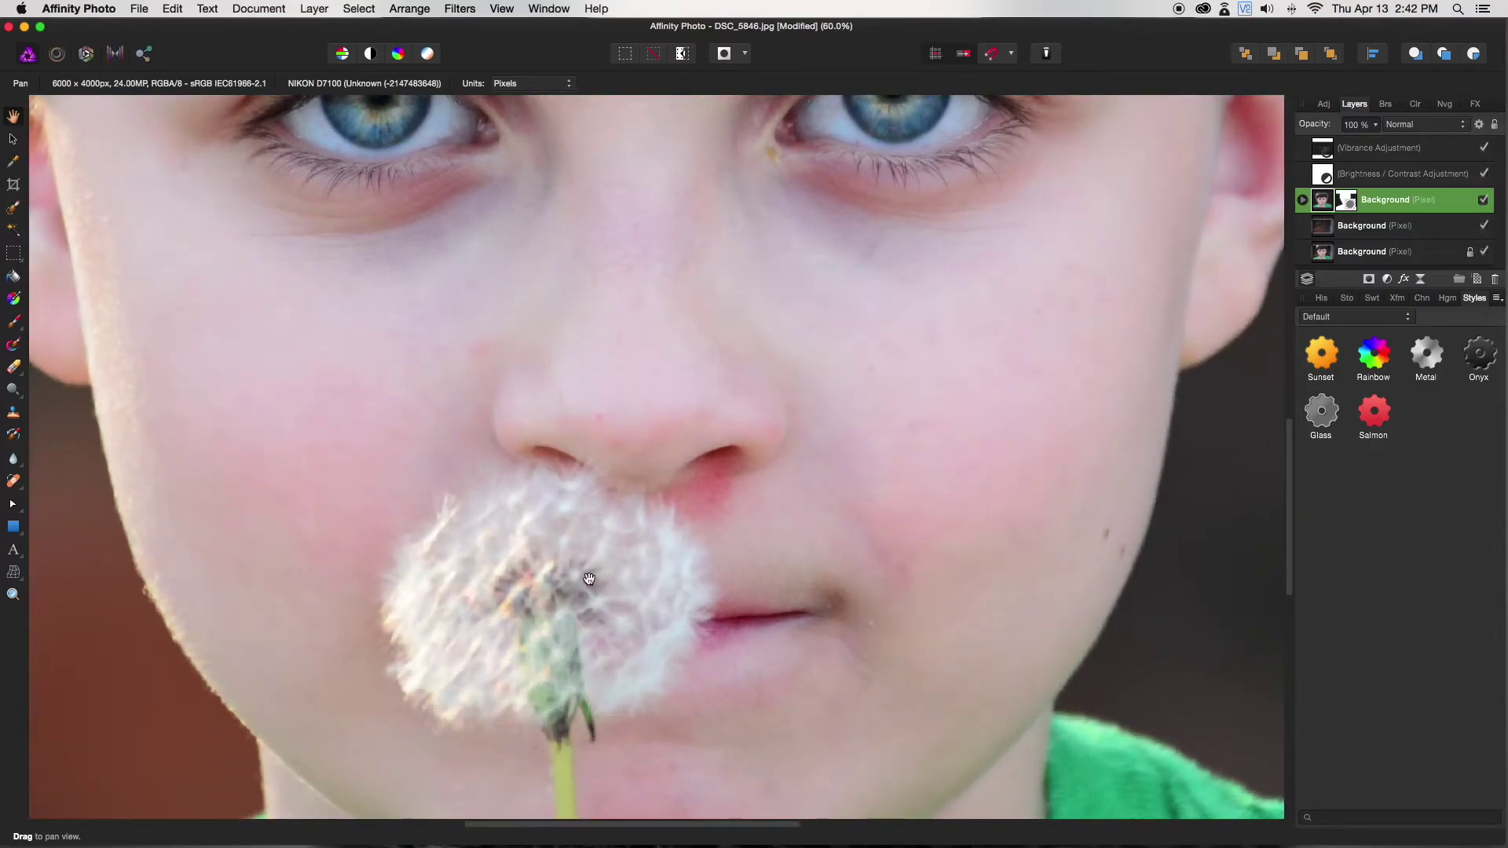
scroll(585, 550, "down", 2)
scroll(584, 550, "down", 3)
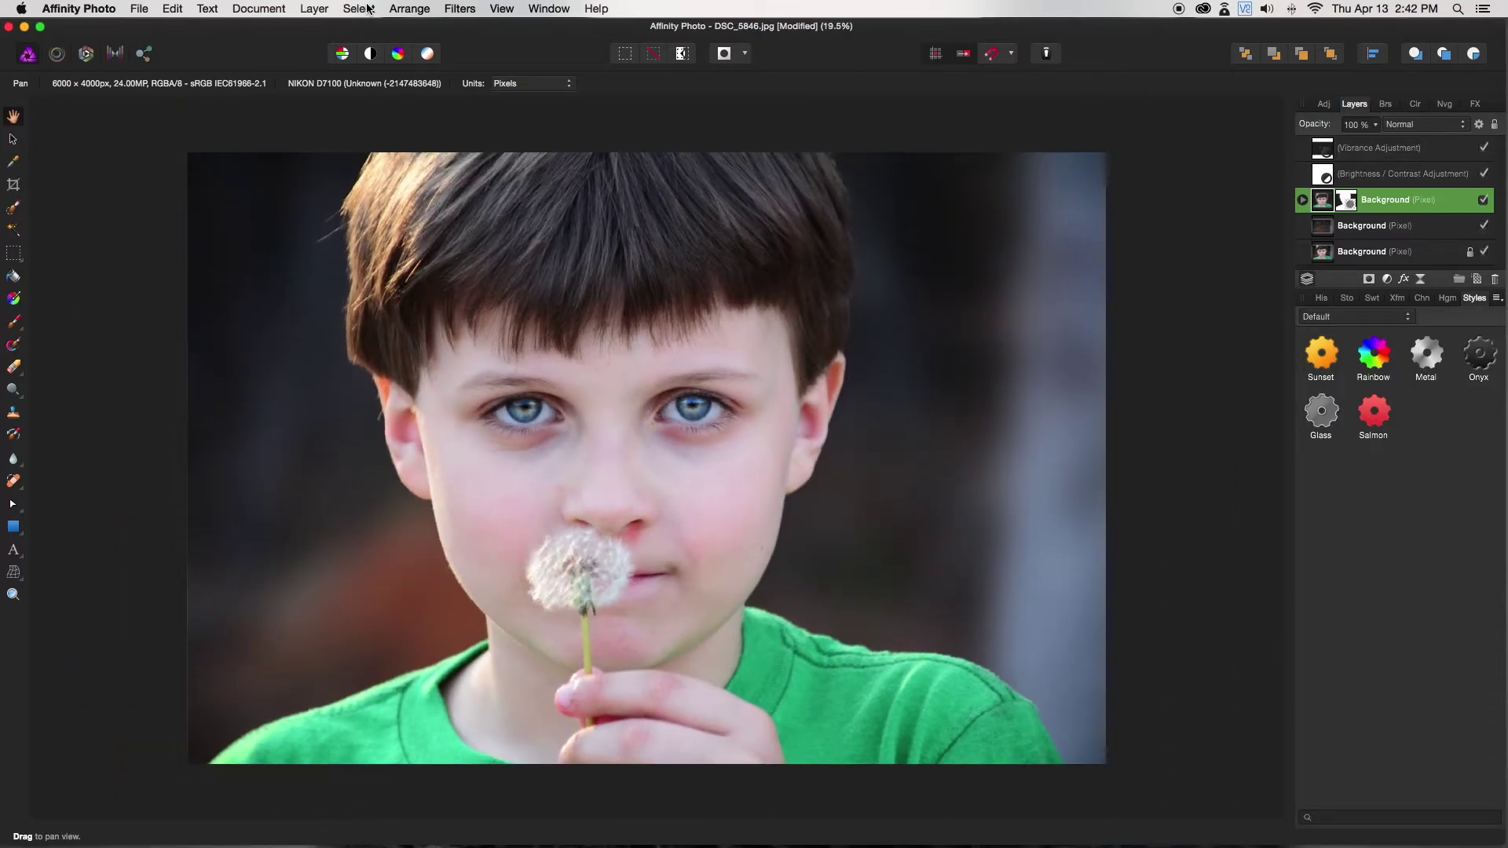
left_click(314, 8)
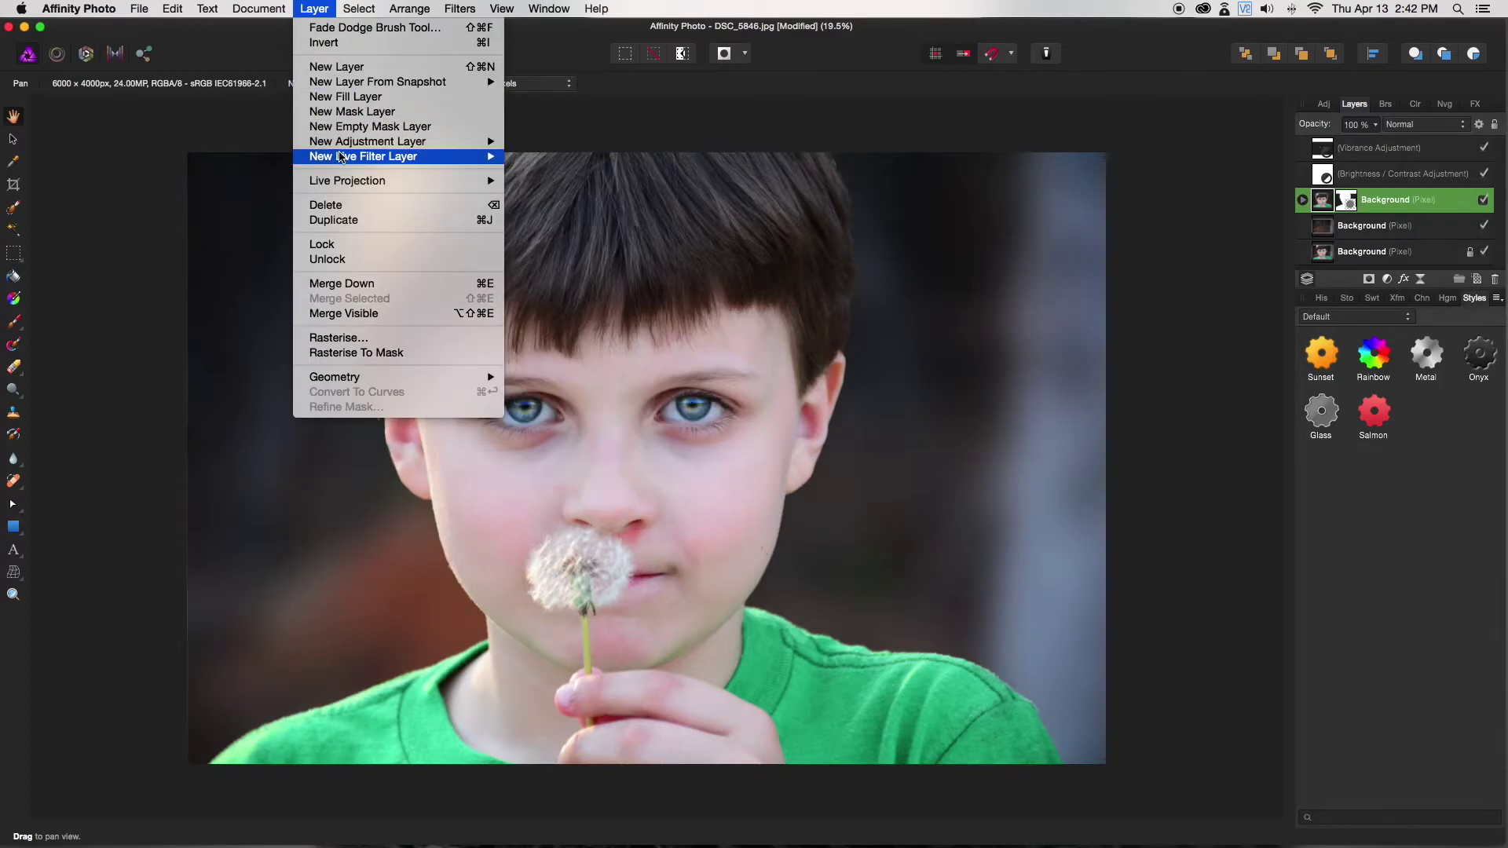
mouse_move(480, 159)
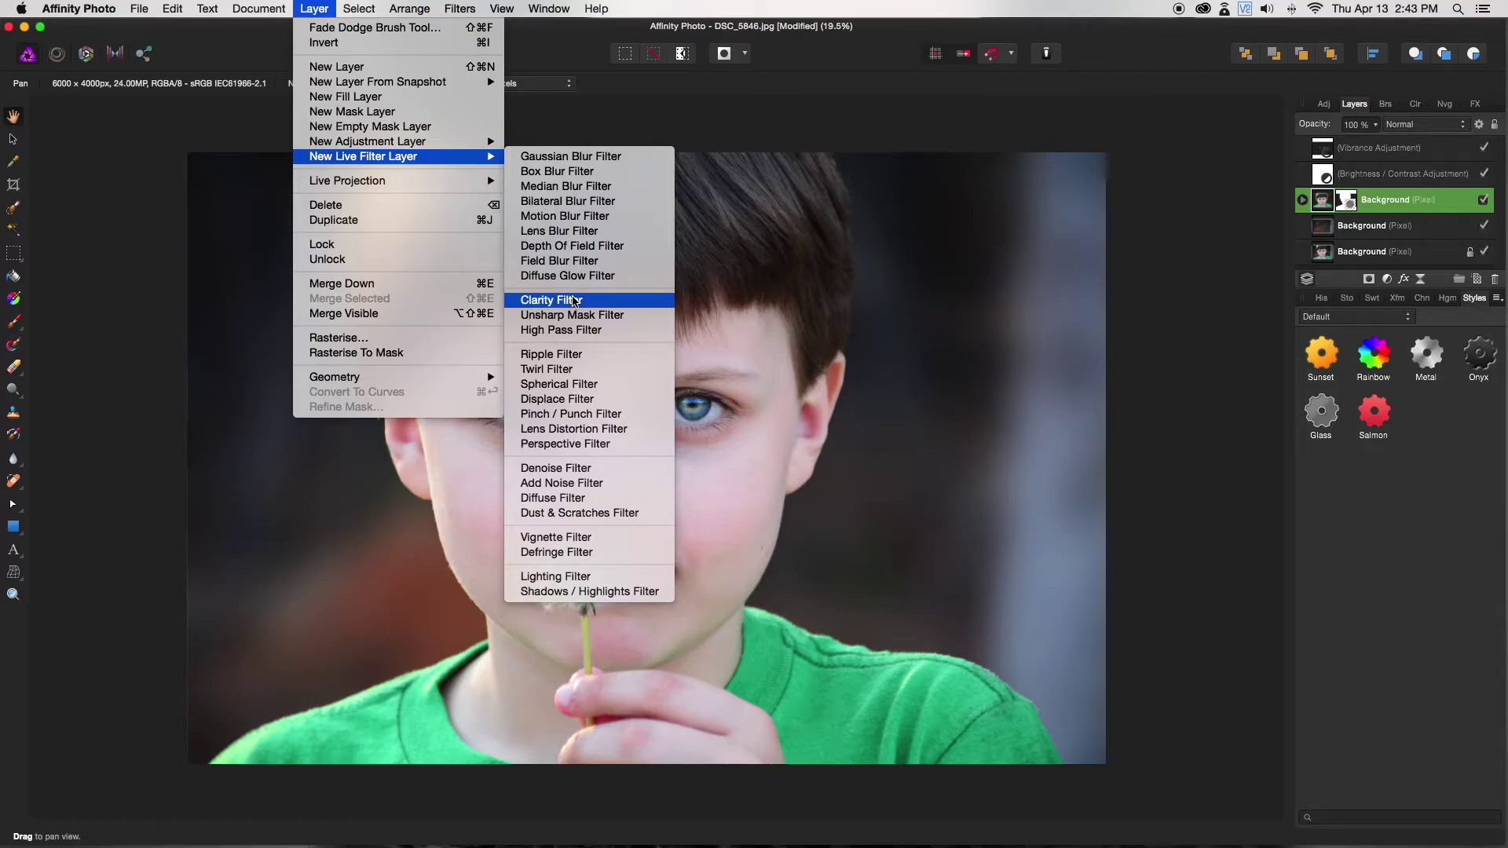
left_click(27, 469)
- Sharpen the dandelion head on the masked Background layer with a 657.8 px Sharpen Brush in Clarity mode
left_click(23, 470)
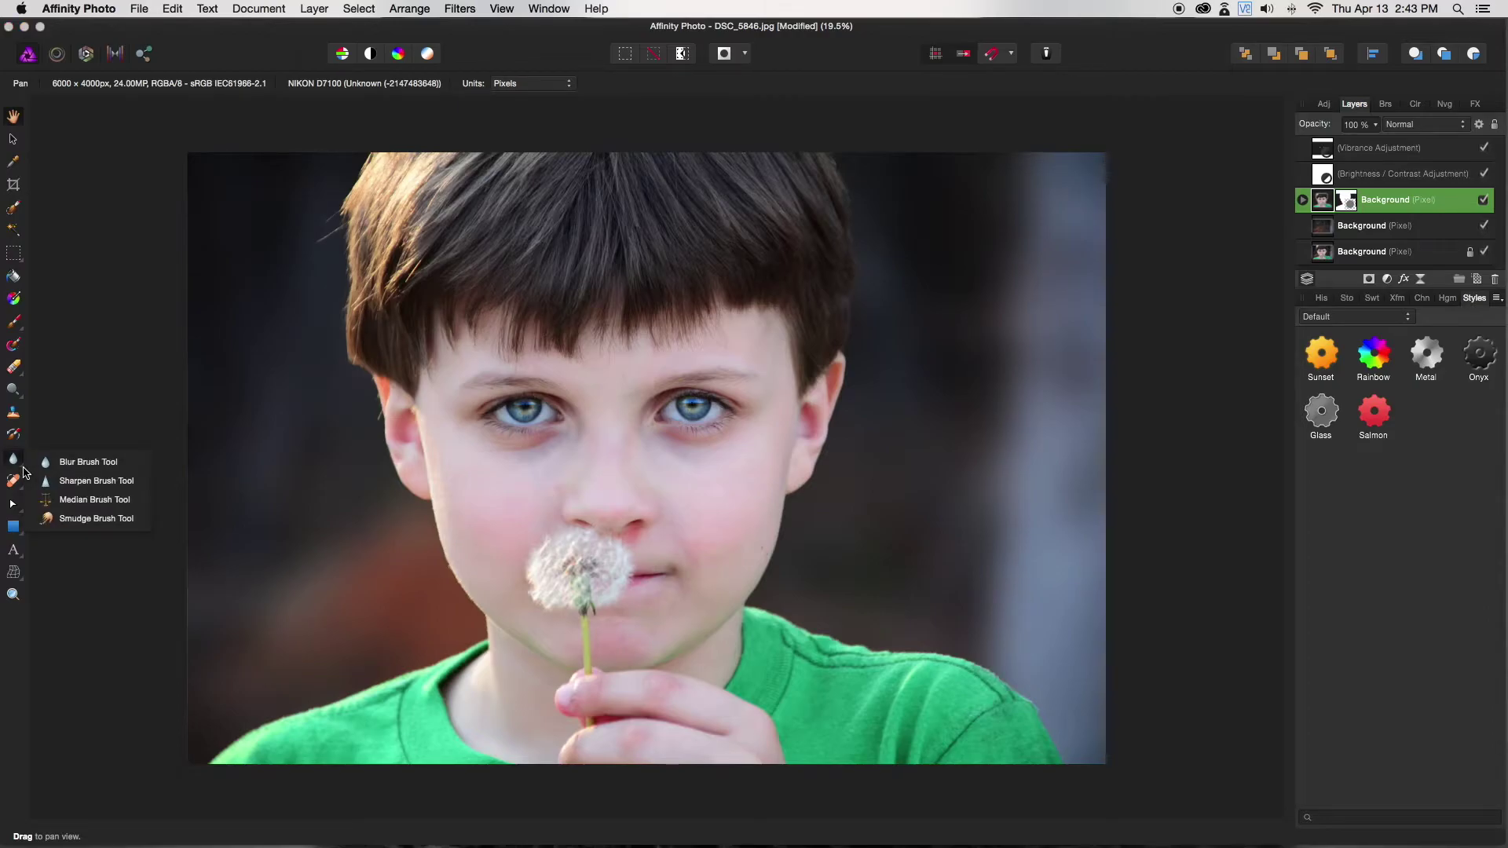
left_click(72, 482)
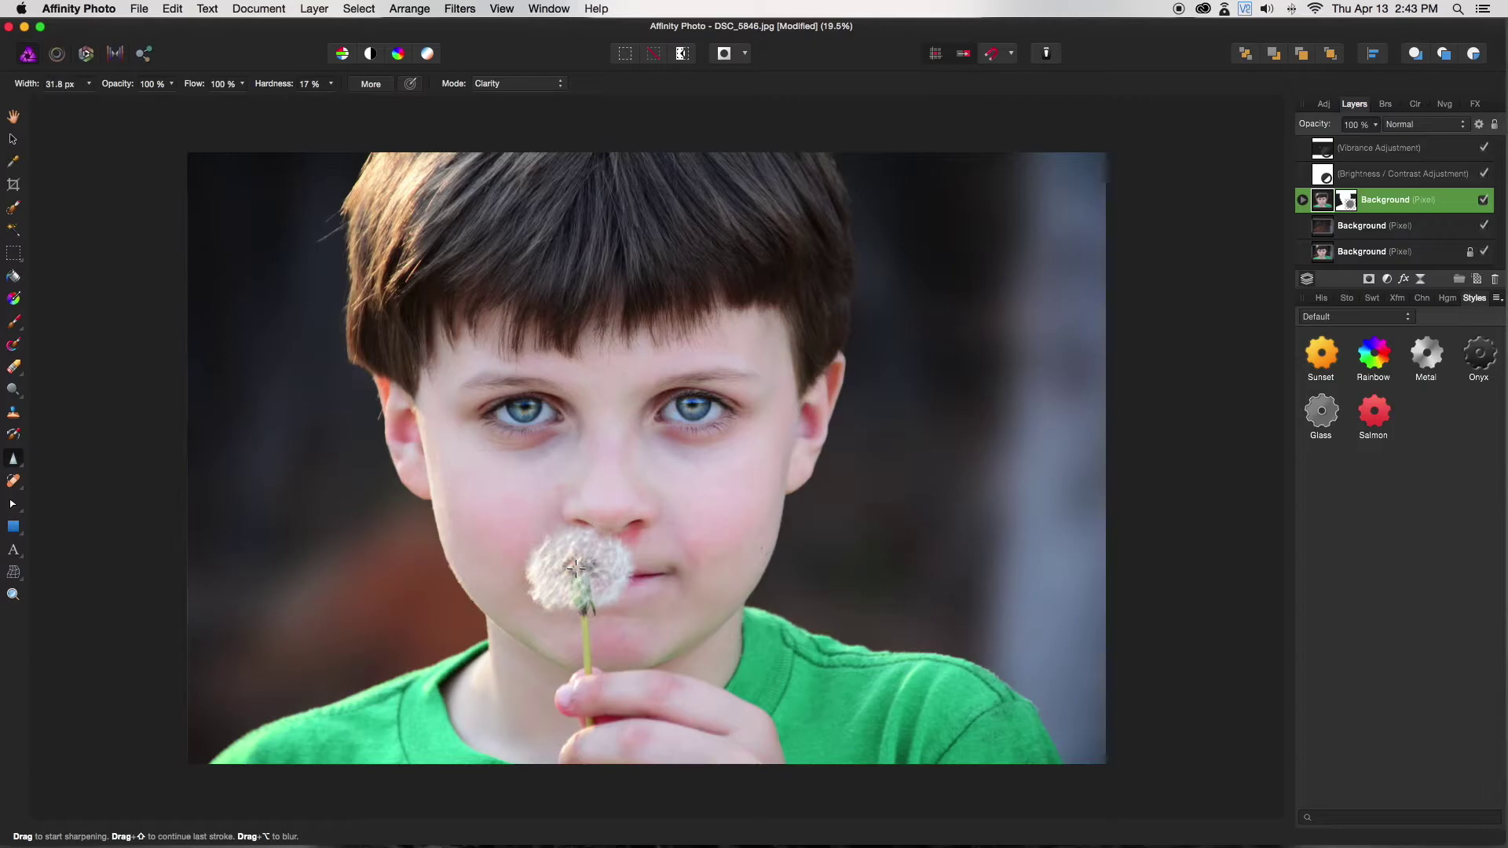
key("bracketright")
key("bracketright")
key("bracketright")
key("bracketright")
key("bracketright")
key("bracketright")
key("bracketright")
key("bracketright")
key("bracketright")
key("bracketright")
scroll(610, 572, "up", 5)
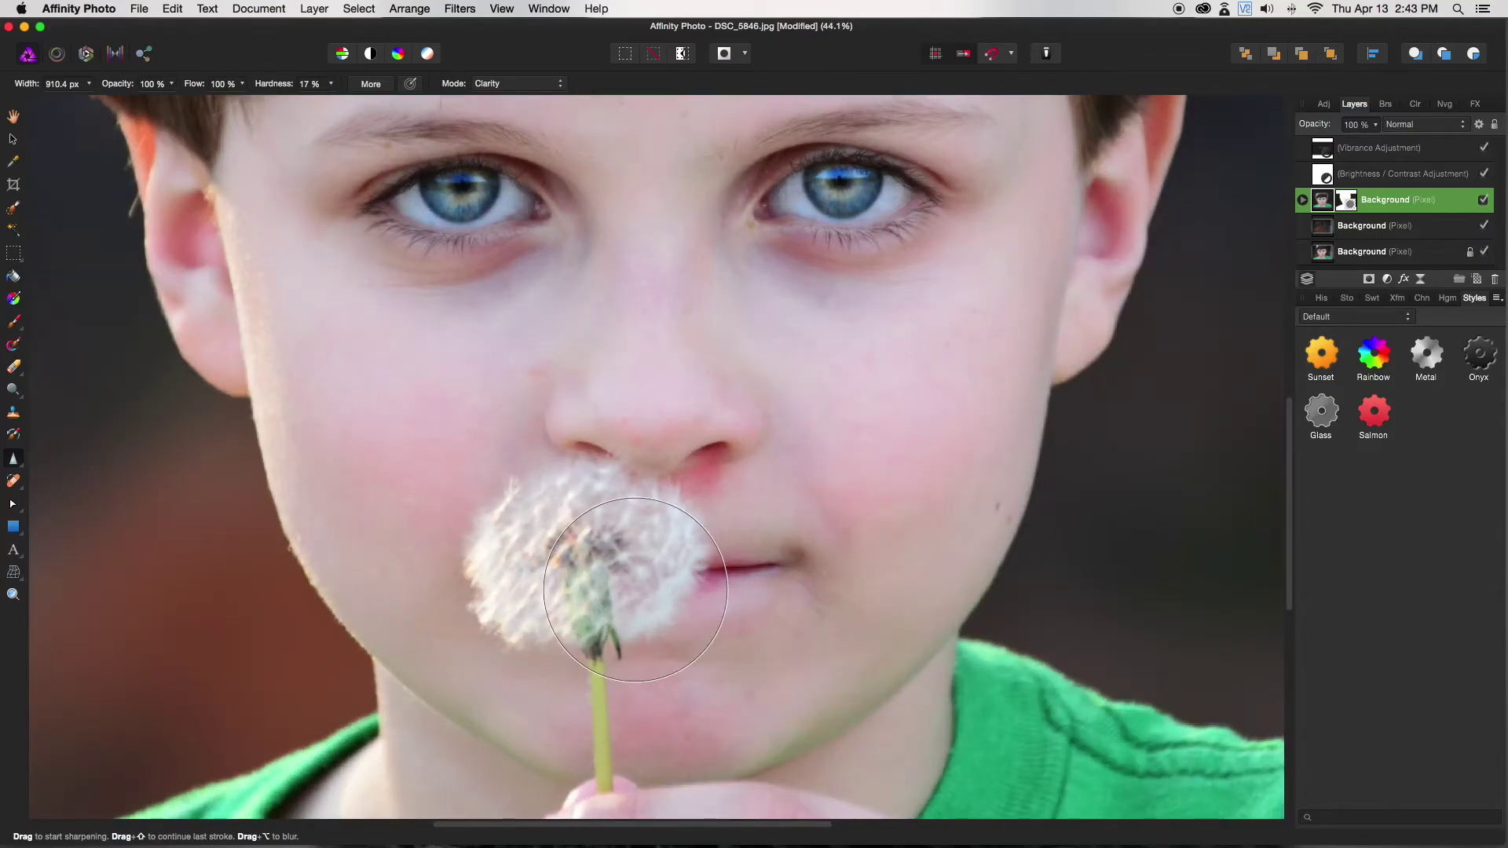
key("bracketleft")
key("bracketleft")
key("bracketleft")
mouse_move(550, 565)
left_mouse_down()
mouse_move(618, 555)
mouse_move(540, 606)
mouse_move(501, 575)
mouse_move(517, 539)
mouse_move(505, 546)
mouse_move(535, 592)
mouse_move(630, 583)
mouse_move(637, 528)
mouse_move(535, 556)
mouse_move(551, 535)
mouse_move(616, 588)
mouse_move(574, 539)
mouse_move(580, 509)
mouse_move(574, 575)
mouse_move(606, 639)
mouse_move(575, 735)
mouse_move(625, 682)
mouse_move(581, 699)
left_mouse_up()
scroll(582, 699, "down", 5)
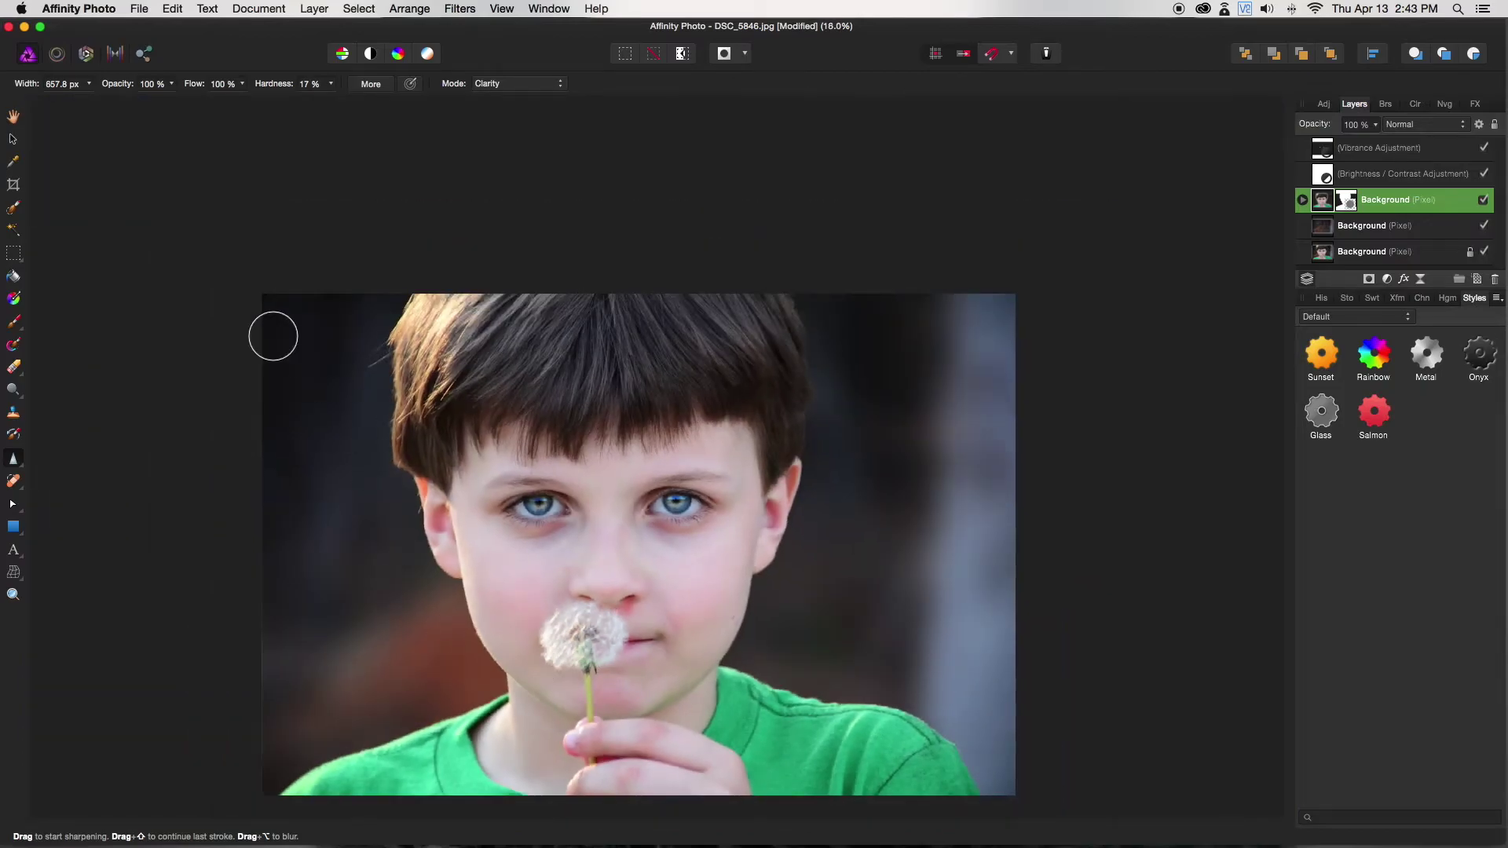
- Merge the masked Background layer down into the blurred Background layer directly beneath it
left_click(14, 117)
scroll(654, 480, "up", 1)
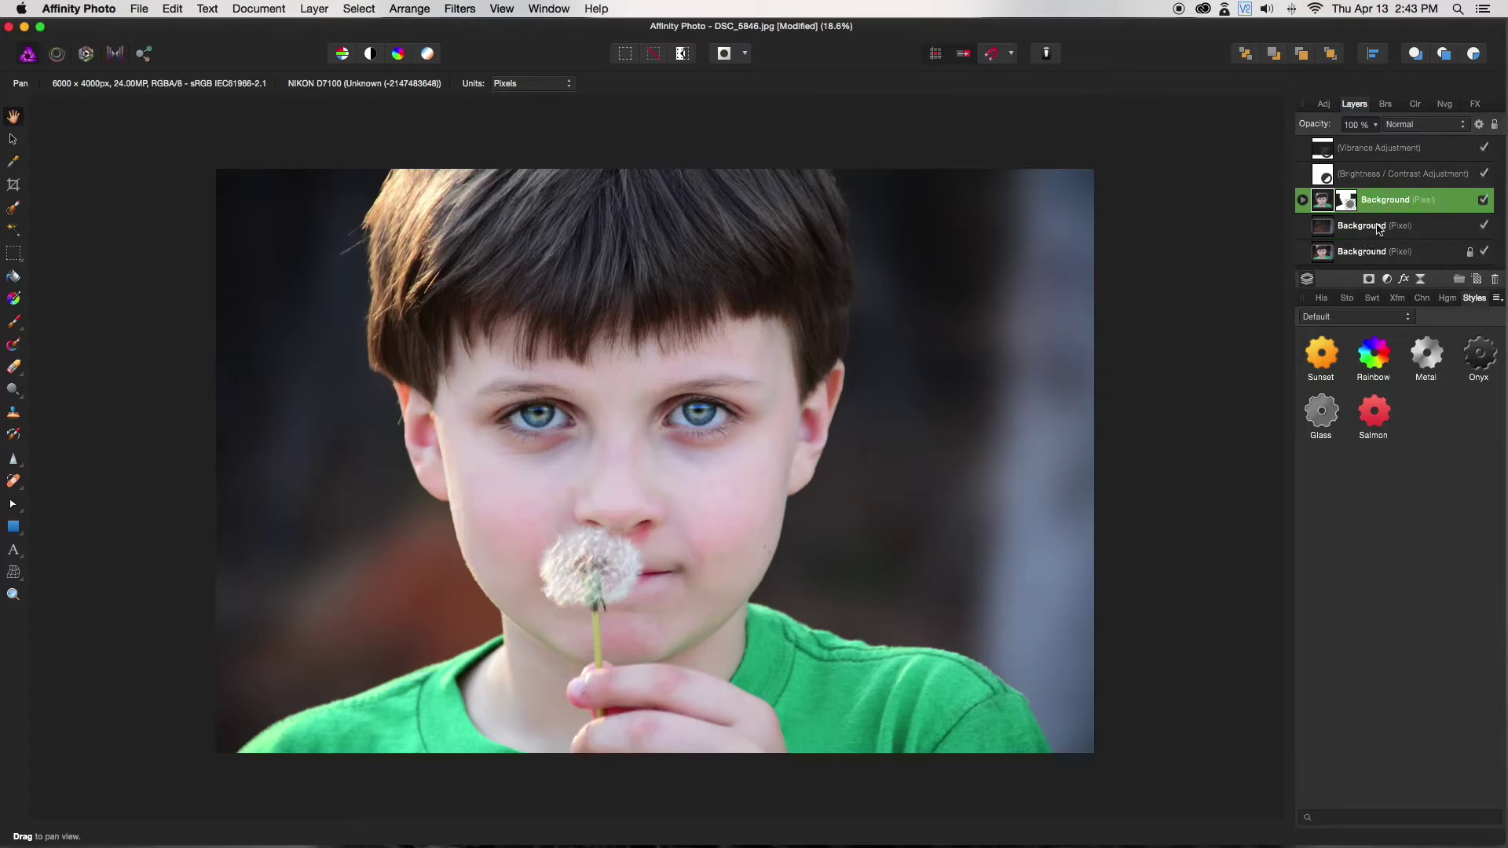
right_click(1394, 205)
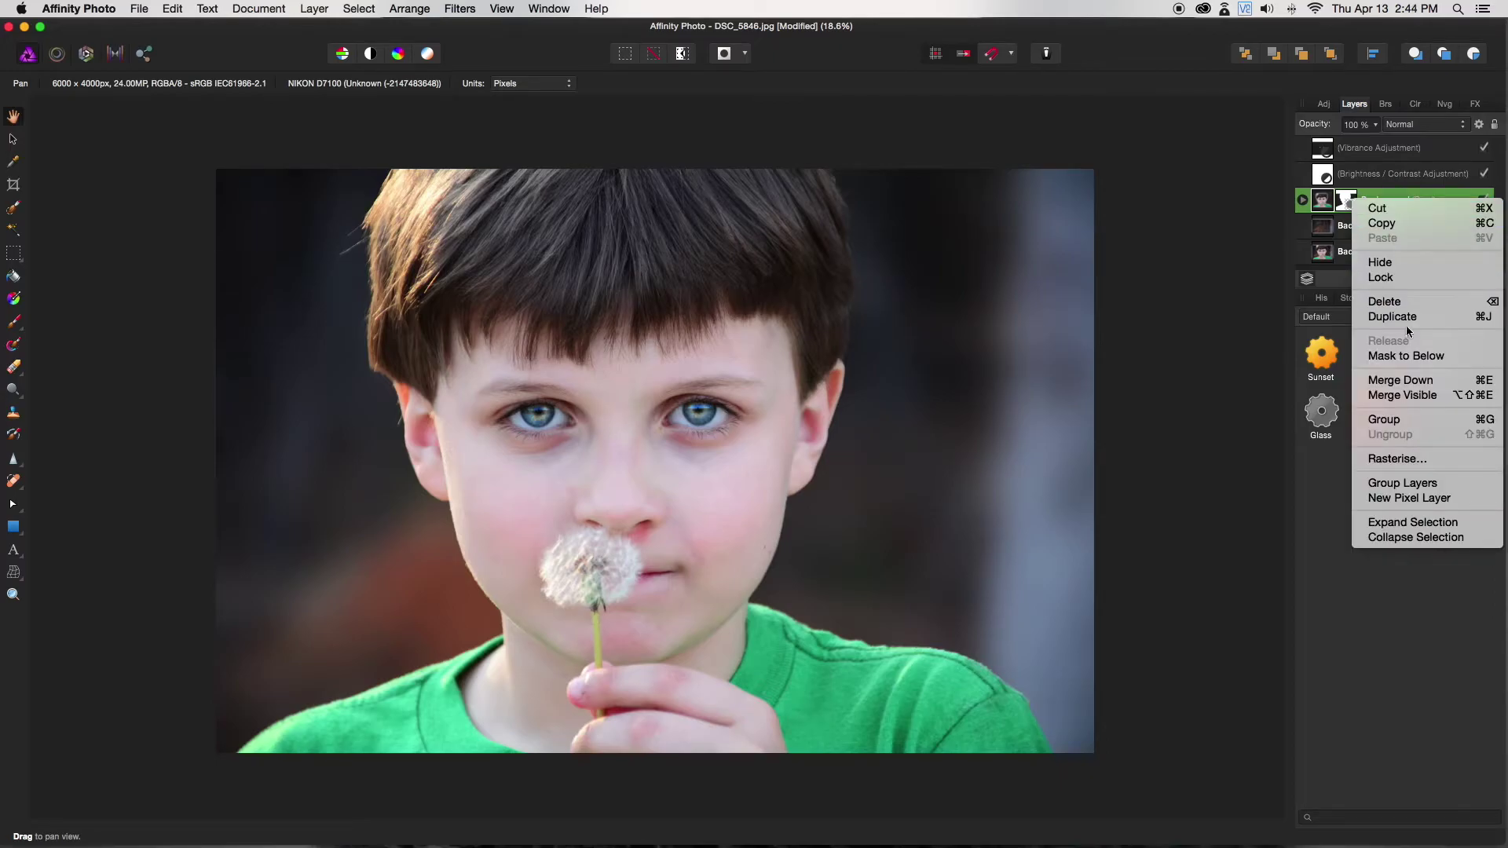
key("Escape")
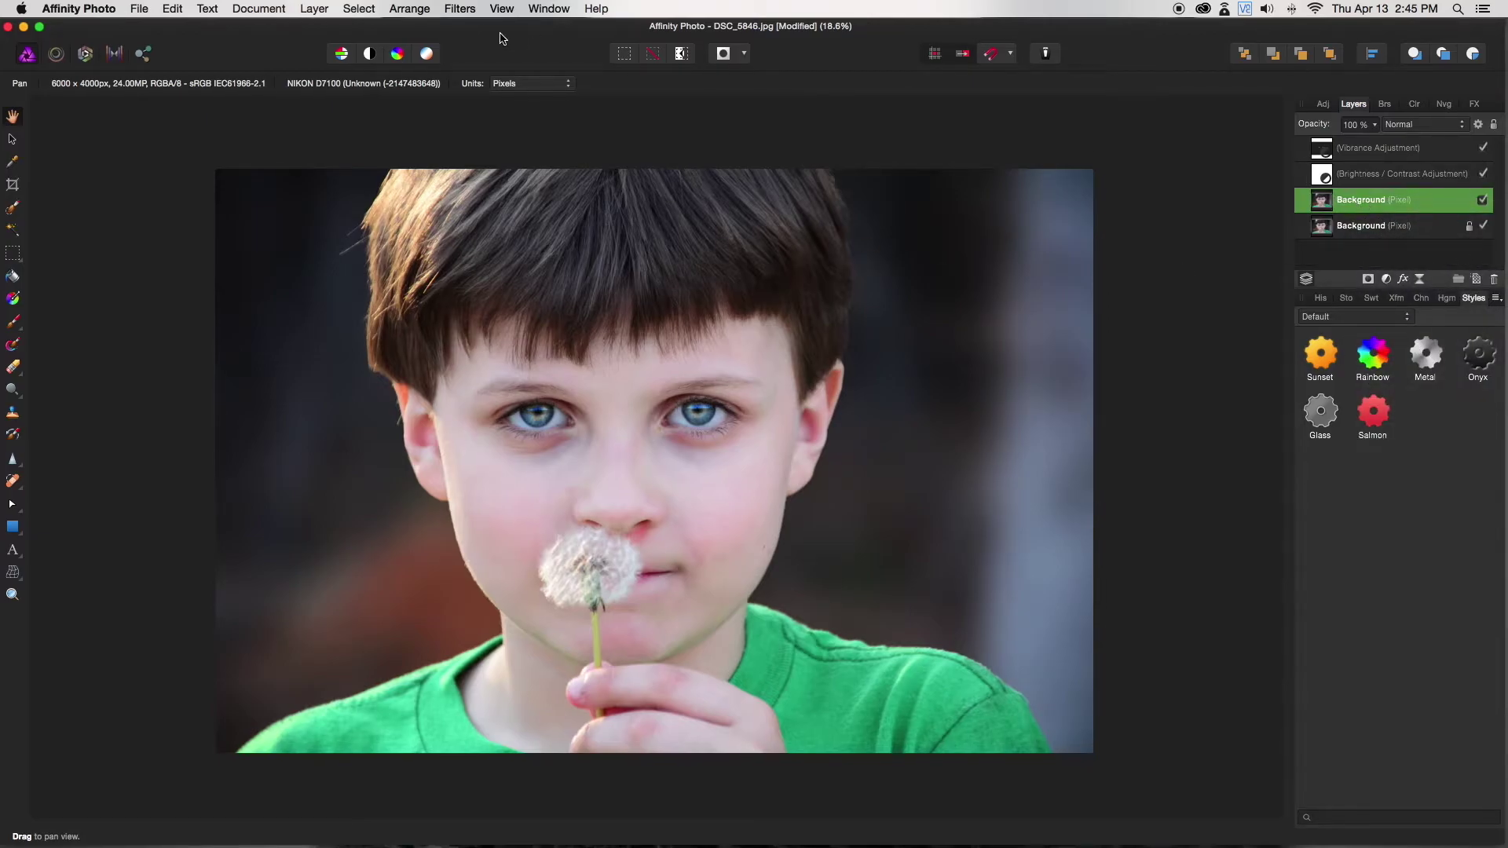
- Start a Depth of Field Blur on the merged Background layer
left_click(461, 8)
mouse_move(472, 52)
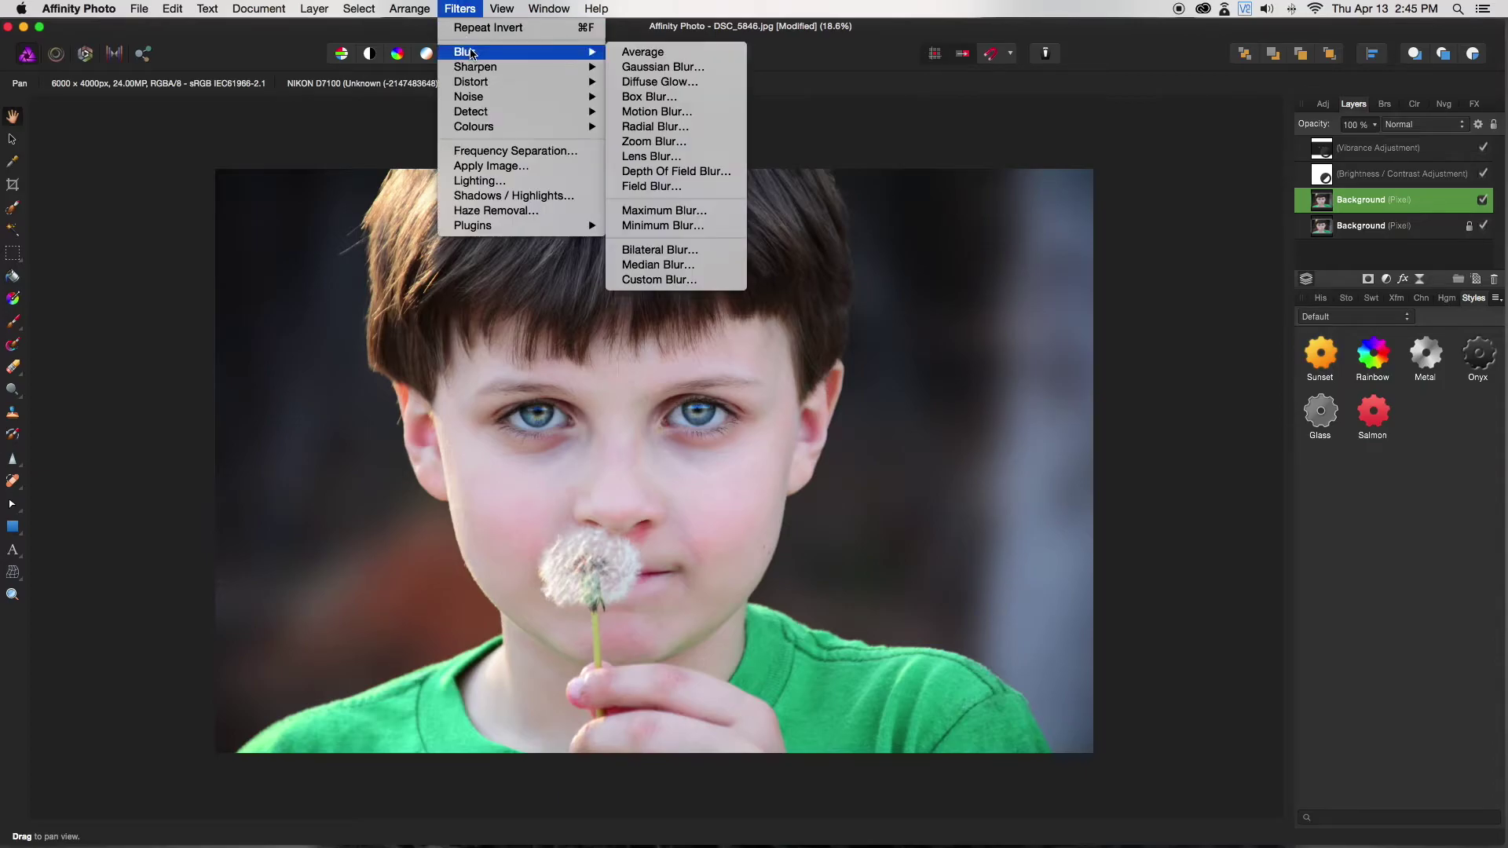
left_click(675, 171)
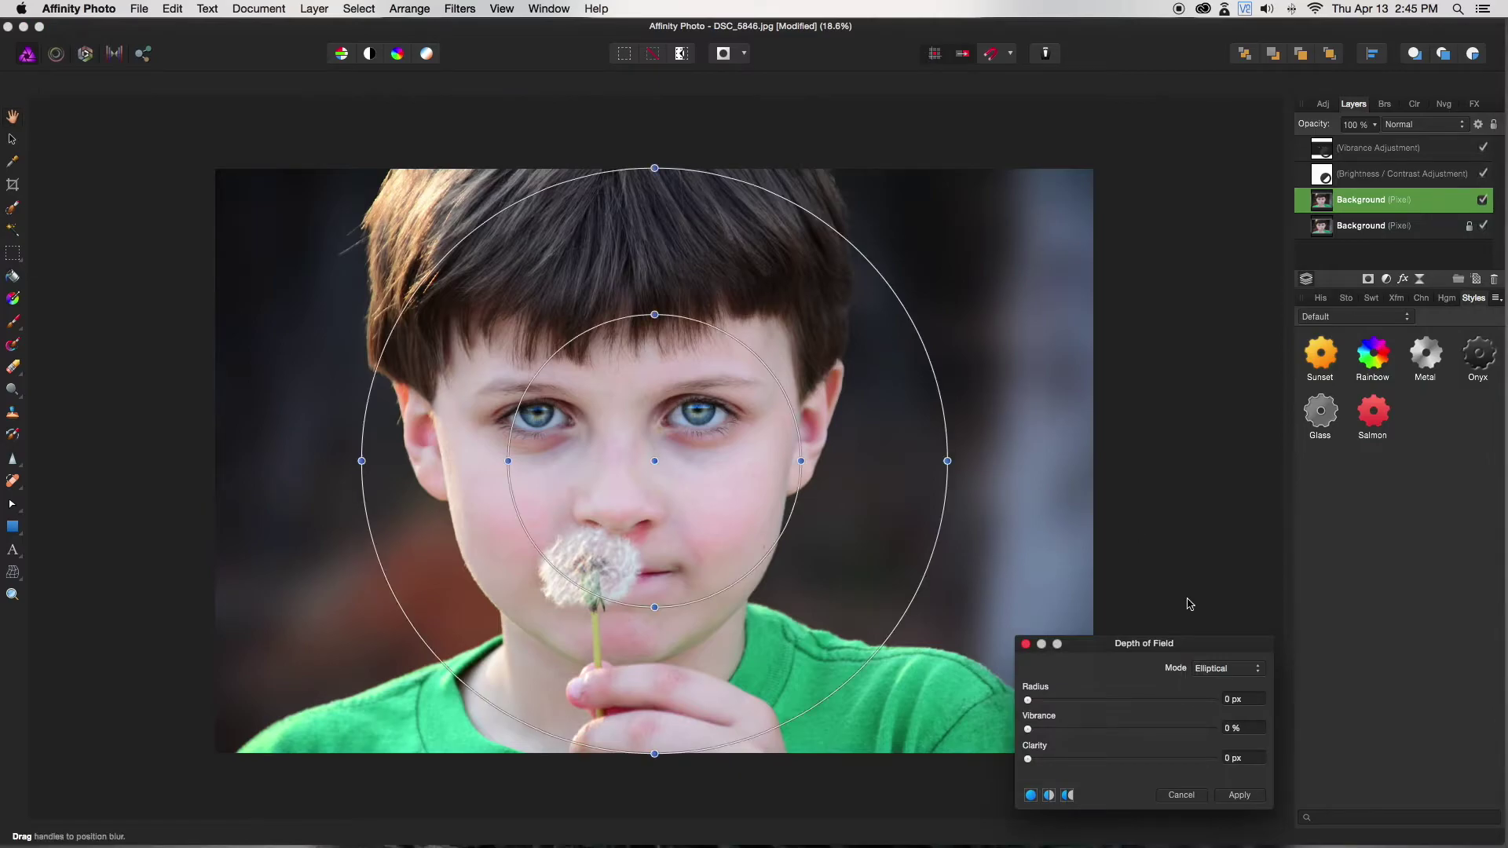
- Try centring the blur on the boy's face in Elliptical and Tilt Shift modes, ending with Elliptical selected
left_click_drag(654, 459, 624, 461)
left_click(1244, 673)
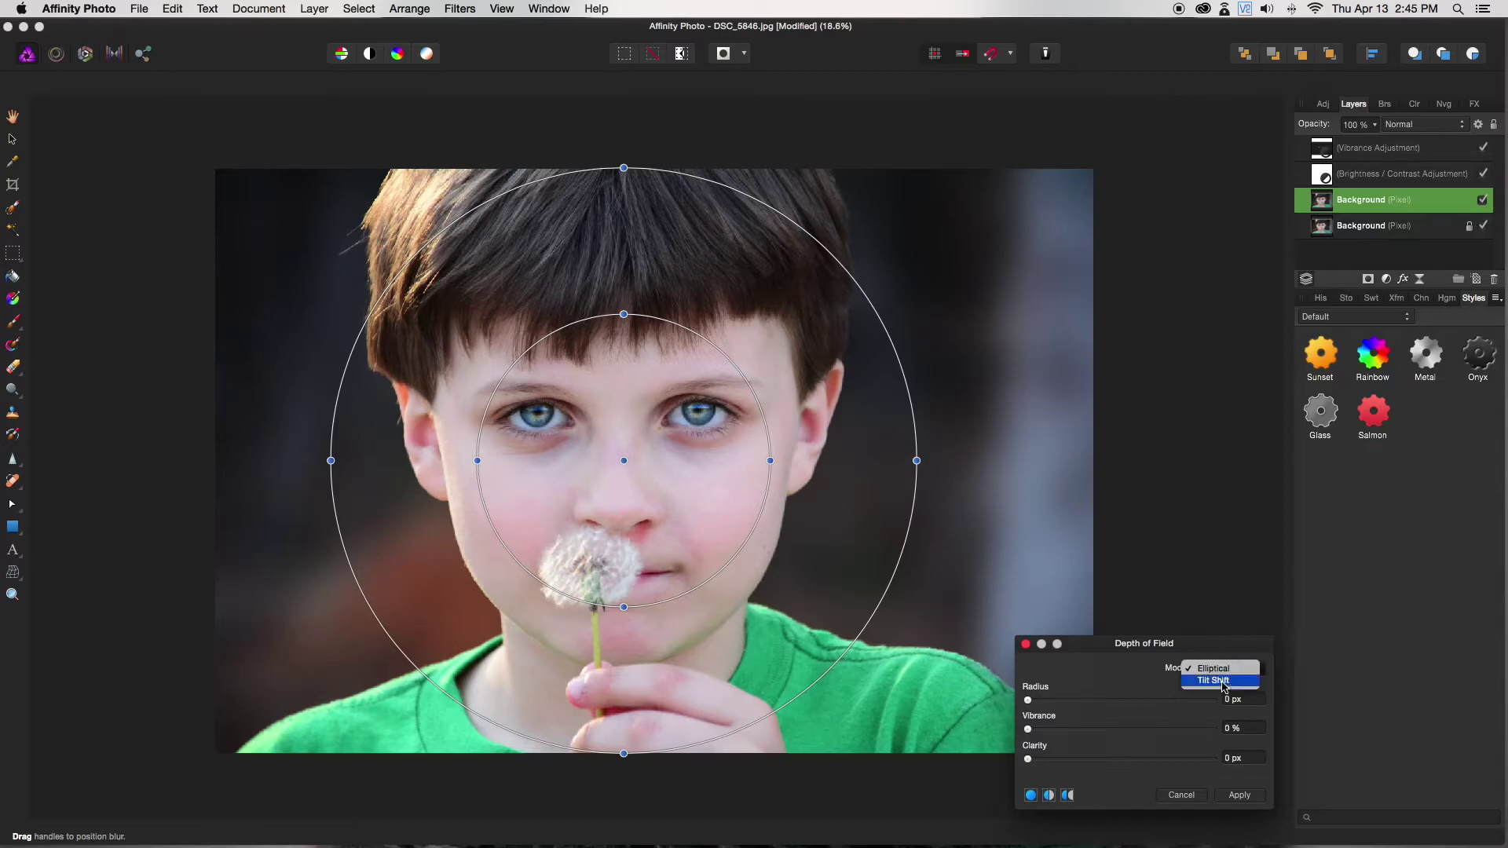
left_click(1224, 681)
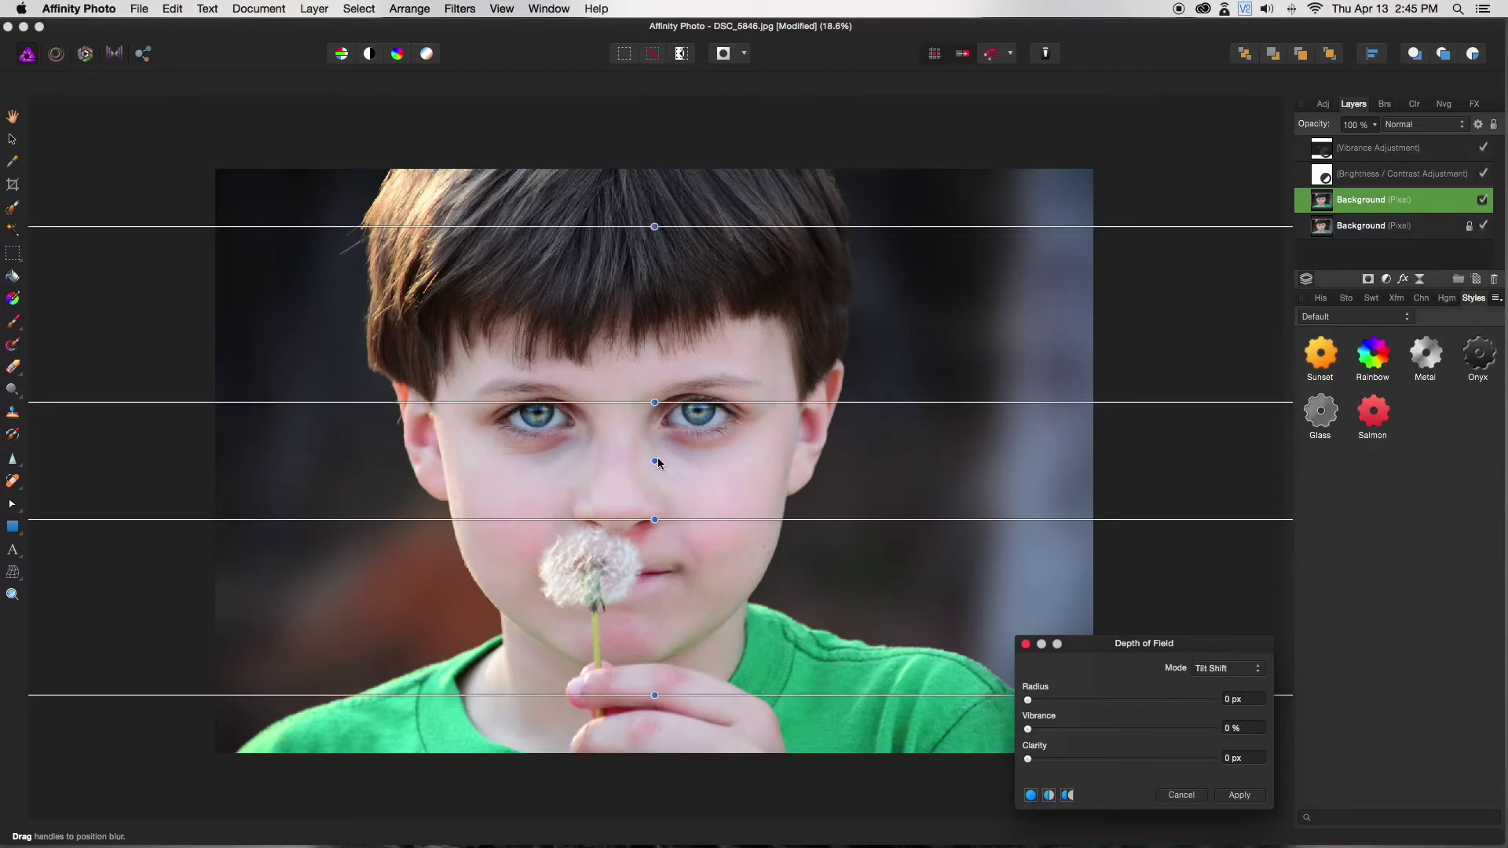
left_click_drag(657, 462, 609, 465)
left_click(1240, 674)
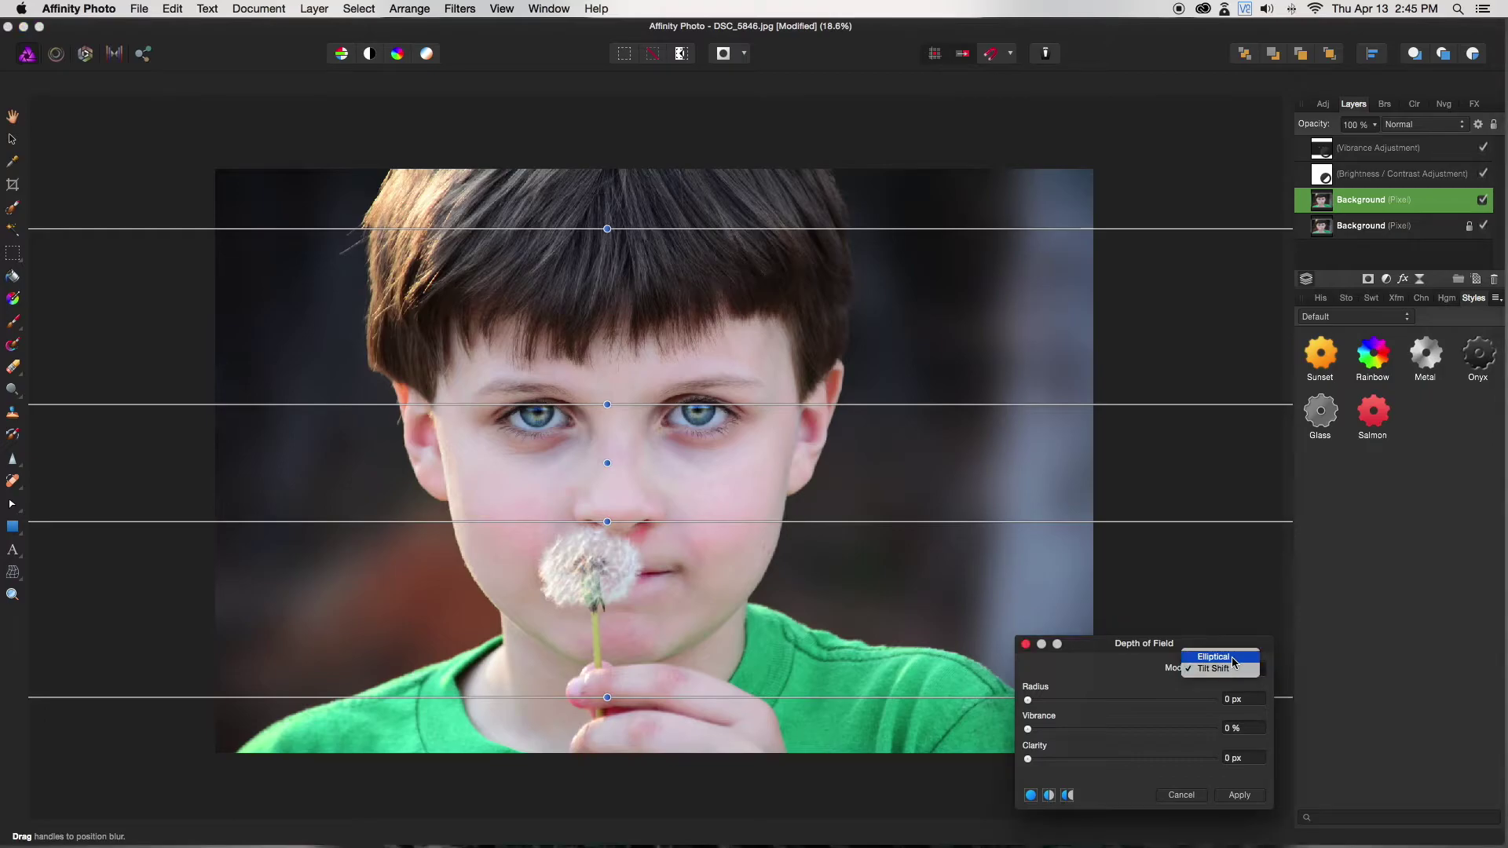
left_click(1234, 658)
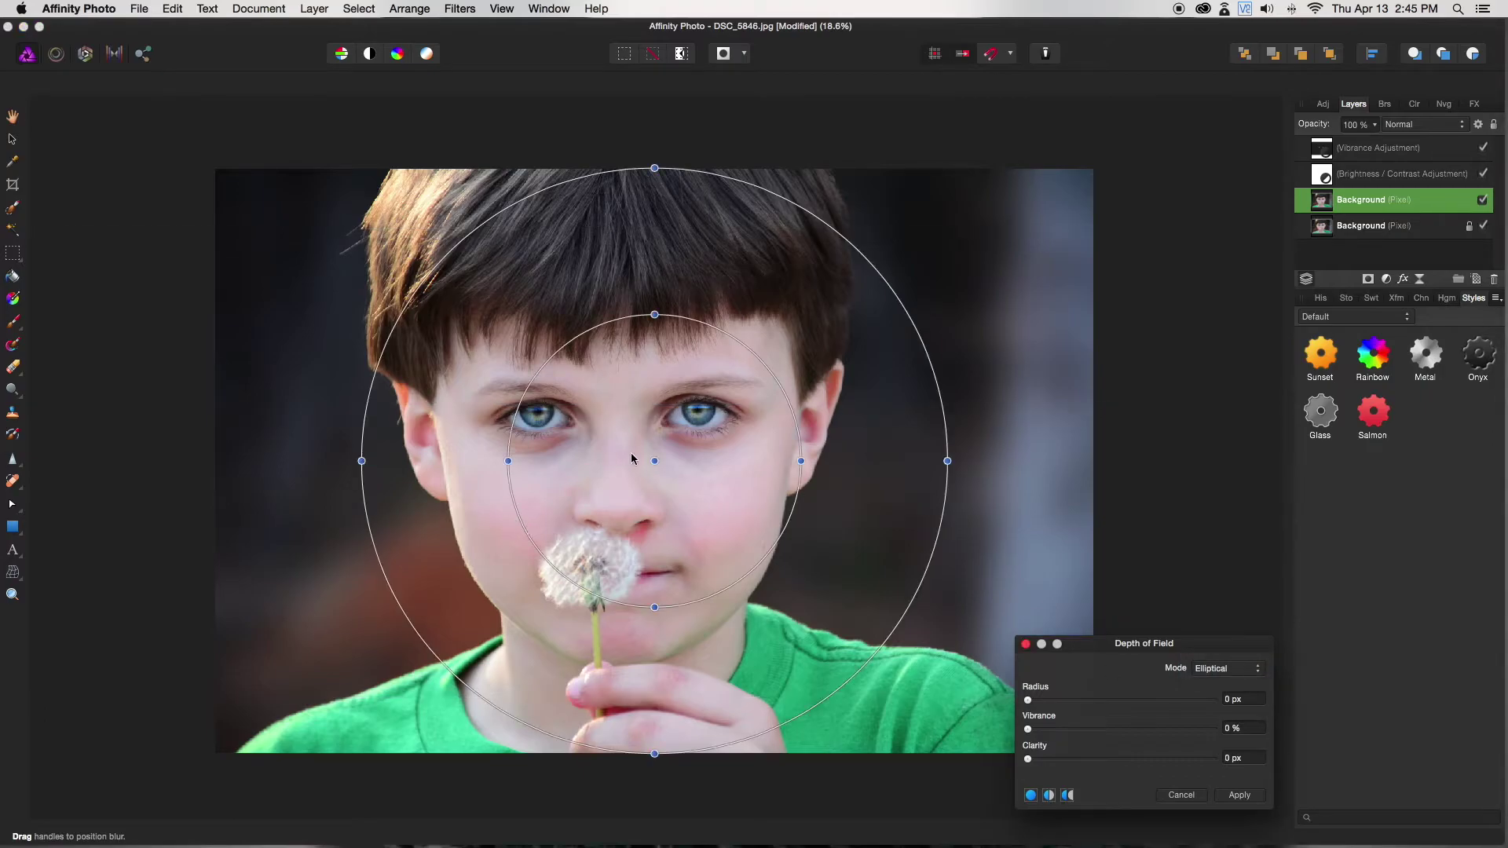
- Centre the elliptical depth of field on the boy's nose and widen its inner focus ring to surround his head
left_click_drag(652, 462, 605, 468)
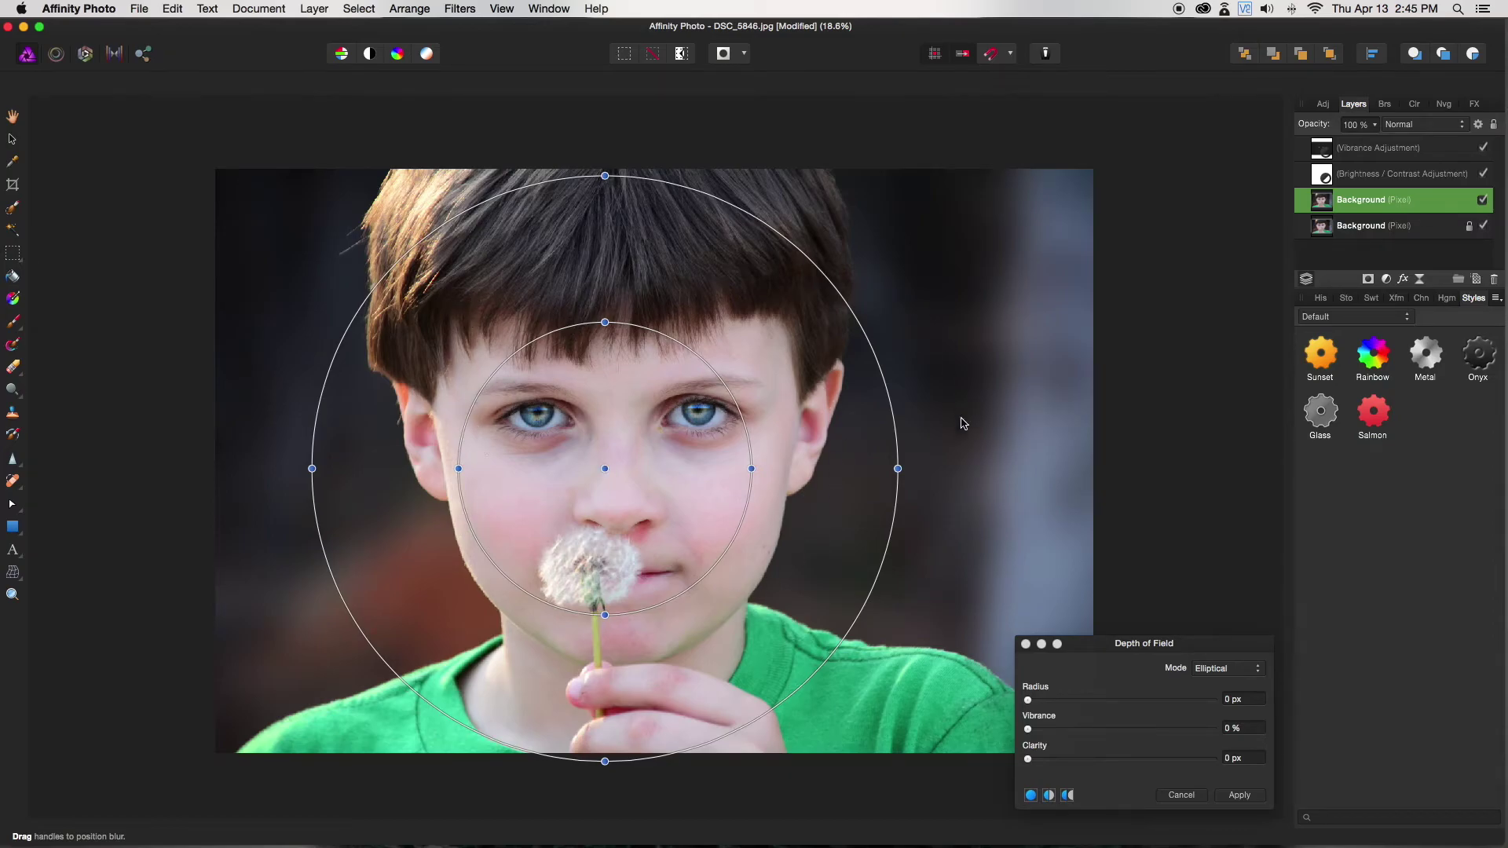
left_click_drag(607, 470, 615, 466)
left_click_drag(615, 322, 650, 213)
left_click_drag(614, 469, 616, 445)
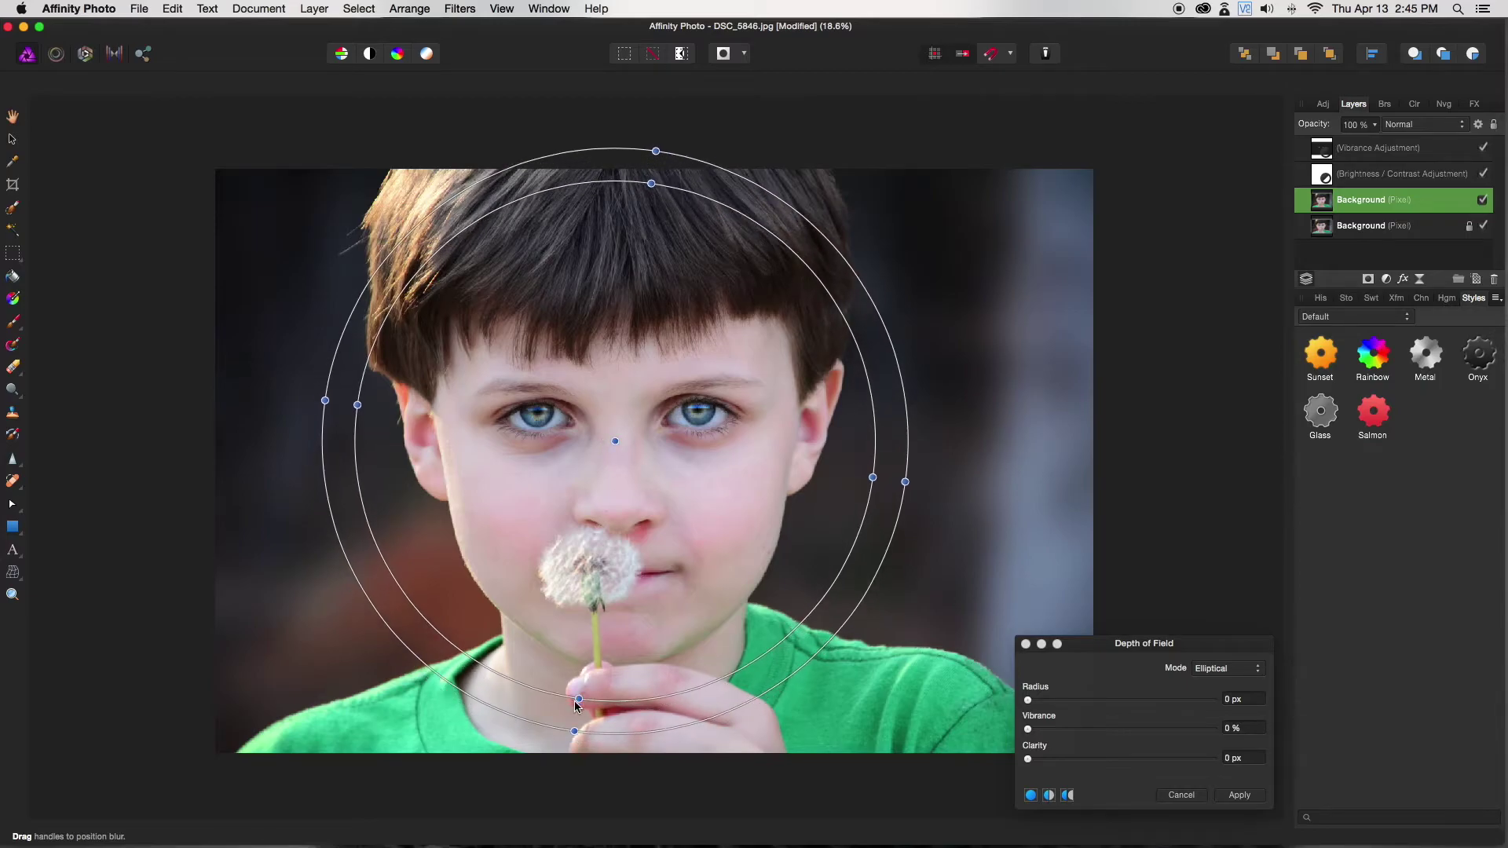
left_click_drag(579, 700, 577, 714)
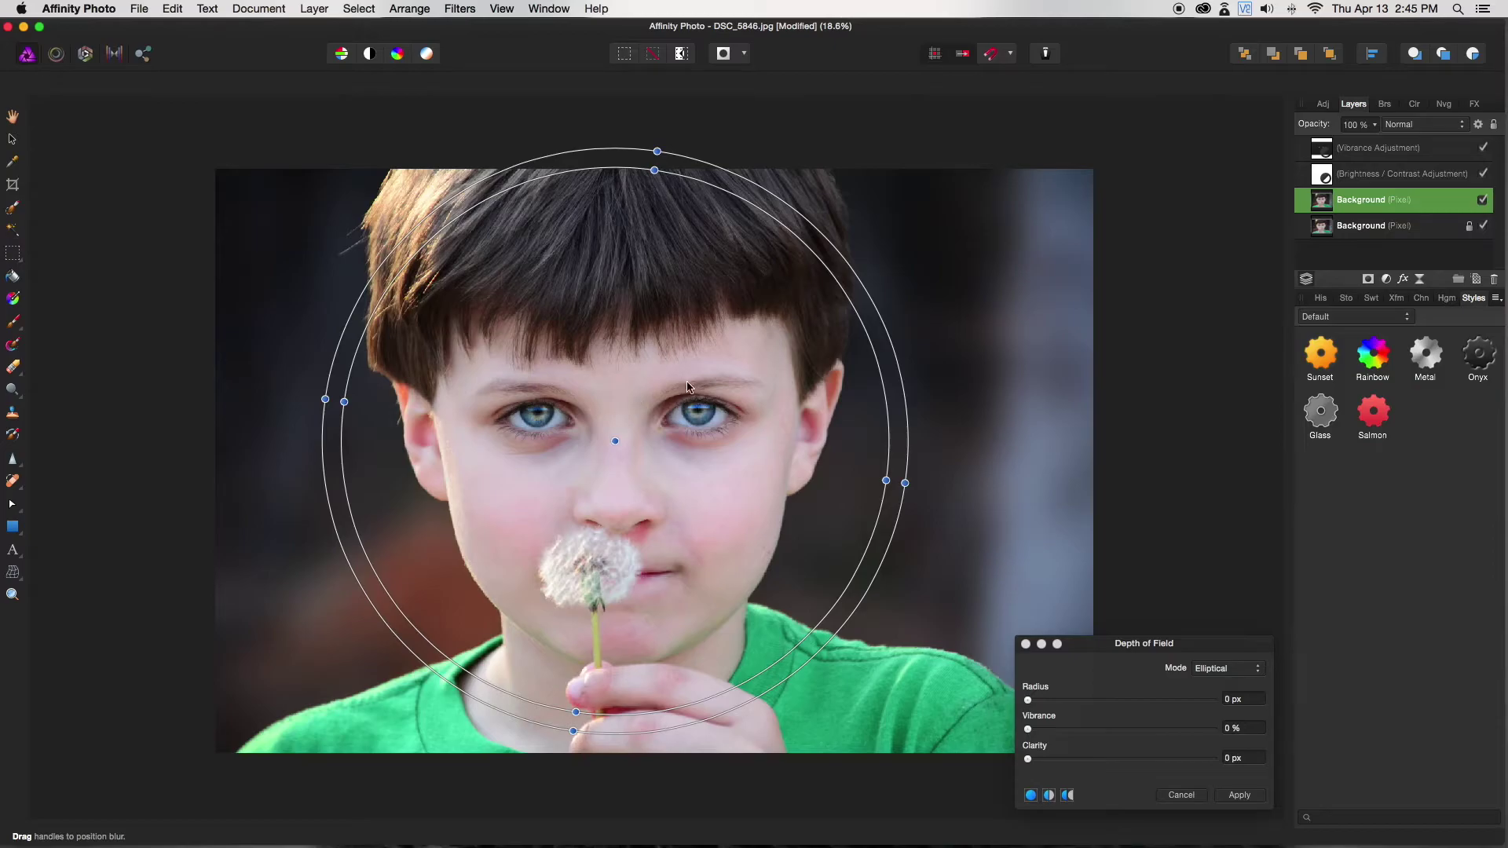
- Stretch both depth of field ellipses vertically beyond the photo's edges and narrow the inner one slightly around the boy
left_click_drag(656, 152, 639, 124)
mouse_move(908, 461)
left_mouse_down()
mouse_move(947, 510)
mouse_move(936, 441)
mouse_move(895, 436)
left_mouse_up()
left_click_drag(625, 769, 626, 845)
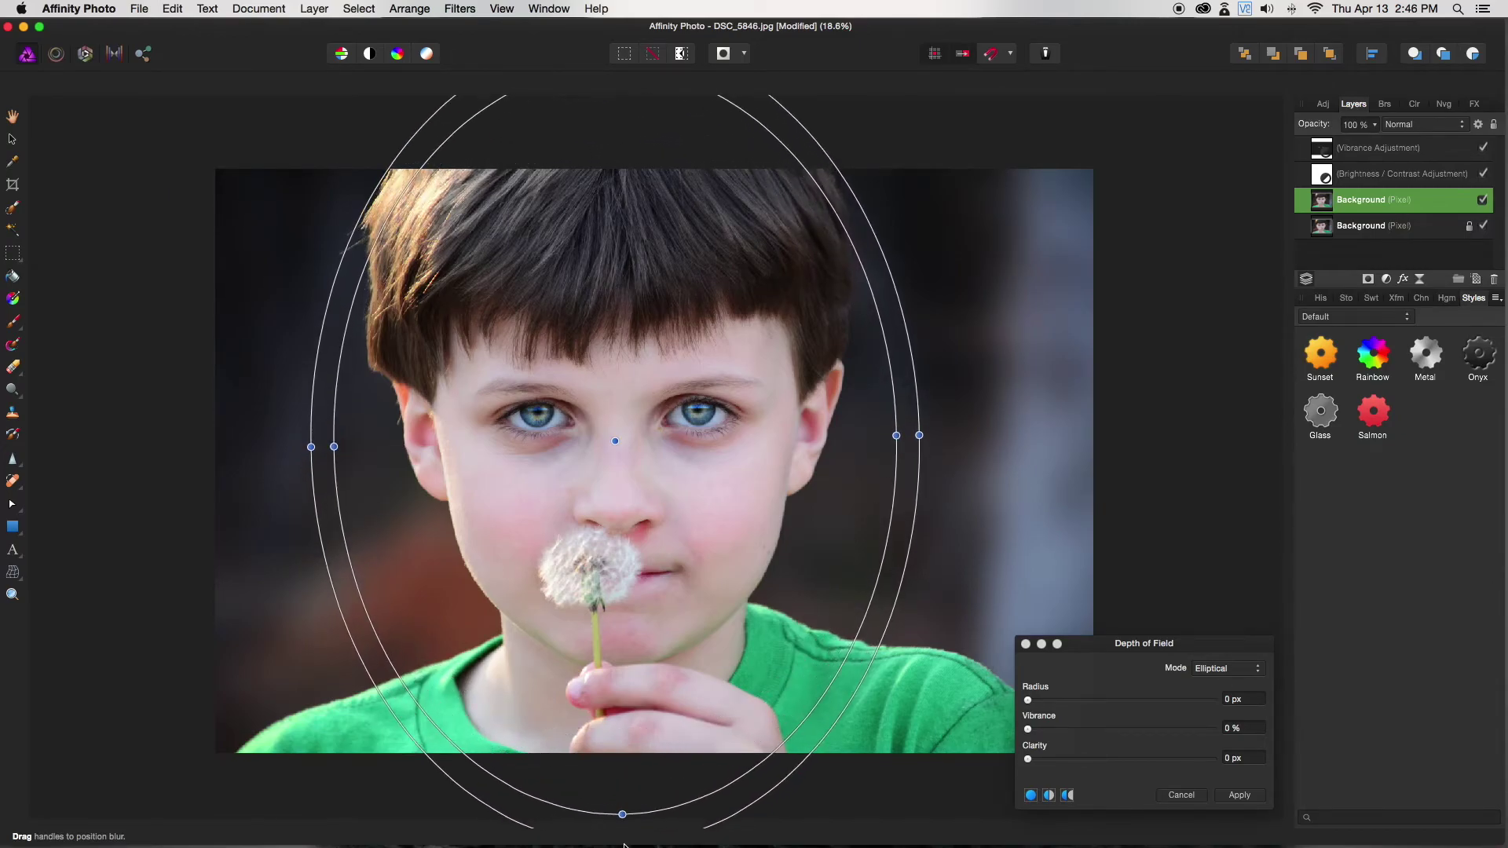
left_click_drag(898, 442, 888, 443)
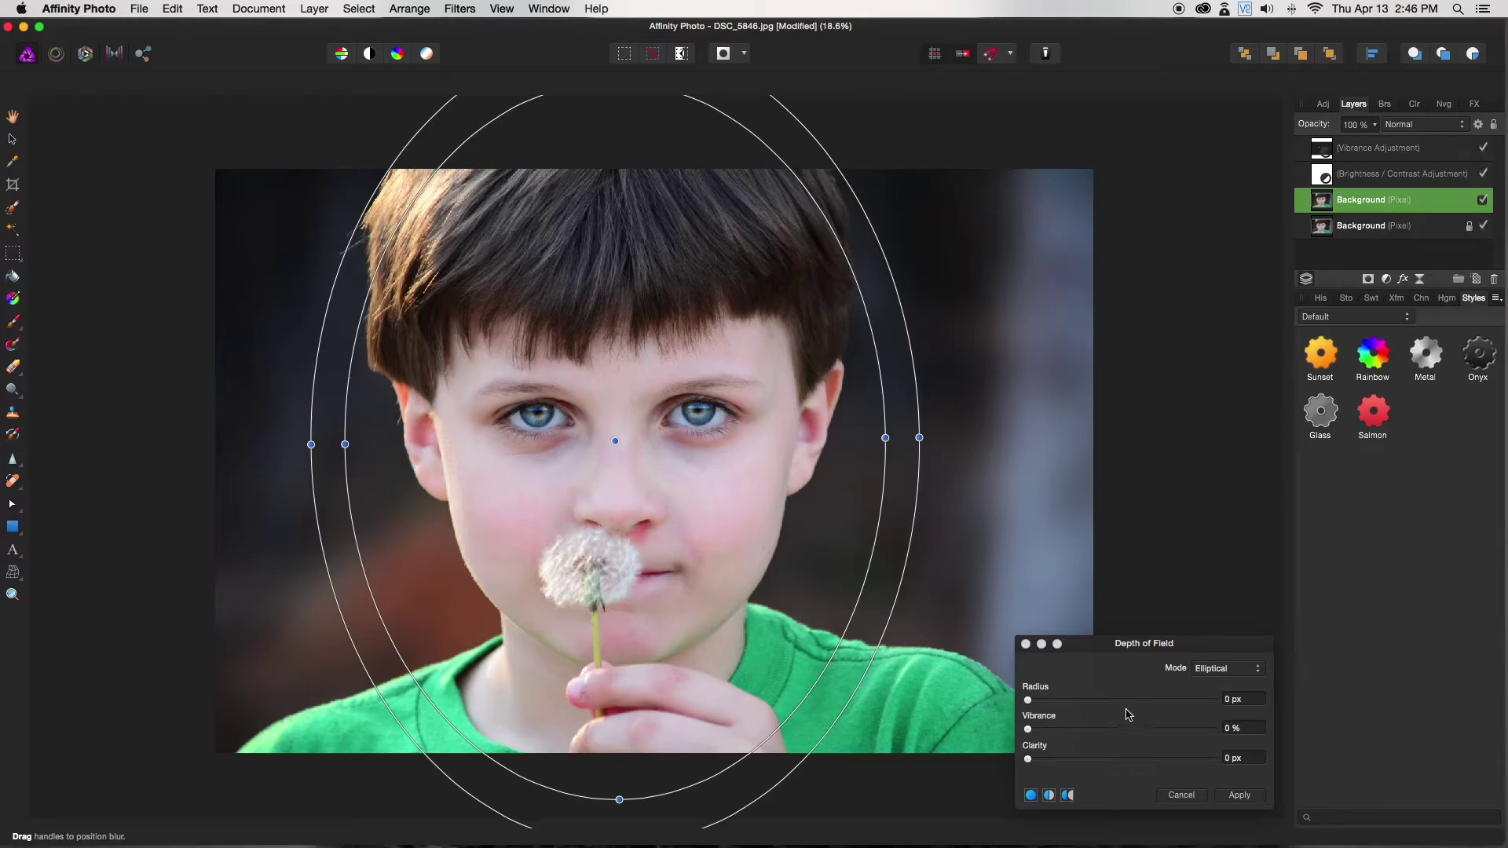
- Set the Depth of Field blur radius to 22.5 px and apply the filter
left_click_drag(1039, 701, 1136, 698)
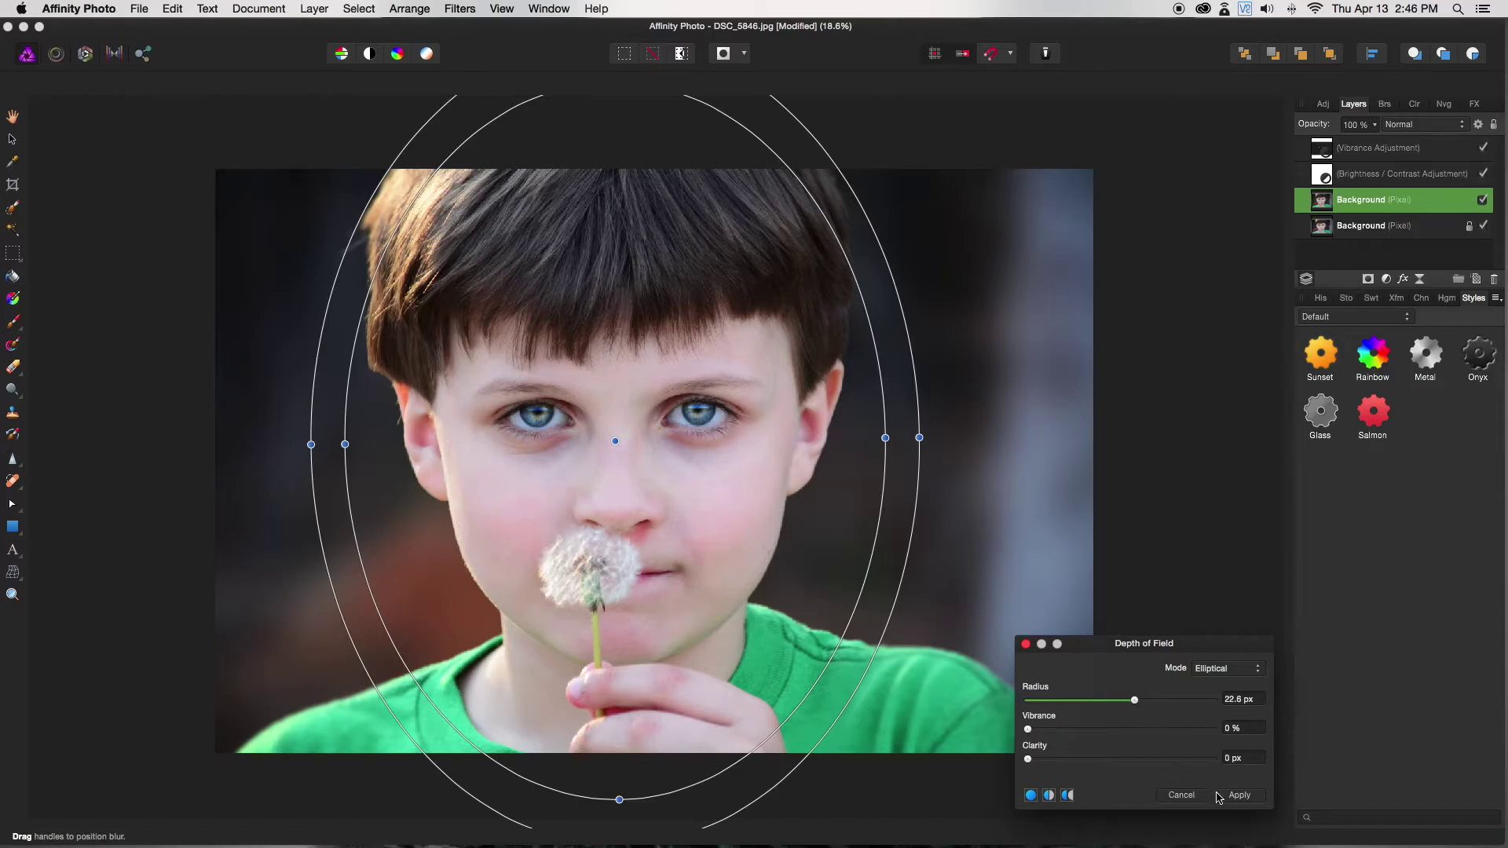
left_click(1241, 795)
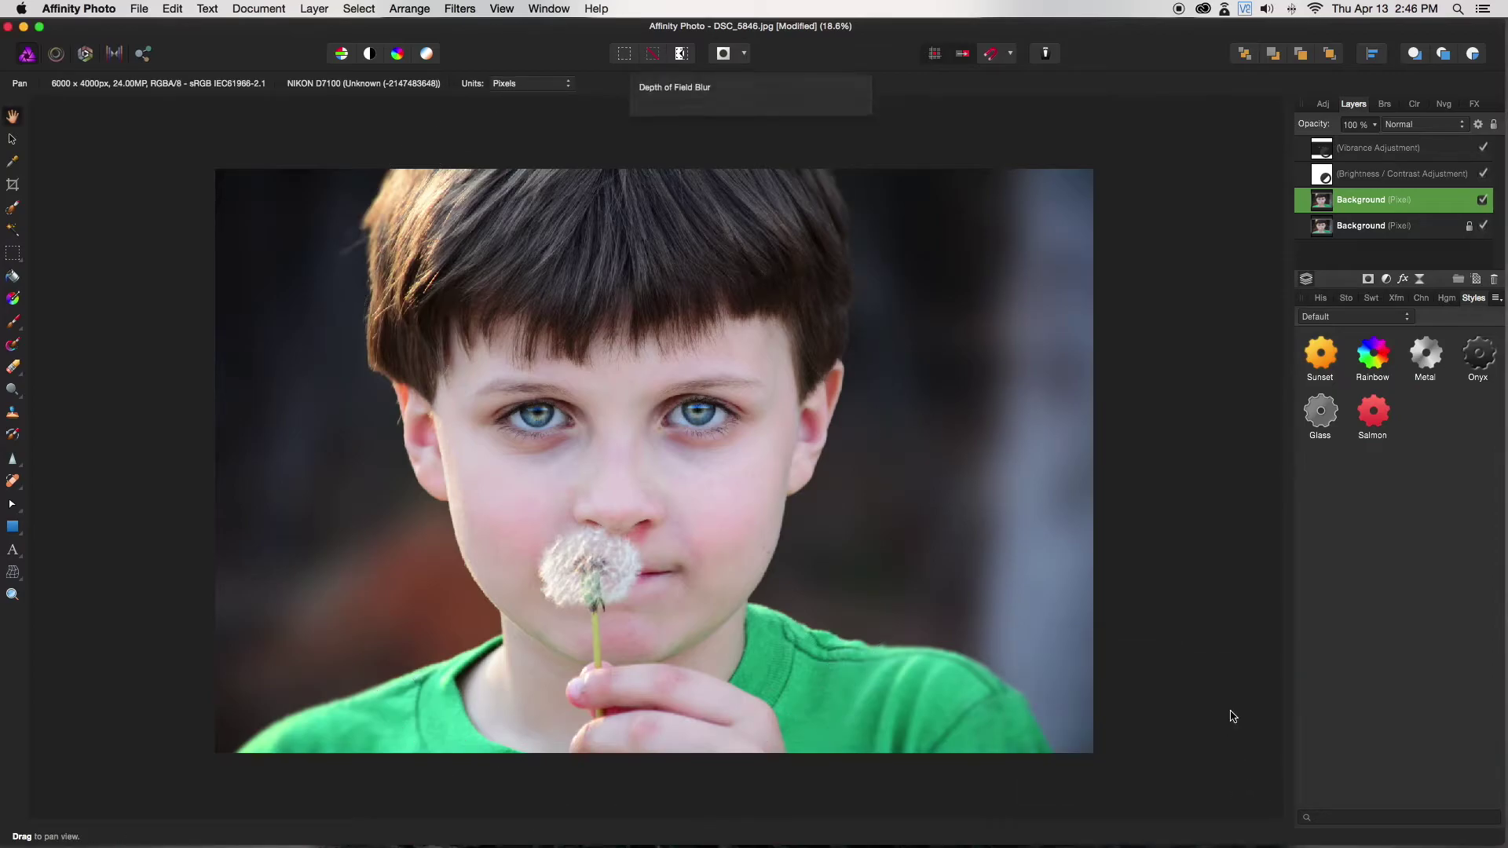
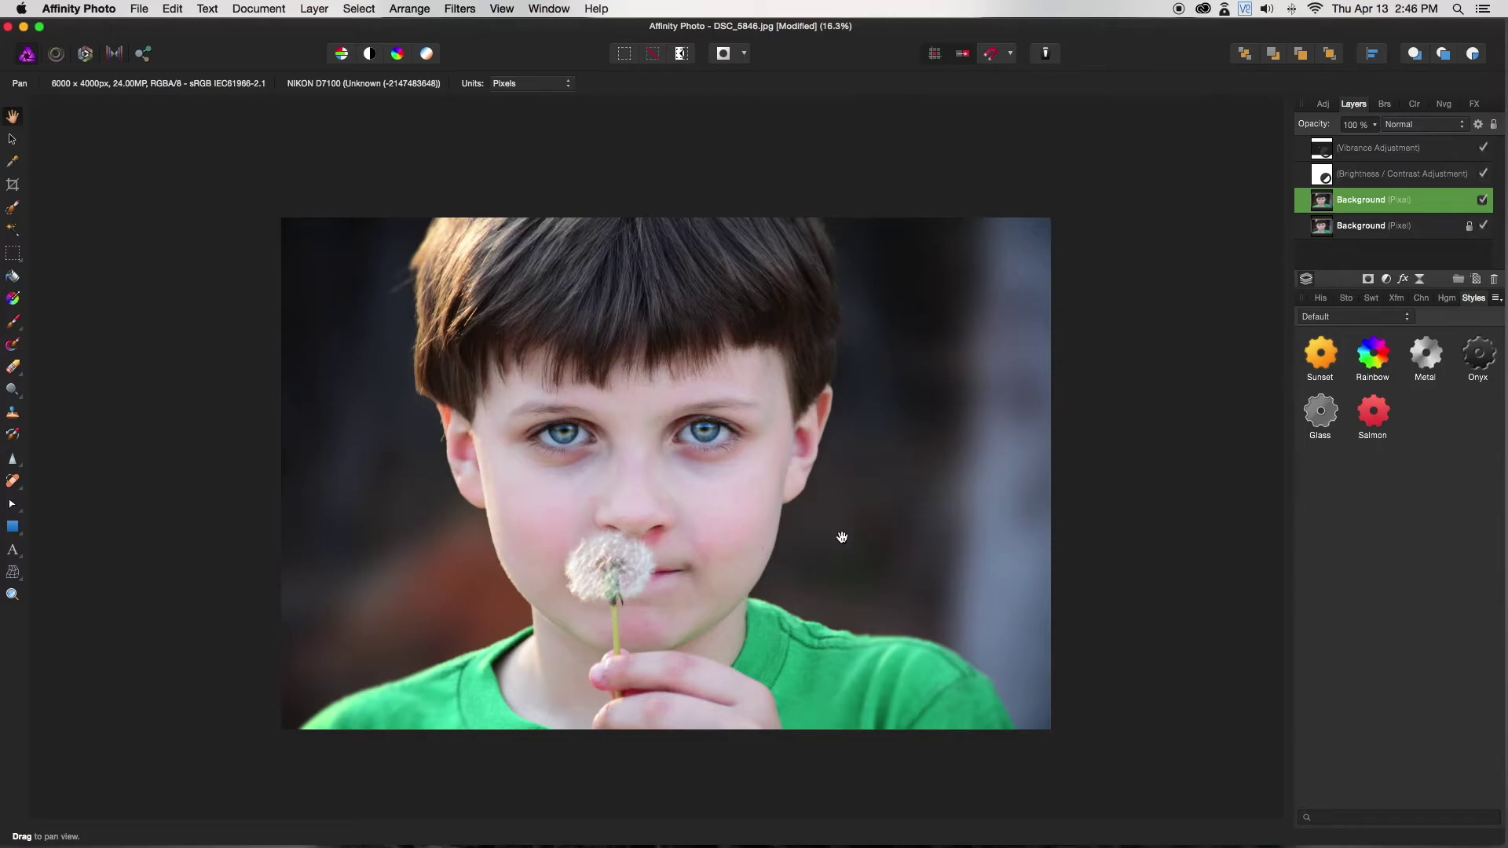
scroll(847, 535, "up", 2)
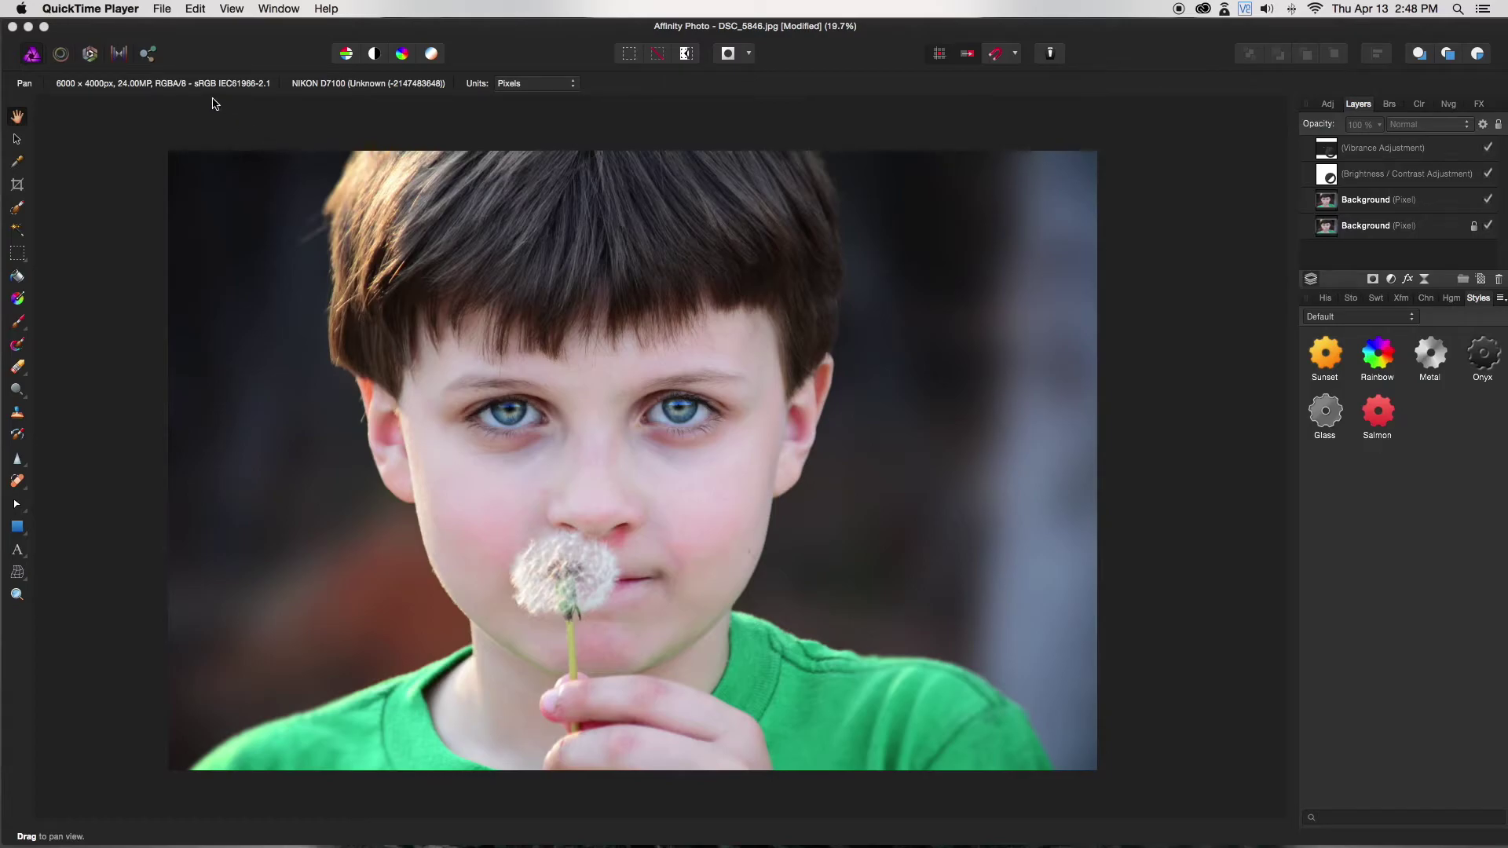
- Switch back to Affinity Photo and place dandelion-seeds2.png from the Desktop at default size beside the boy's face
left_click(168, 6)
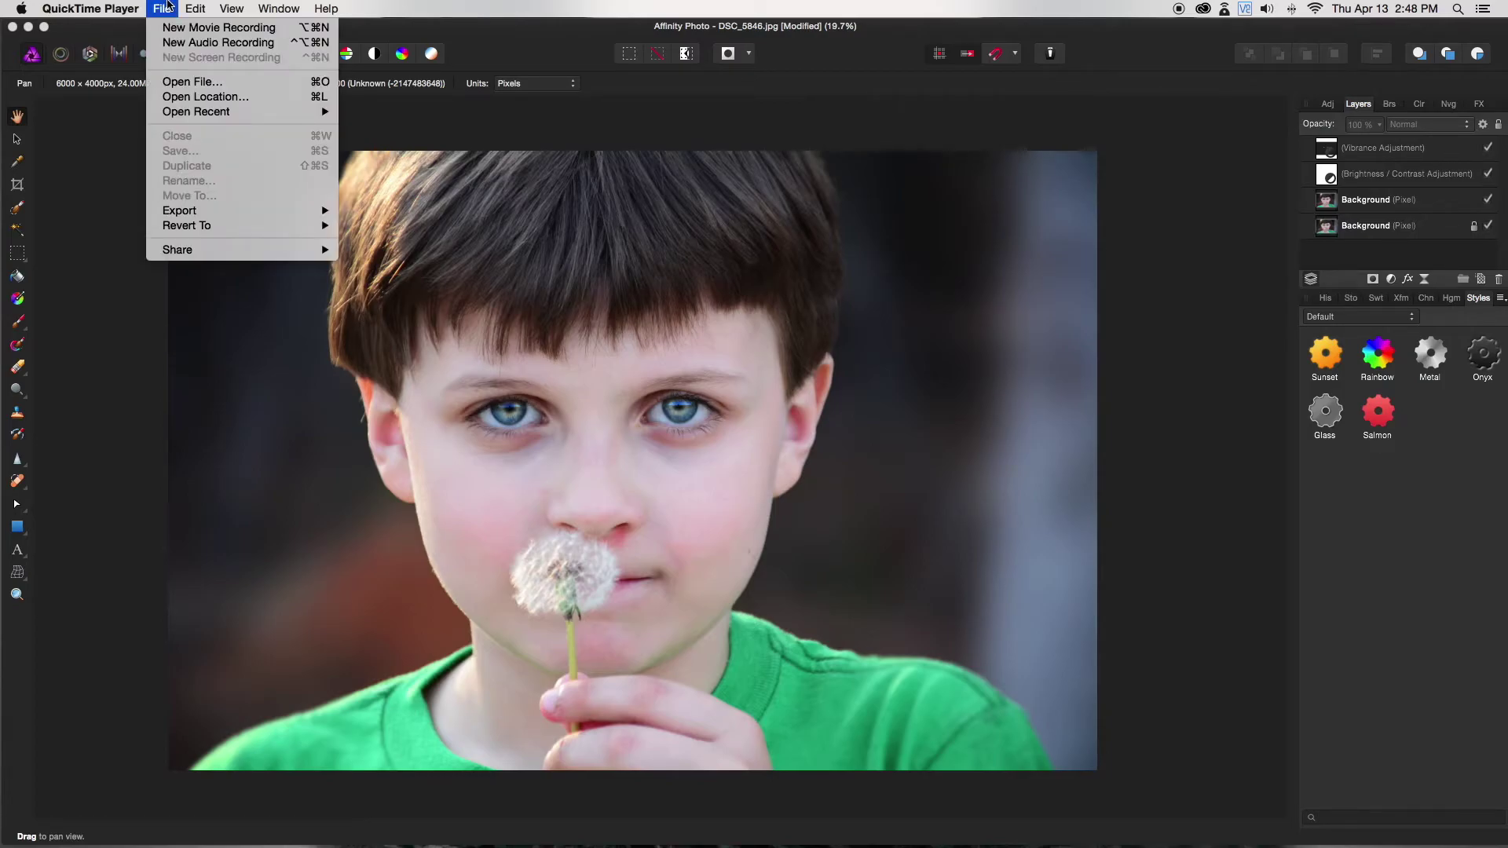
left_click(126, 89)
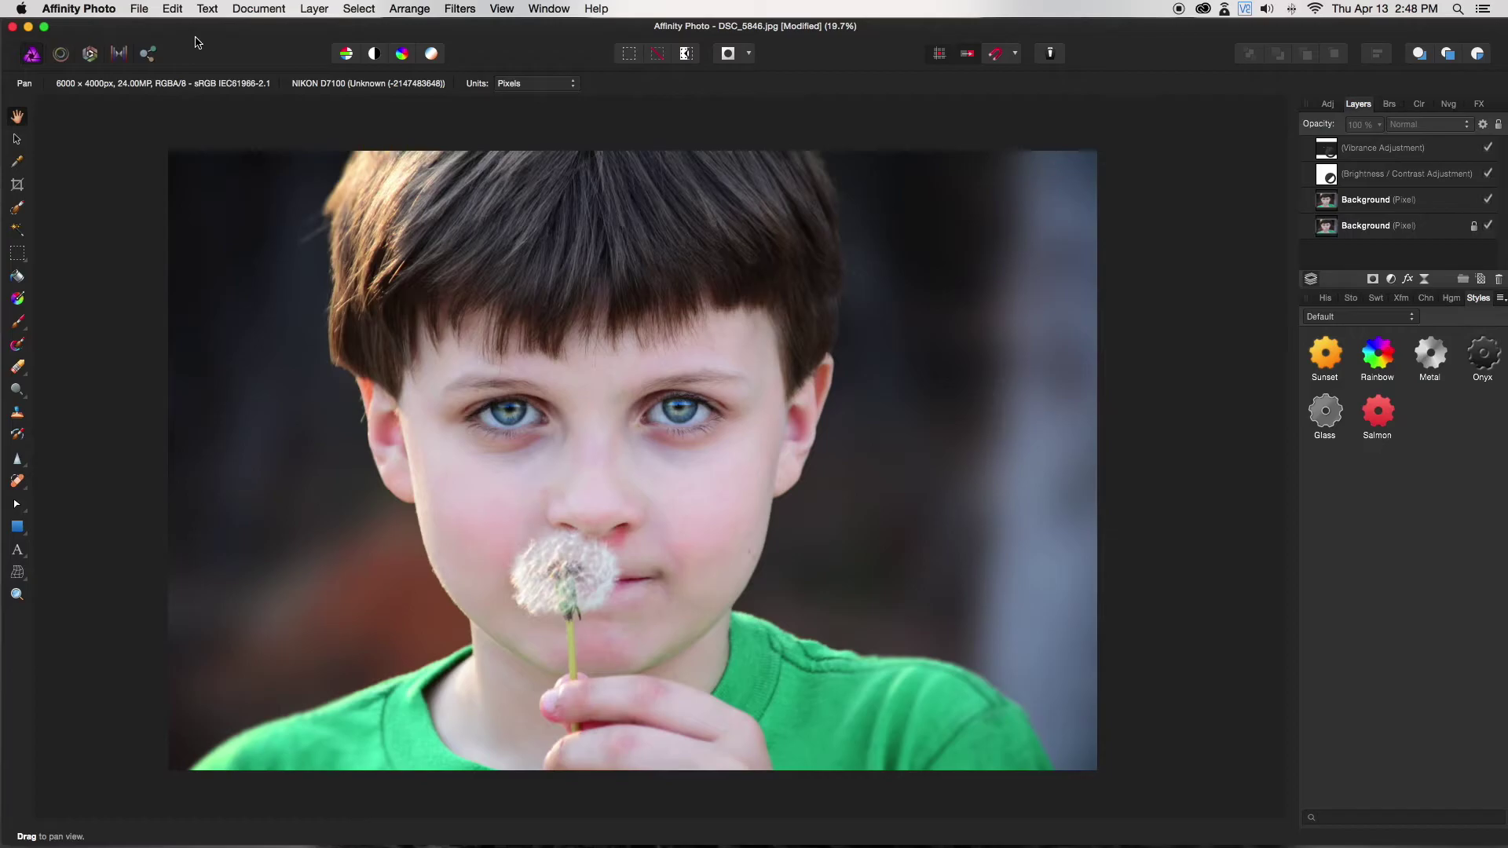
left_click(140, 9)
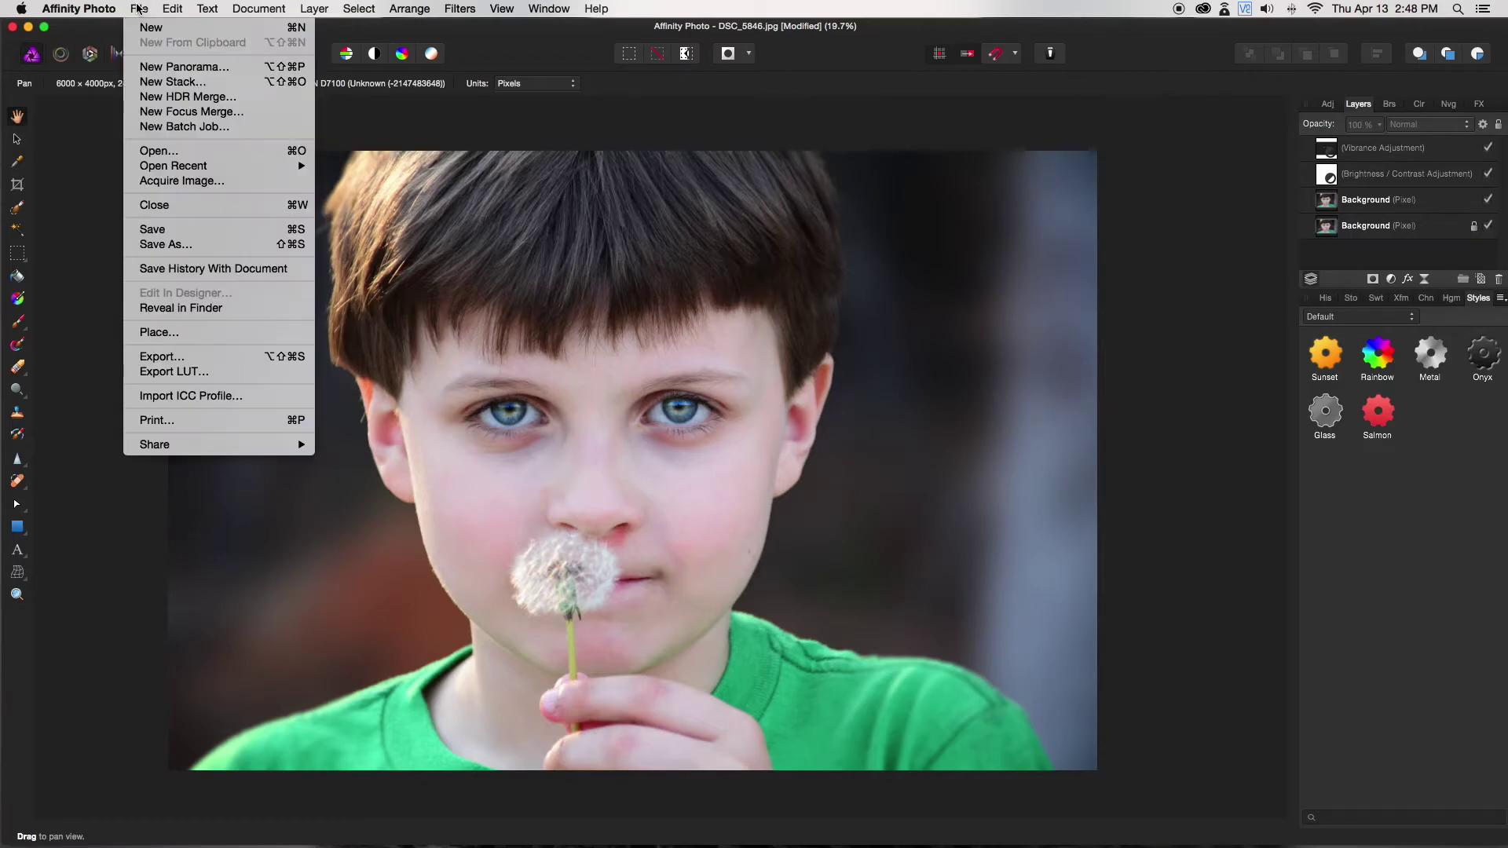
left_click(218, 335)
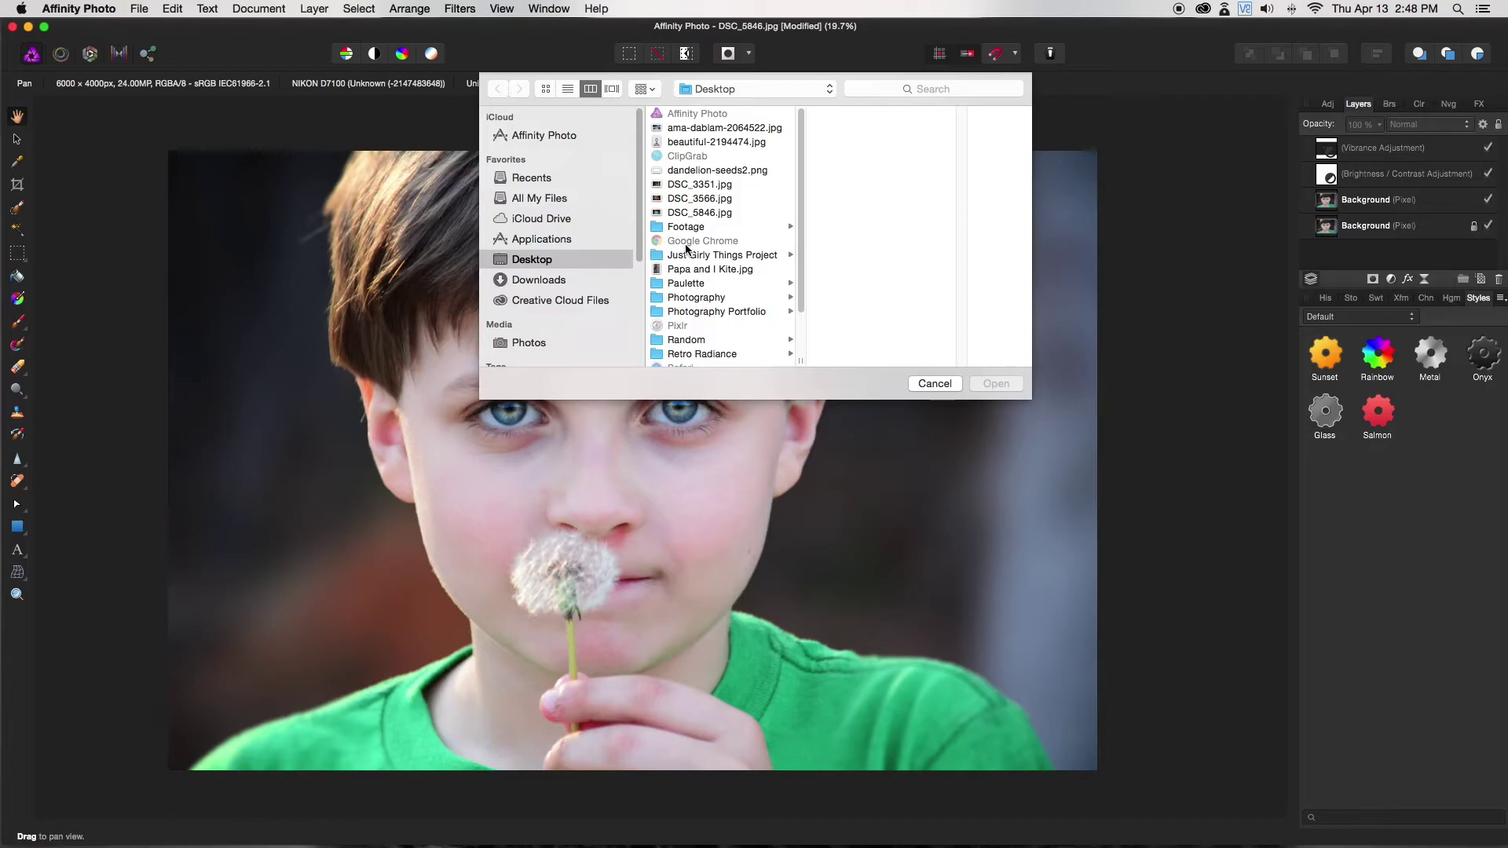
left_click(713, 171)
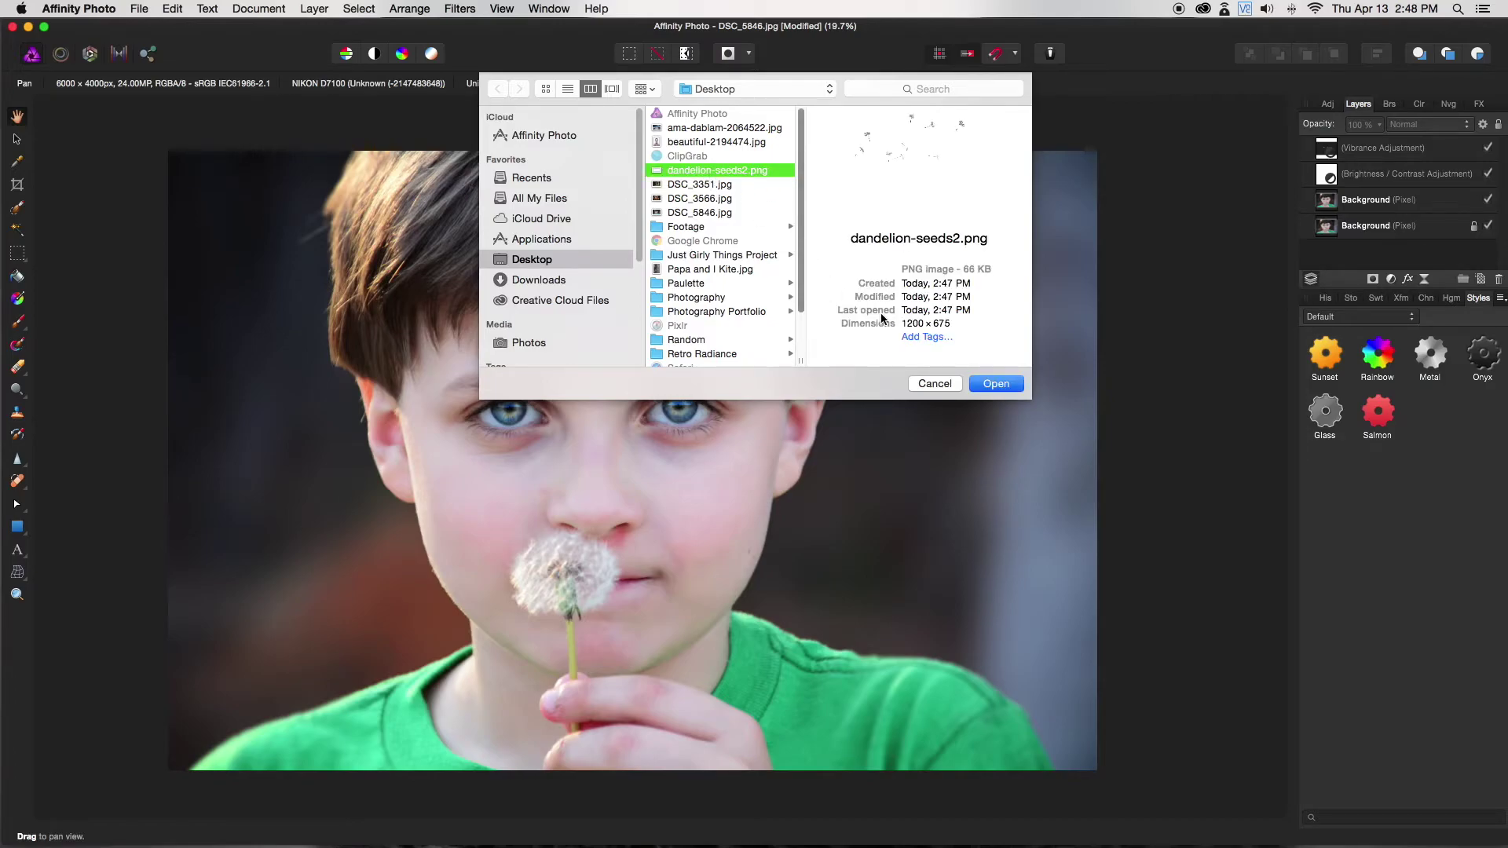
left_click(987, 386)
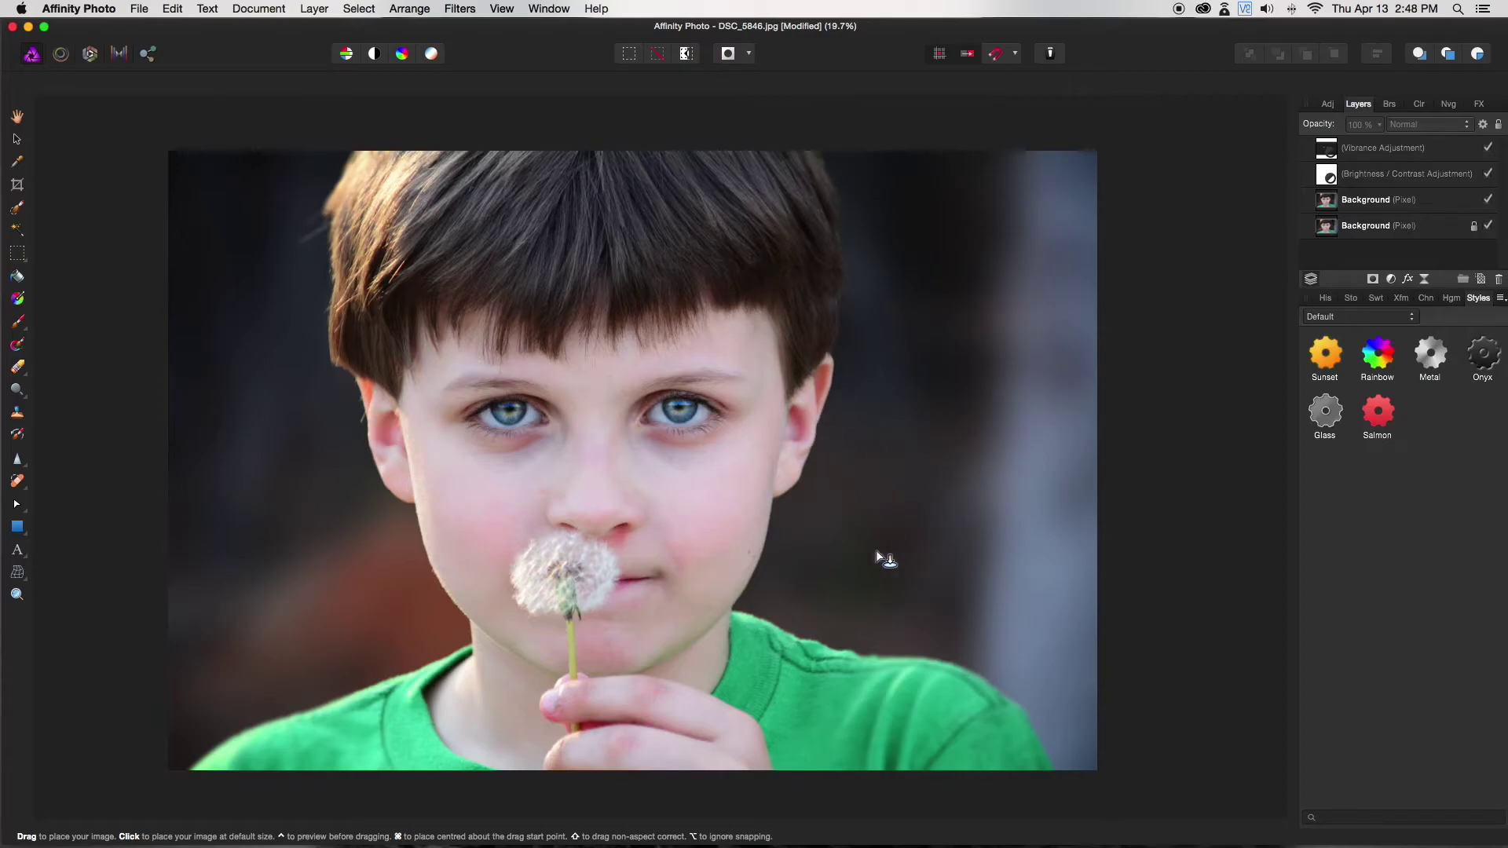
left_click(878, 523)
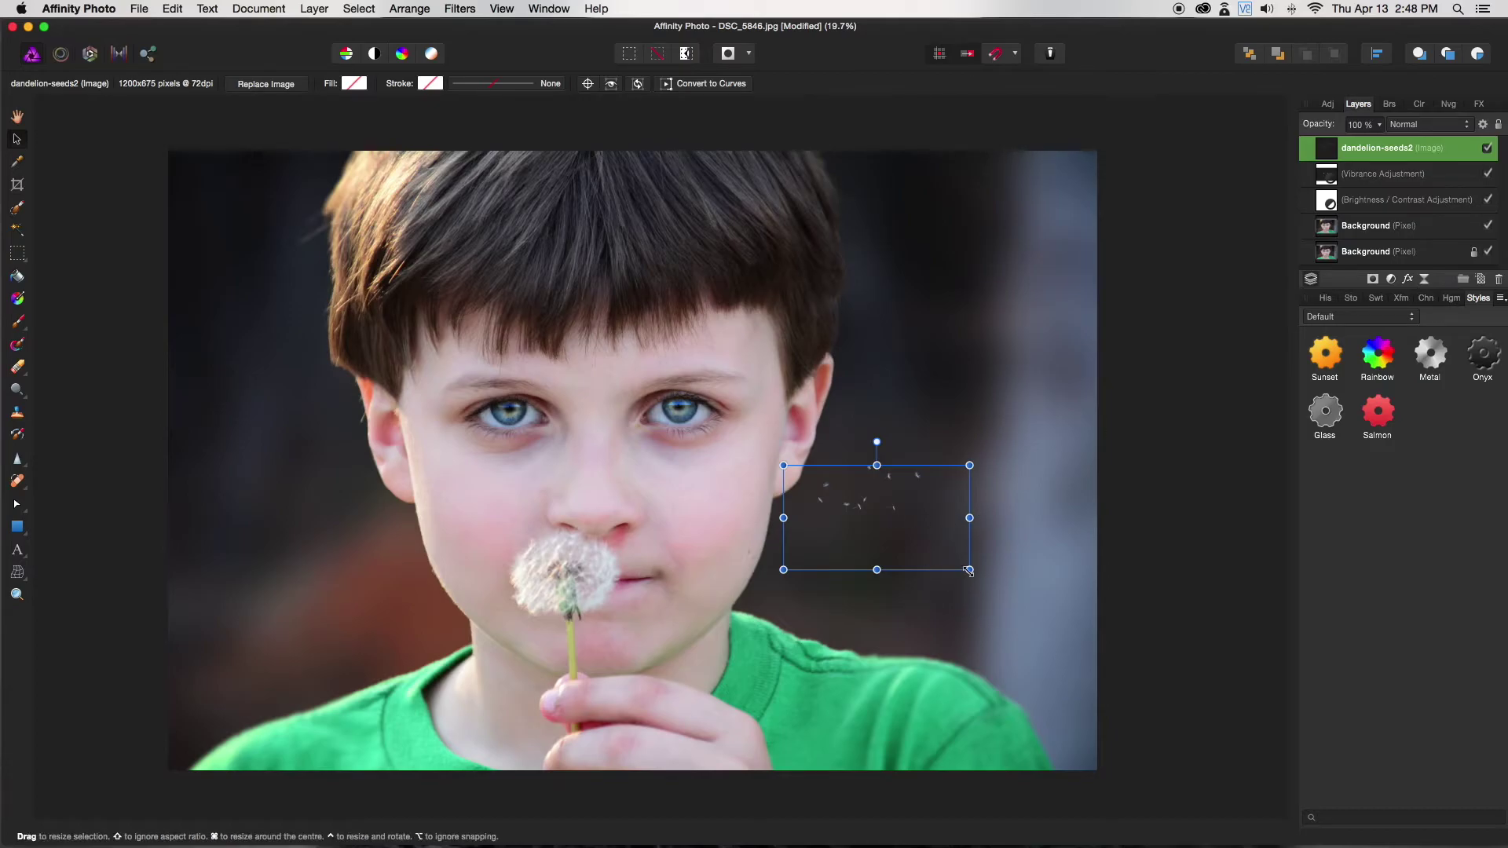
- Enlarge the dandelion-seeds2 image to about 27 dpi and move it closer to the boy's cheek
left_click_drag(981, 582, 1163, 682)
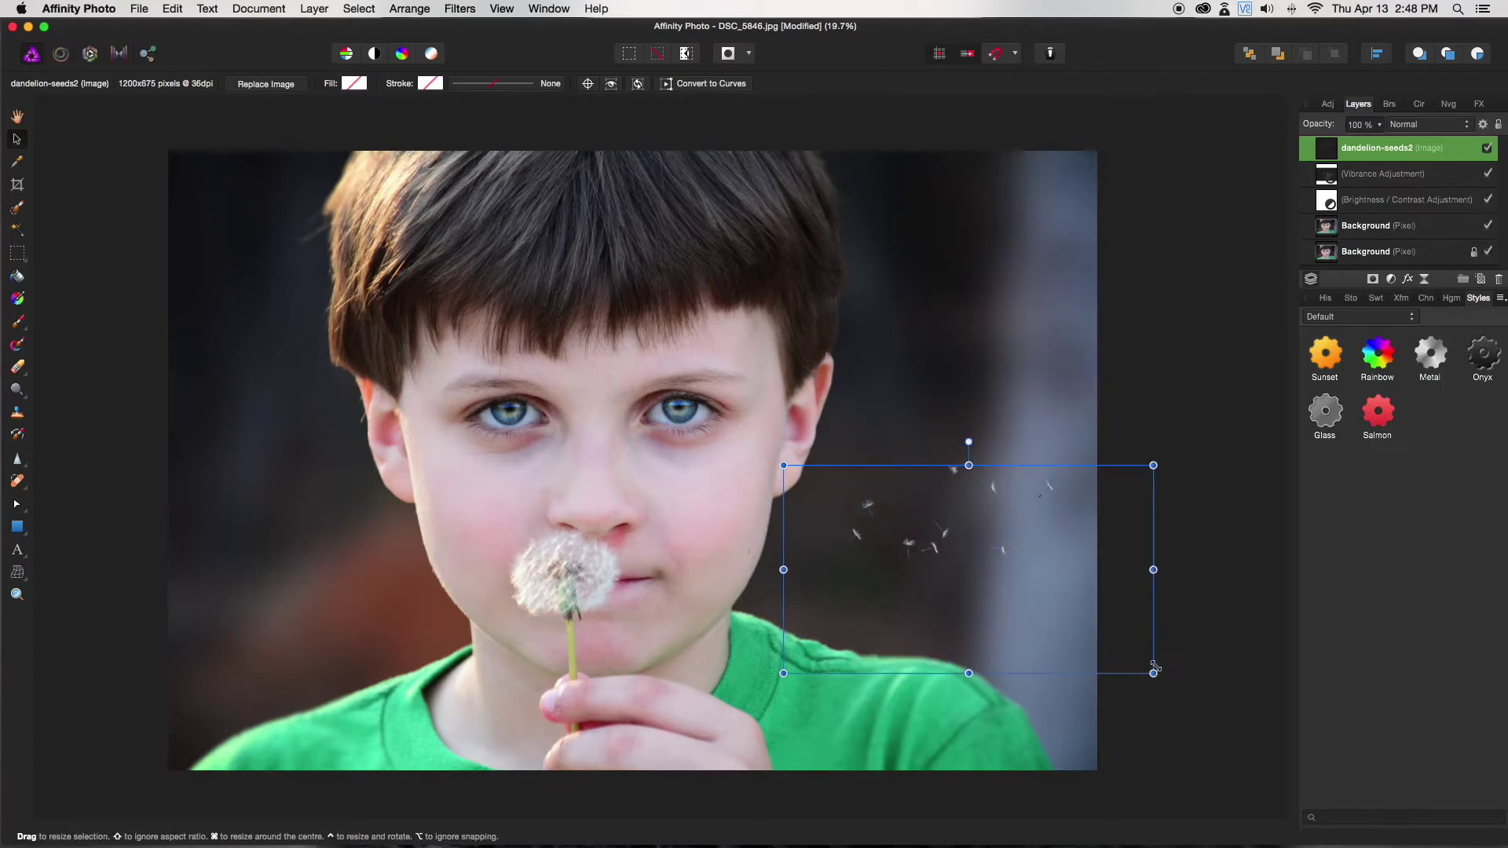
left_click_drag(988, 552, 912, 540)
left_click_drag(1086, 665, 1197, 719)
left_click_drag(888, 560, 875, 567)
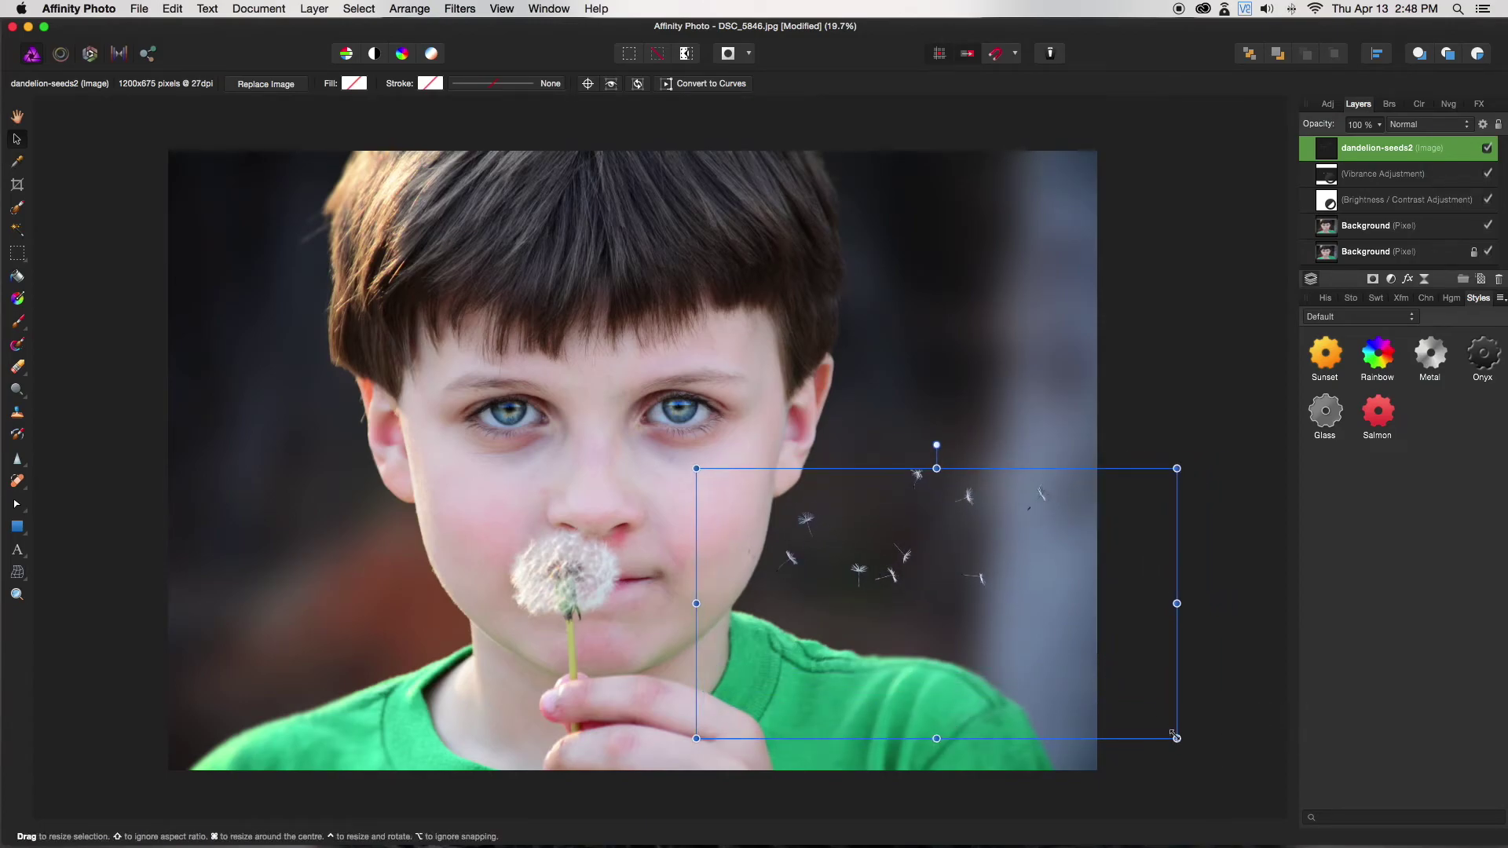
- Enlarge the dandelion seeds slightly more and fine-tune their position over the dark background beside the boy's cheek
left_click_drag(1177, 738, 1223, 760)
left_click_drag(883, 575, 886, 589)
left_click(1280, 602)
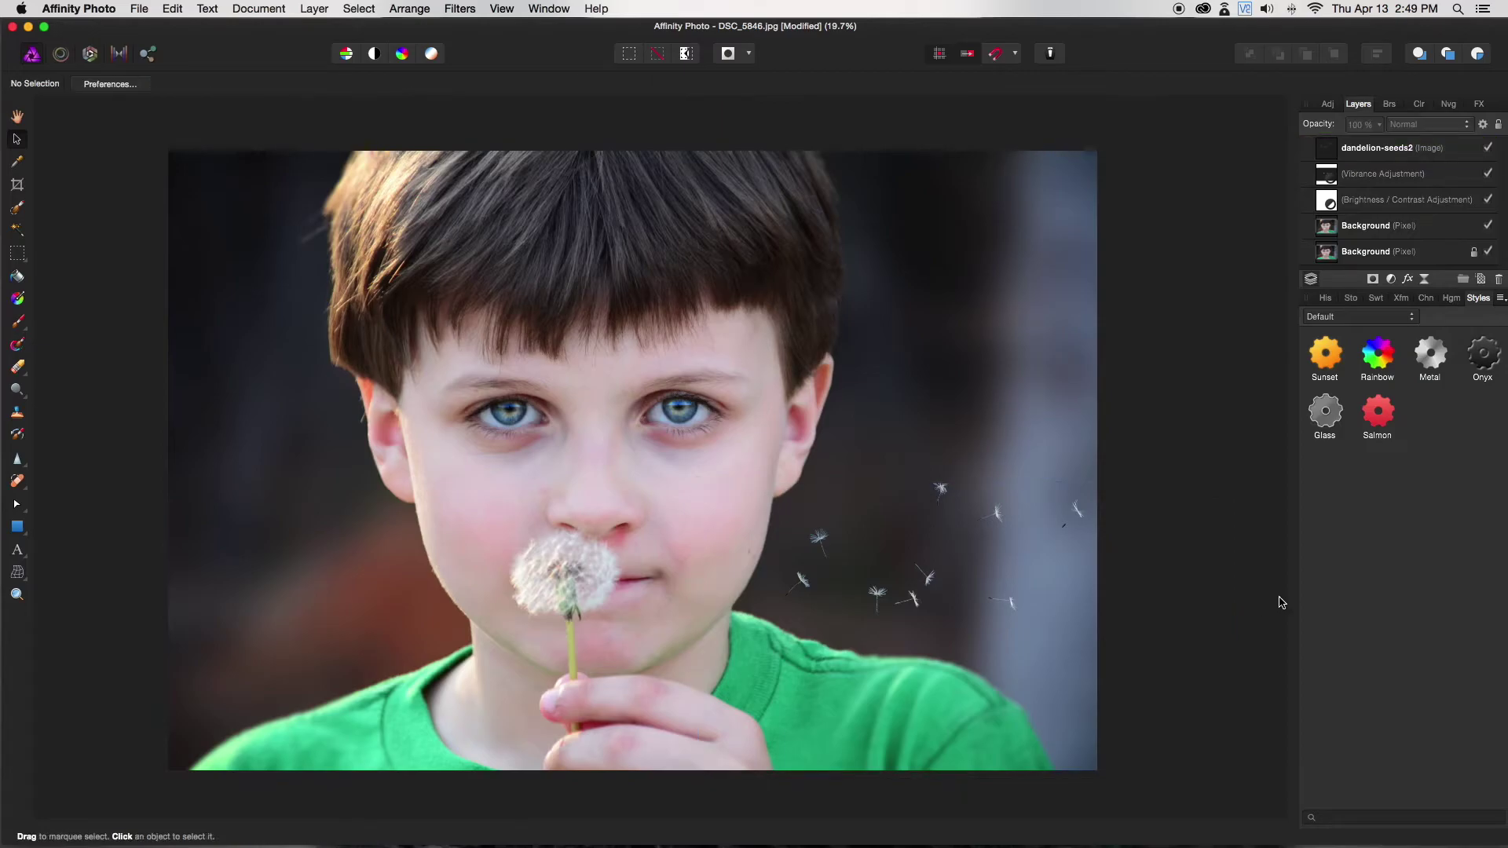
key("super+z")
key("super+z")
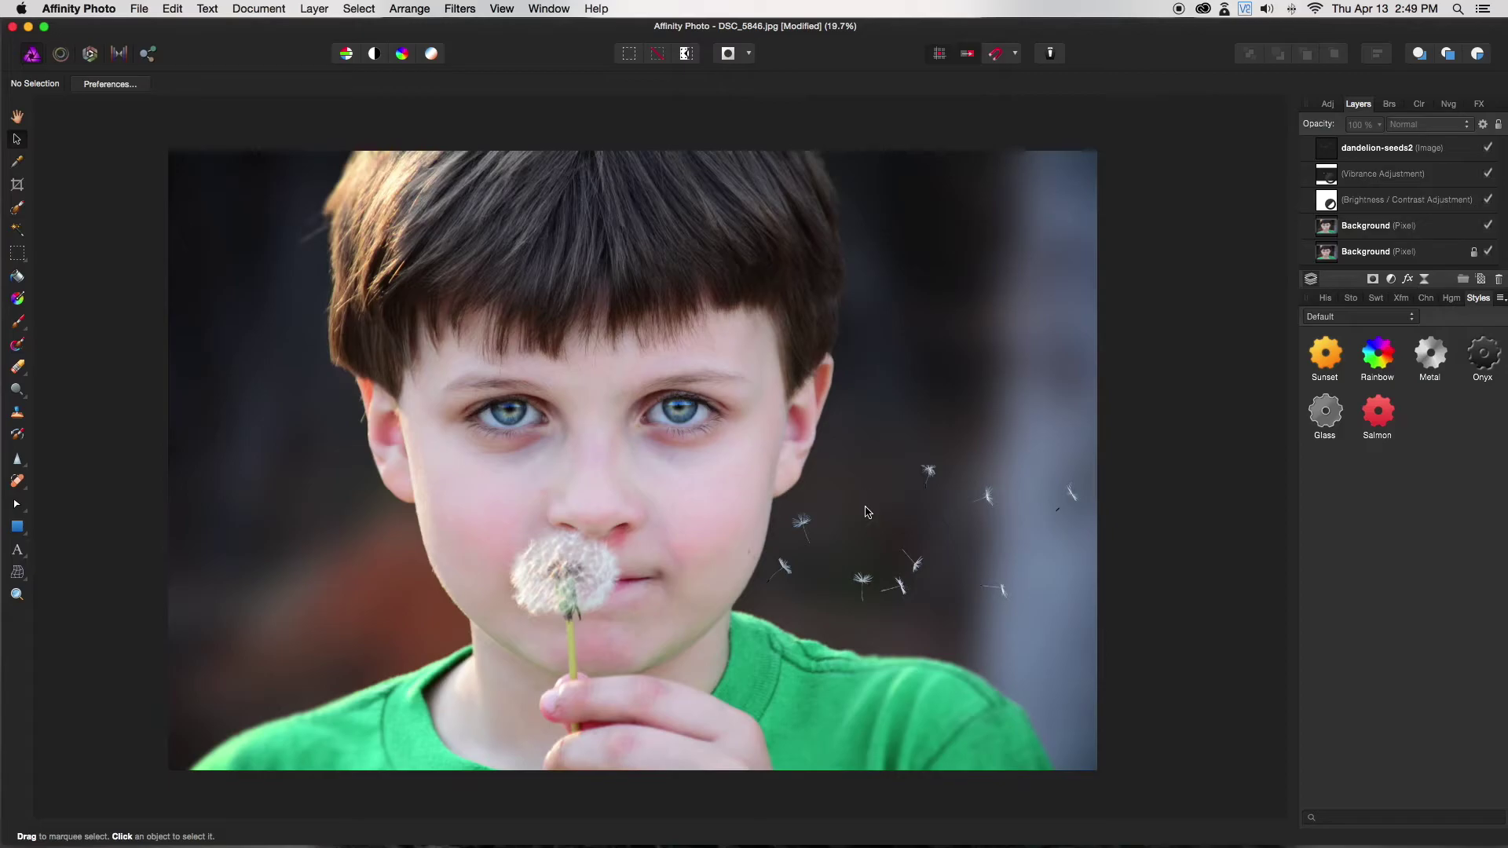
- Activate the Blur Brush Tool and select the dandelion-seeds2 layer for retouching the floating seeds
scroll(833, 554, "up", 3)
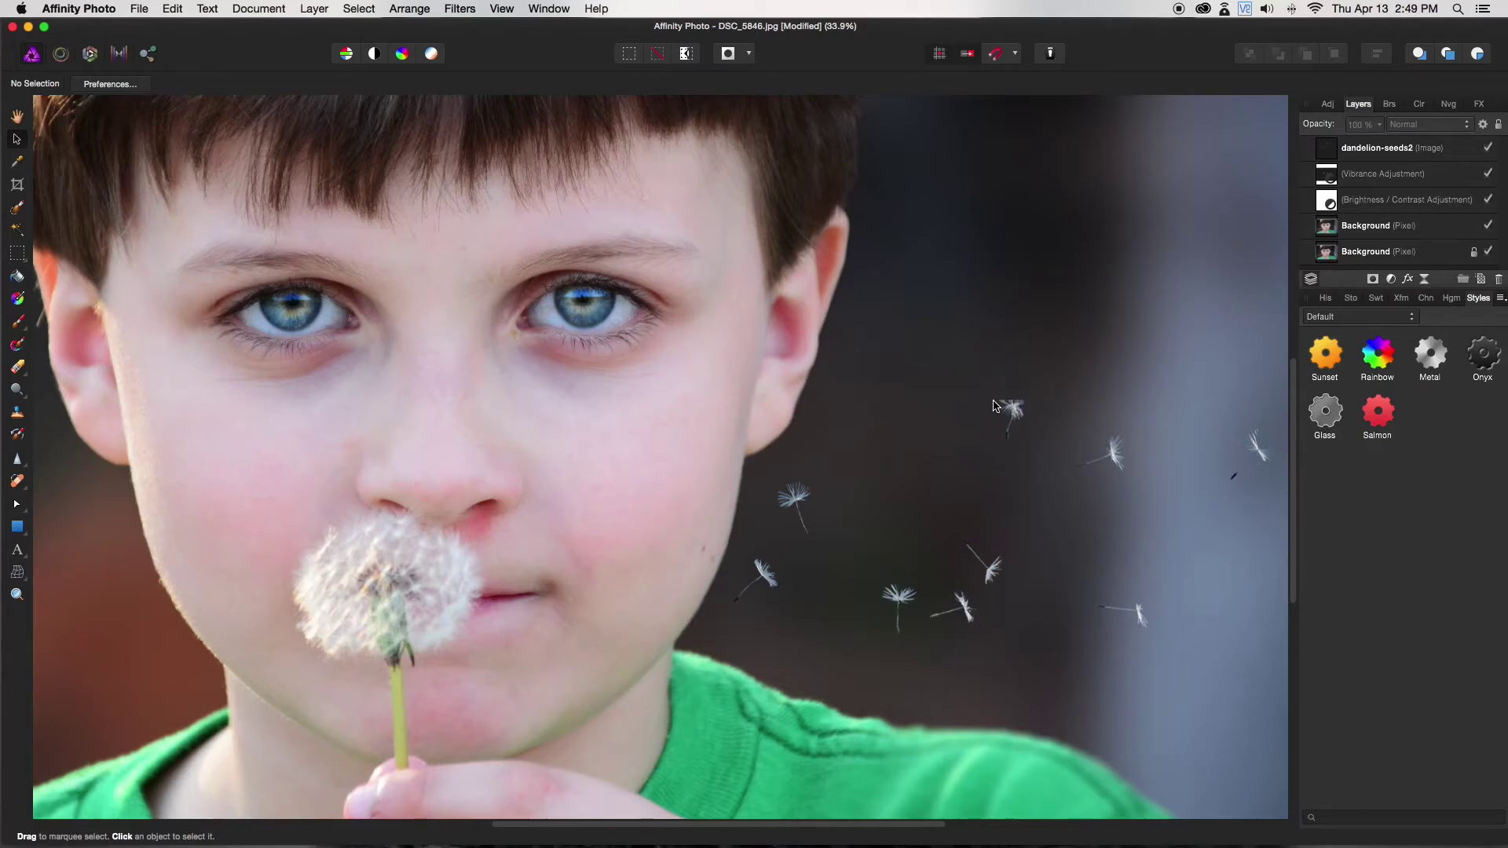
scroll(707, 515, "left", 3)
scroll(525, 515, "down", 1)
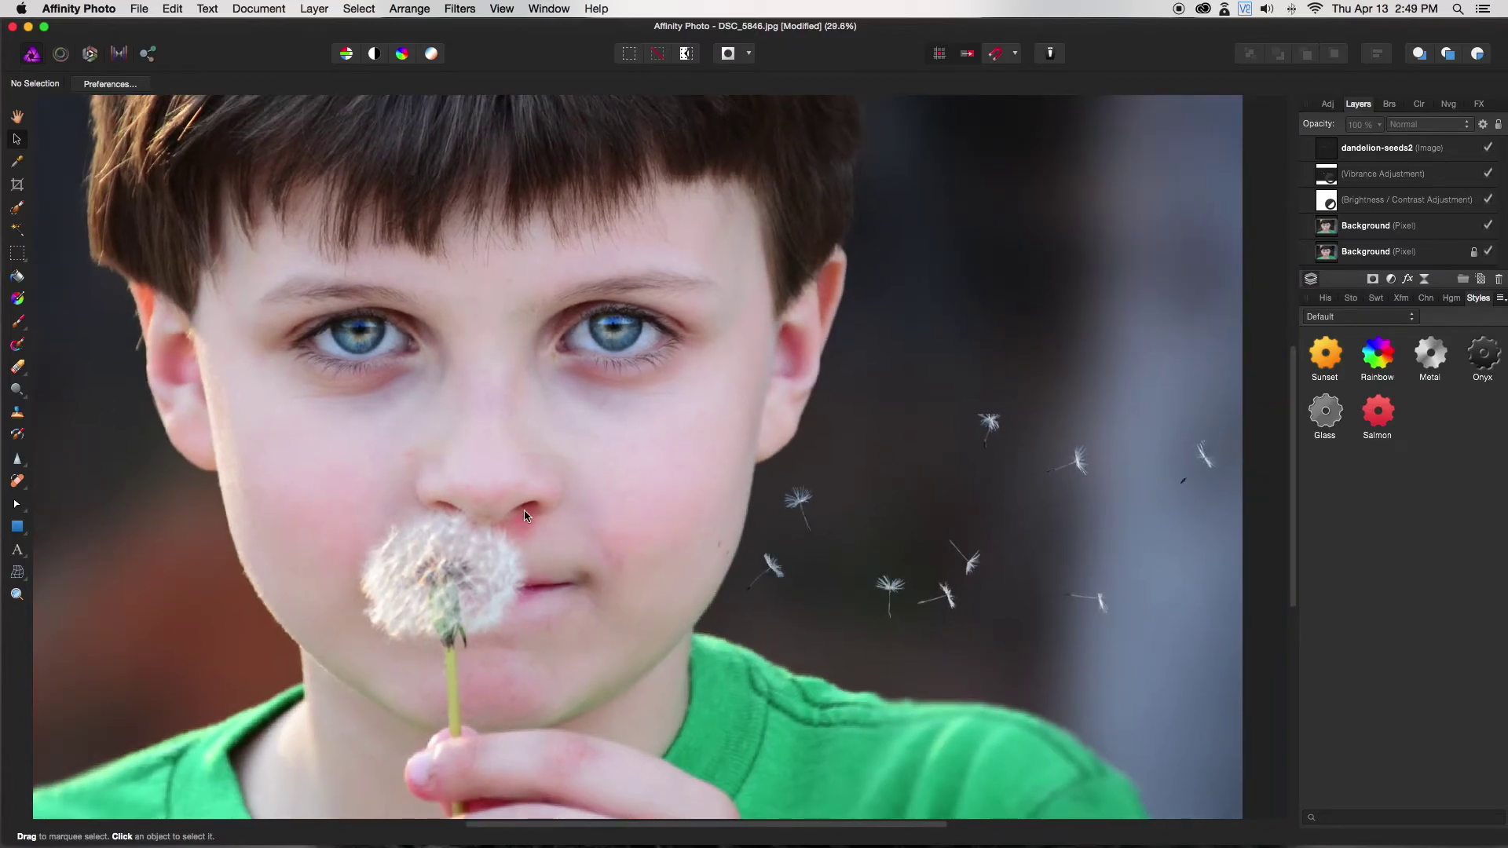
left_click(28, 471)
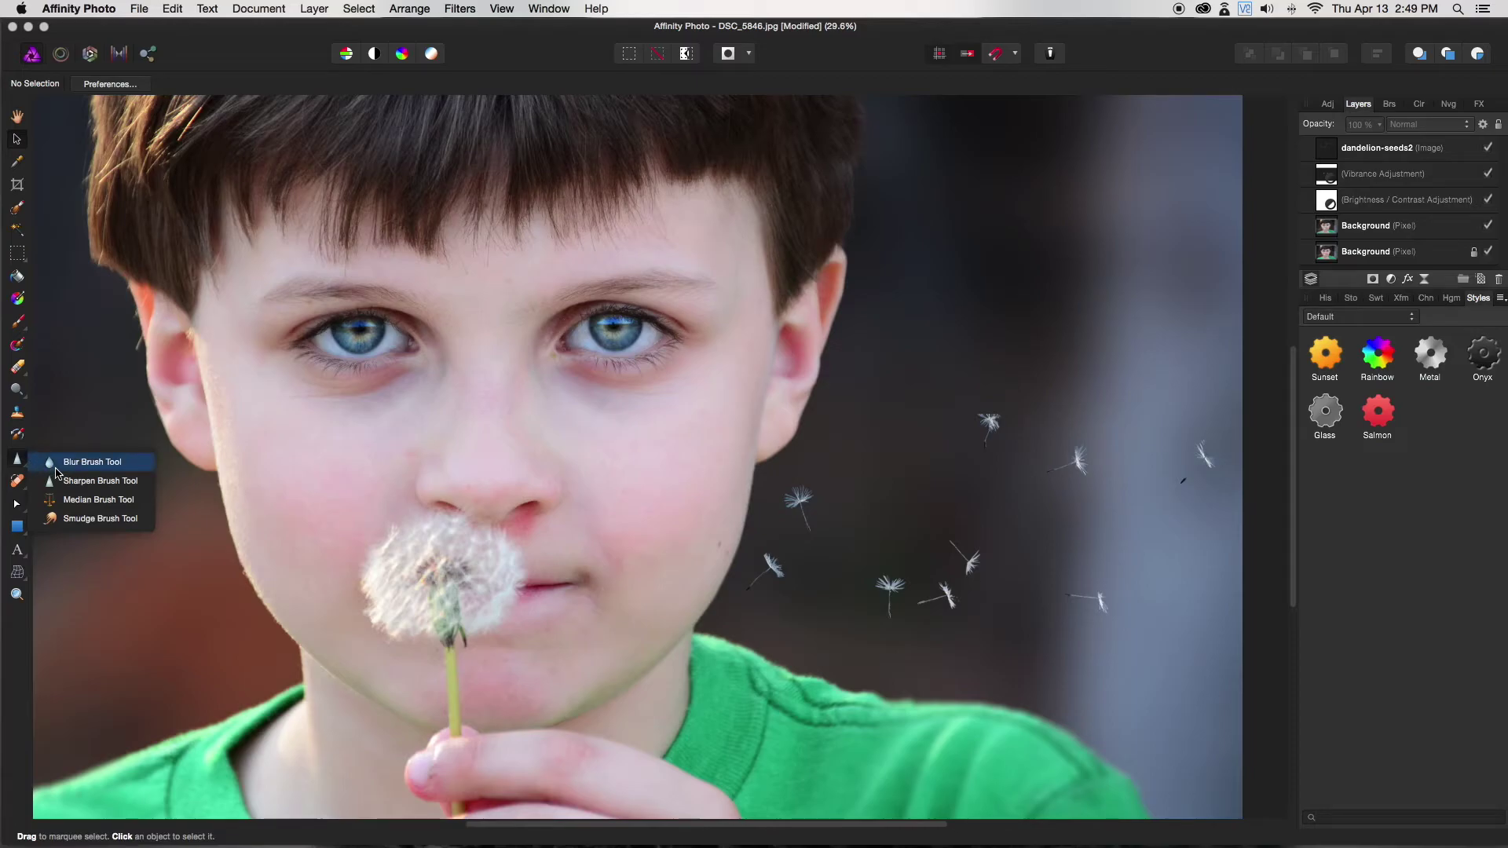
left_click(94, 464)
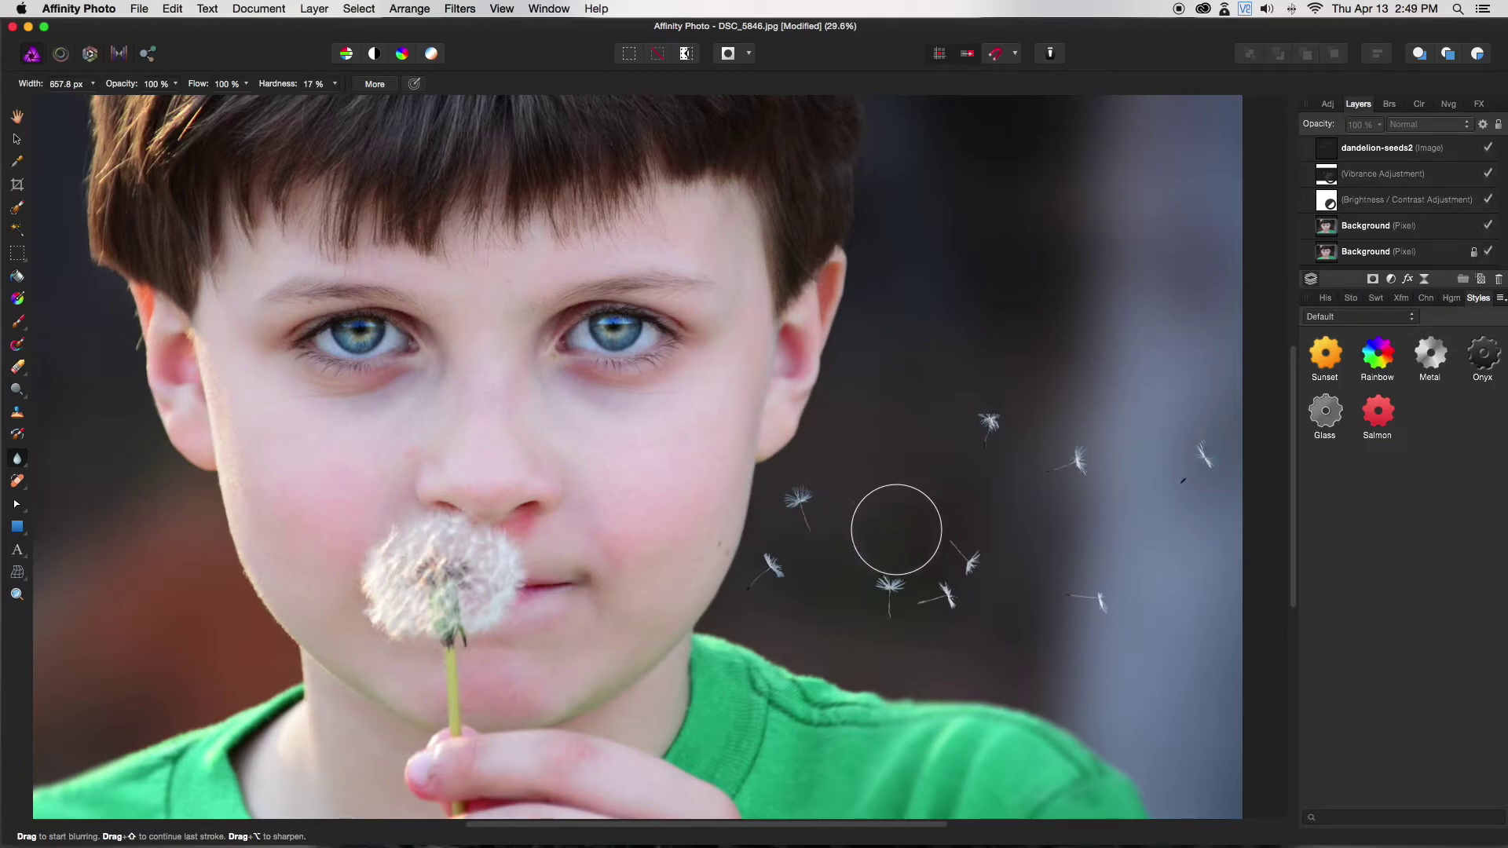
left_click(1388, 149)
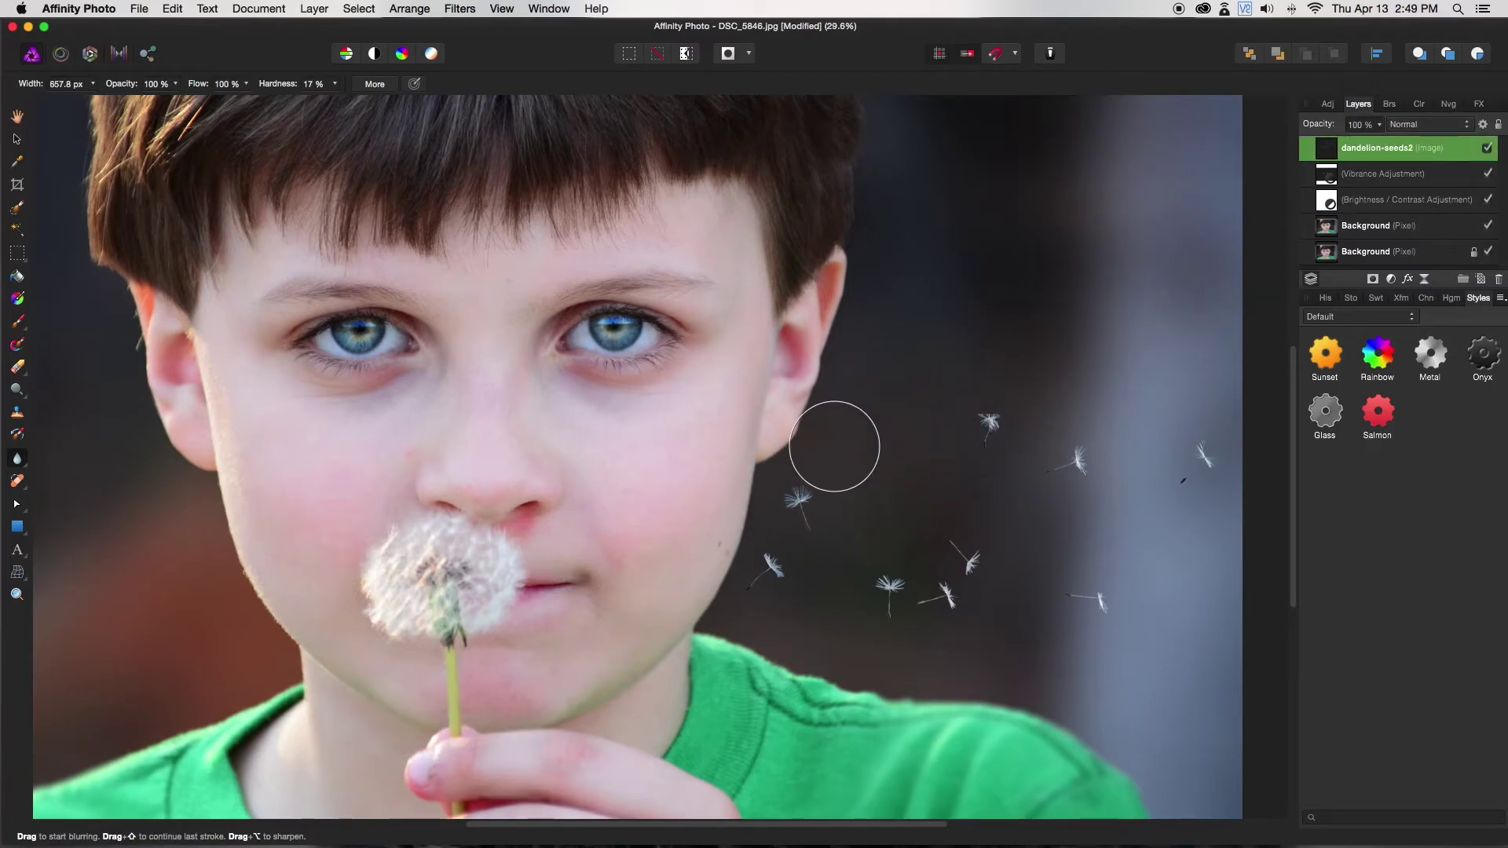
- Reduce the blur brush width to 248.1 px and set its hardness to 0%
key("bracketleft")
key("bracketleft")
key("bracketleft")
key("bracketleft")
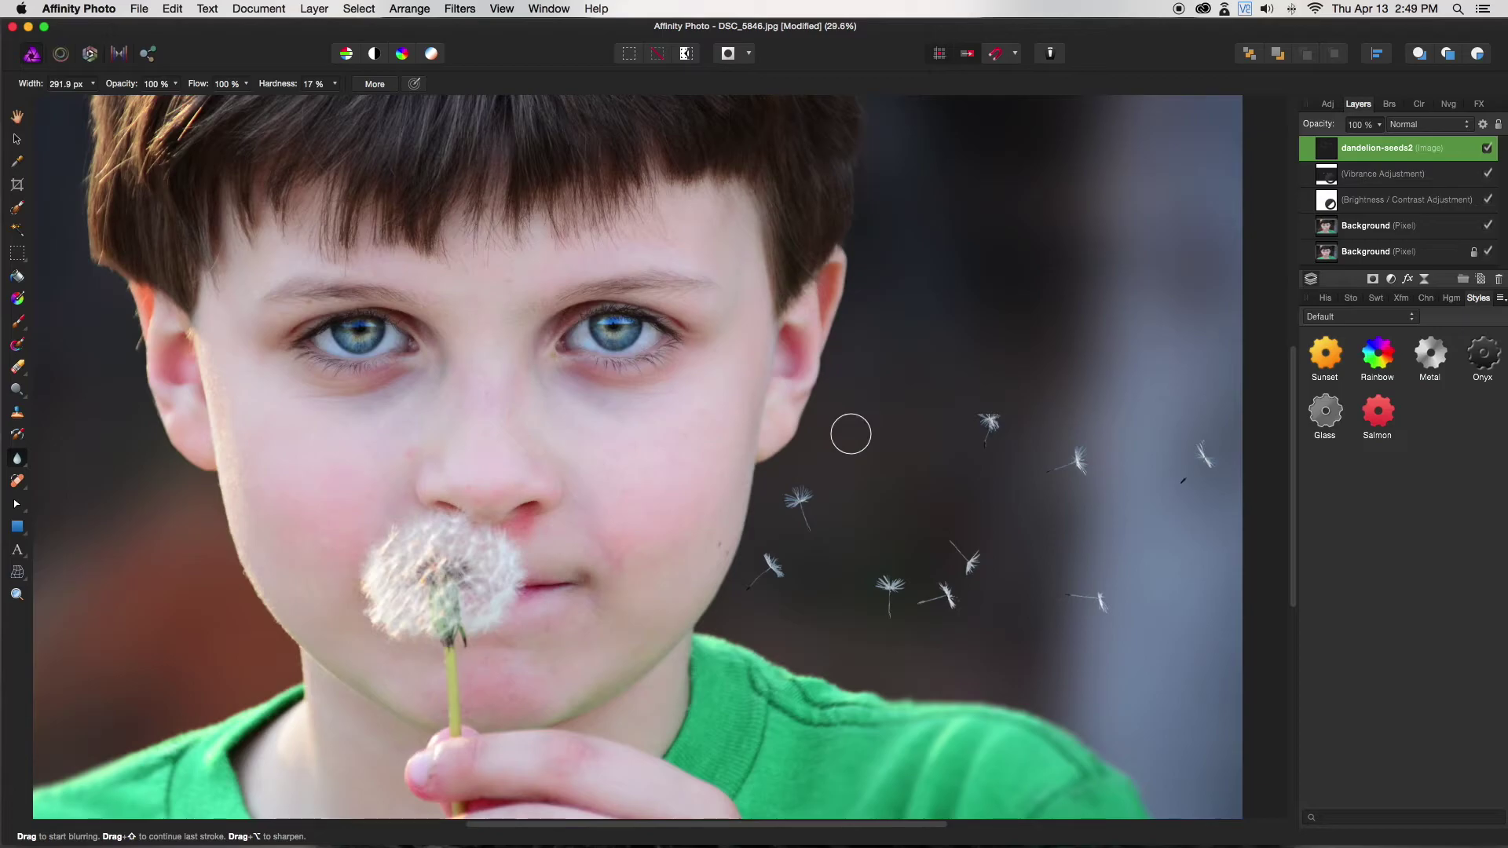
key("bracketleft")
scroll(829, 522, "up", 3)
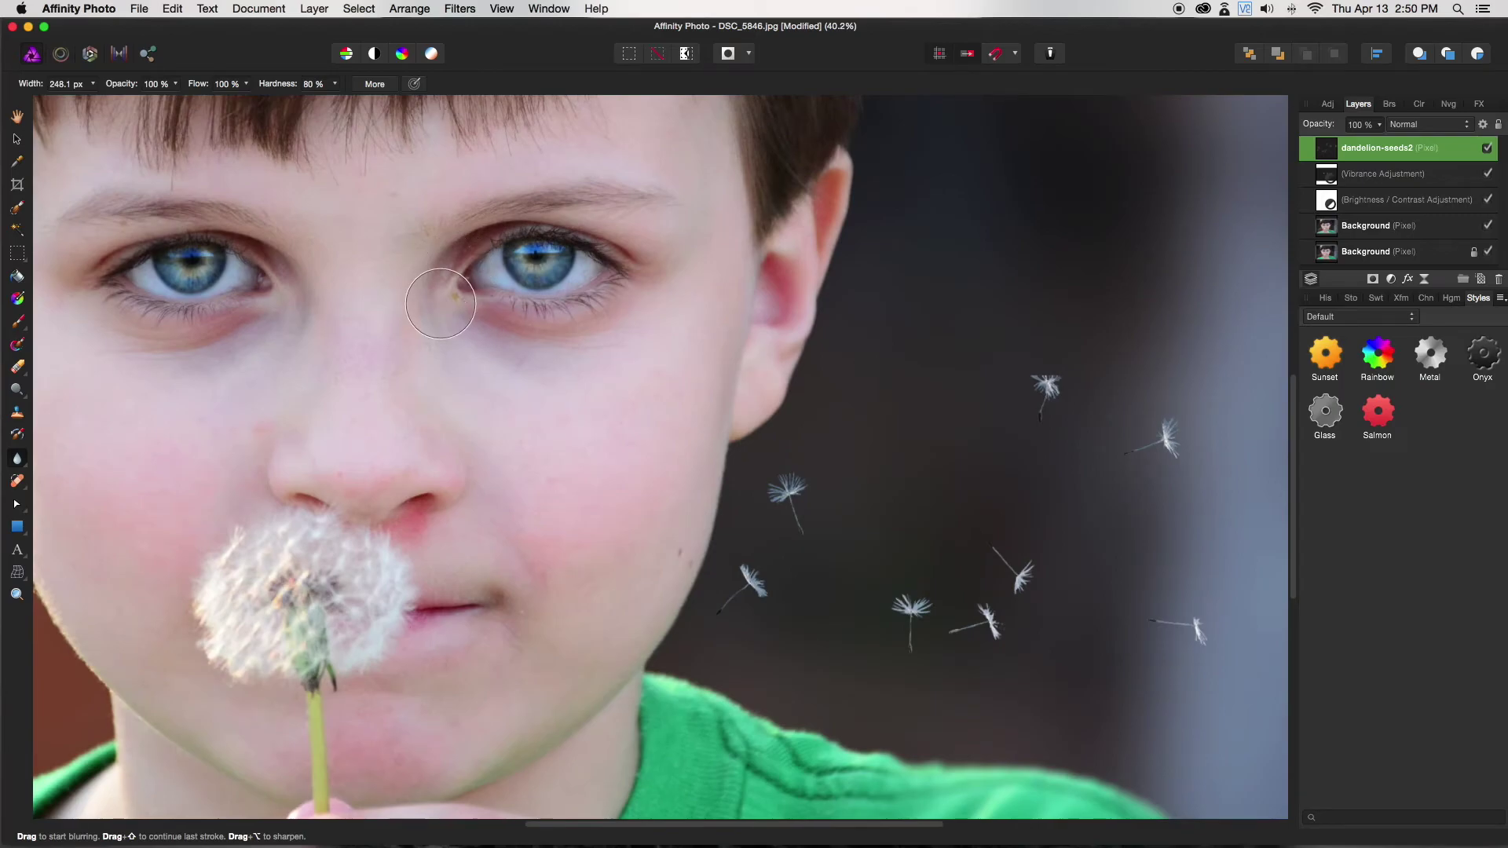
left_click(336, 84)
left_click_drag(334, 105, 228, 105)
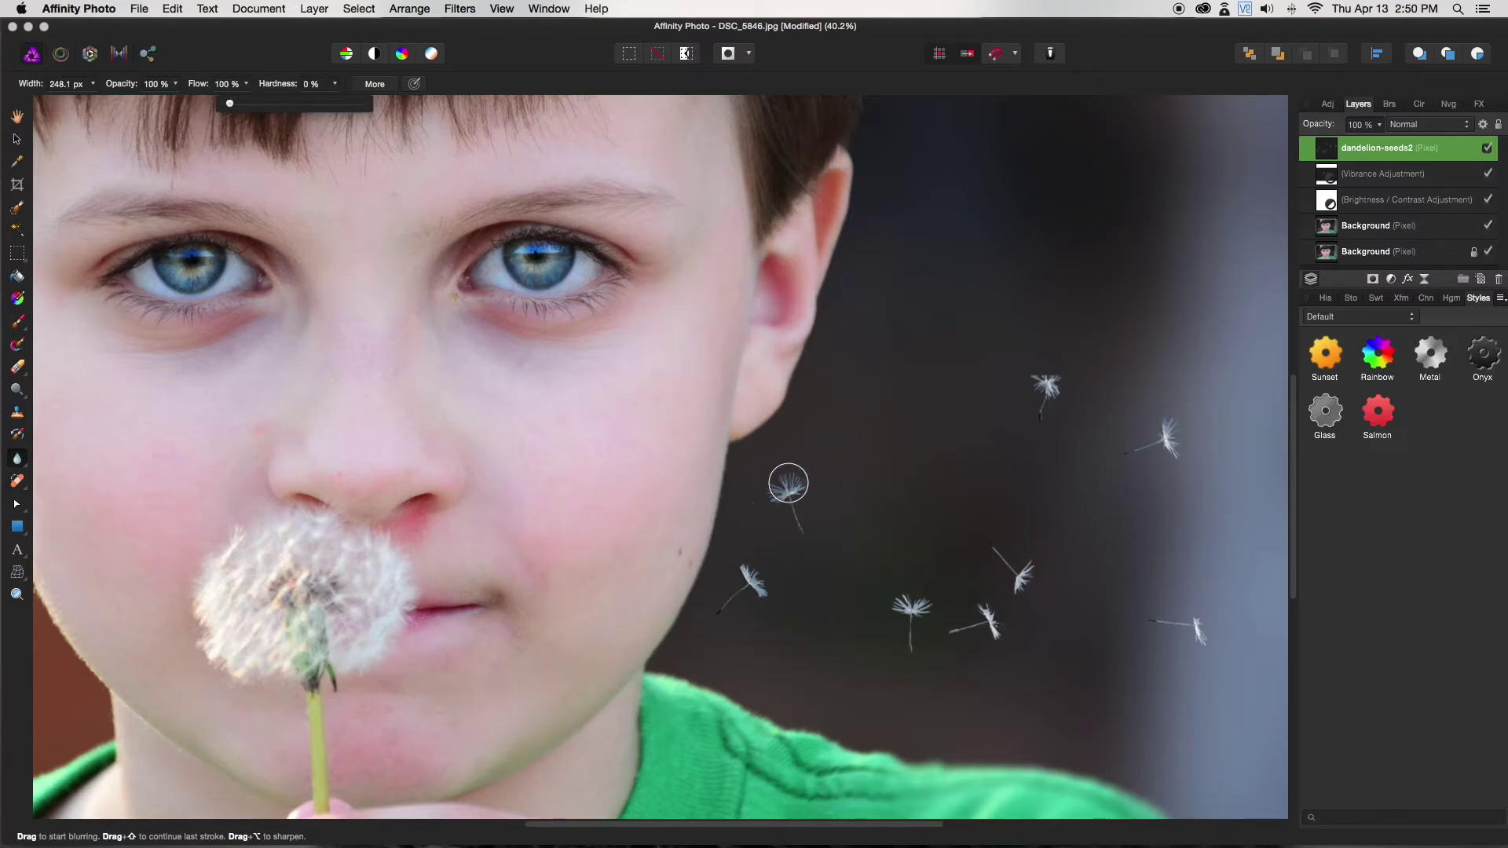
- Soften the upper floating seed beside the boy's cheek and the topmost seed of the group with the blur brush
scroll(817, 511, "down", 1)
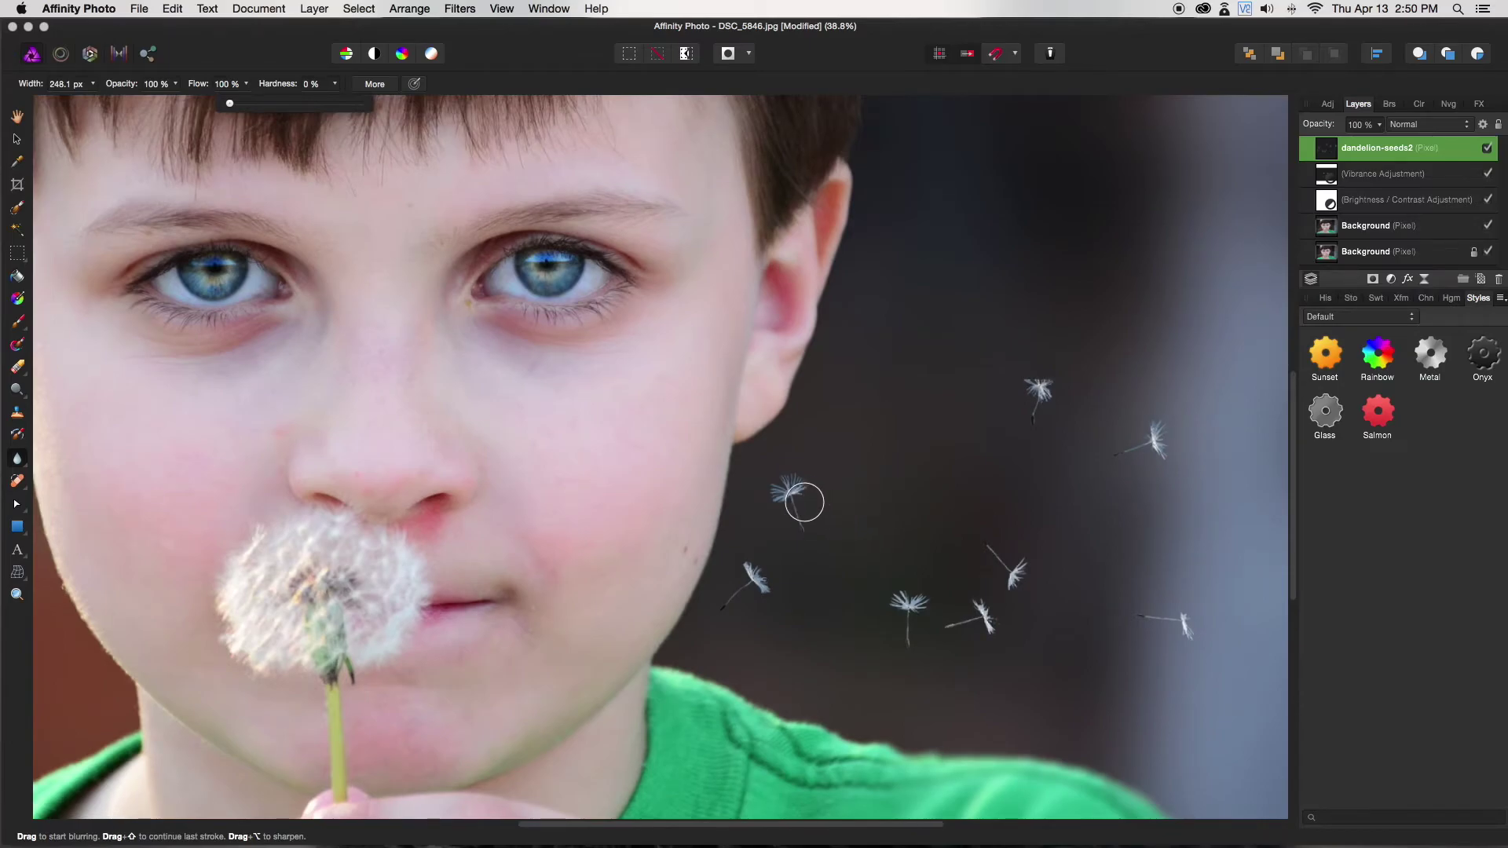
left_click_drag(788, 482, 793, 499)
key("super+z")
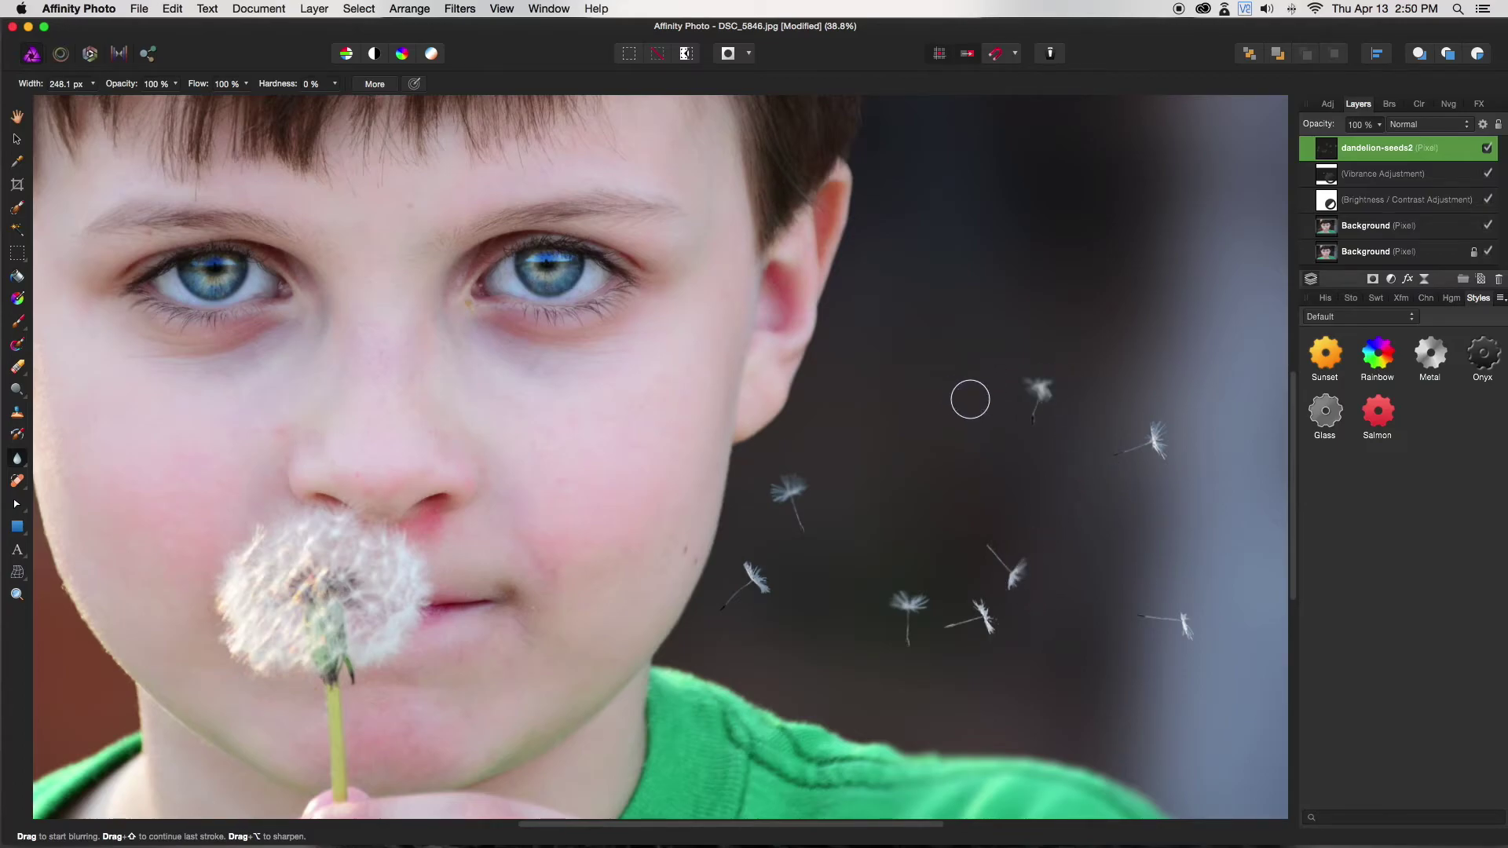
scroll(894, 525, "down", 2)
scroll(1114, 631, "up", 1)
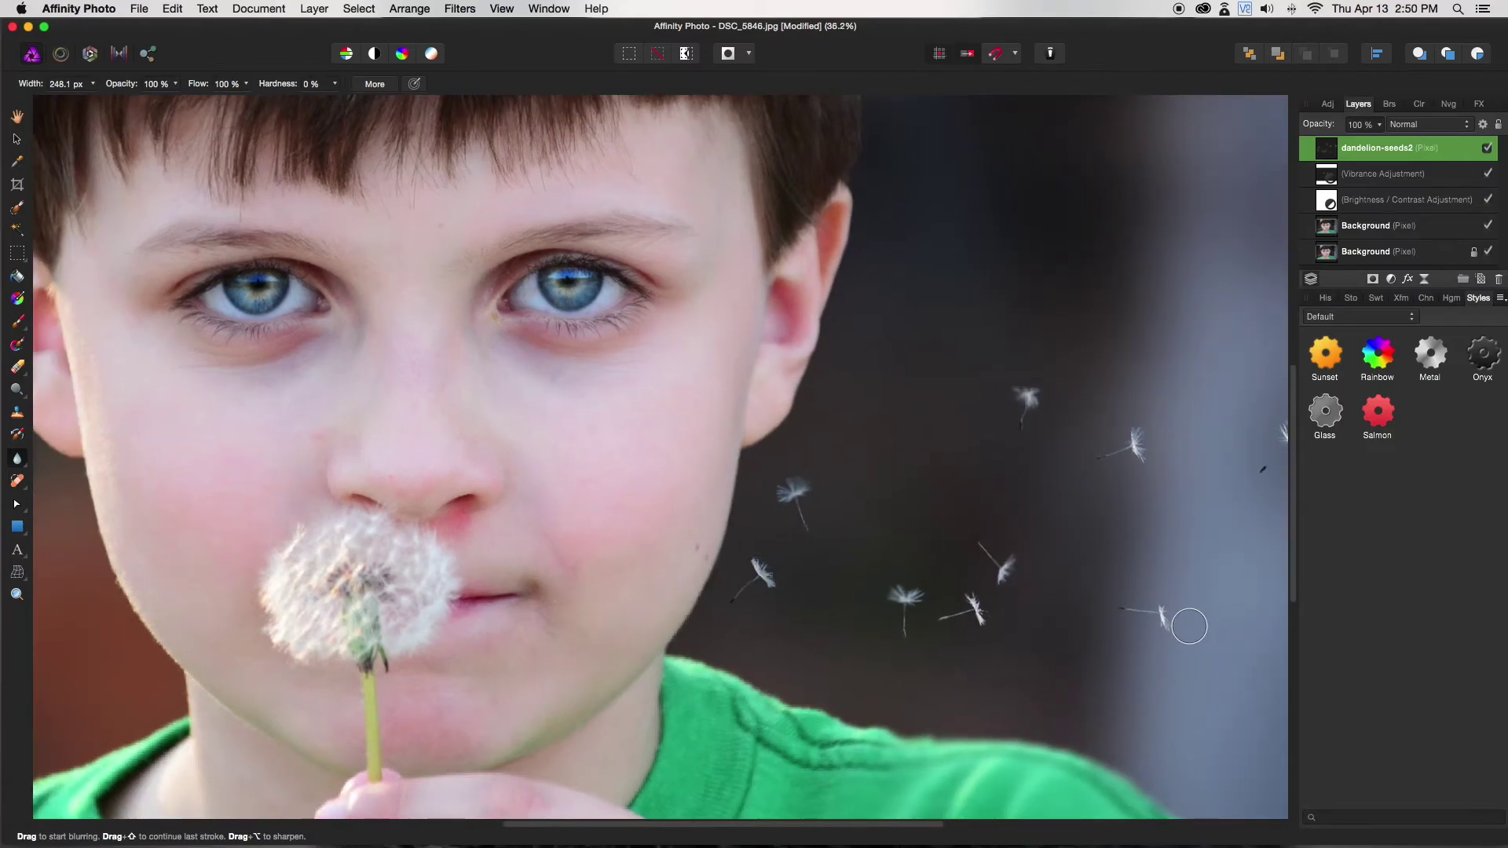
- Blur the outer floating seeds over the lighter strip of background, farthest from the boy's face
mouse_move(1197, 608)
left_mouse_down()
mouse_move(1160, 620)
mouse_move(1098, 596)
left_mouse_up()
scroll(974, 620, "up", 3)
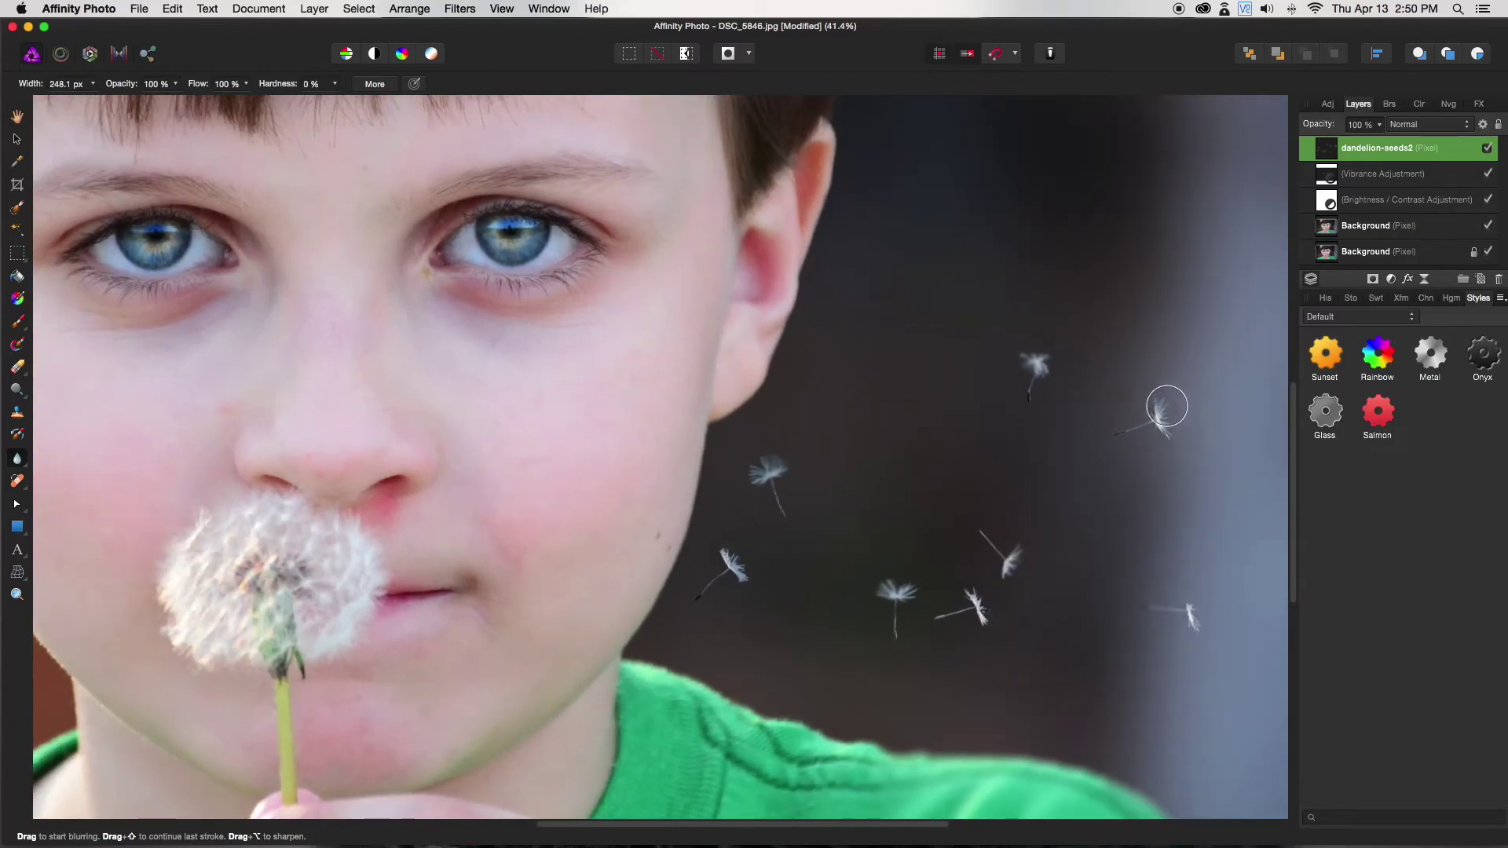
scroll(1195, 464, "down", 2)
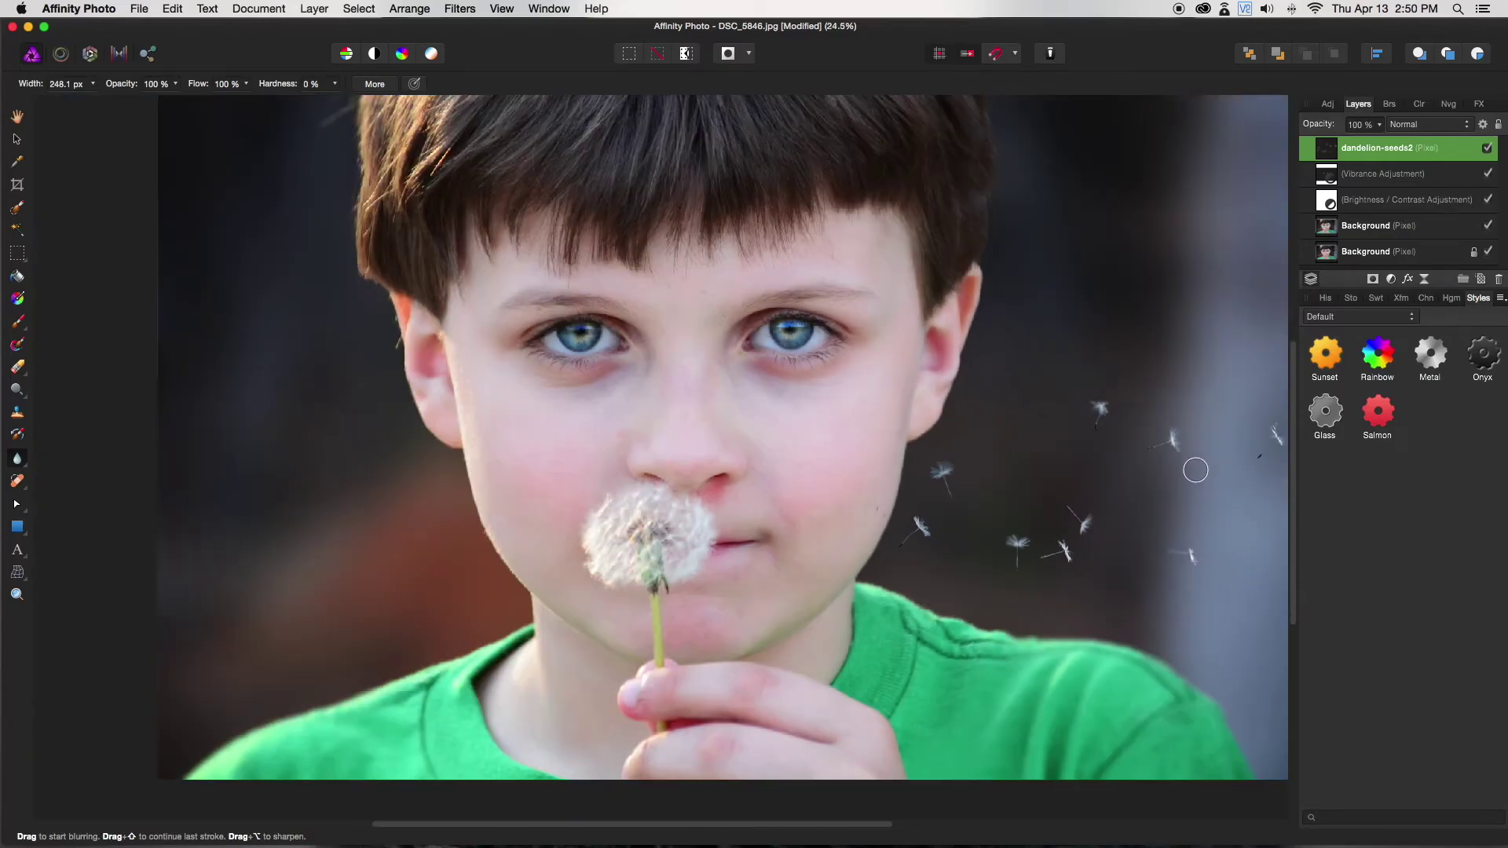
scroll(1197, 469, "up", 2)
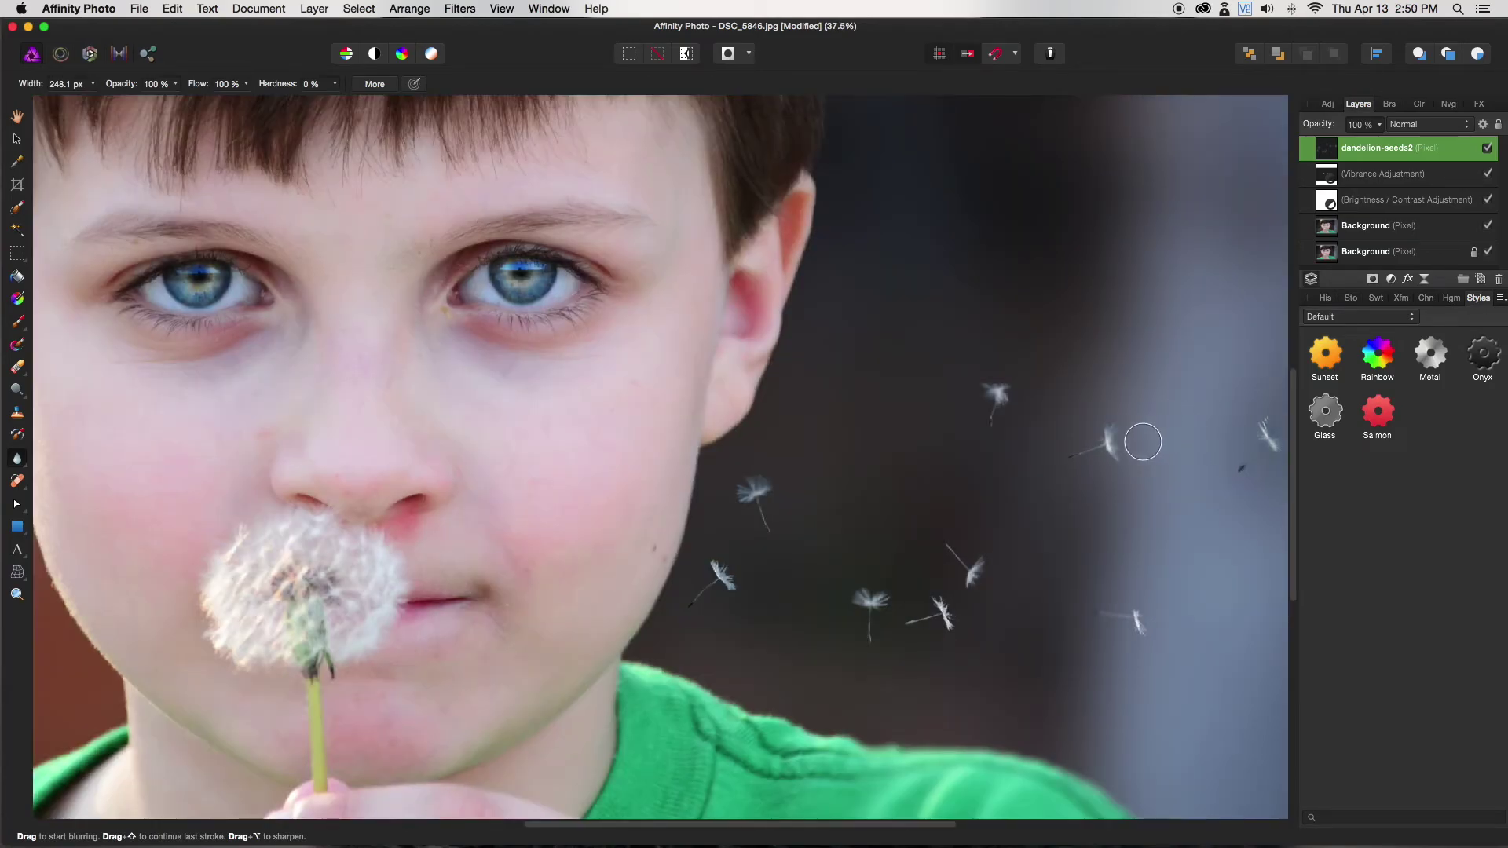
scroll(778, 519, "down", 1)
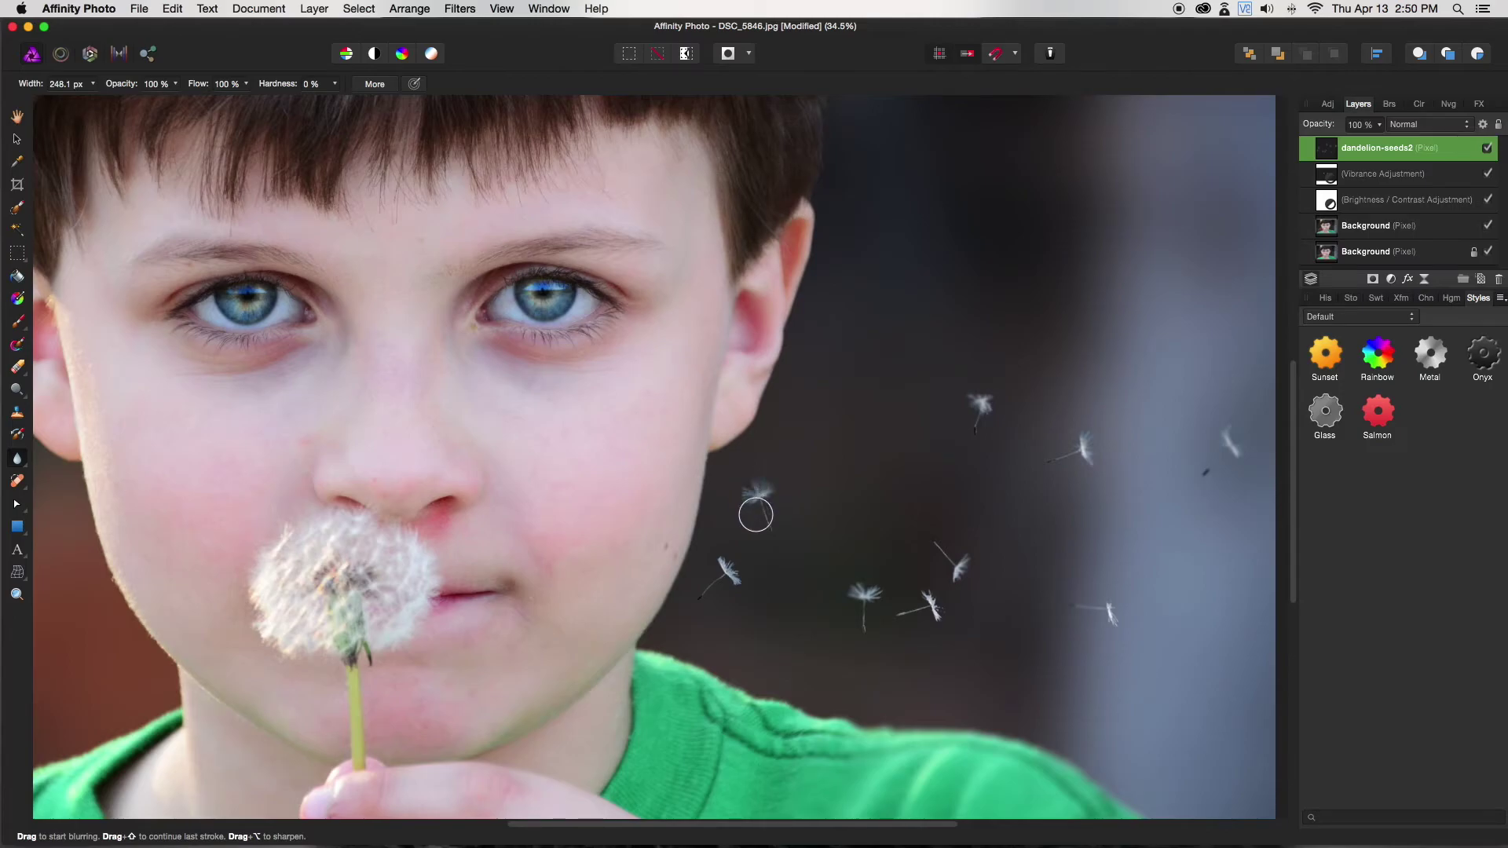
scroll(872, 596, "up", 1)
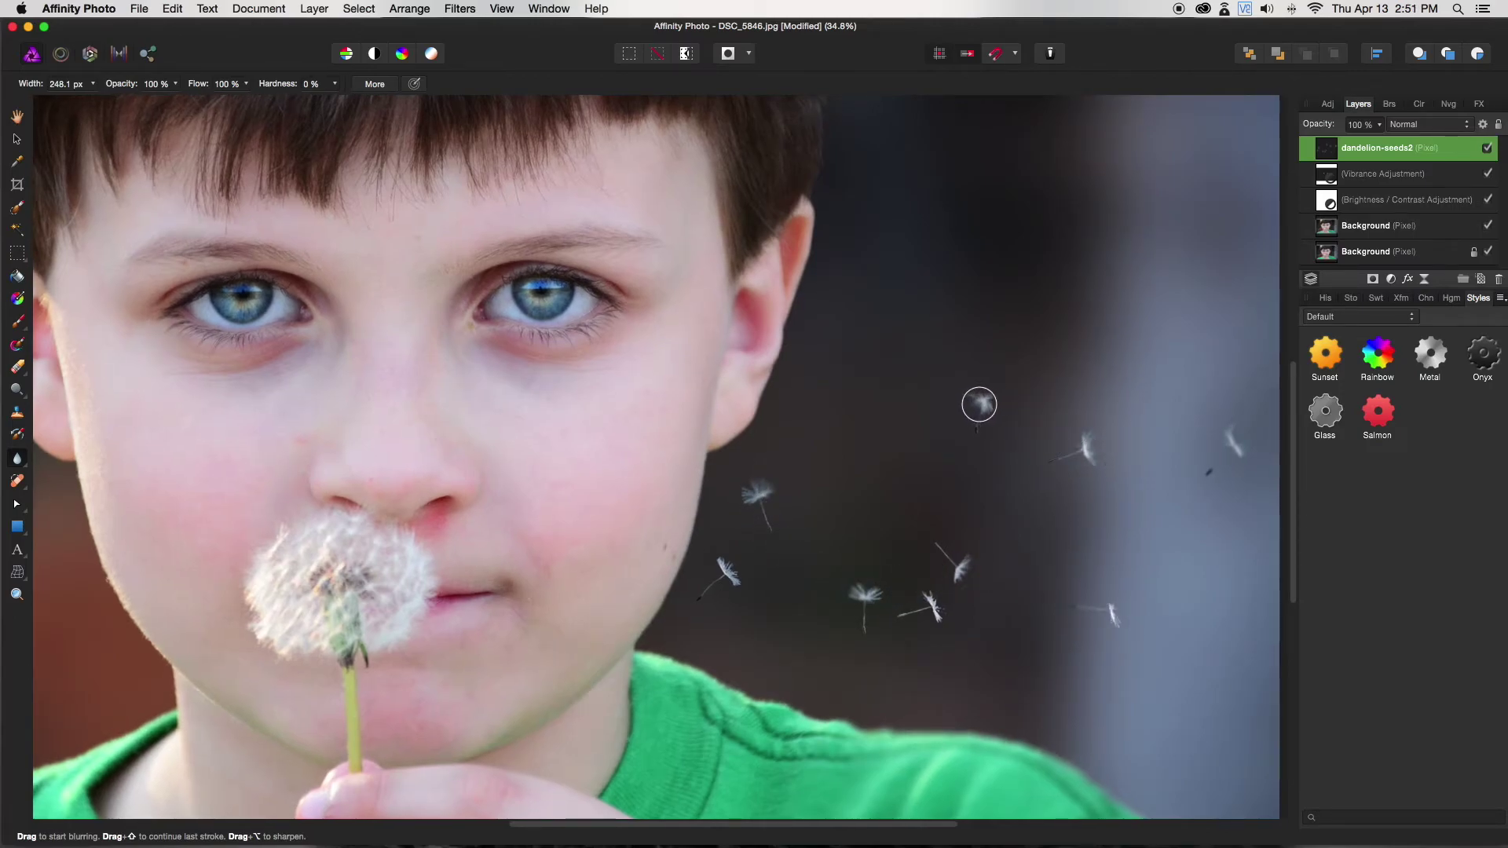
scroll(611, 534, "down", 2)
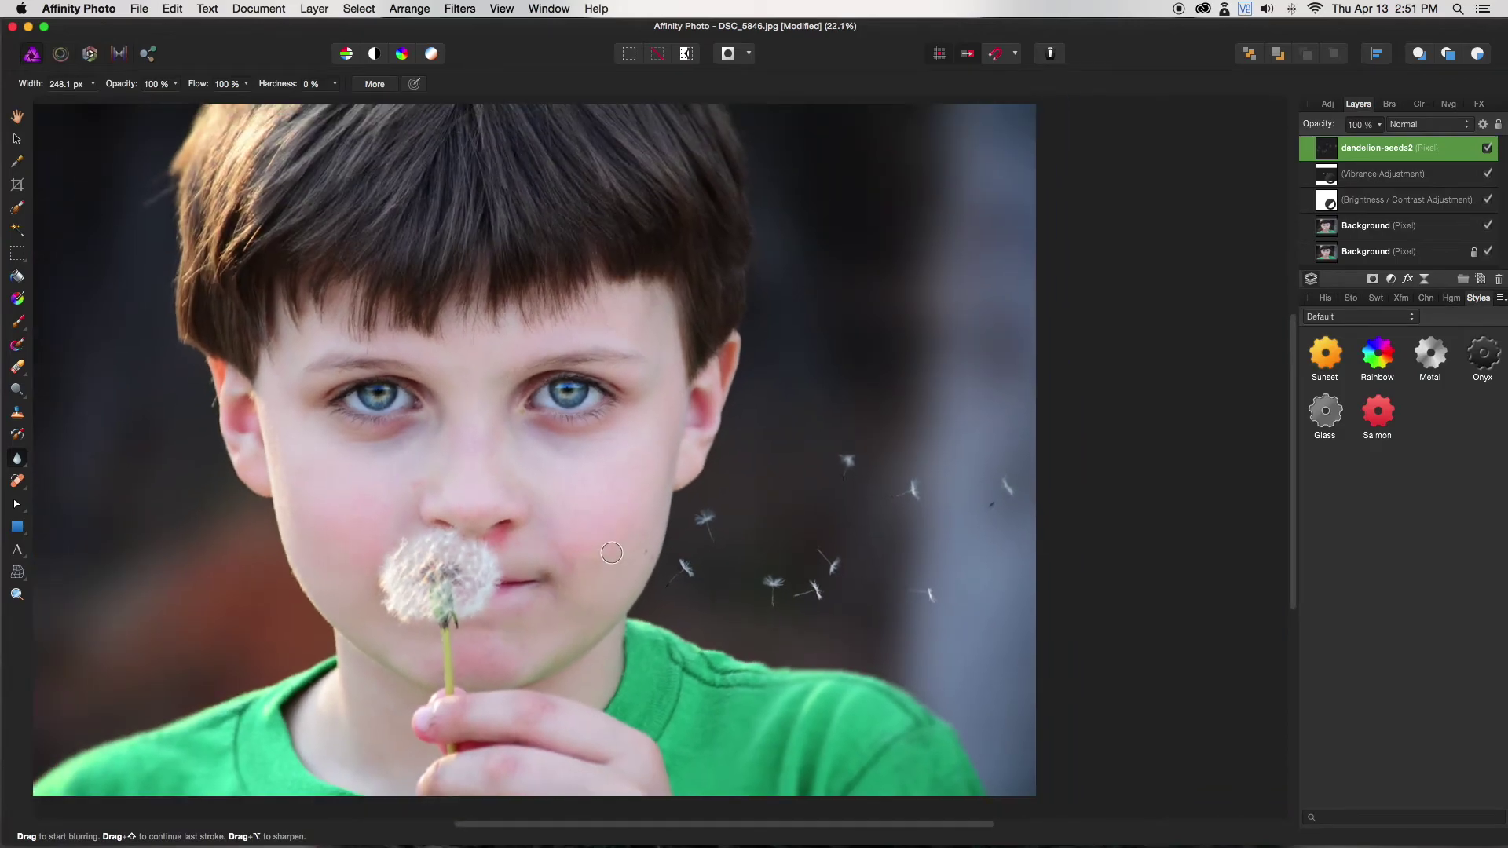
scroll(684, 566, "up", 3)
scroll(847, 596, "up", 1)
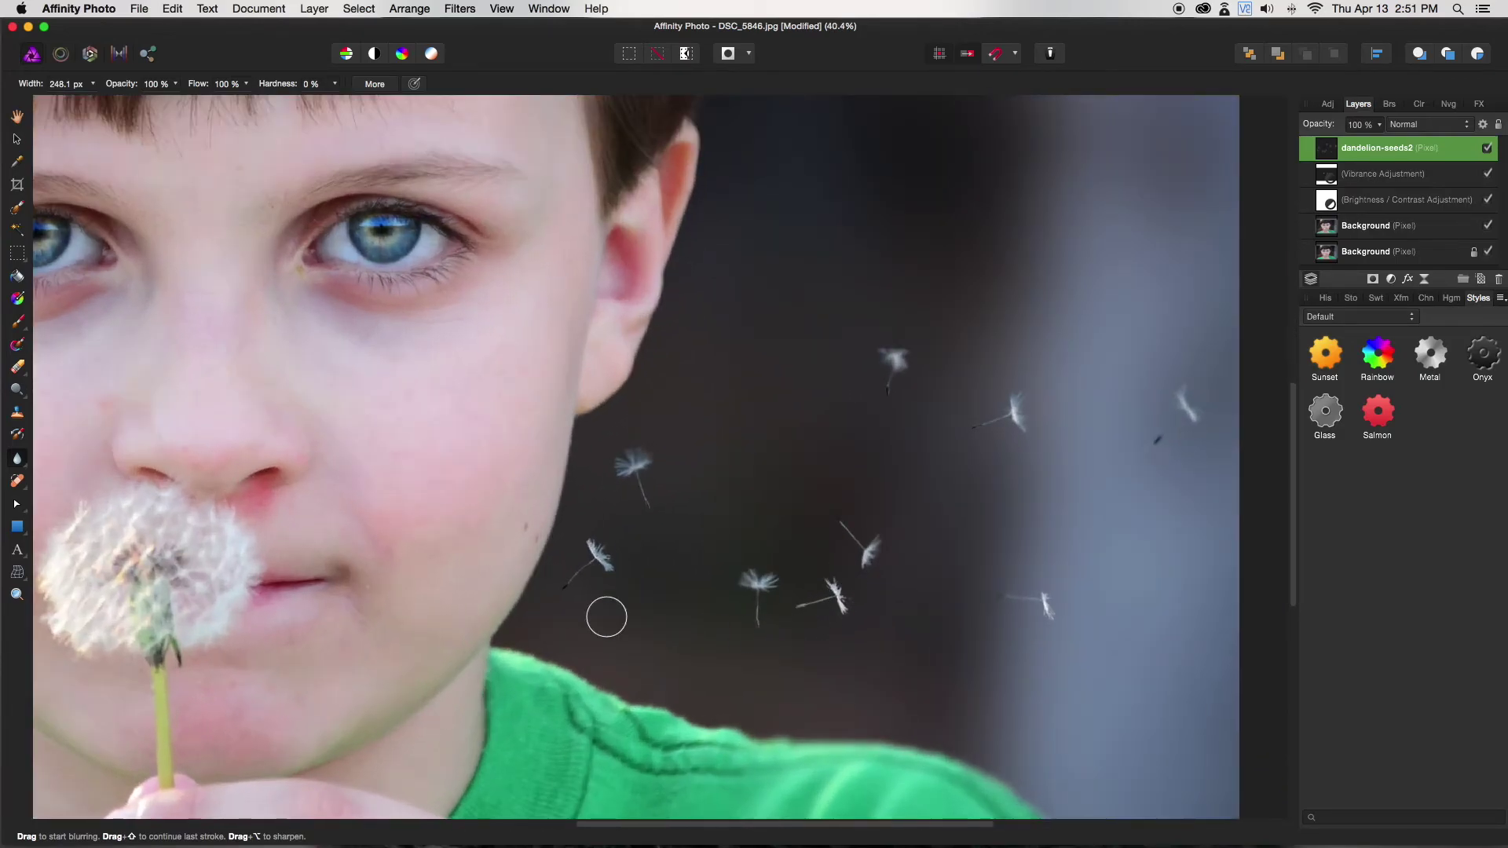
- Darken several floating seeds with the Burn Brush Tool at 187.8 px width, affecting the midtones
left_click_drag(24, 402, 63, 411)
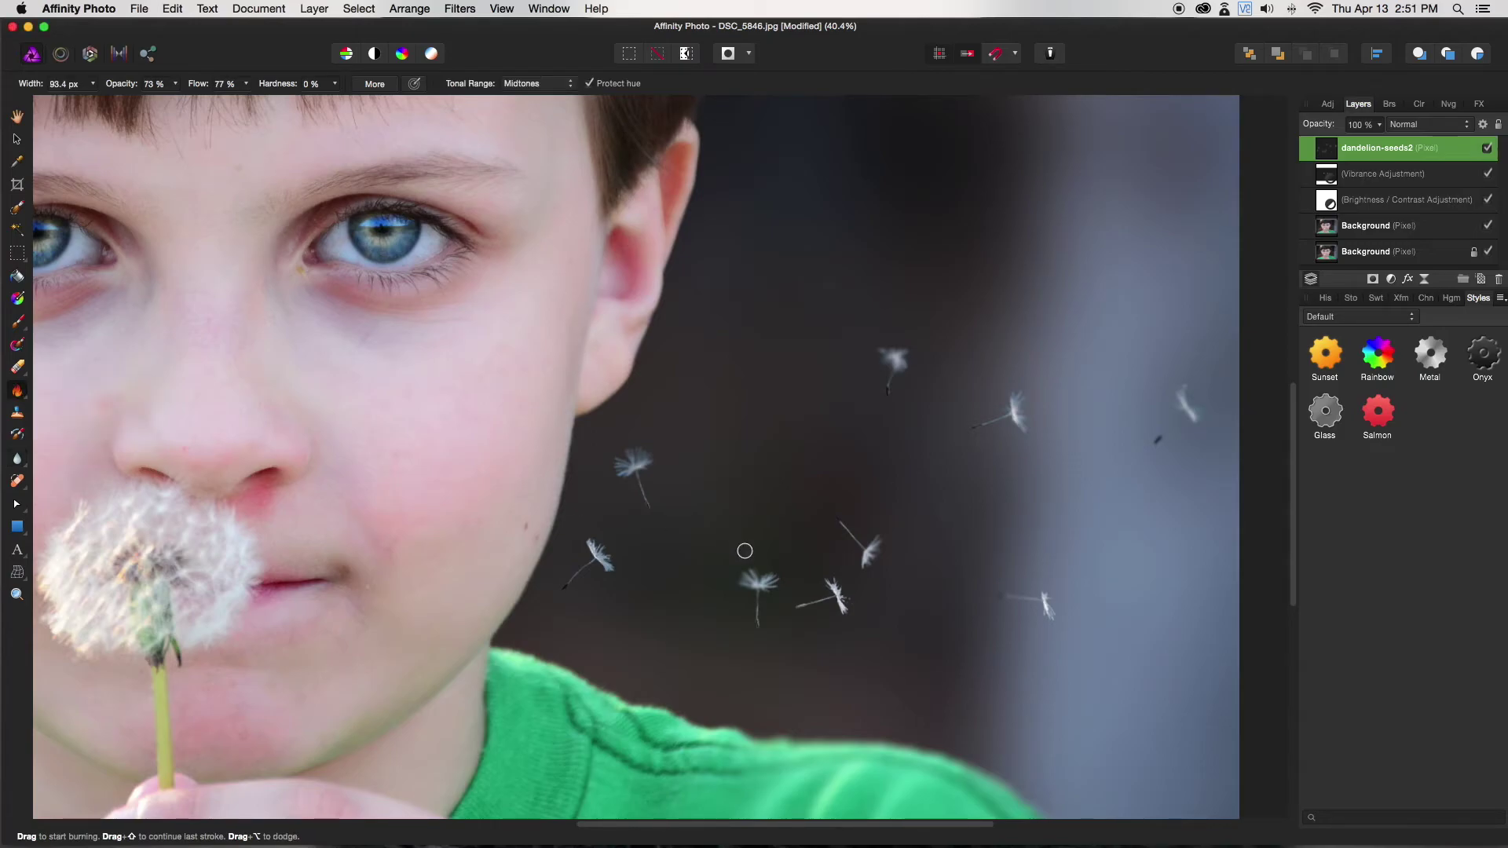
key("bracketright")
key("bracketright")
key("bracketright")
key("bracketright")
mouse_move(836, 592)
left_mouse_down()
mouse_move(825, 579)
mouse_move(847, 623)
left_mouse_up()
left_click_drag(903, 562, 870, 560)
scroll(565, 503, "down", 5)
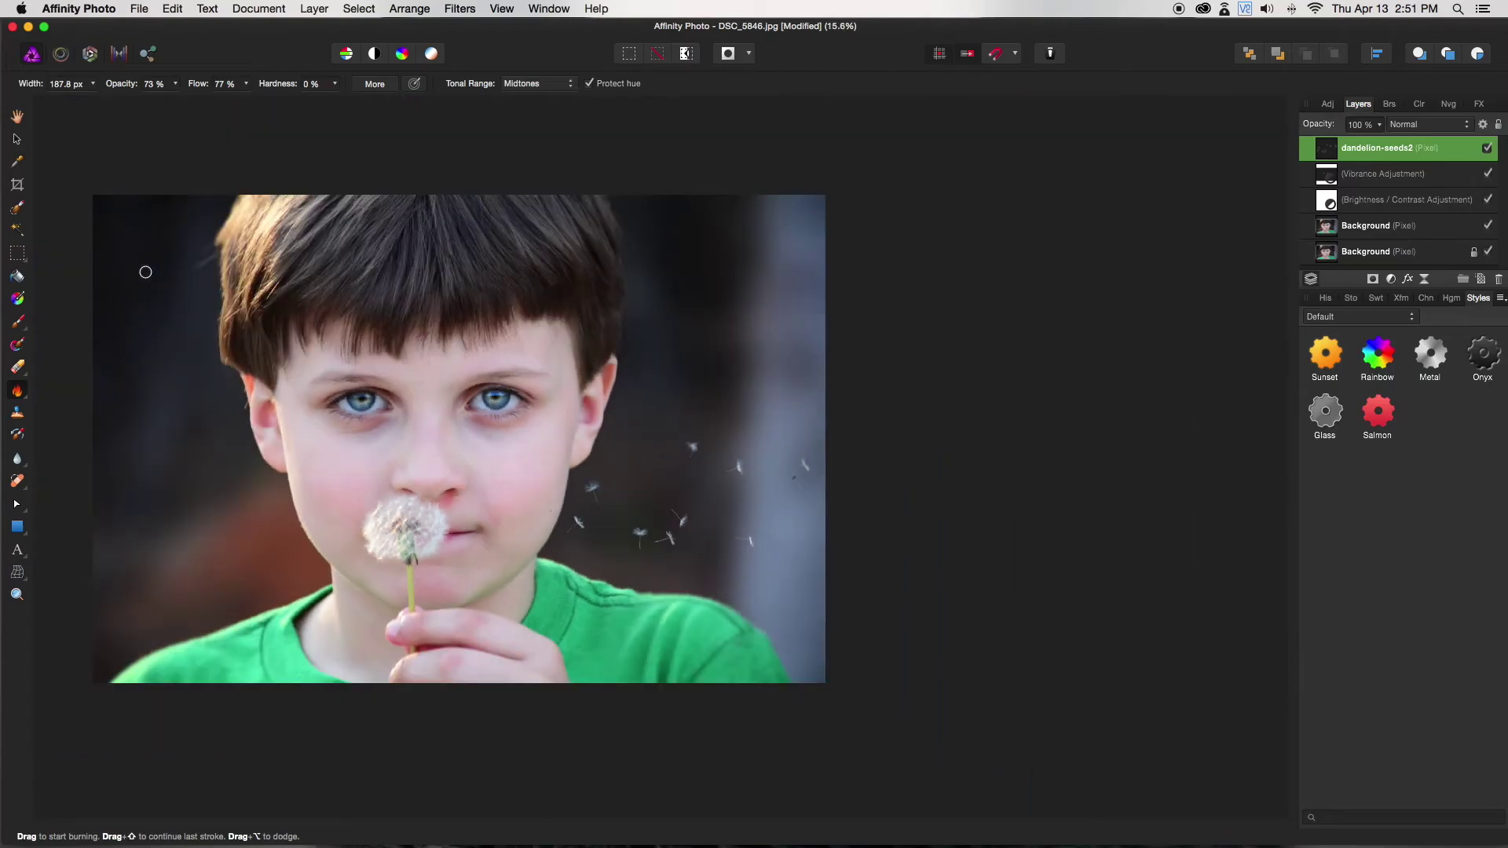
scroll(750, 542, "up", 5)
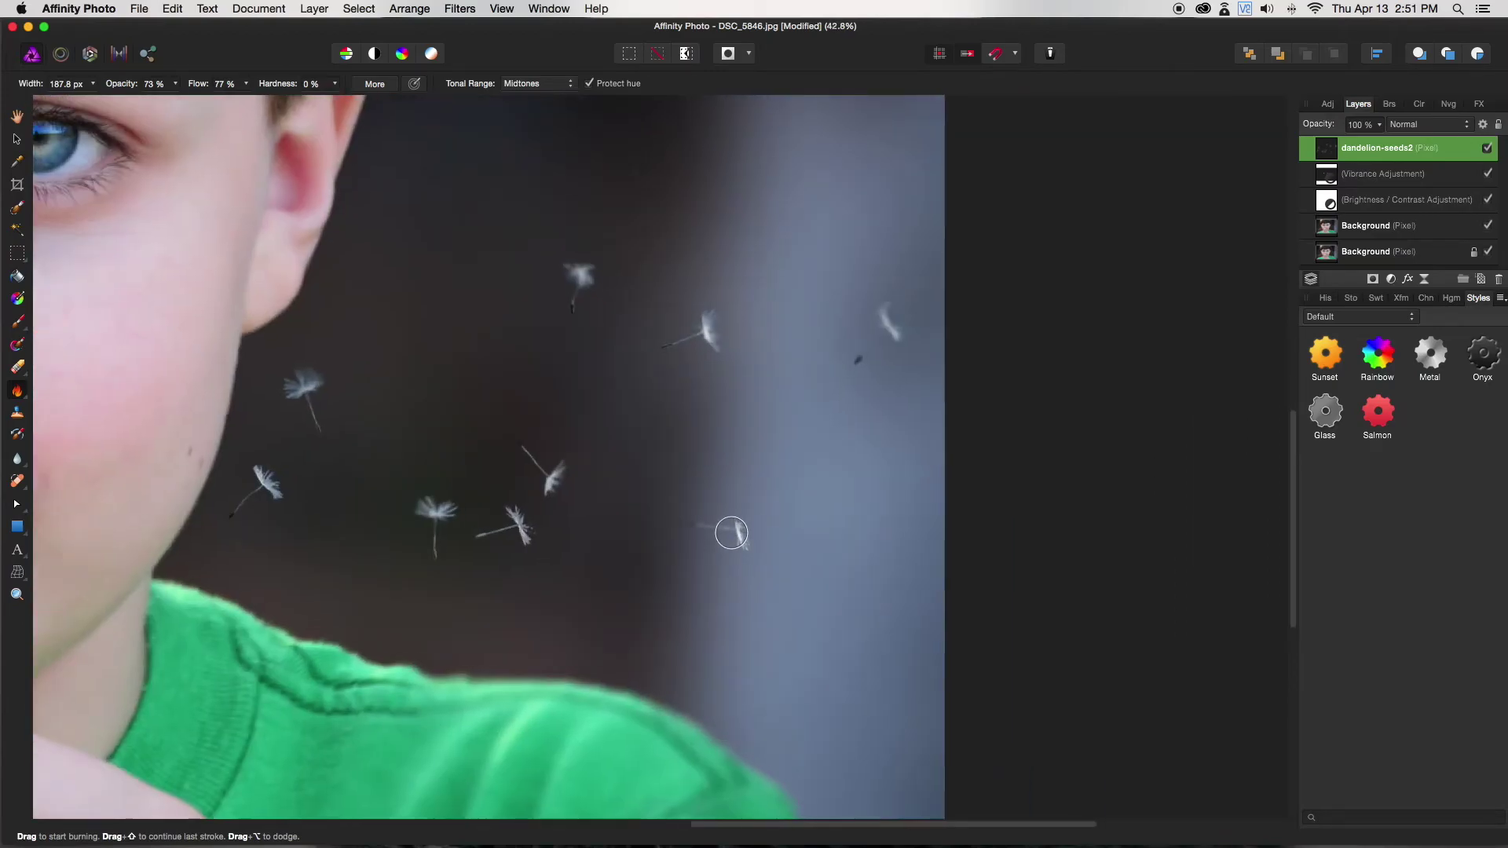
scroll(731, 533, "down", 1)
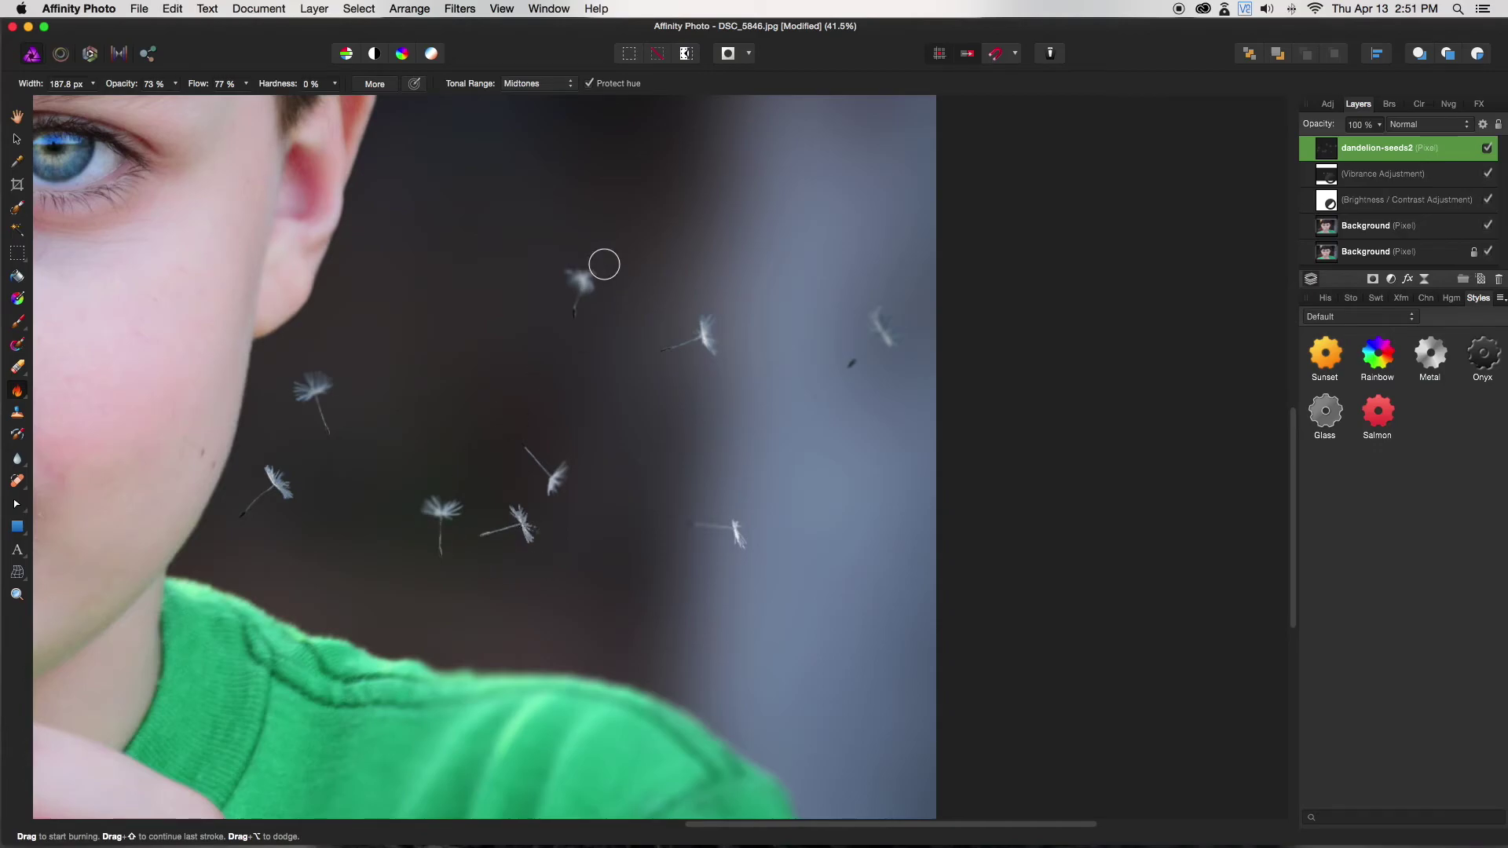
- Examine how the blurred and burned seeds blend into the whole portrait
scroll(480, 332, "down", 2)
scroll(490, 337, "down", 2)
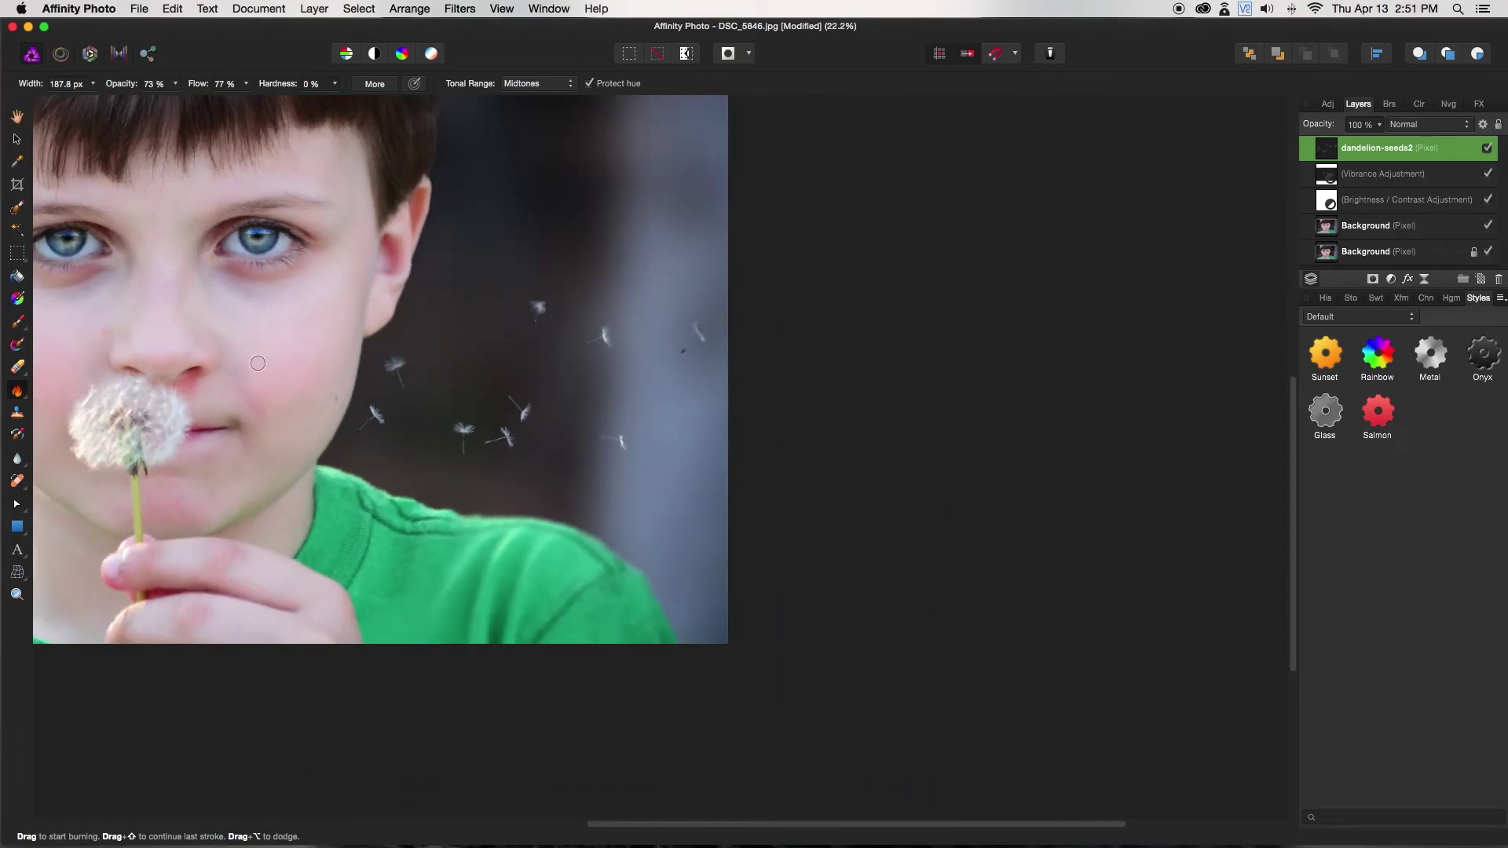
left_click_drag(400, 19, 439, 33)
scroll(456, 254, "down", 2)
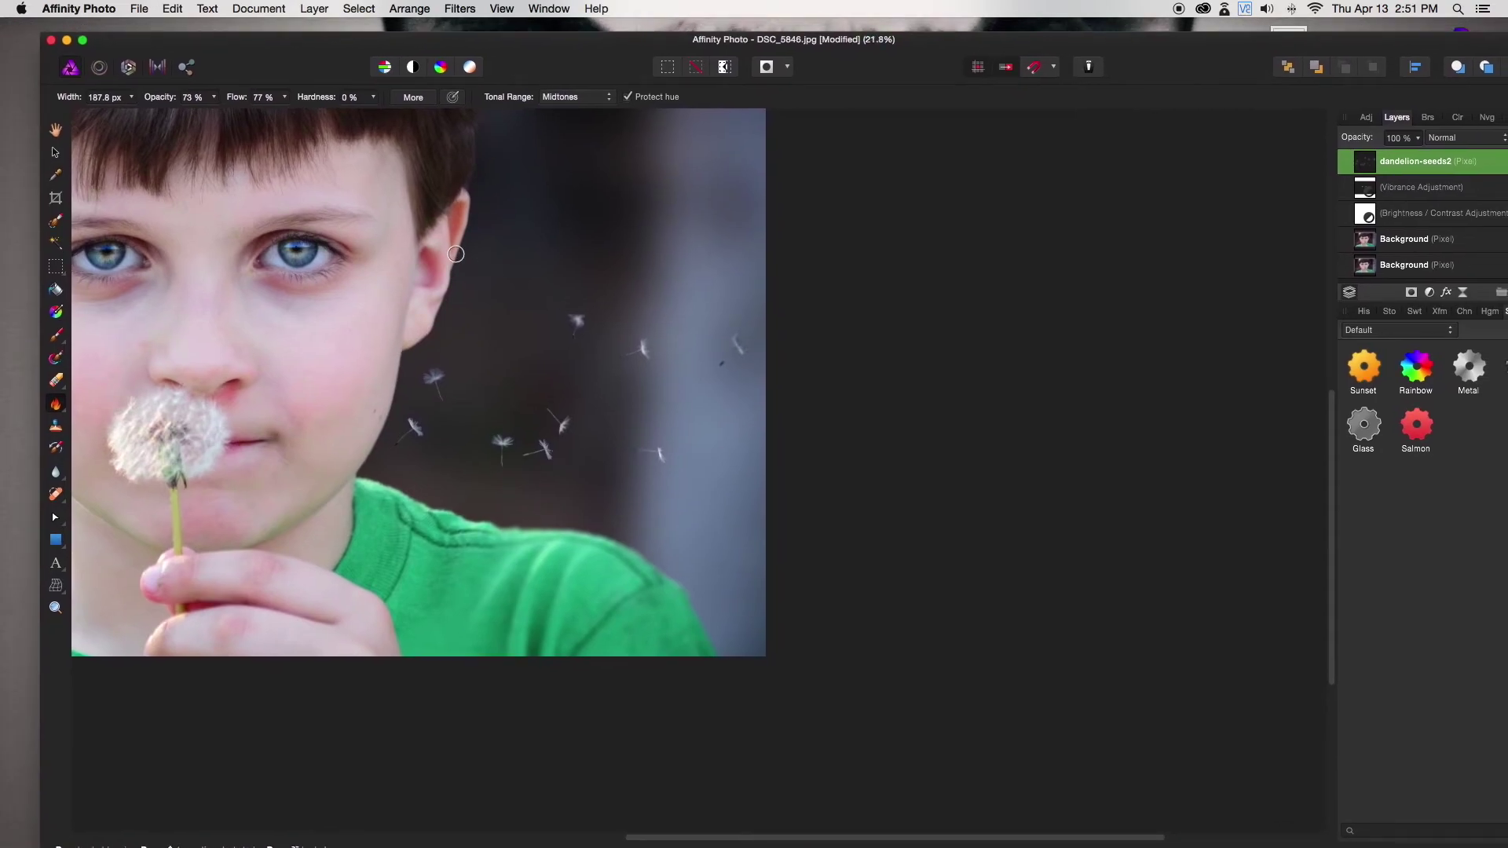
left_click(56, 129)
left_click_drag(250, 212, 513, 343)
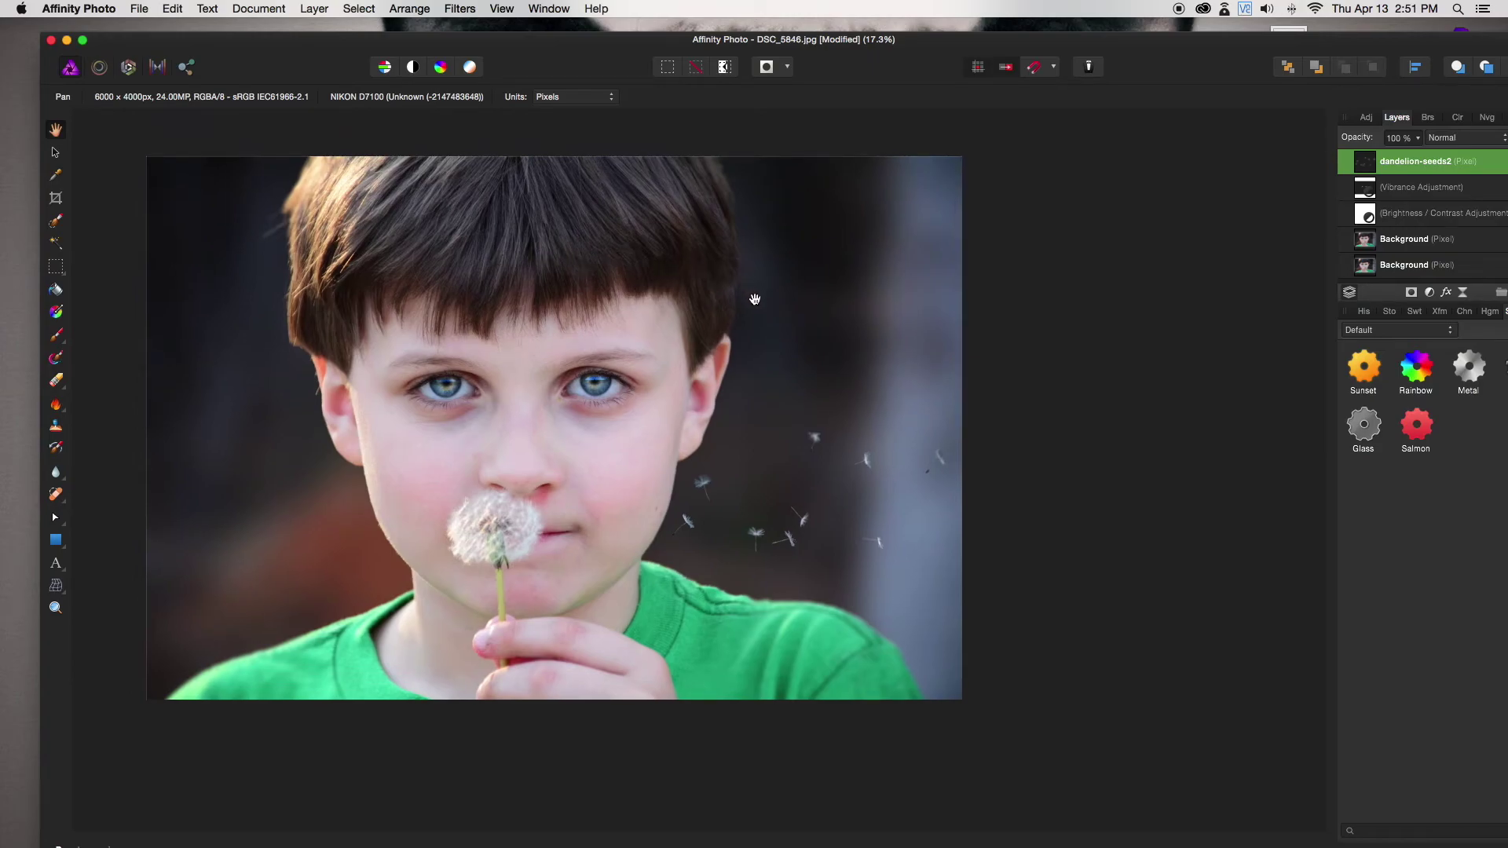
scroll(767, 347, "up", 1)
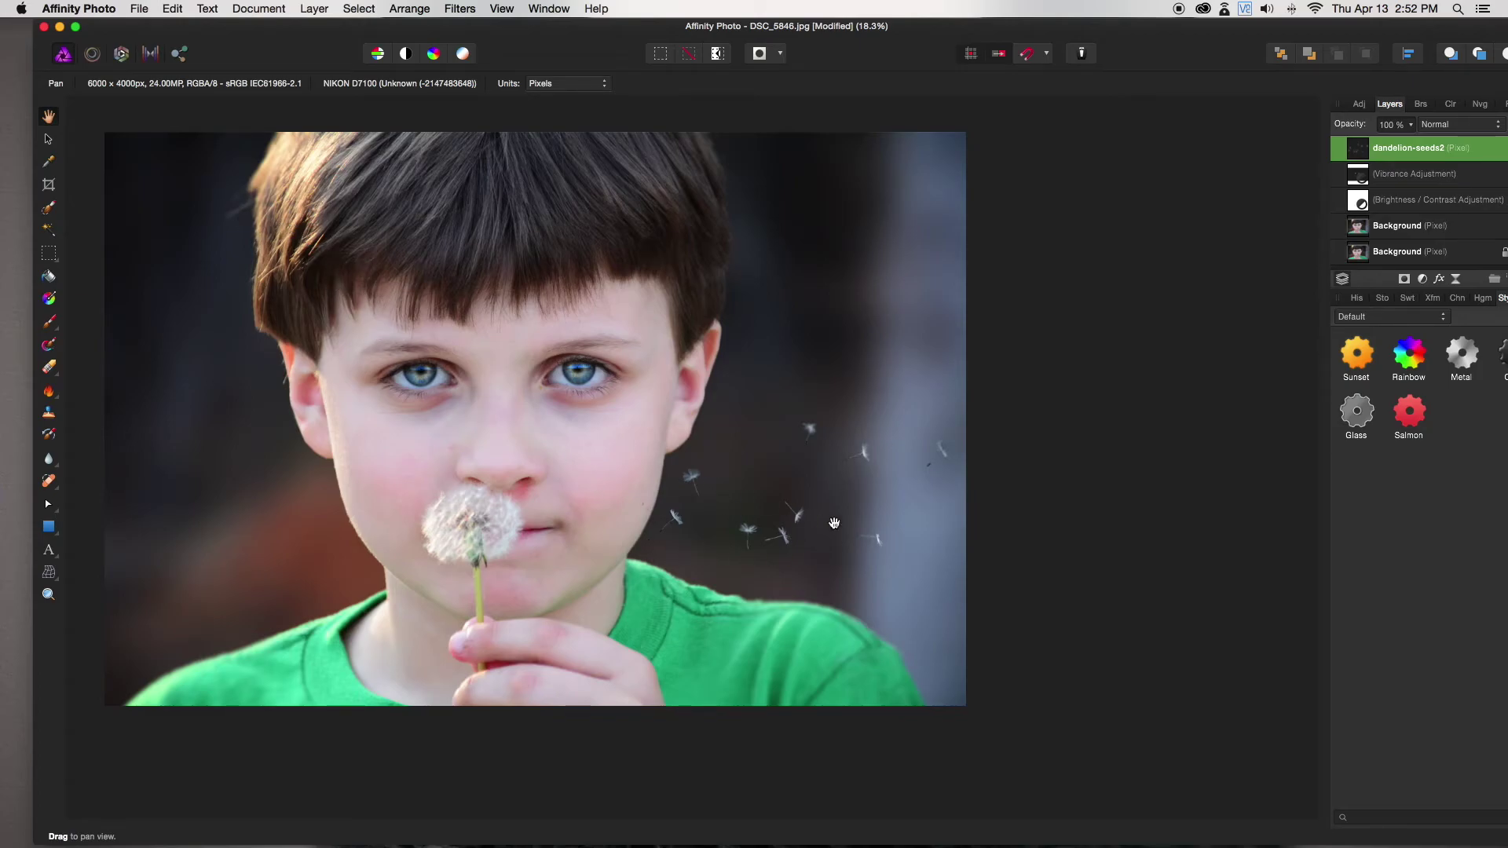
left_click_drag(251, 38, 223, 31)
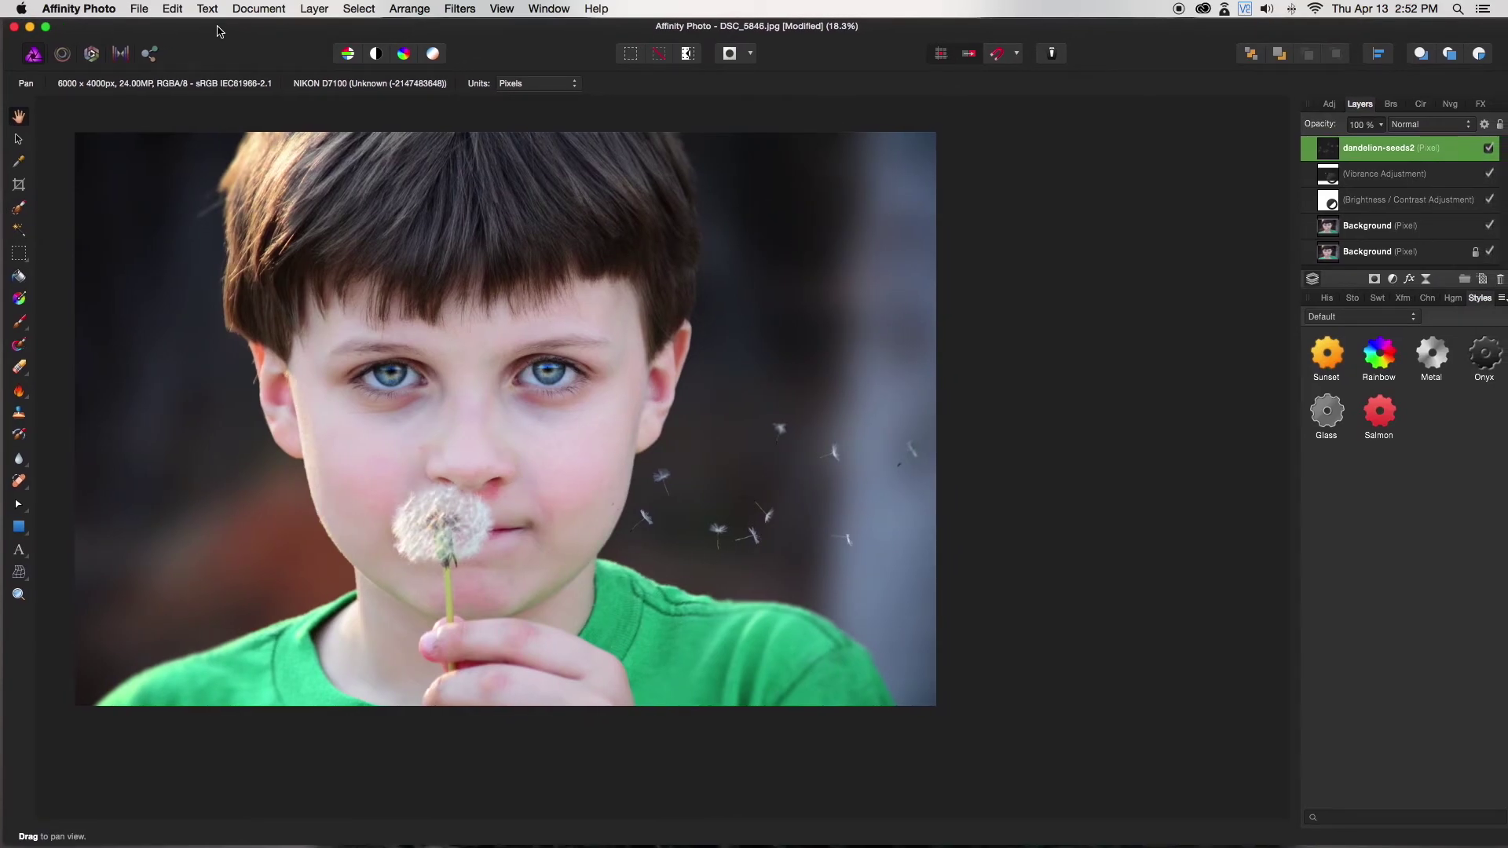
- Add a live Lighting filter to the dandelion-seeds2 layer and open its settings
left_click(314, 8)
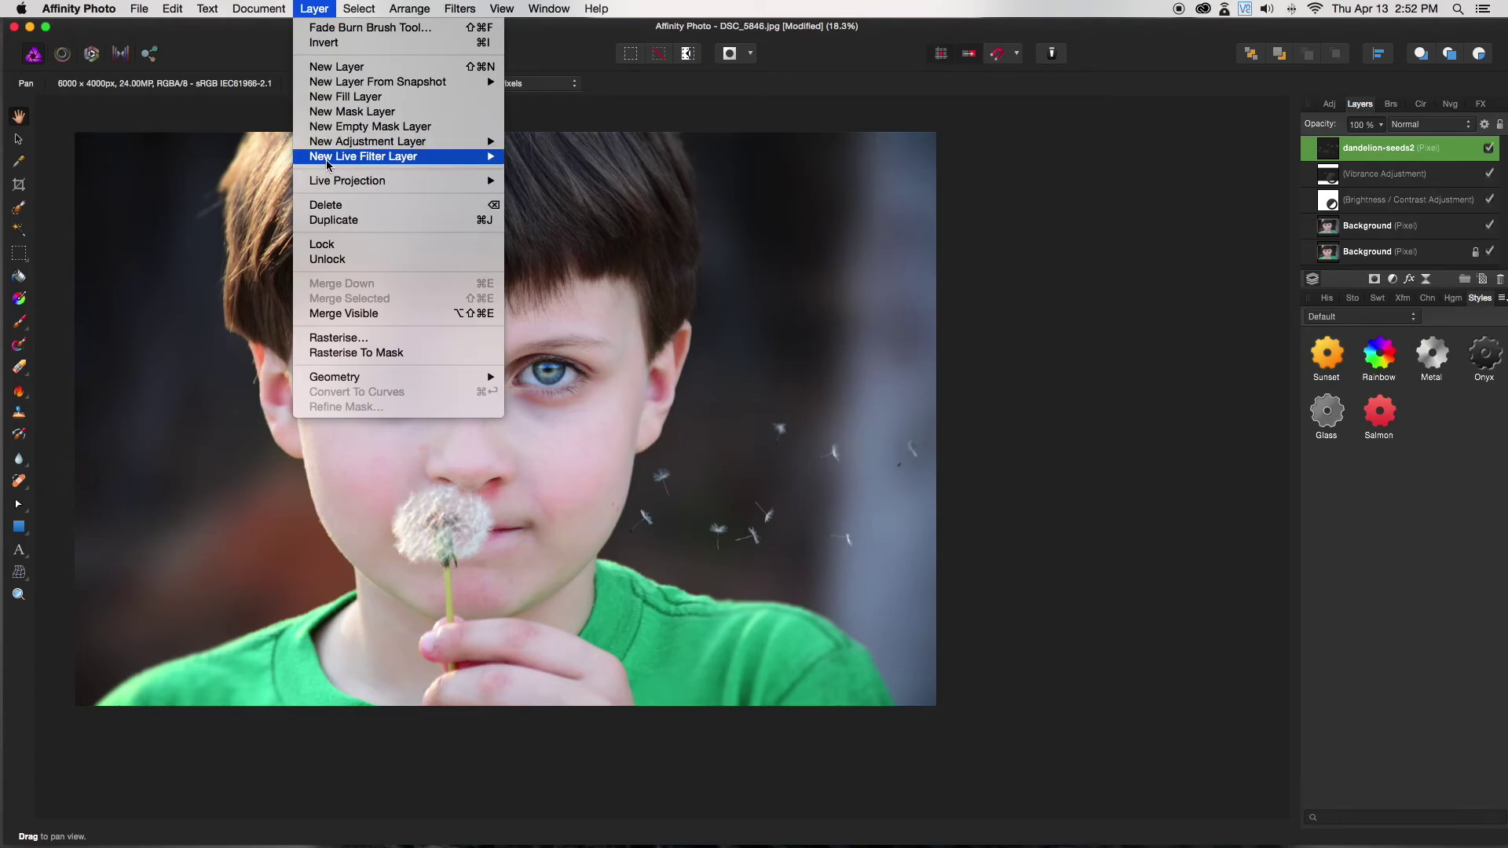
mouse_move(363, 162)
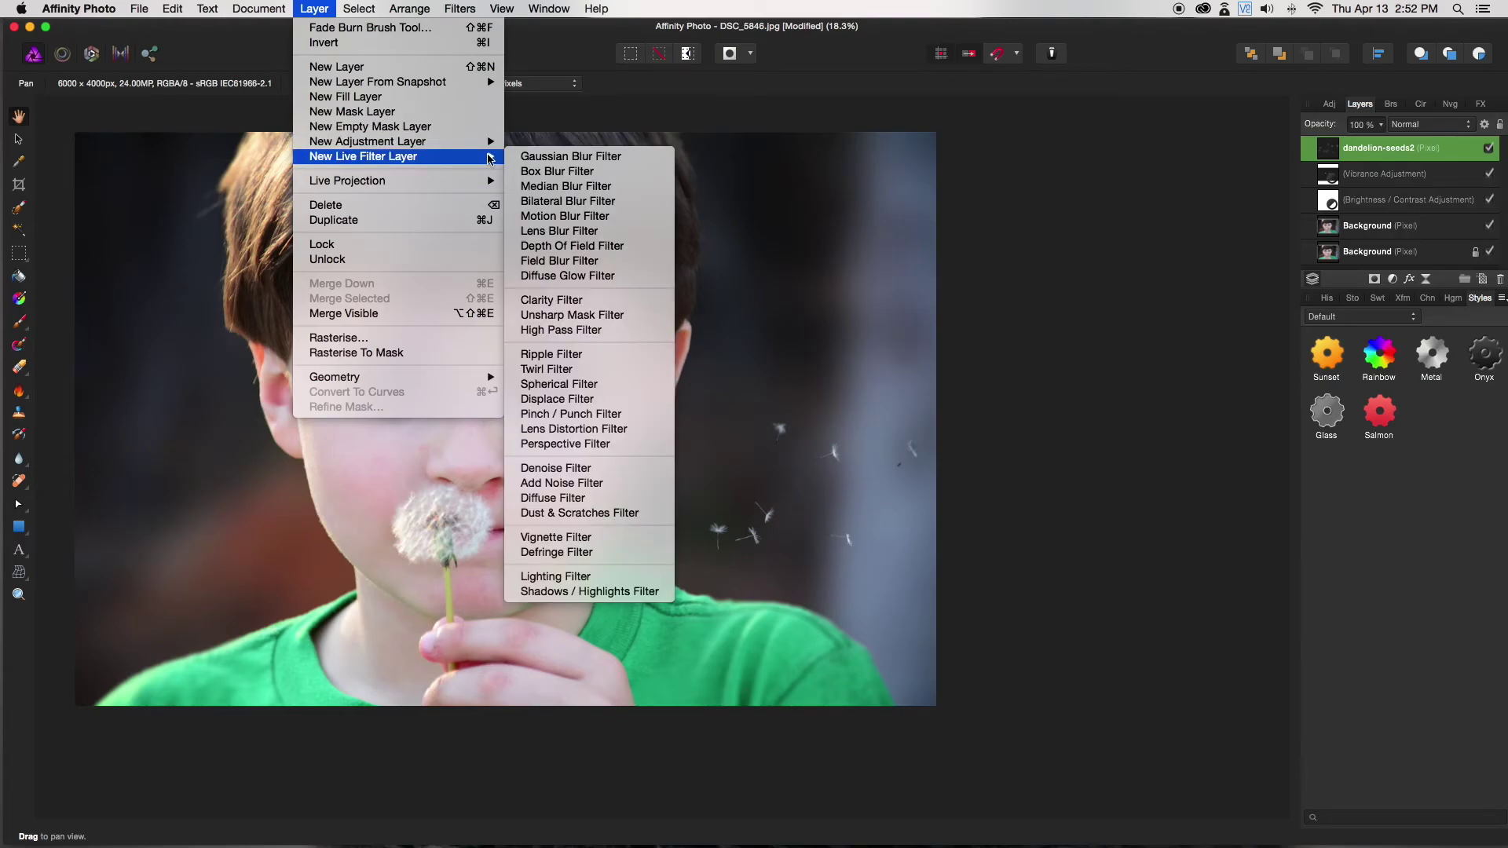
left_click(609, 579)
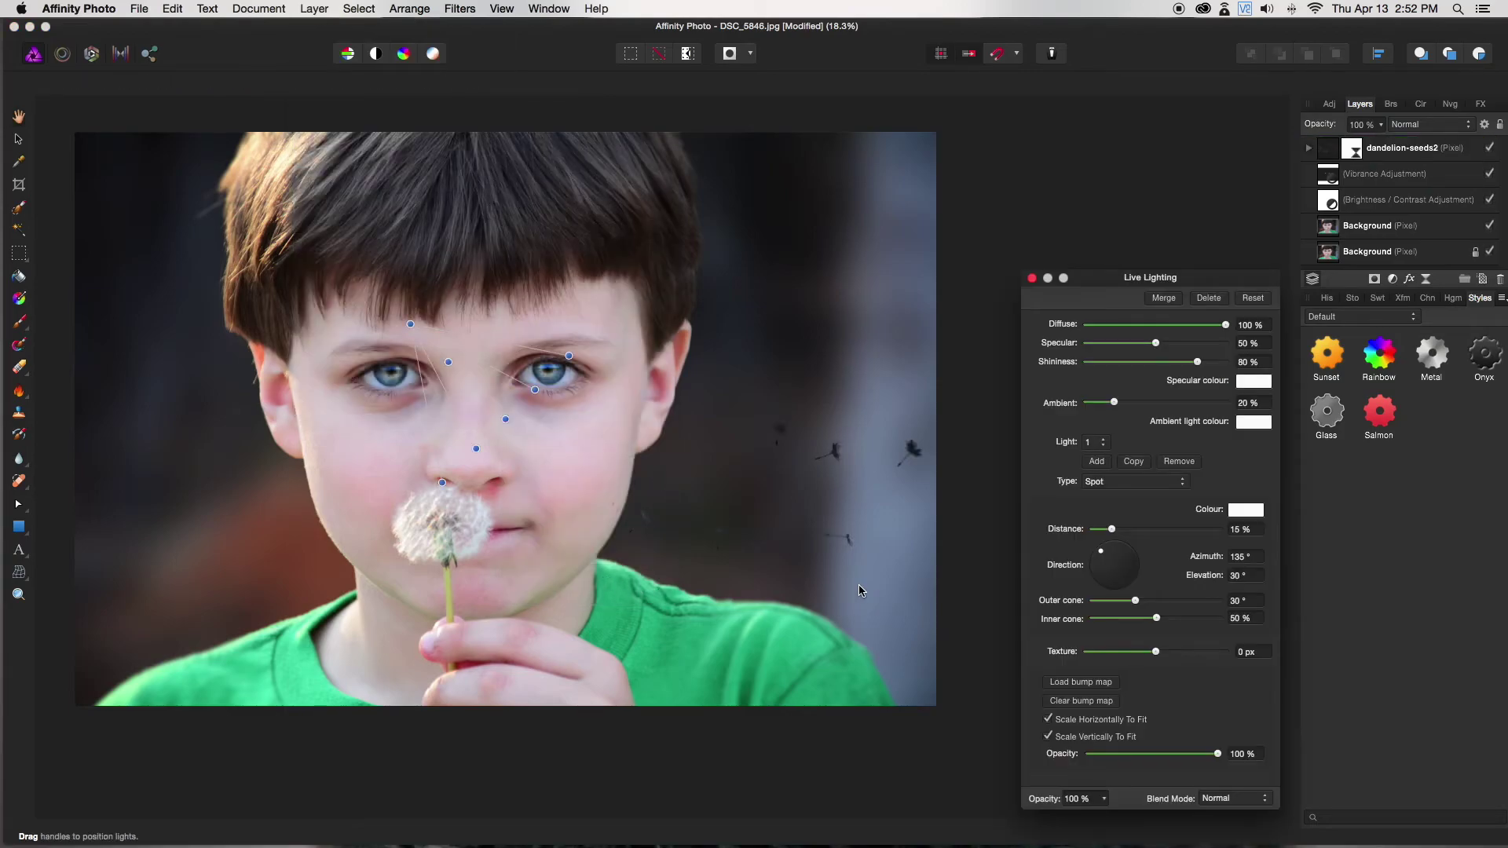
left_click(1414, 154)
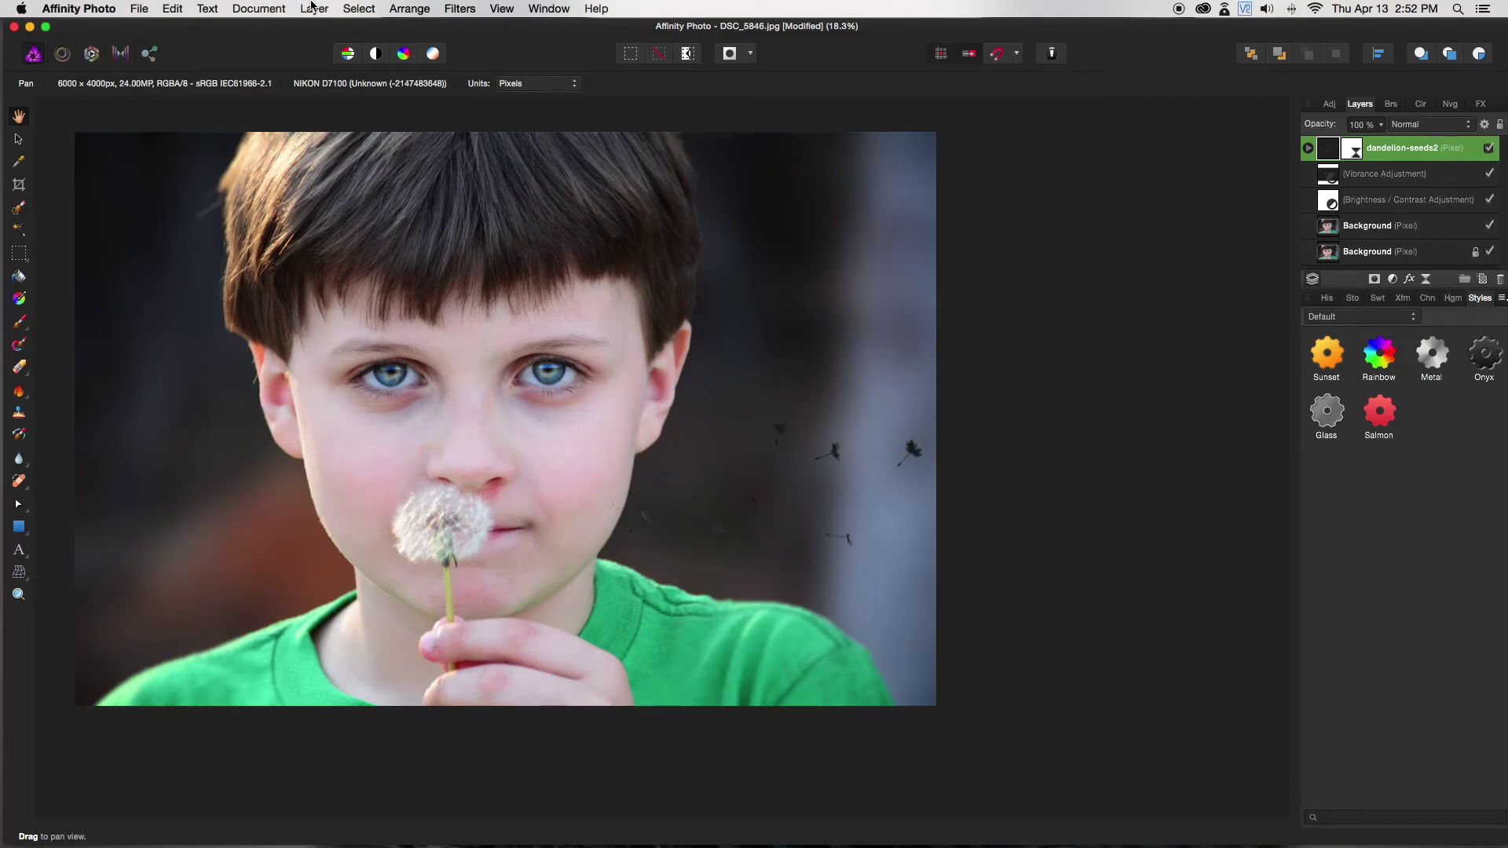
left_click(1352, 150)
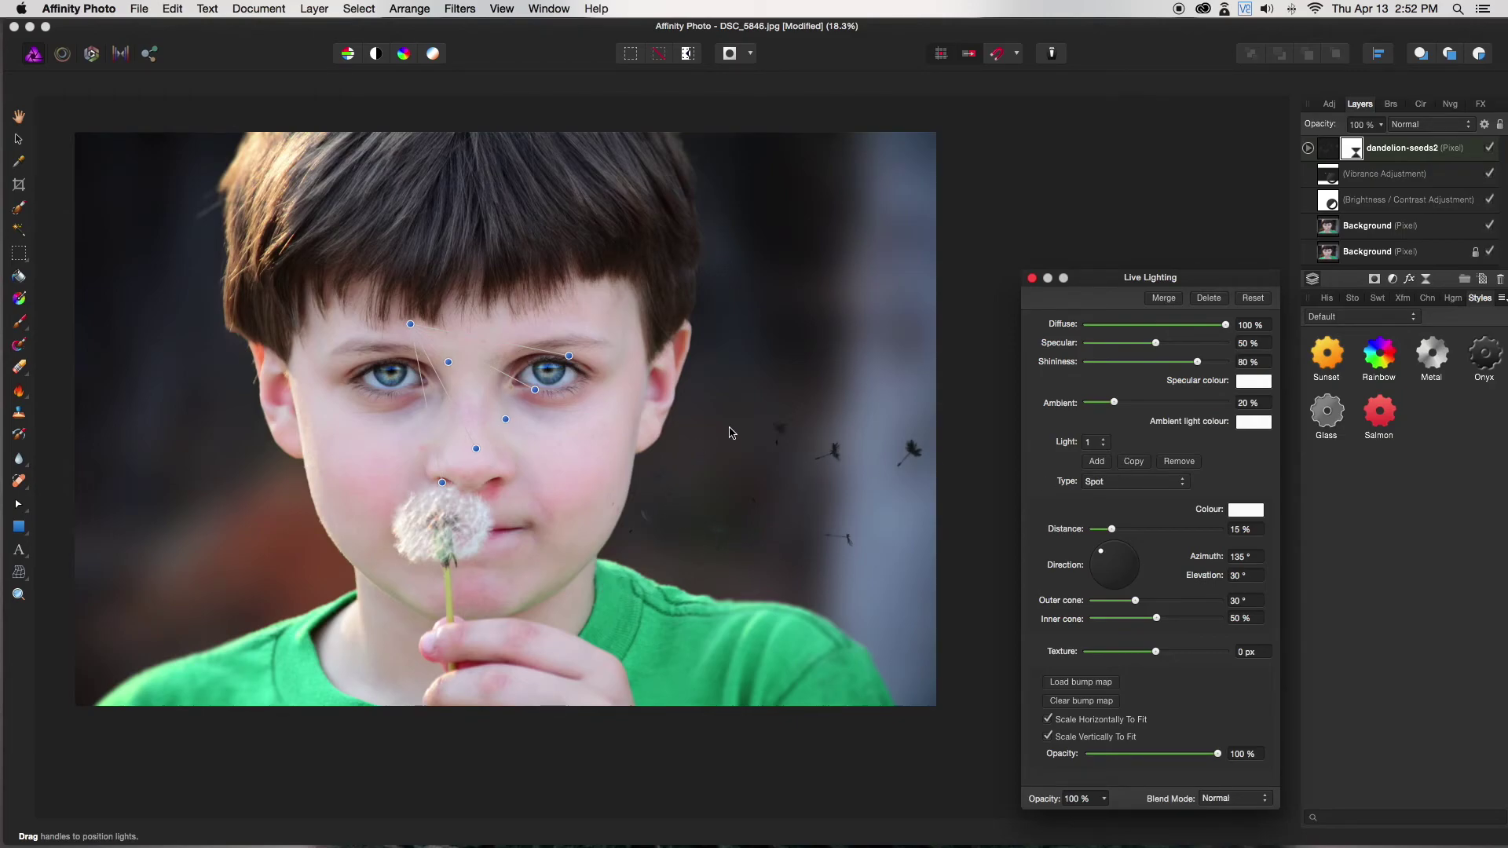
- Change the light to a Point light centred on the boy's cheek near the ear and set Ambient to 100%
left_click(1144, 482)
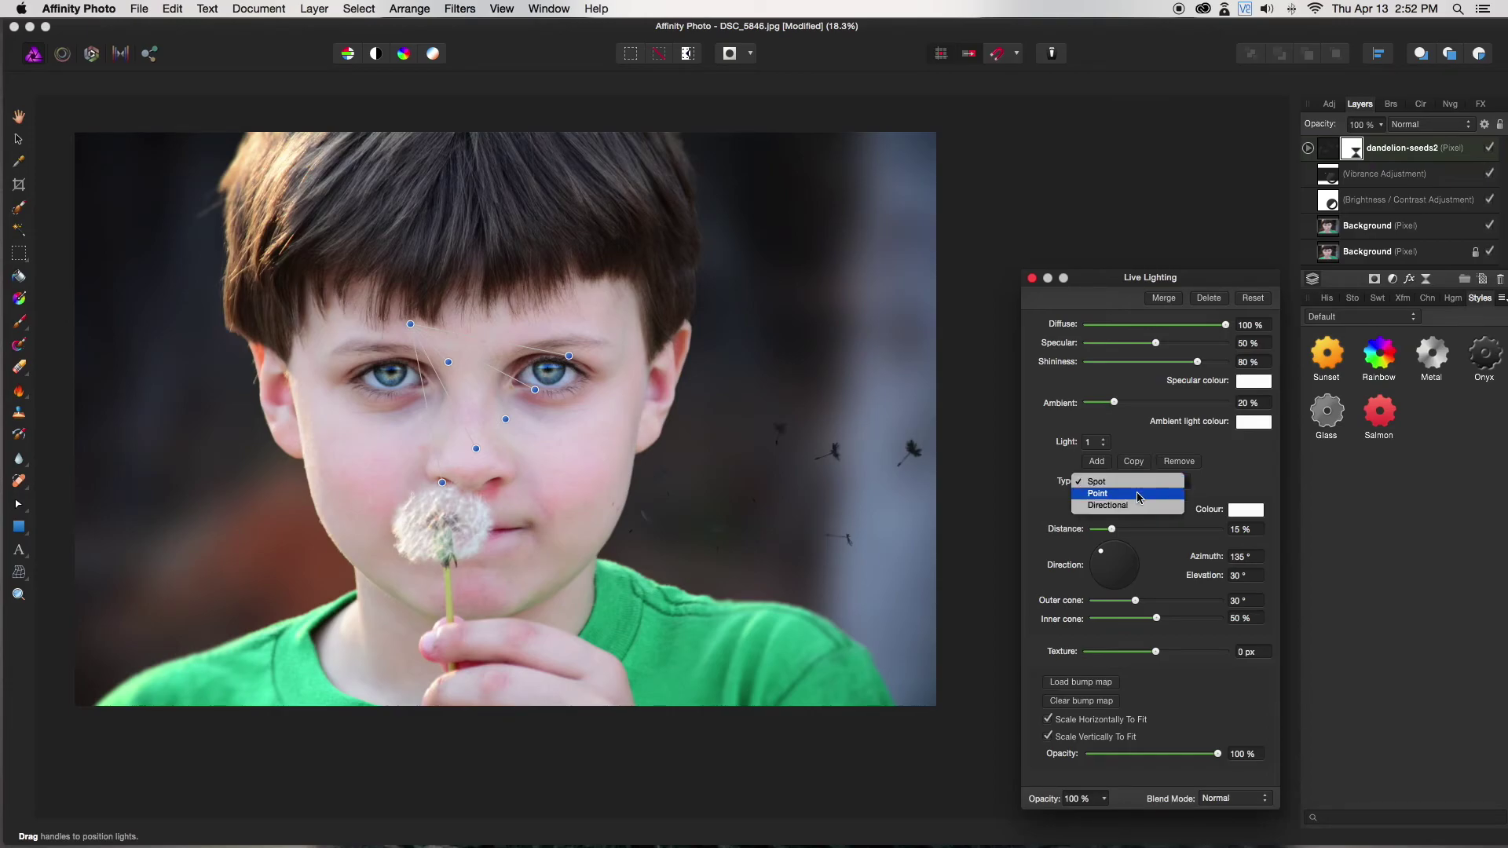
left_click(1139, 495)
left_click_drag(508, 417, 623, 427)
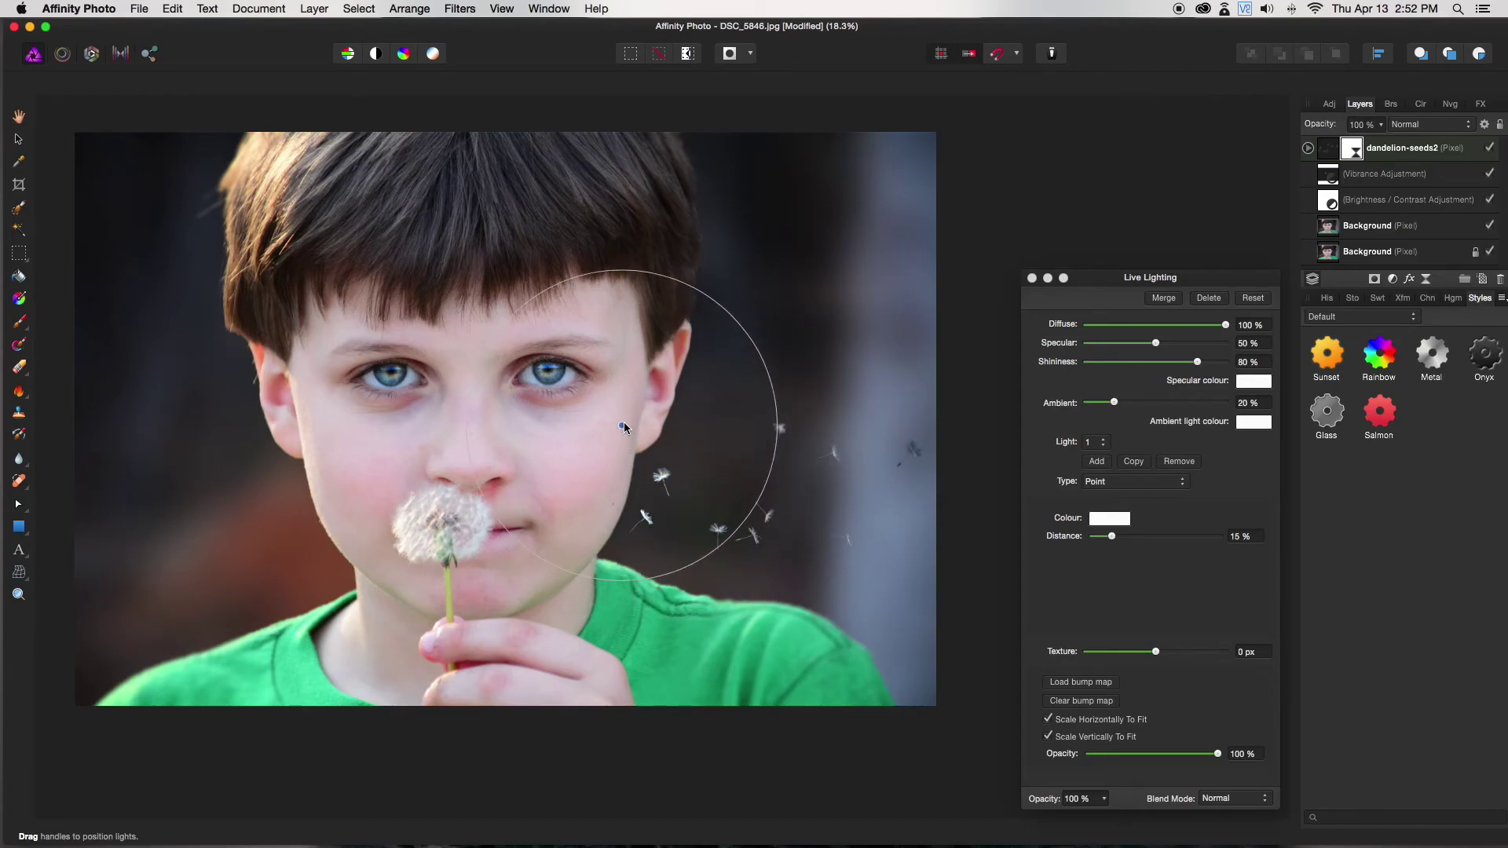
left_click_drag(1119, 410, 1257, 405)
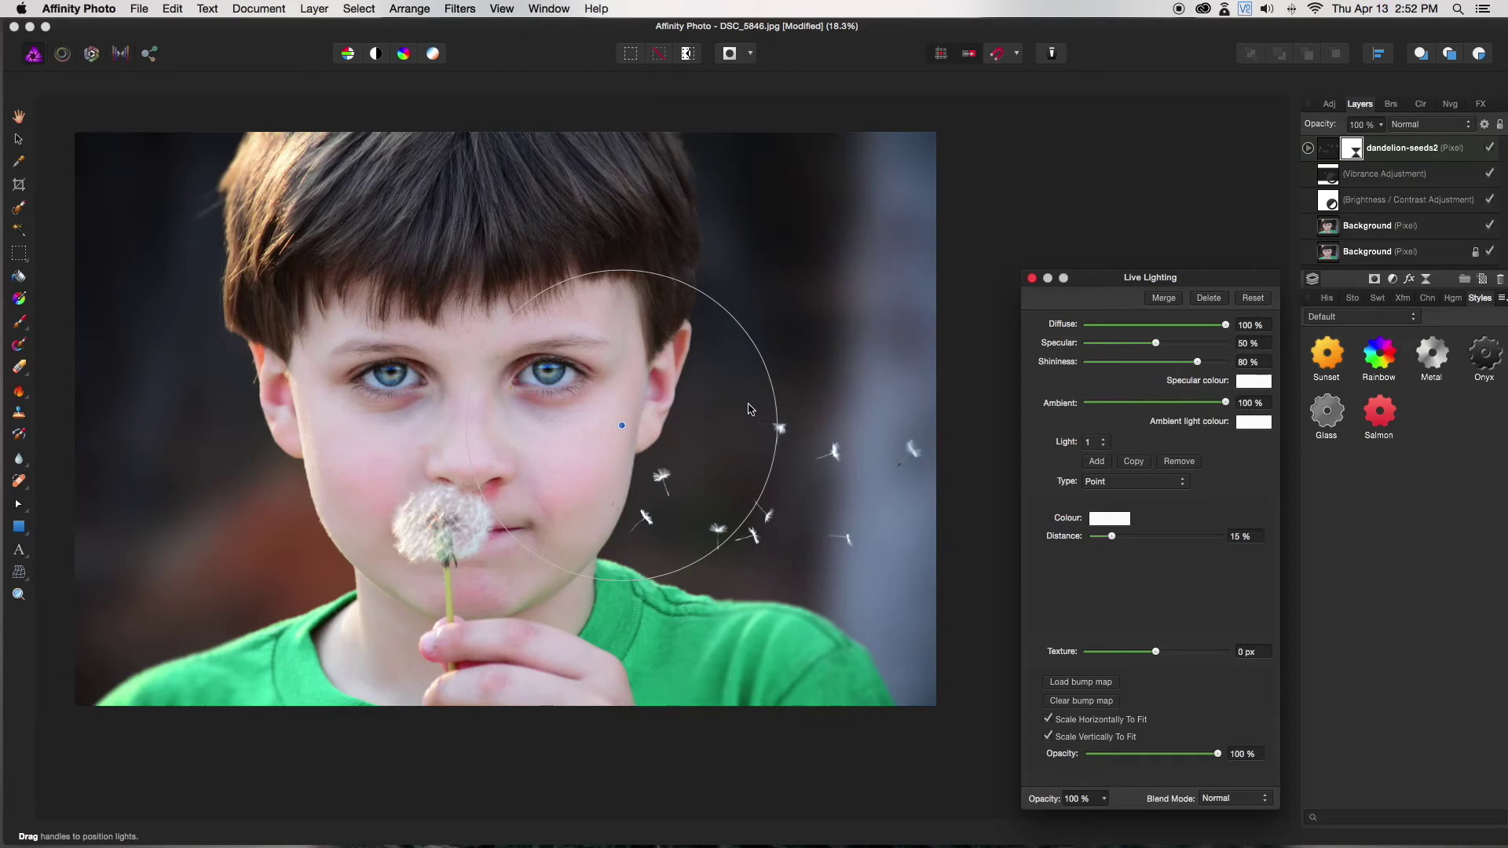
- Tune the seeds' Point light to Diffuse 47%, Specular 16%, Shininess 71% and Distance 9%, centred on the dark background beside the boy's hair
left_click_drag(621, 425, 130, 233)
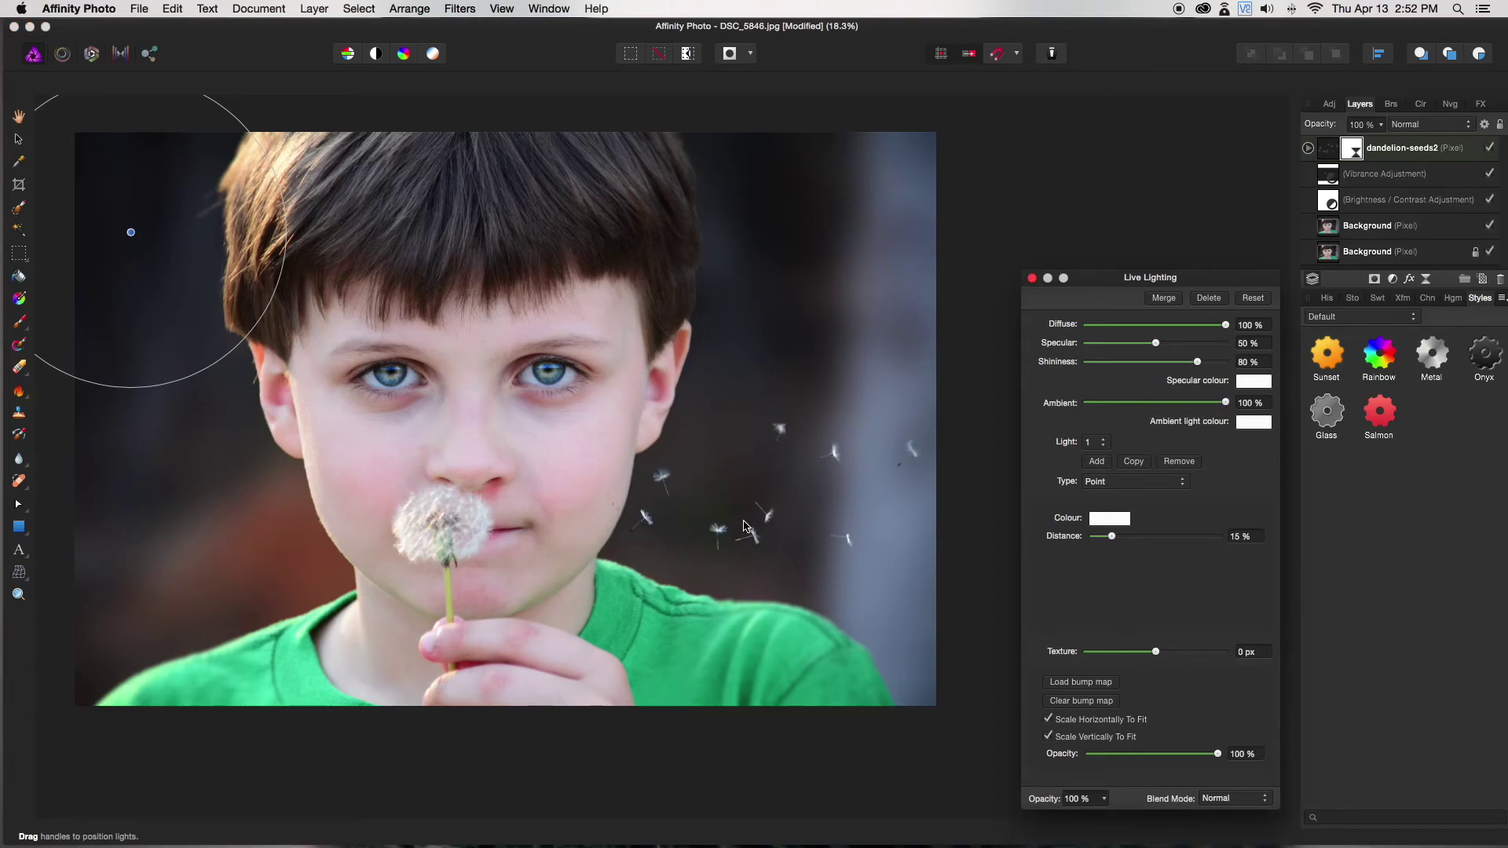
left_click_drag(275, 300, 633, 460)
left_click_drag(1220, 327, 1128, 344)
left_click_drag(632, 459, 108, 177)
left_click_drag(157, 224, 94, 146)
left_click_drag(159, 230, 183, 256)
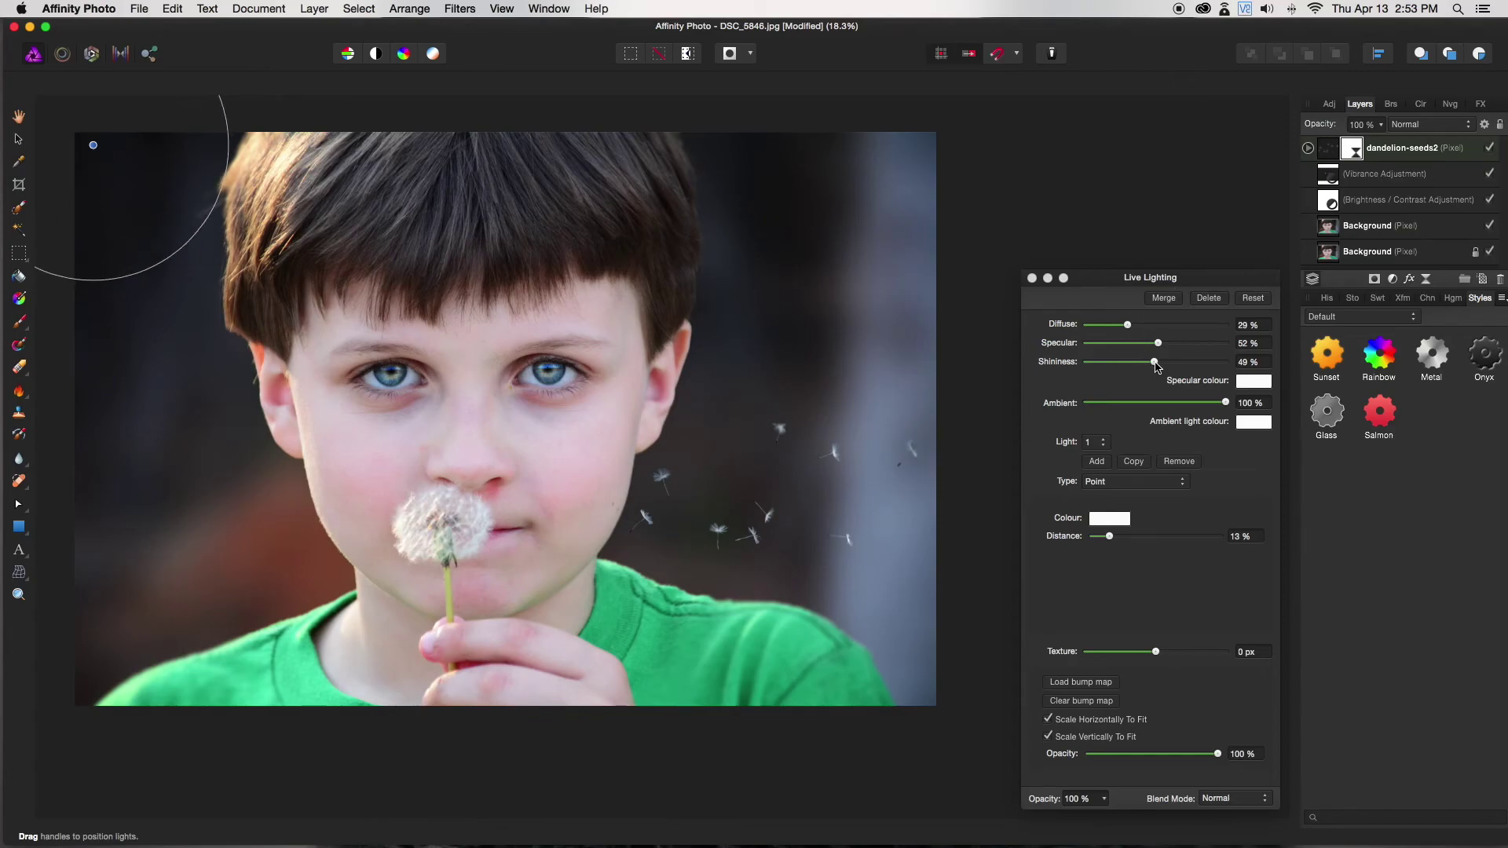
left_click_drag(1155, 363, 1193, 376)
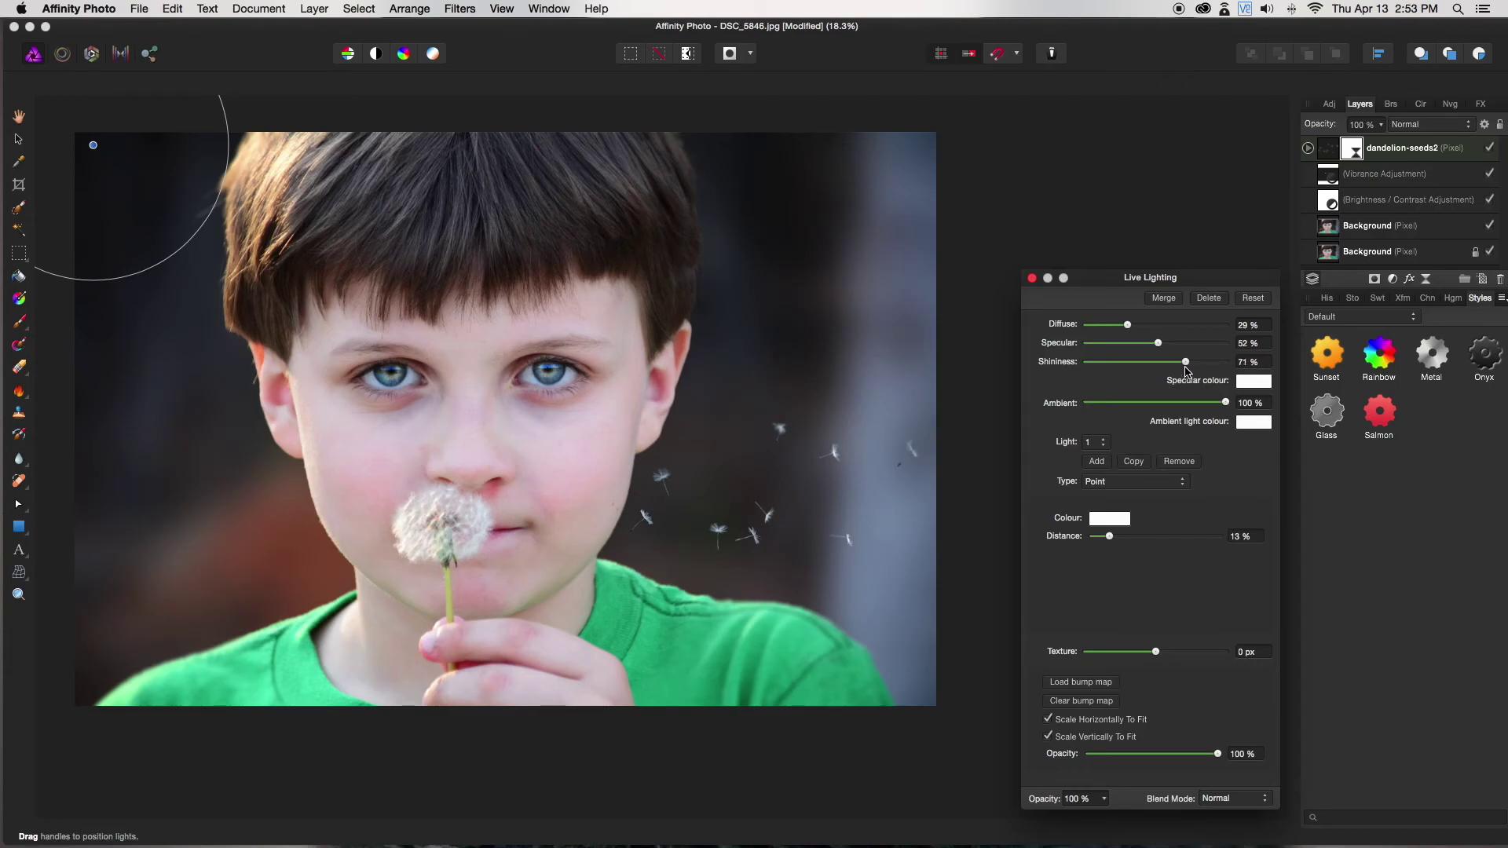
left_click_drag(1163, 349, 1109, 343)
left_click_drag(93, 144, 179, 178)
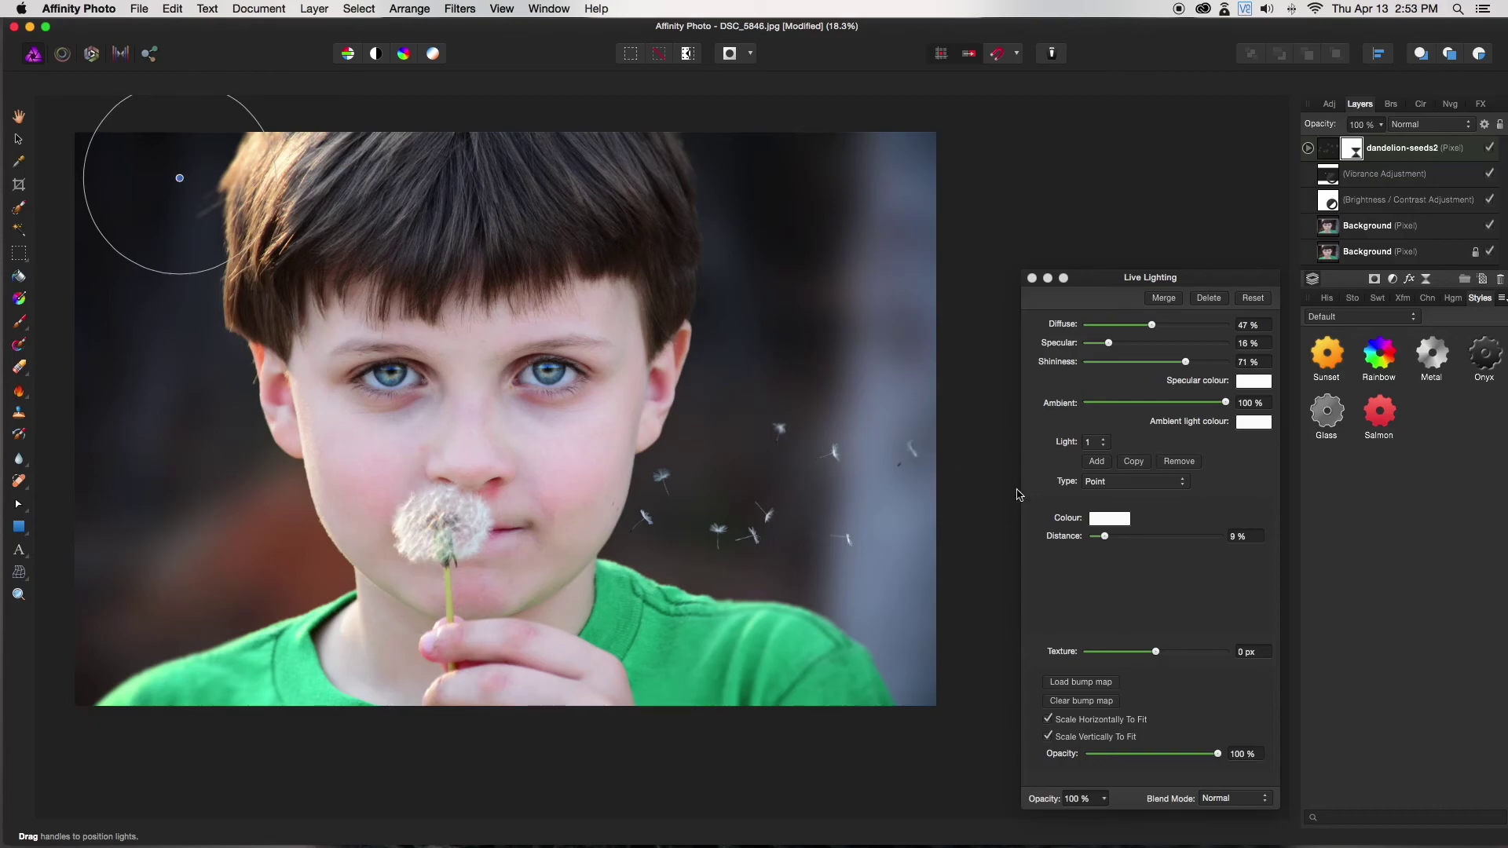
- Colour the seeds' light a muted orange with hue 31, move it to the boy's forehead at the hairline, and close the lighting settings
left_click(1109, 519)
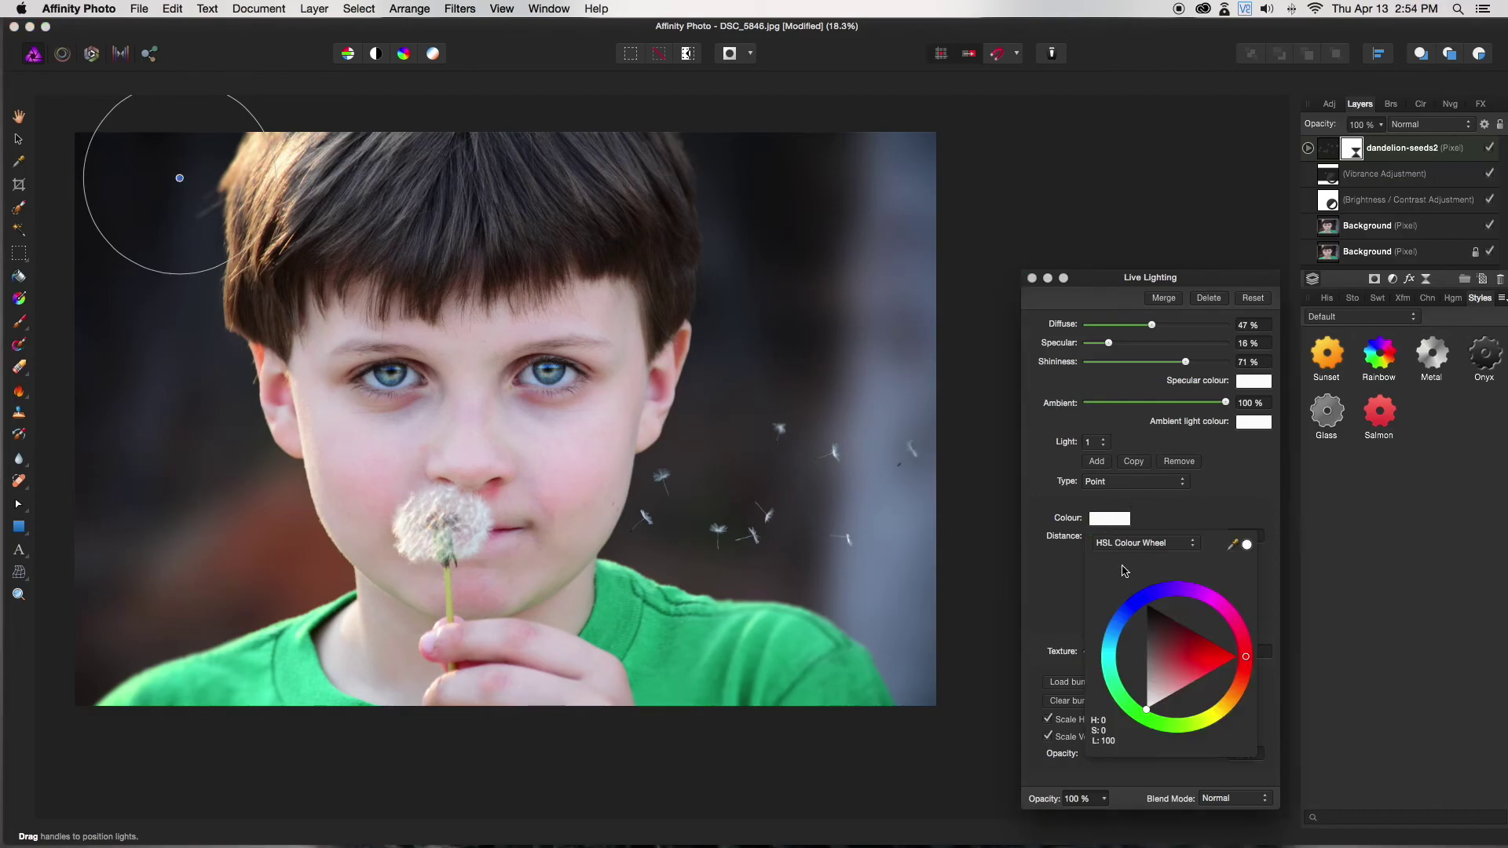
left_click_drag(1250, 682, 1249, 703)
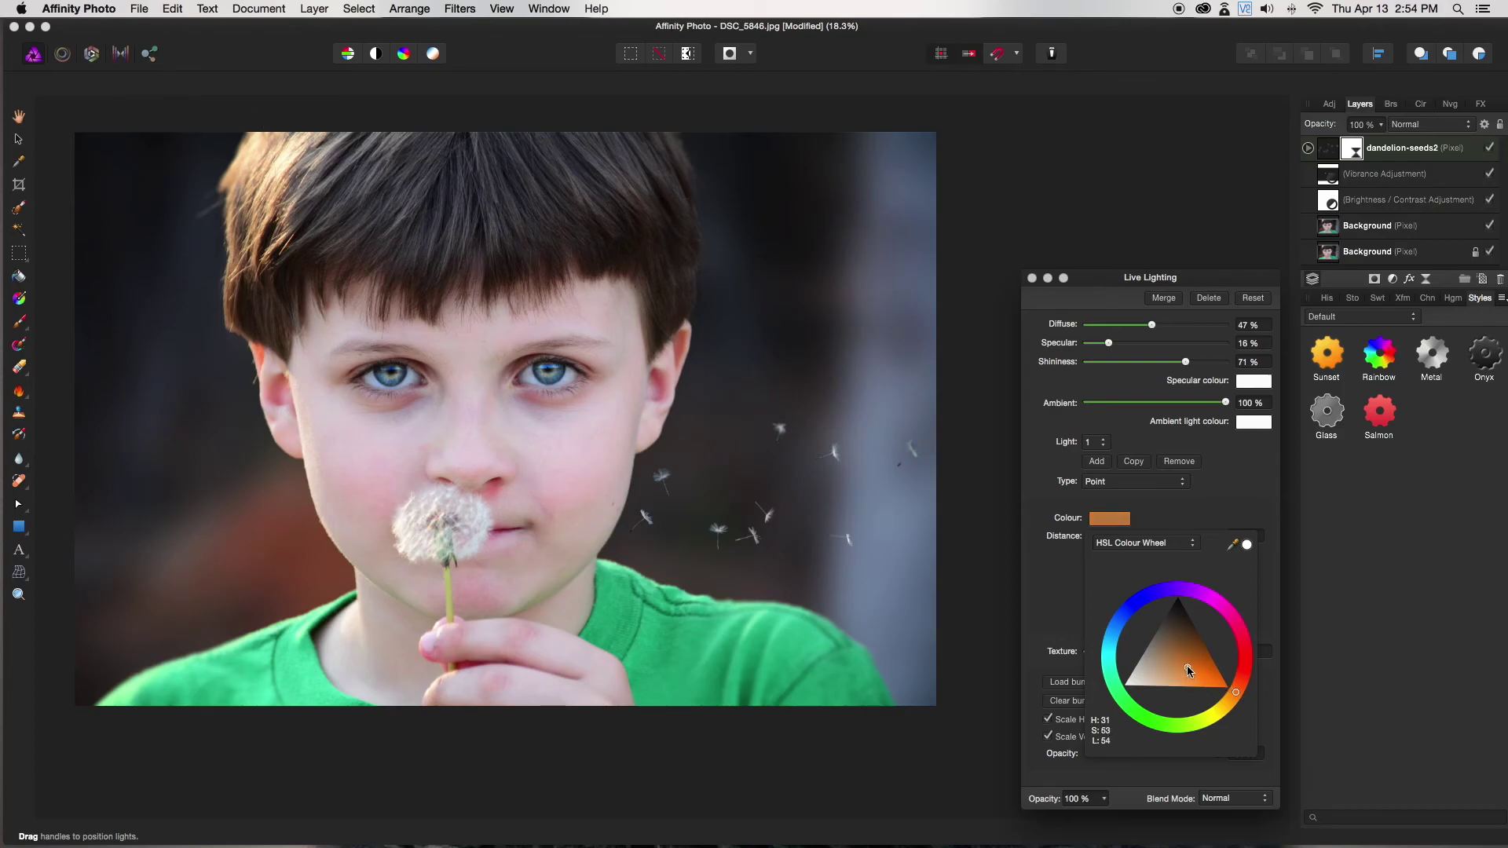
left_click_drag(1186, 666, 1184, 662)
left_click_drag(179, 181, 325, 308)
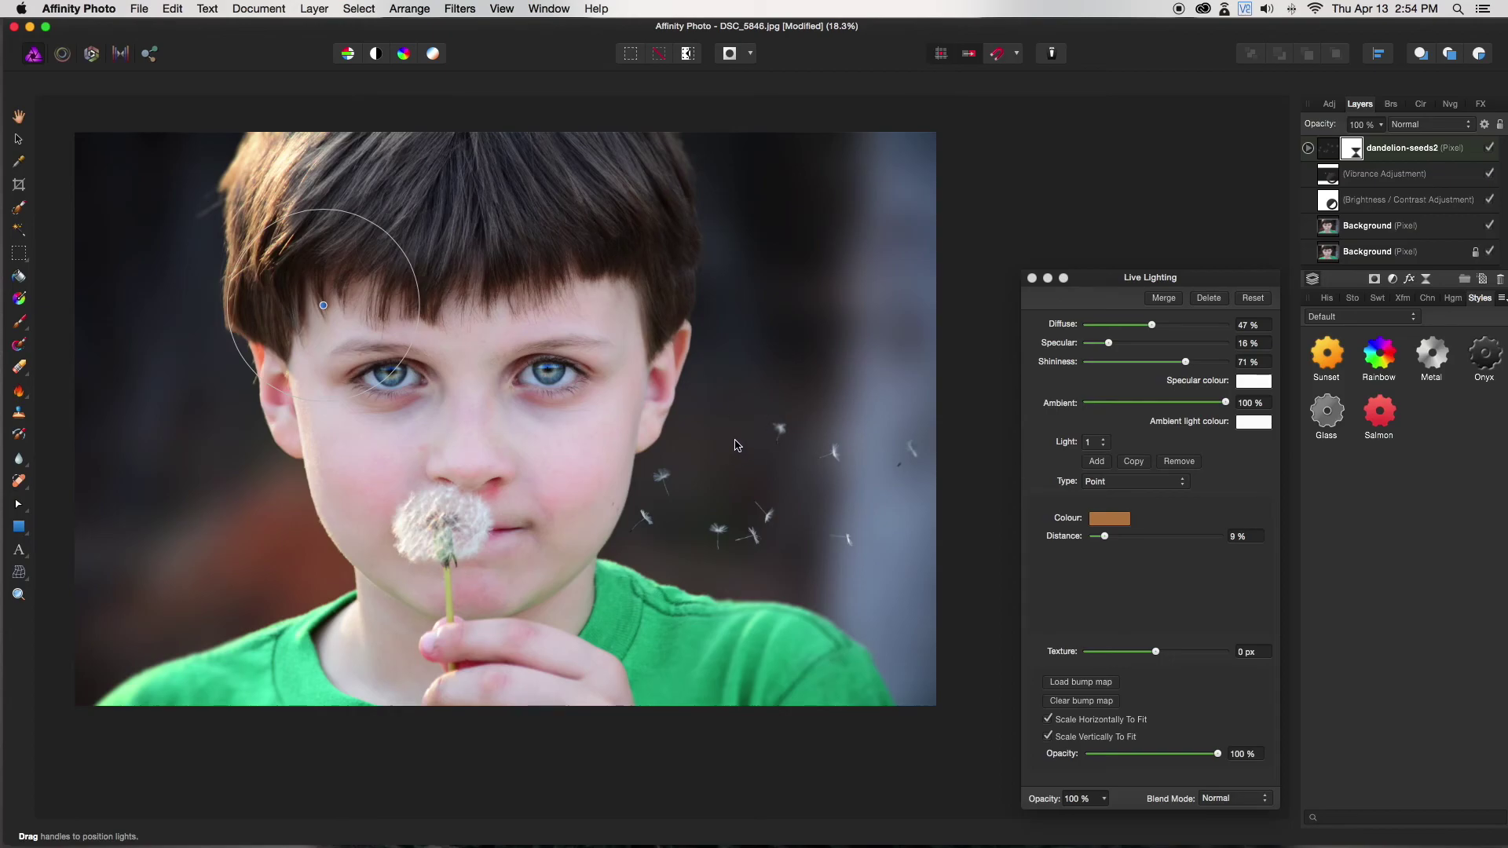
left_click(1032, 279)
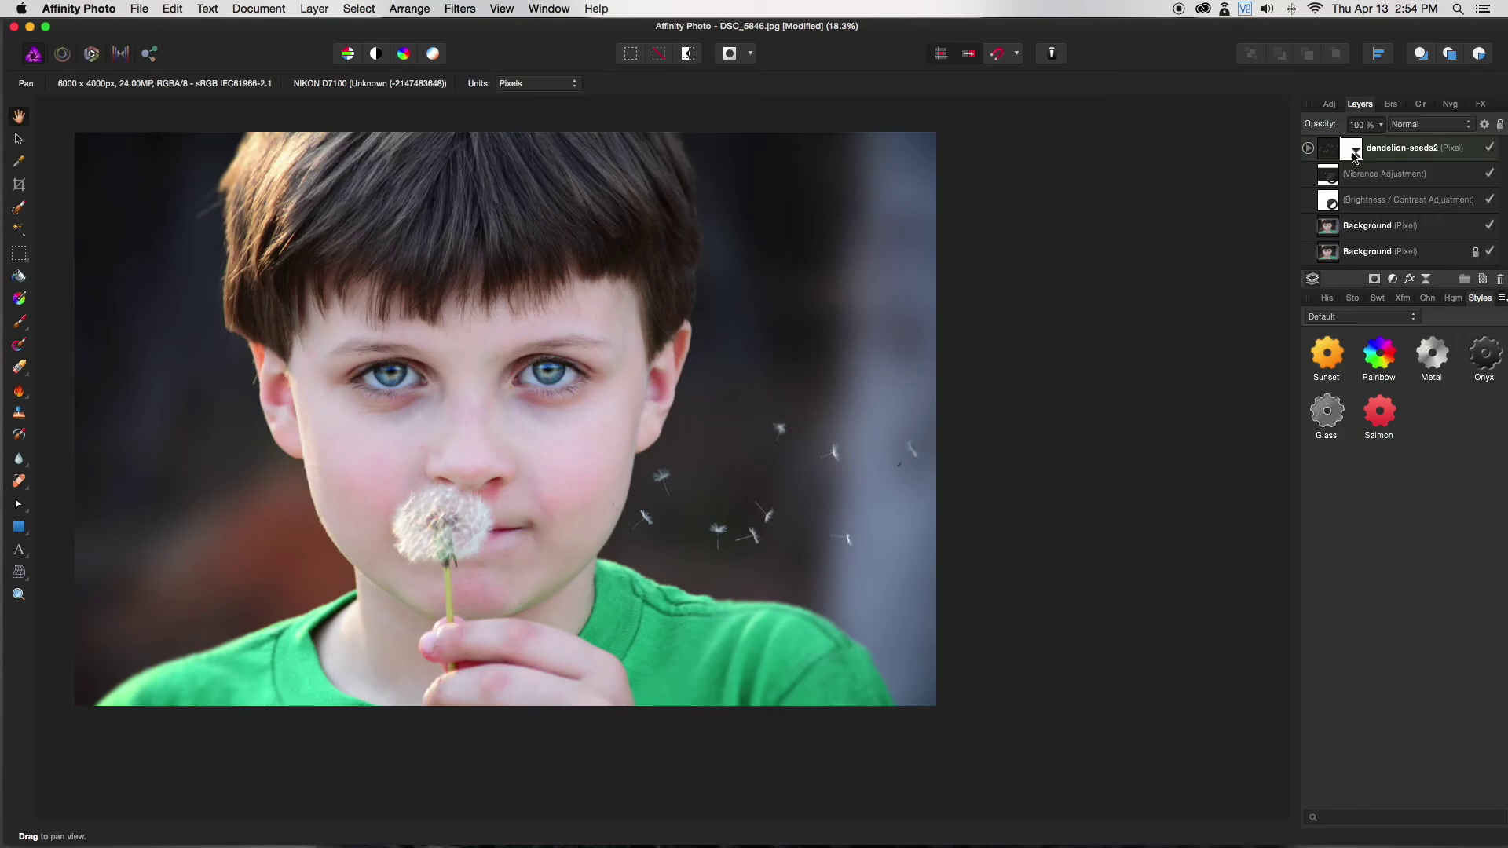
key("super+i")
left_click_drag(580, 51, 611, 58)
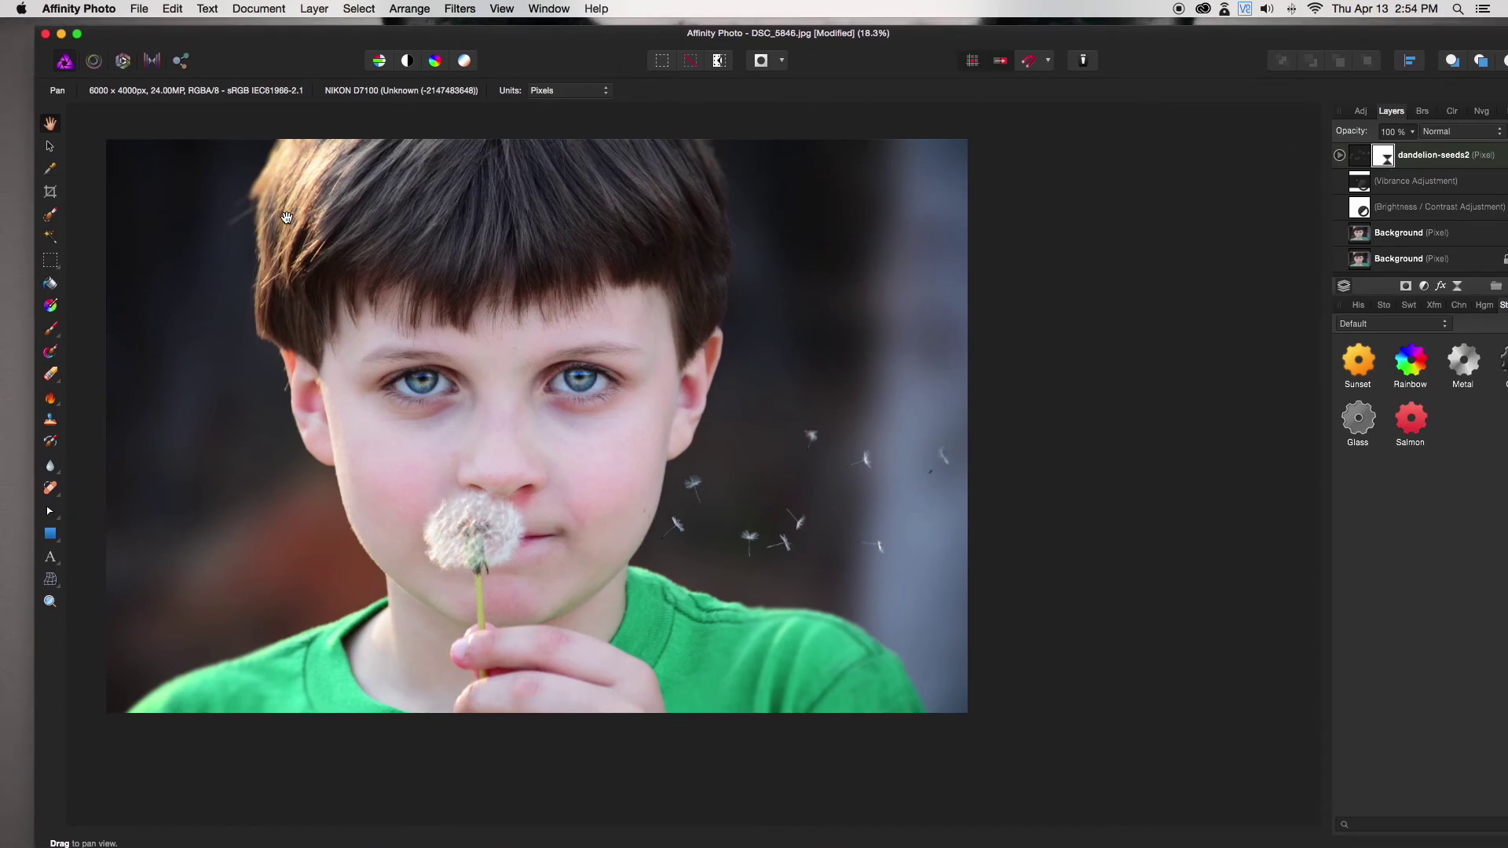
left_click_drag(289, 55, 274, 56)
- Add a live Lighting filter to the upper Background layer and change its light type to Point
left_click(1388, 232)
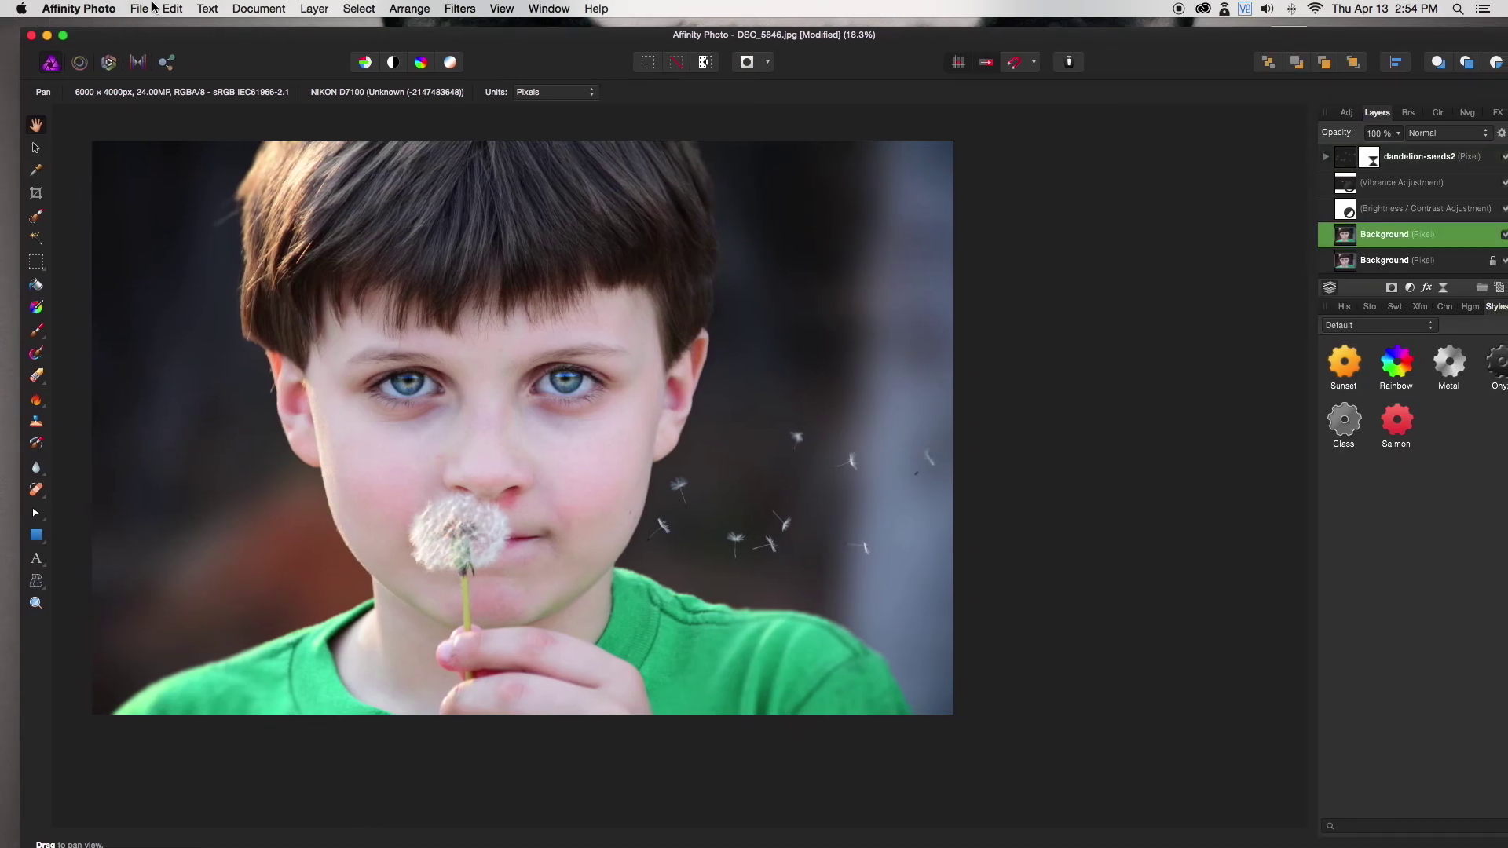
left_click_drag(170, 42, 160, 31)
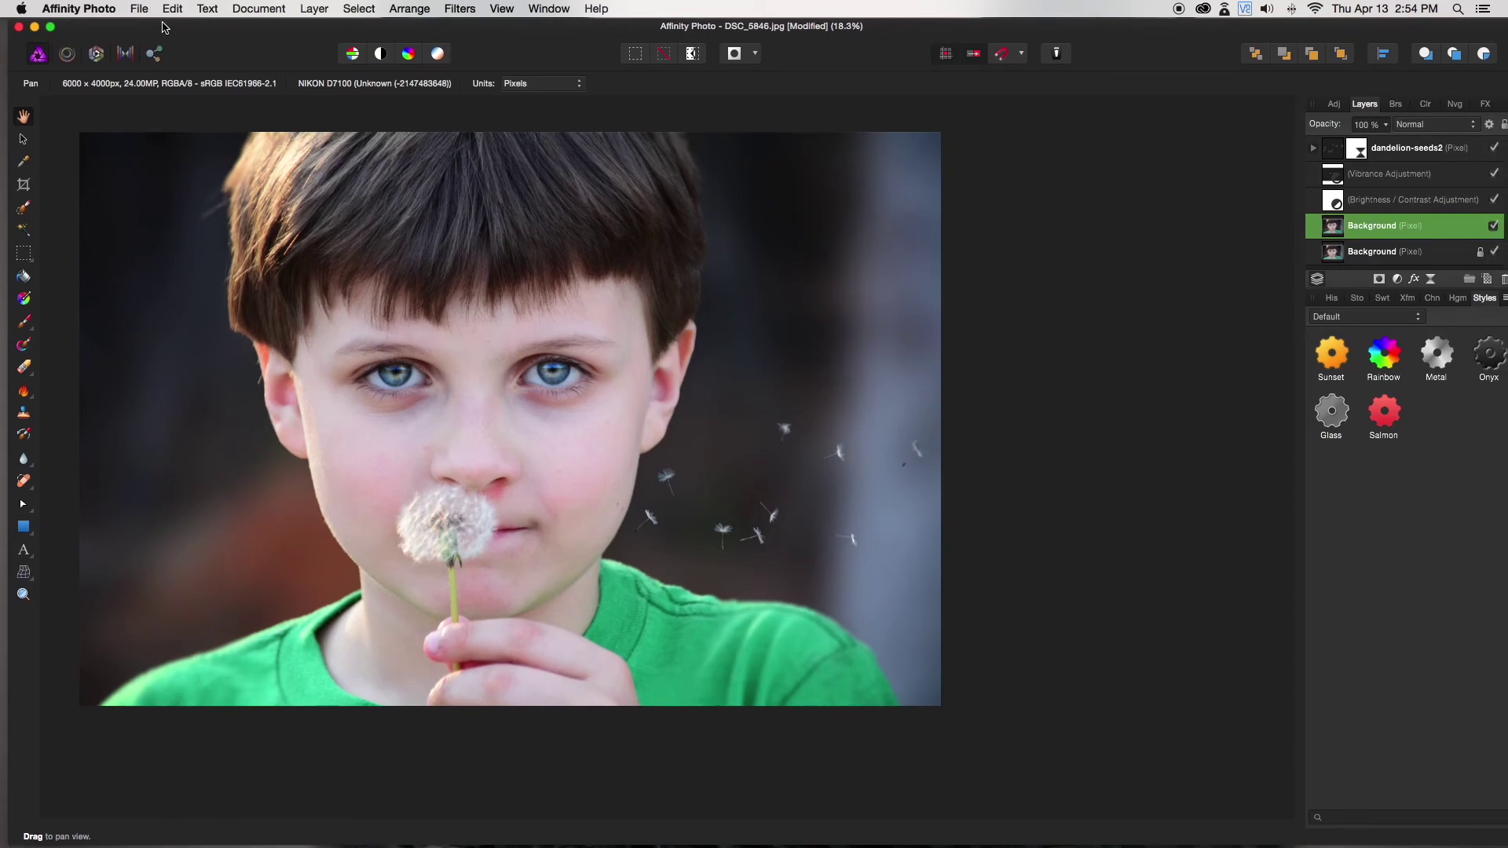
left_click(313, 8)
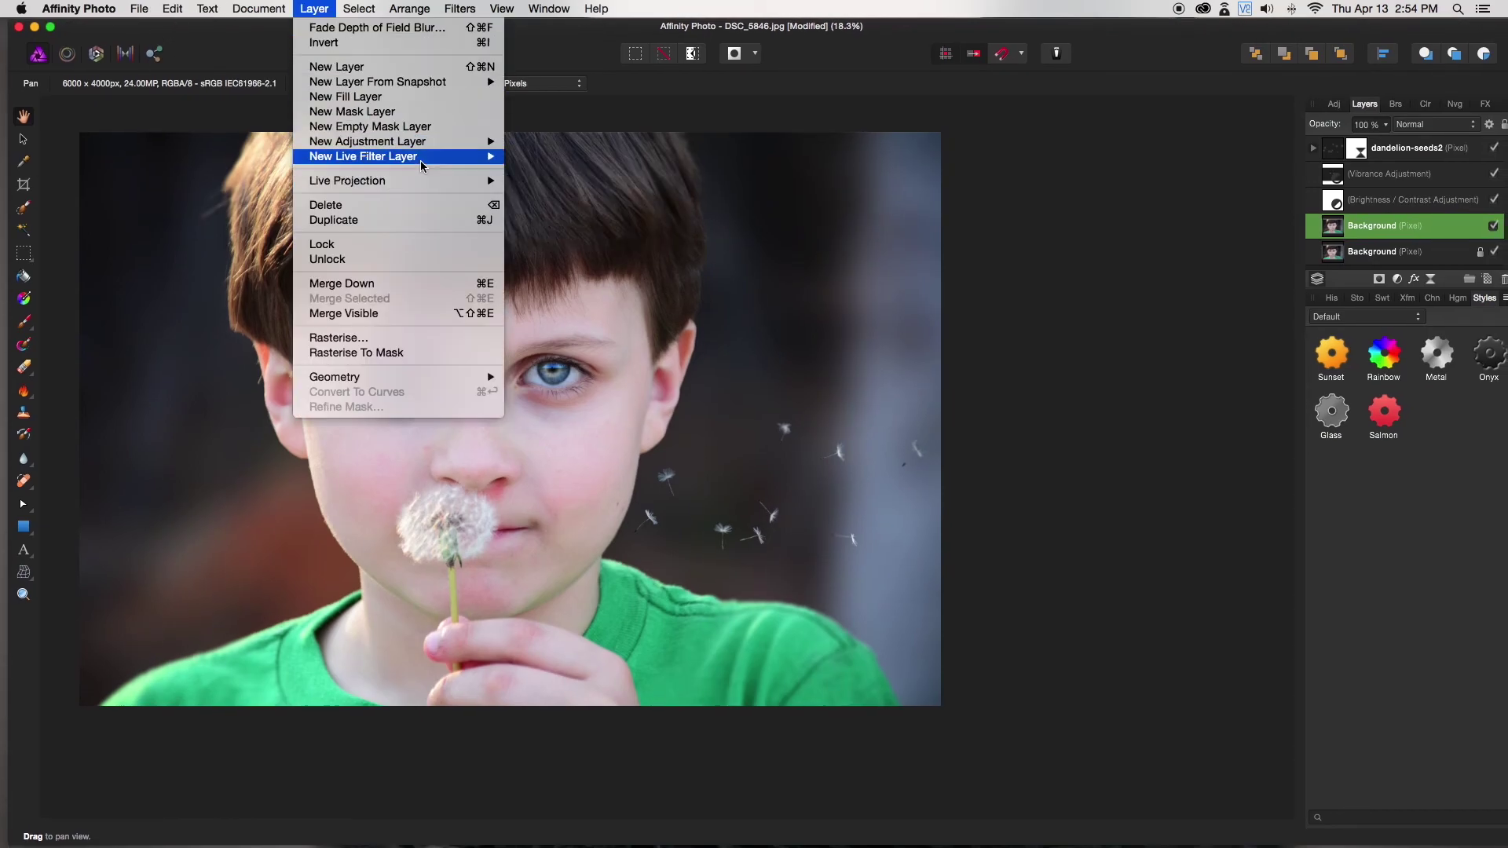
mouse_move(409, 156)
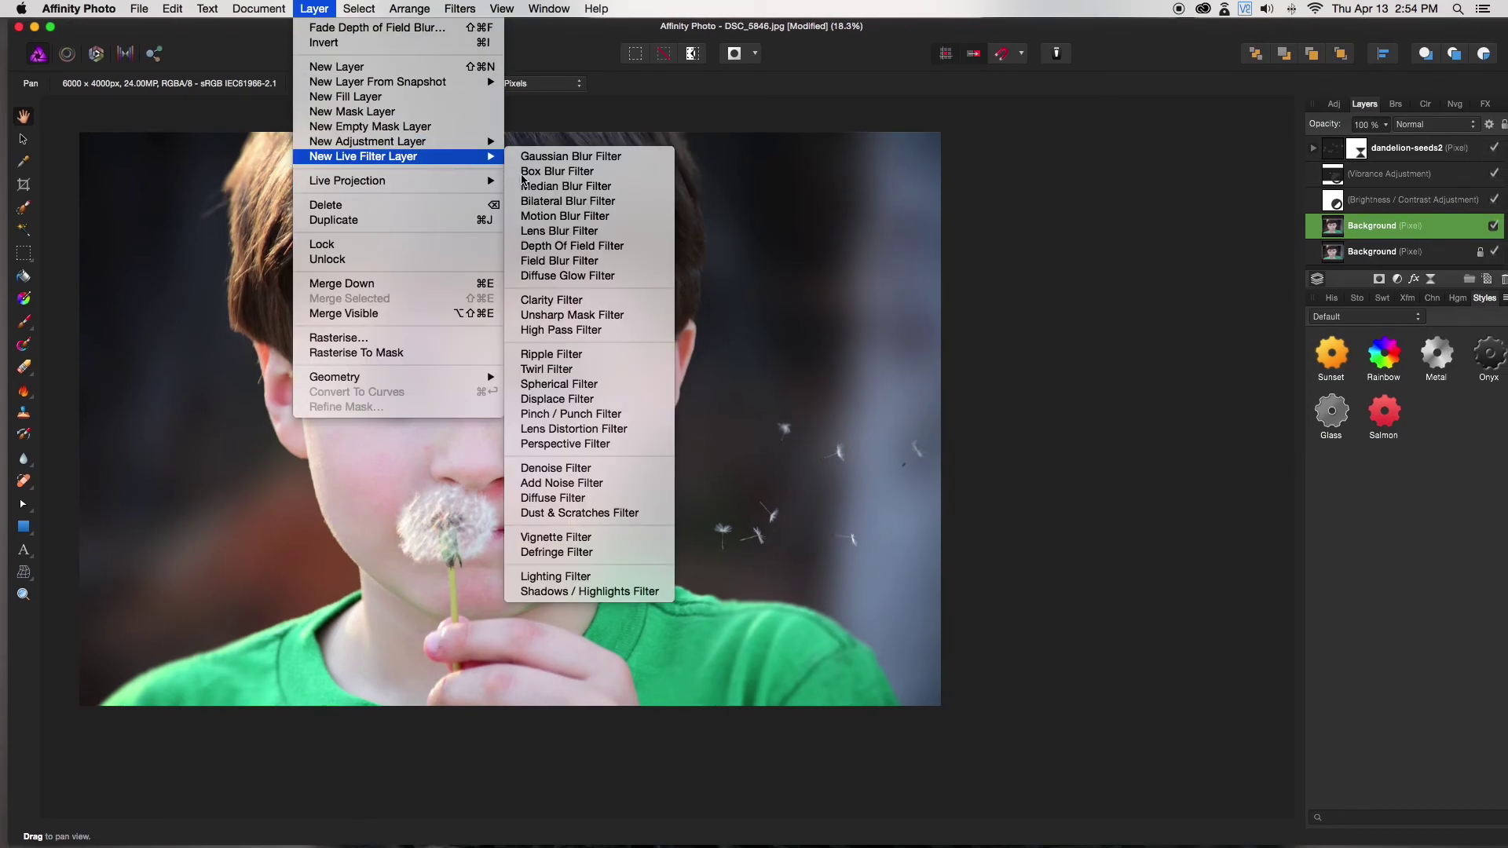
left_click(600, 576)
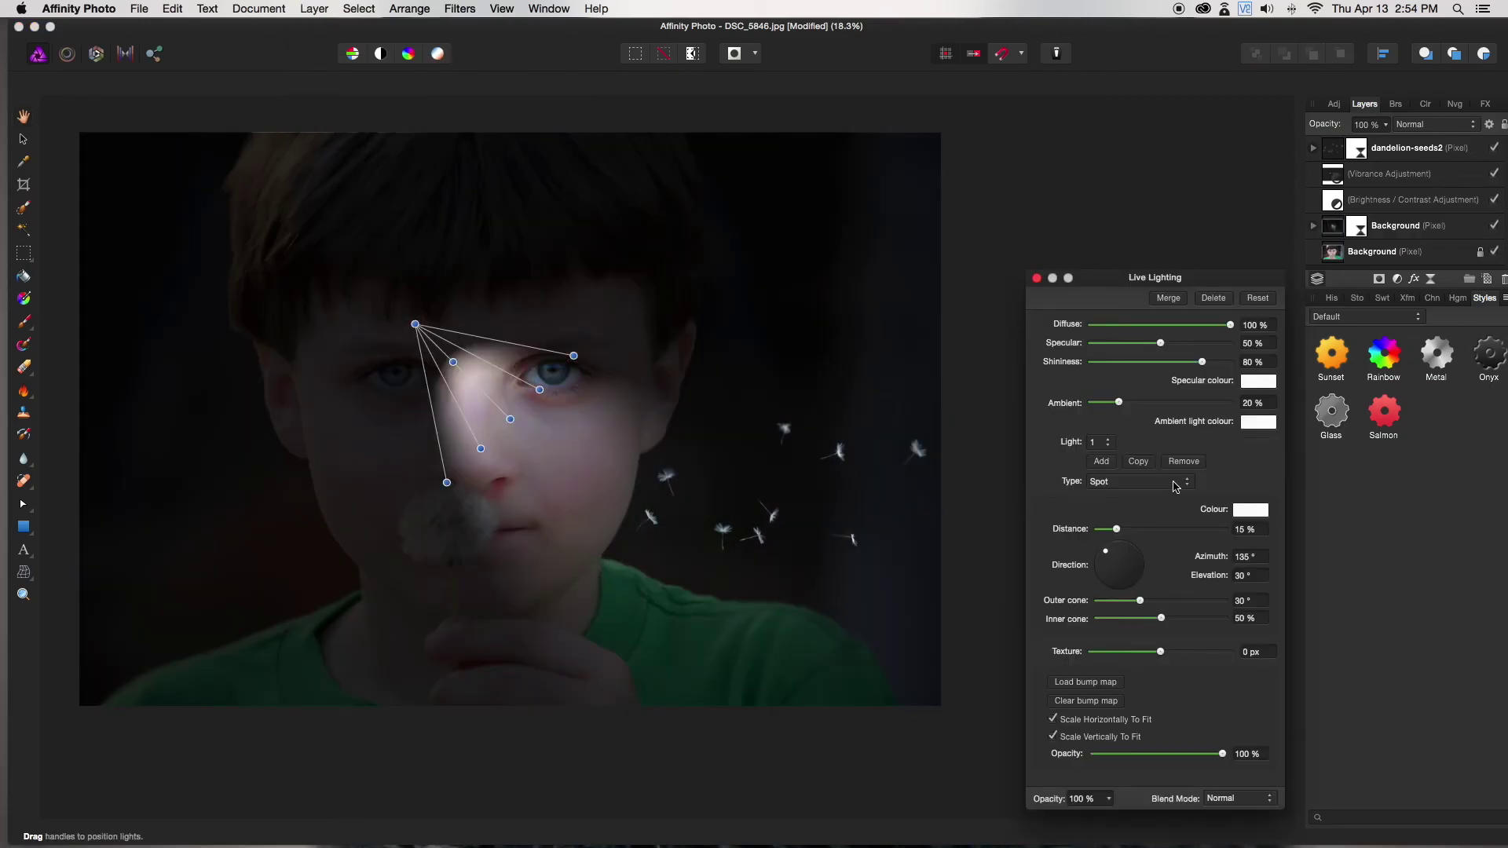
left_click(1176, 484)
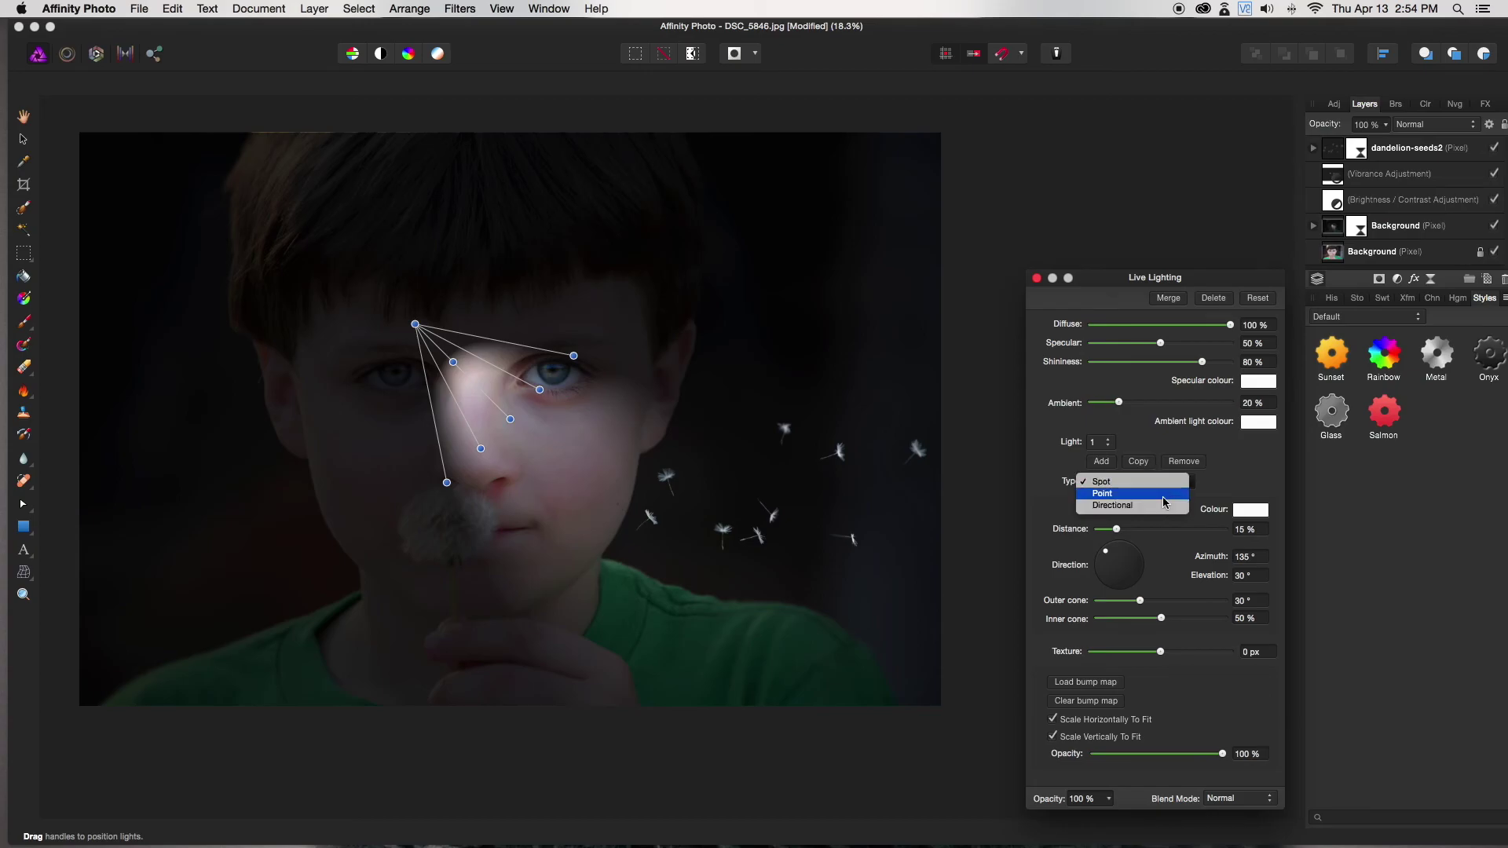
left_click(1165, 493)
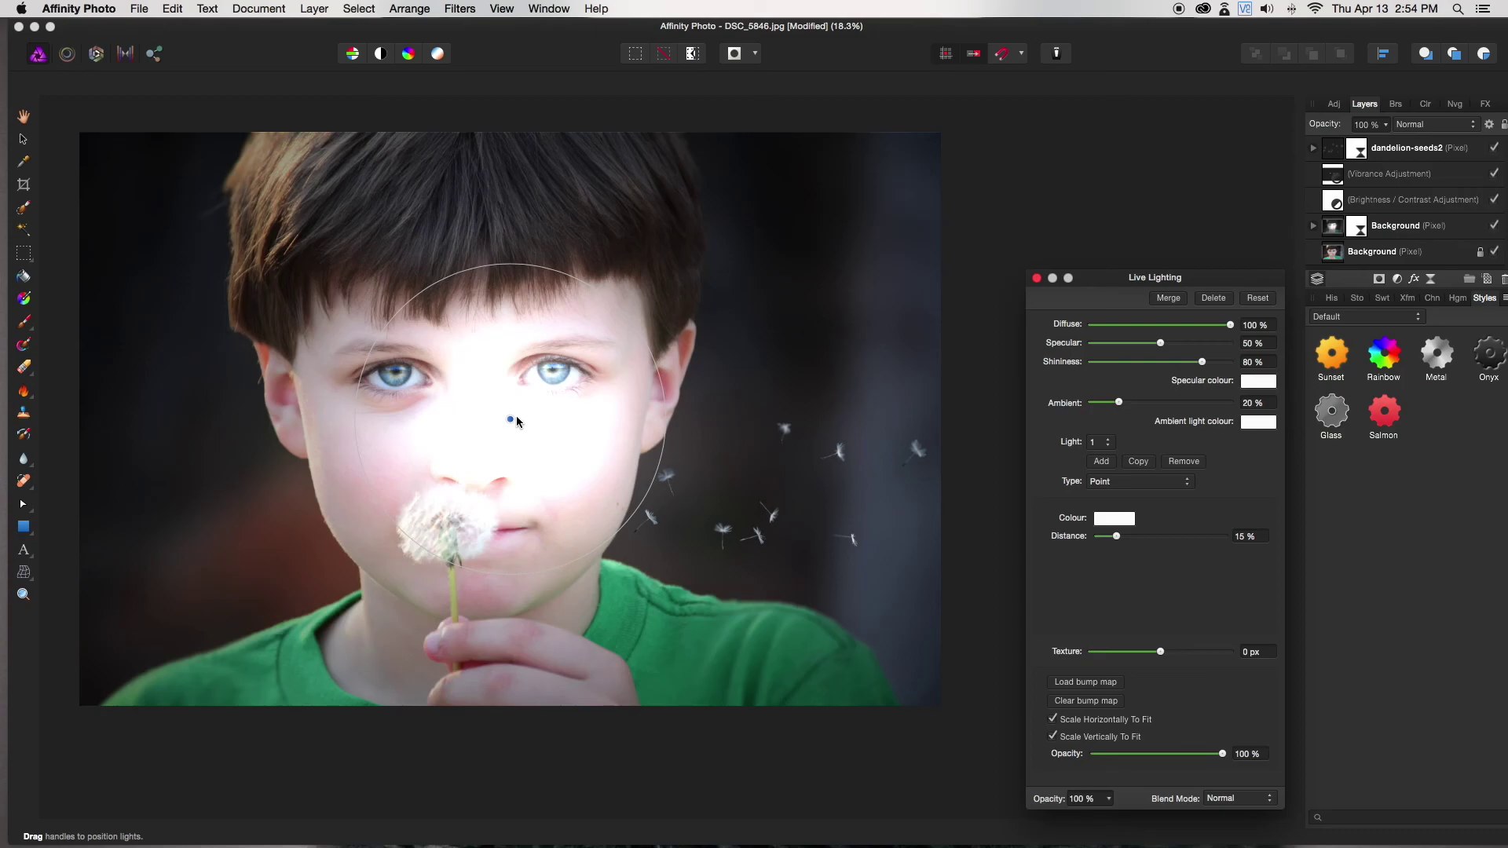
- Move the background light to the photo's upper-left corner and set Ambient to 100% and Diffuse to 8%
left_click_drag(509, 416, 83, 135)
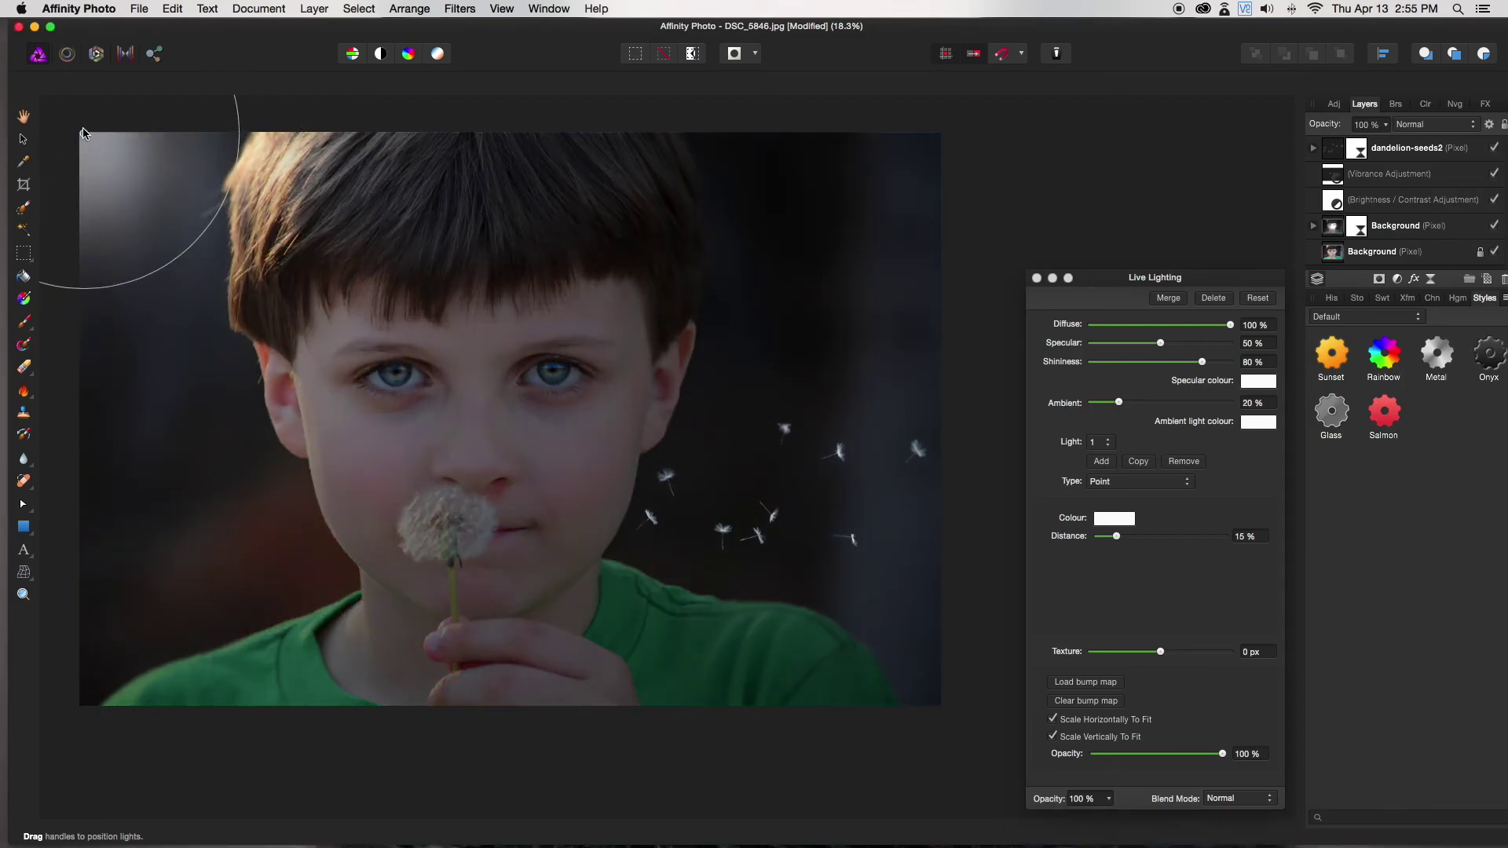
left_click_drag(1176, 405, 1296, 404)
left_click_drag(1162, 325, 1104, 330)
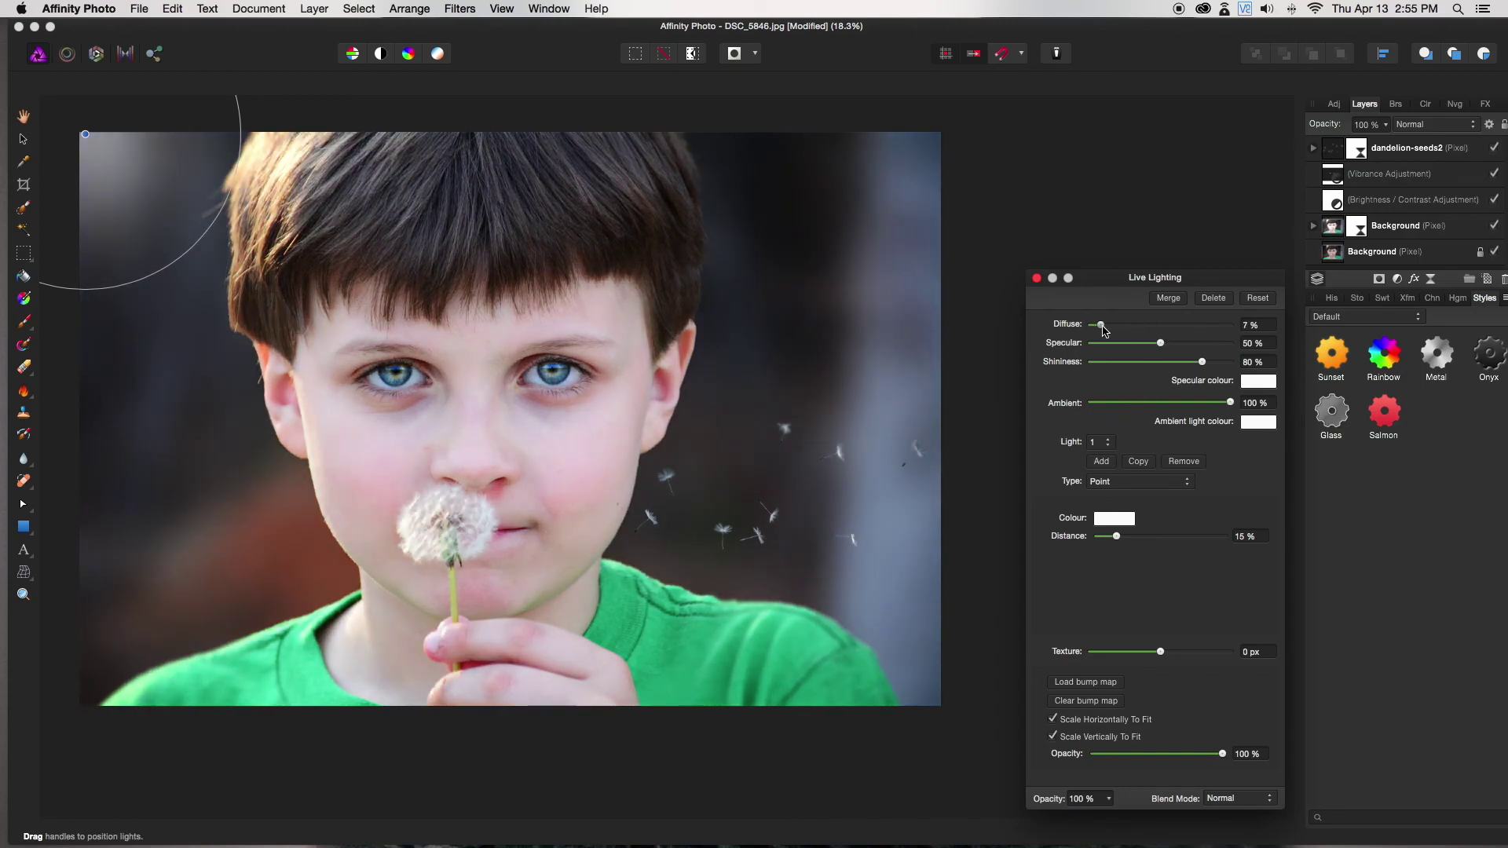
- Colour the background light a golden tan, extend its Distance to 26%, and close the lighting settings
left_click(1116, 519)
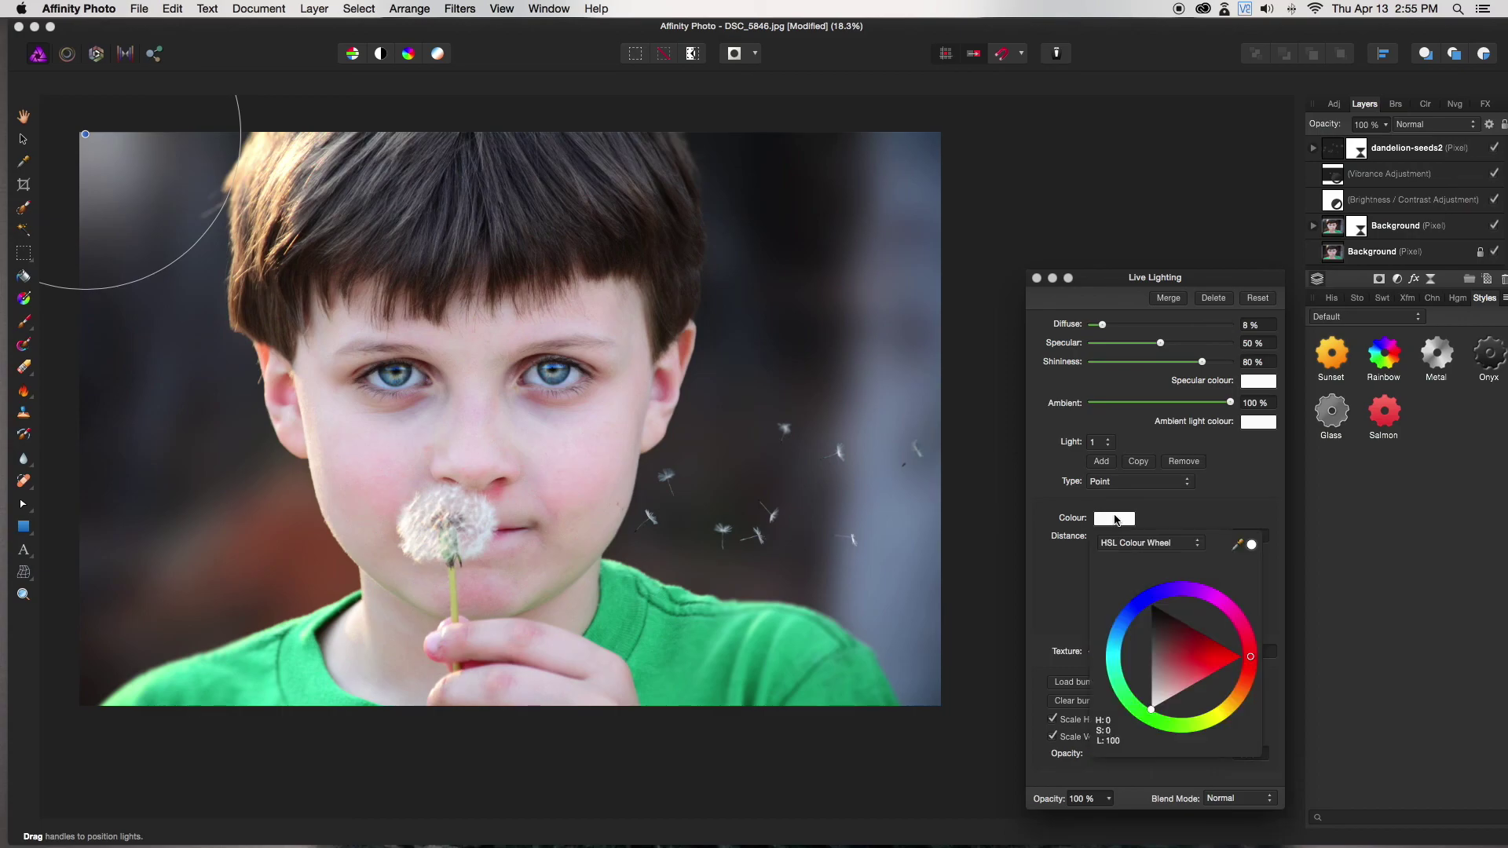
left_click(1232, 697)
mouse_move(1210, 691)
left_mouse_down()
mouse_move(1200, 668)
mouse_move(1172, 673)
left_mouse_up()
left_click_drag(179, 250, 276, 333)
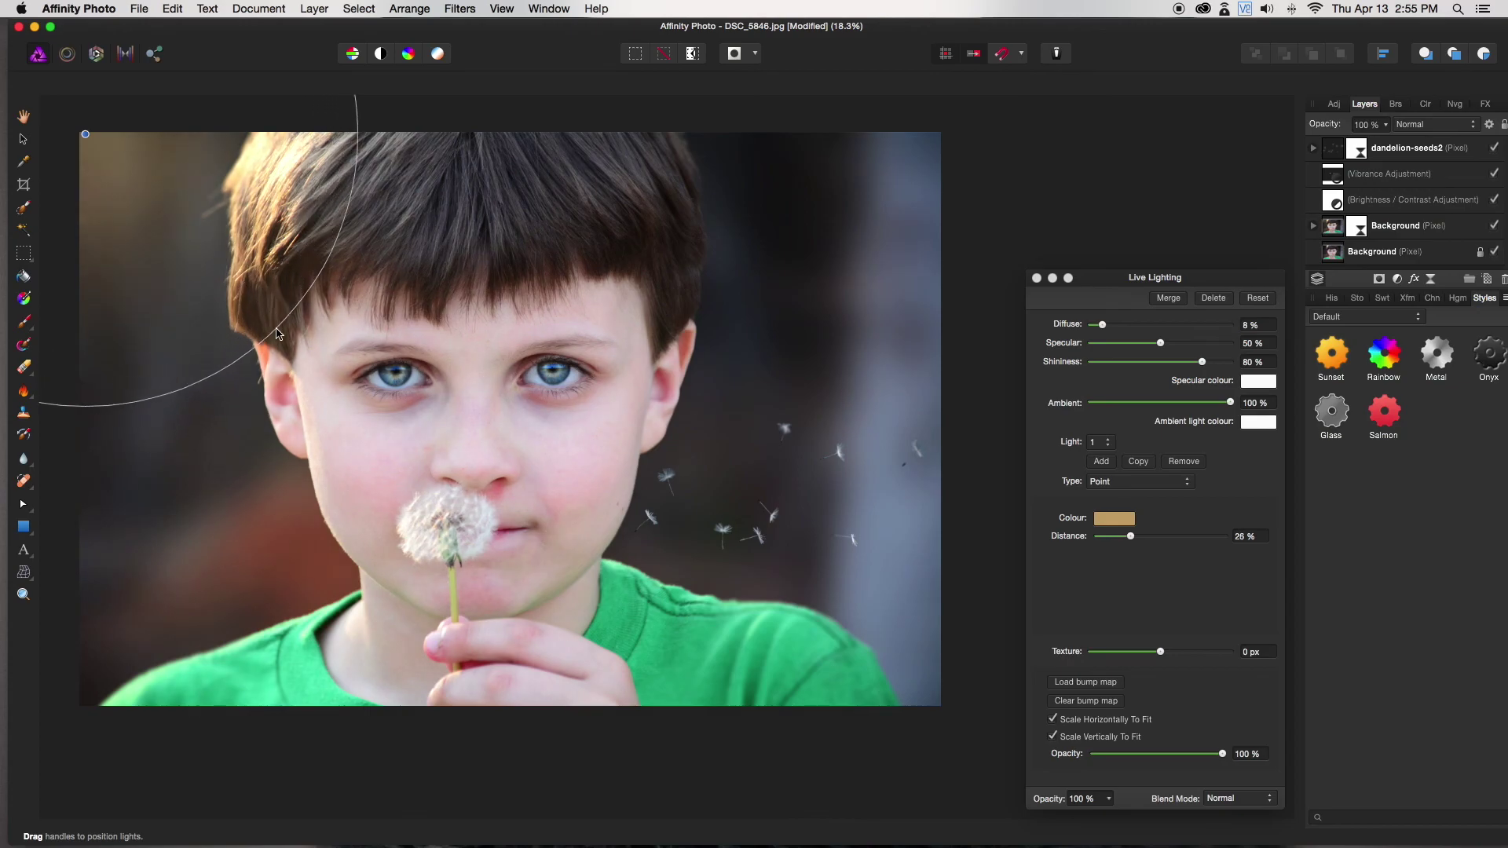
scroll(239, 201, "up", 2)
scroll(239, 201, "down", 4)
scroll(244, 209, "up", 1)
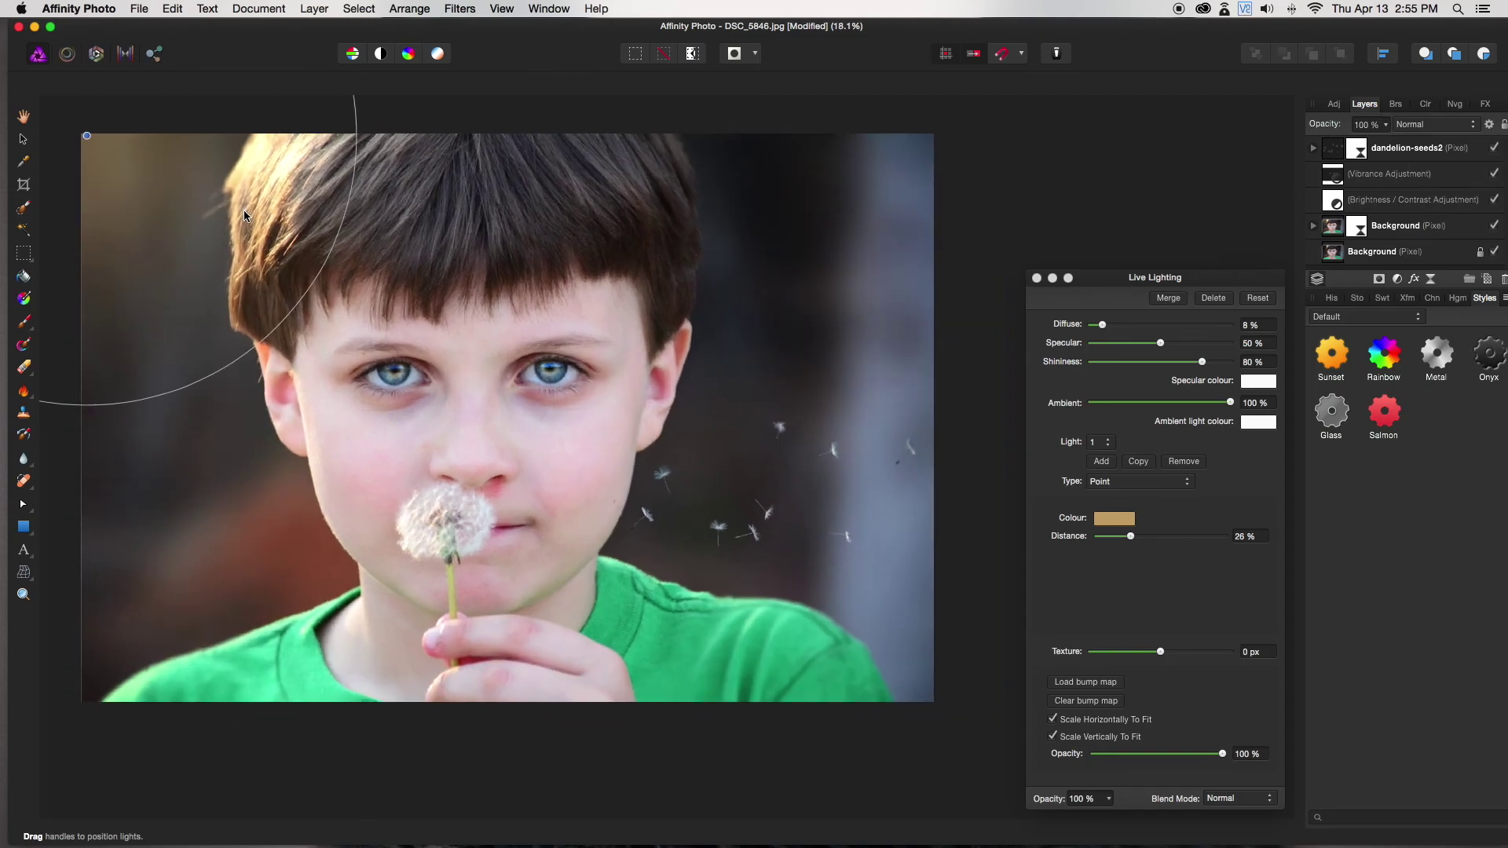
key("Return")
- Set the Burn Brush Tool to a width of 1329 px and target the upper Background layer for burning
scroll(476, 325, "down", 2)
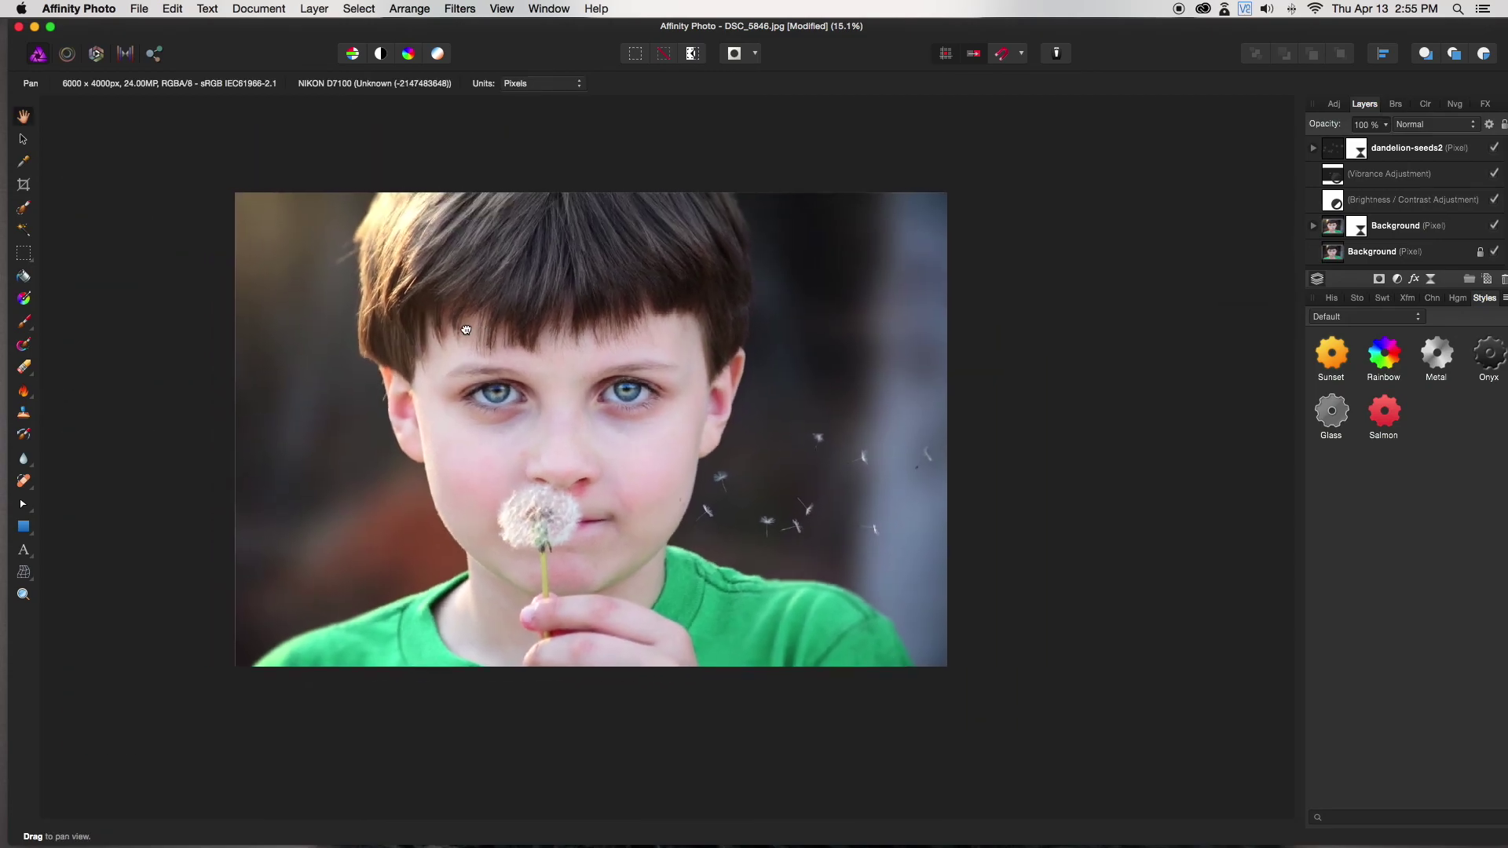
scroll(476, 325, "up", 2)
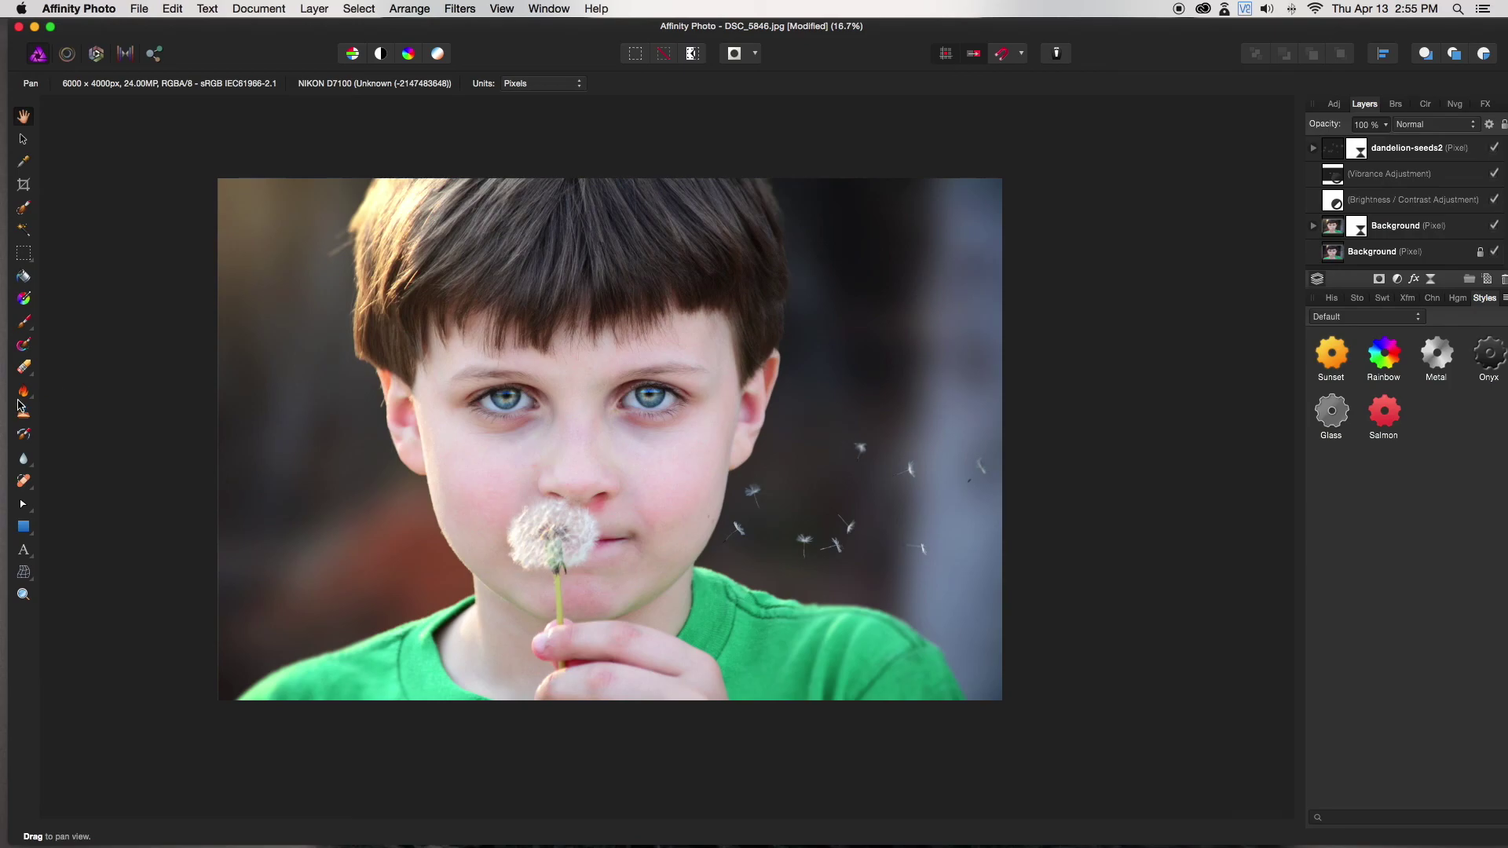
left_click(22, 395)
key("bracketright")
key("bracketright")
key("bracketright")
key("bracketright")
key("bracketright")
key("bracketright")
key("bracketright")
key("bracketright")
key("bracketright")
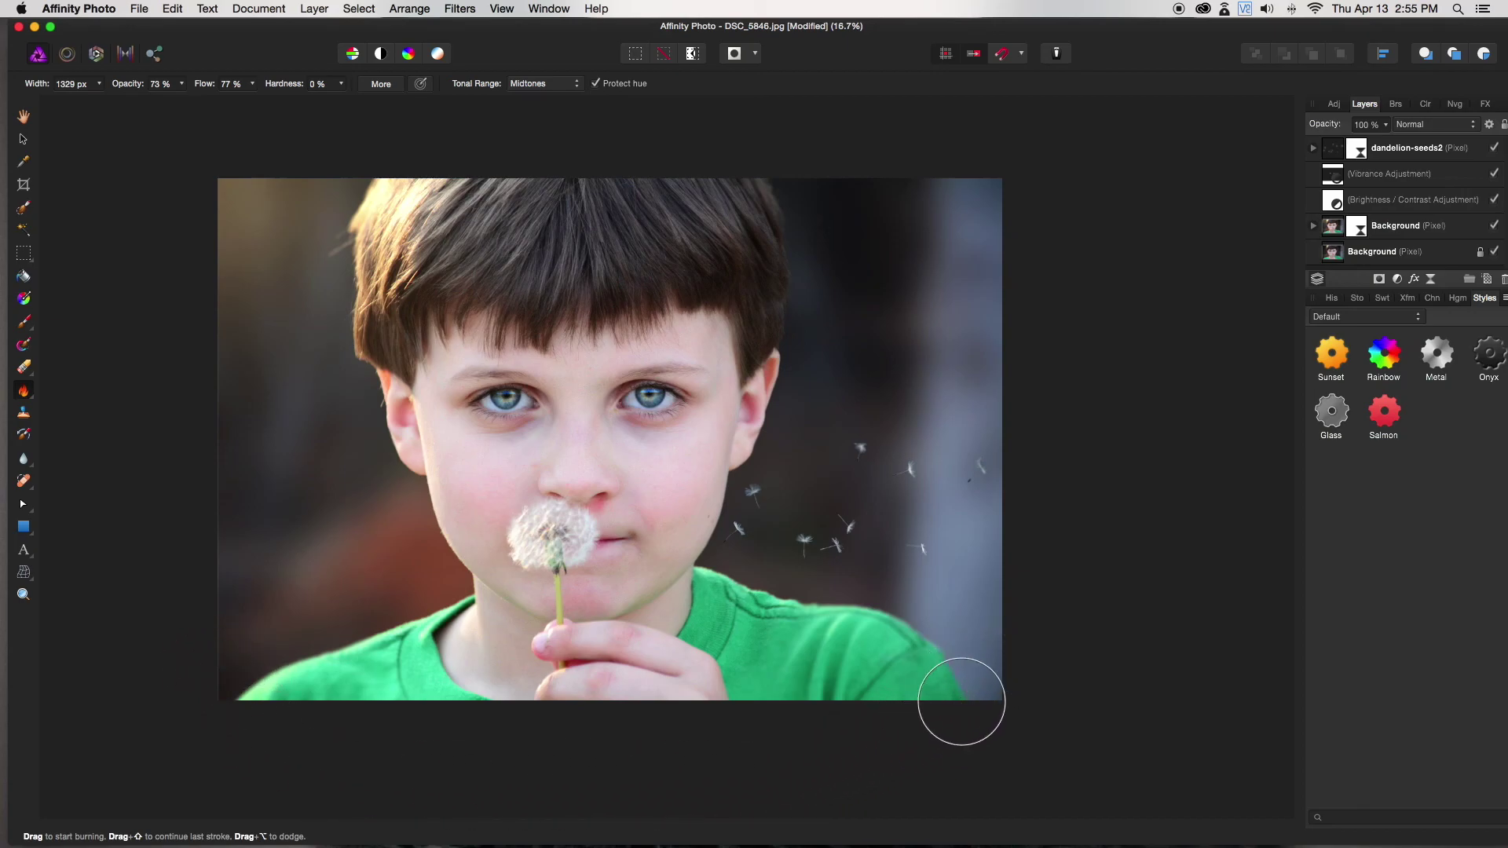
left_click(1398, 227)
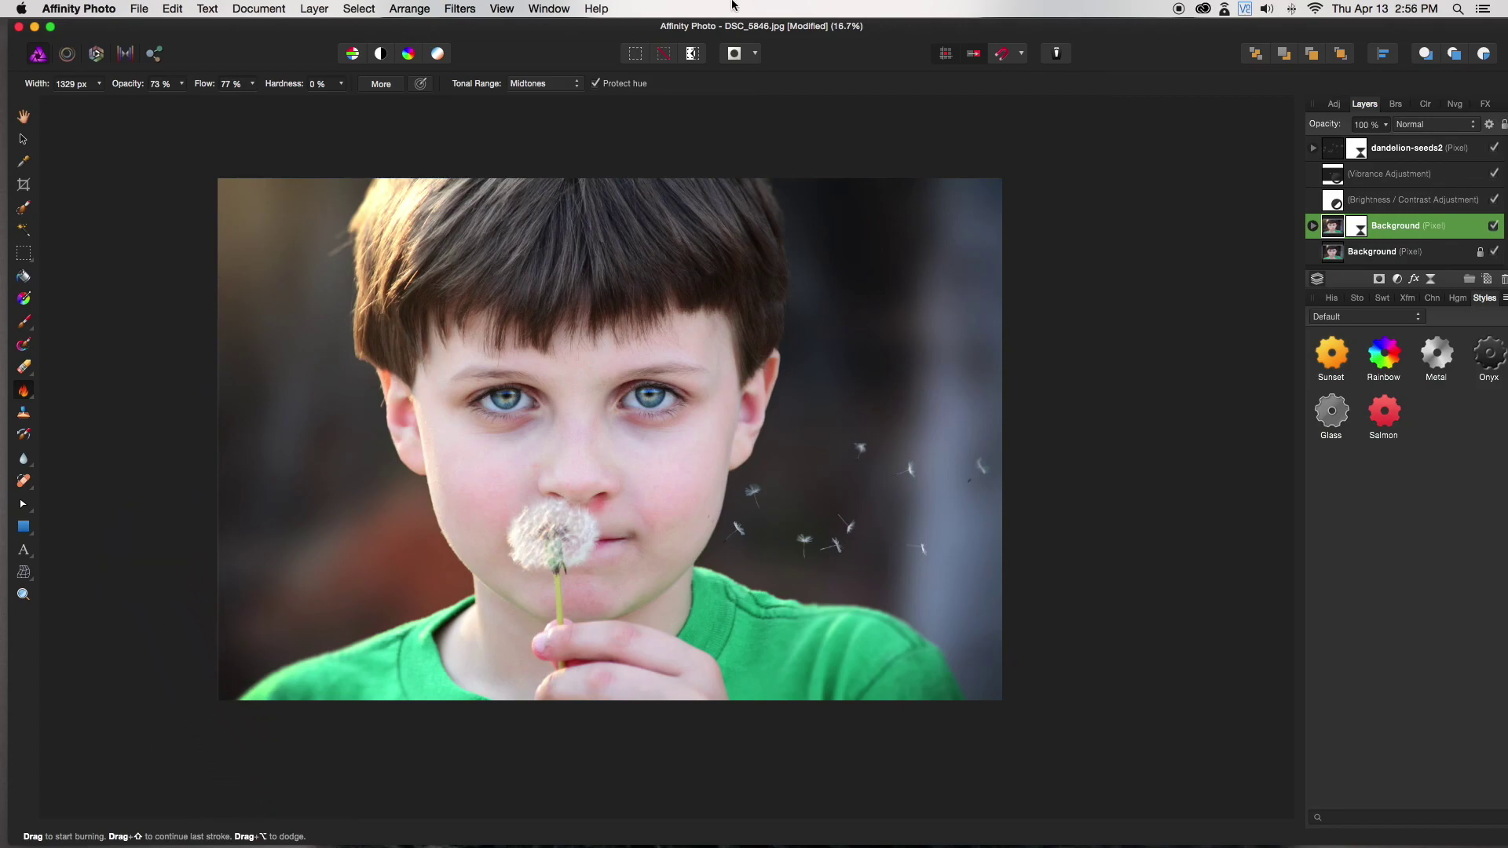
mouse_move(571, 45)
left_mouse_down()
mouse_move(605, 45)
mouse_move(558, 47)
left_mouse_up()
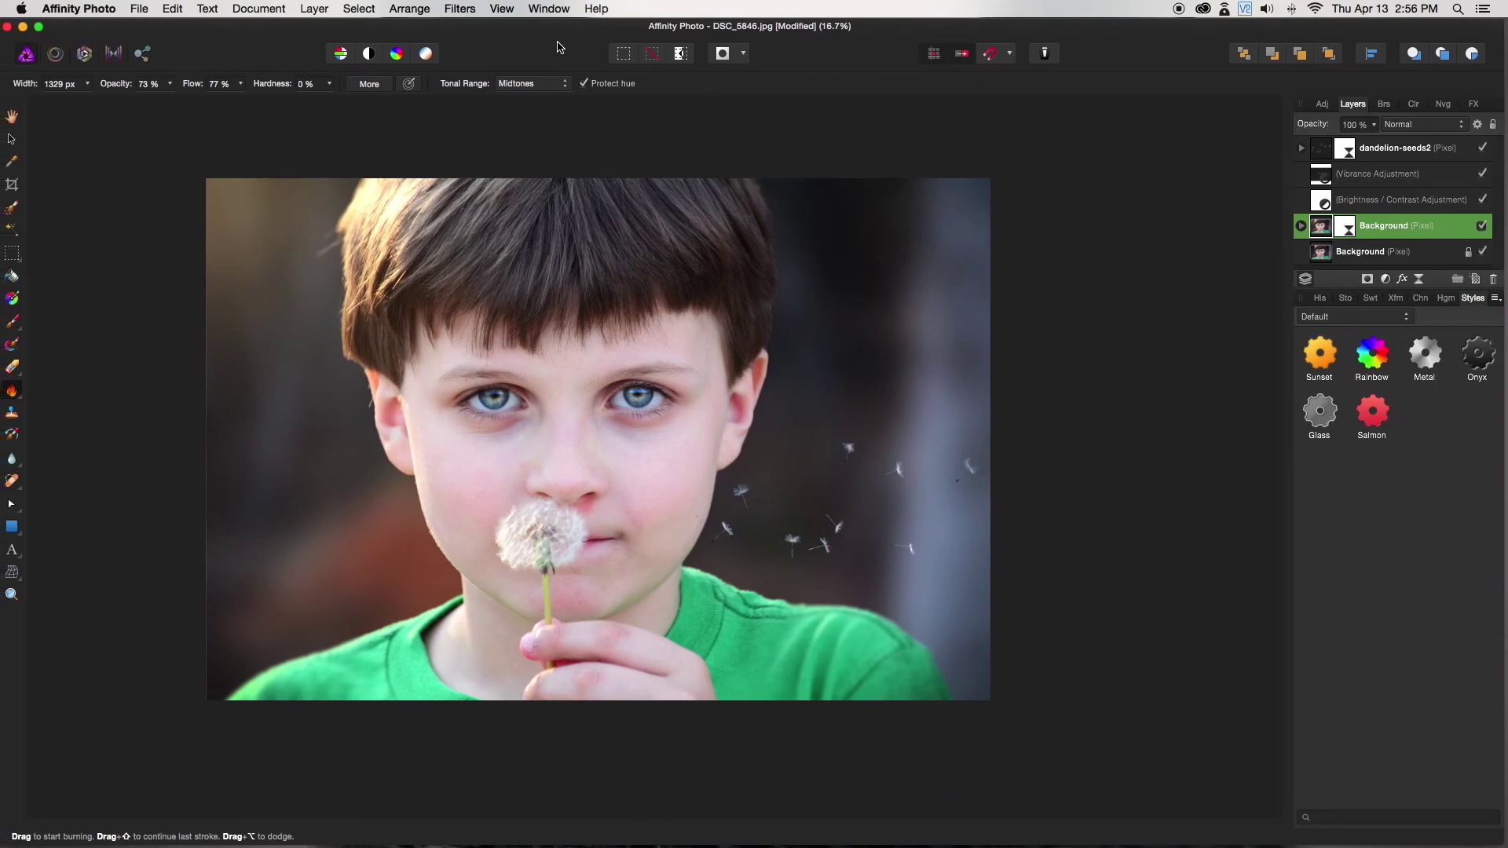